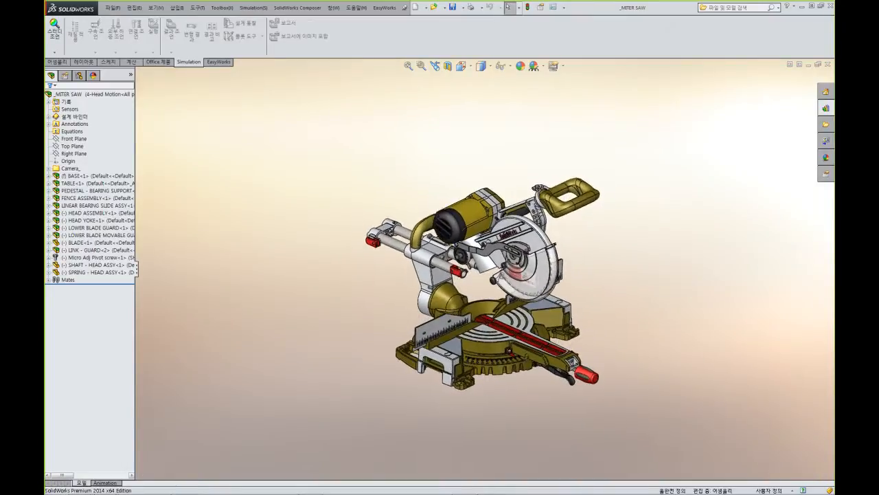
Examine the two linear bearing shafts and the head assembly shaft of the miter saw up close.
{"action": "left_click", "coordinate": [421, 66]}
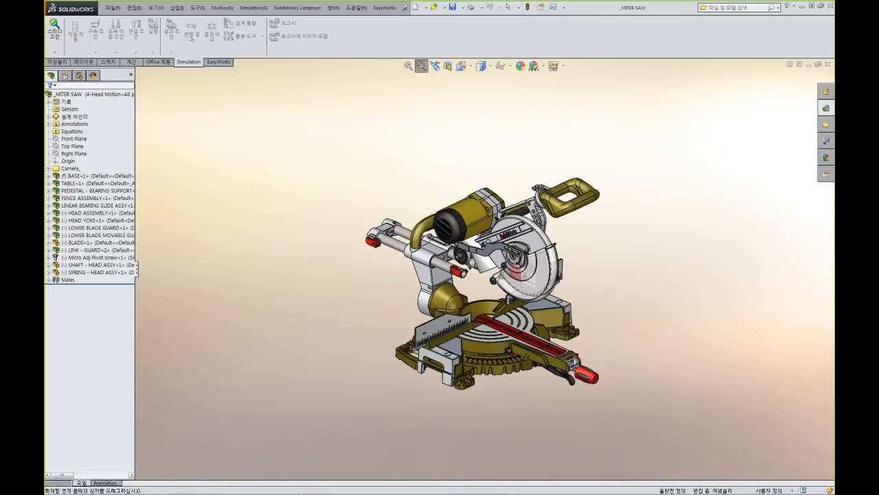
{"action": "left_click_drag", "start_coordinate": [452, 250], "coordinate": [500, 288]}
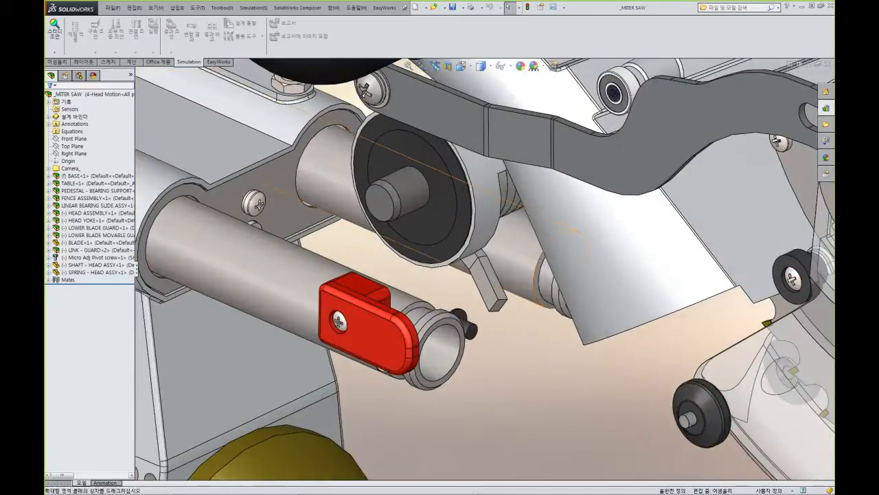
{"action": "left_click", "coordinate": [251, 260], "text": "ctrl"}
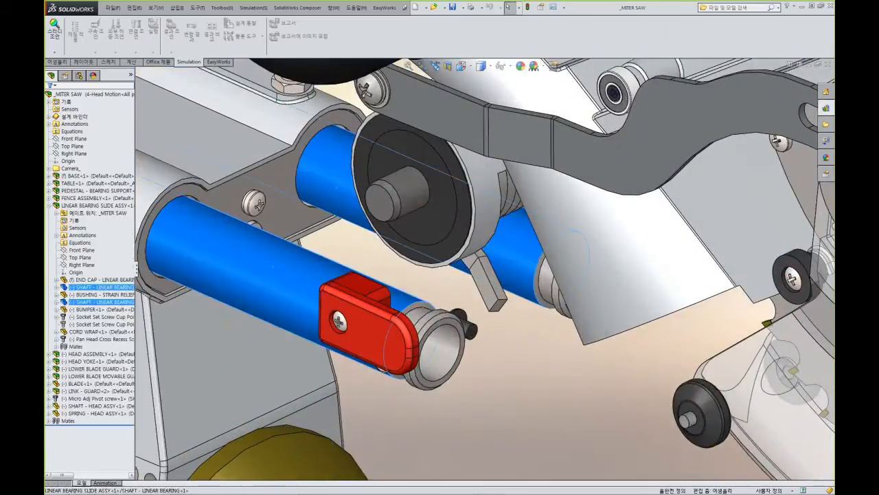
{"action": "left_click", "coordinate": [388, 196], "text": "ctrl"}
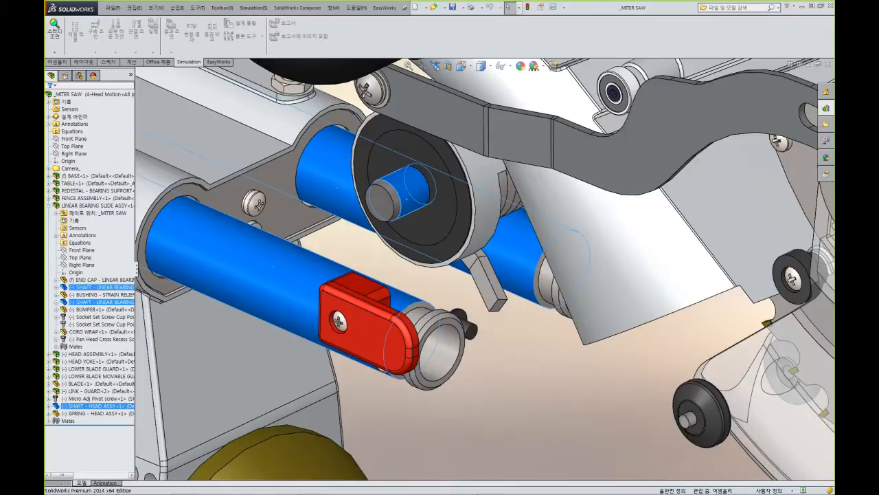
{"action": "key", "text": "Escape"}
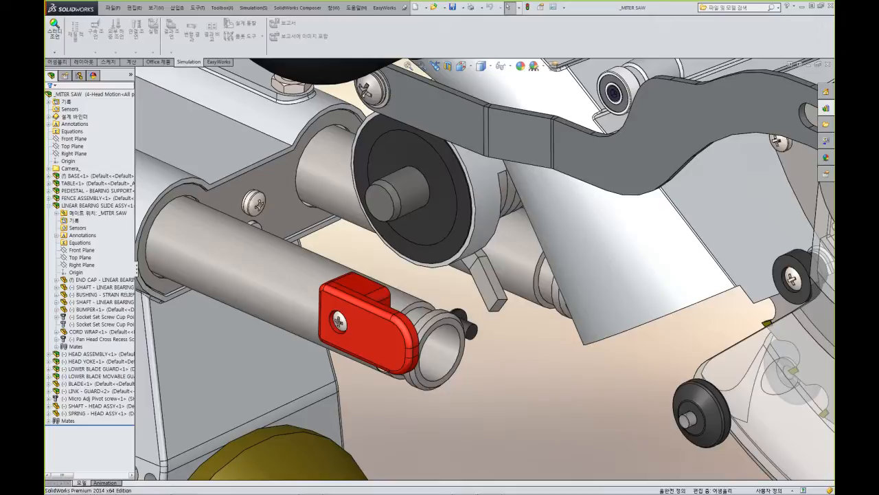
Create a new part from the Part template in the Saw Templates set.
{"action": "key", "text": "ctrl+n"}
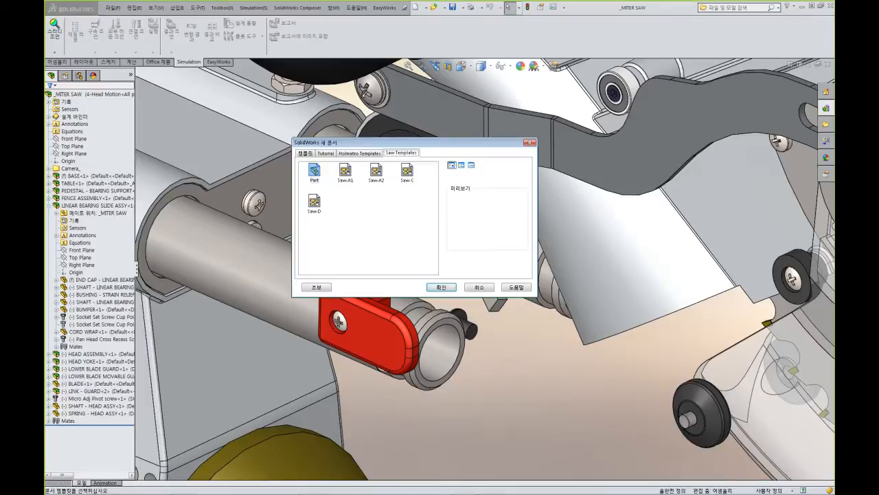
{"action": "left_click_drag", "start_coordinate": [412, 142], "coordinate": [421, 158]}
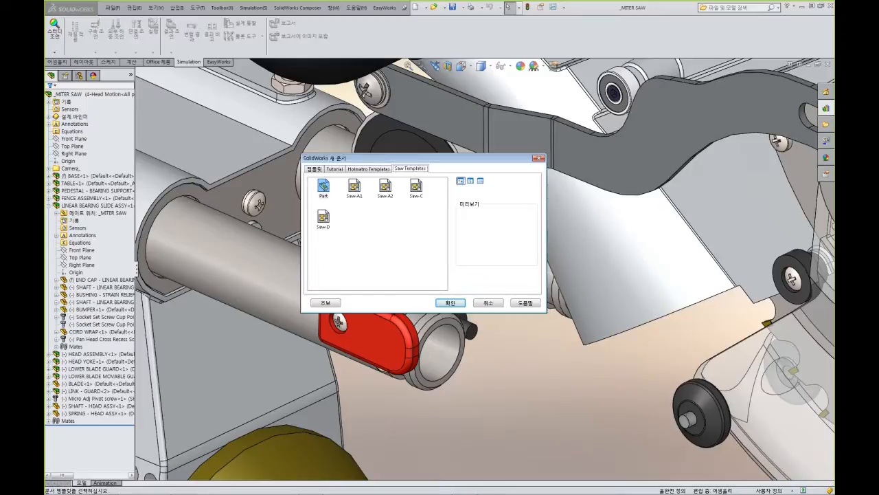
{"action": "left_click", "coordinate": [369, 169]}
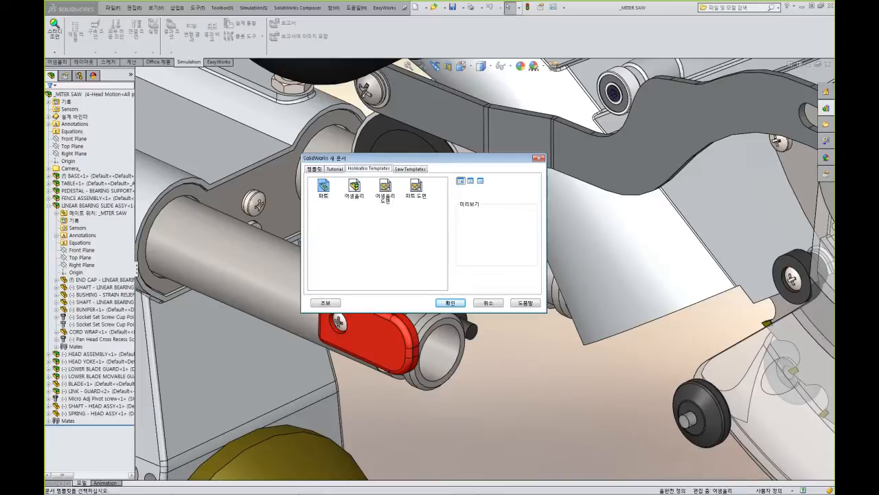
{"action": "left_click", "coordinate": [410, 169]}
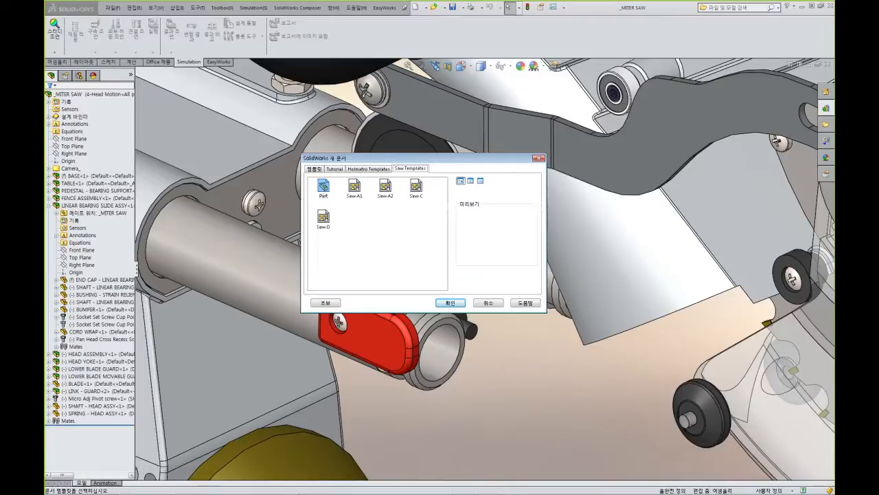
{"action": "double_click", "coordinate": [324, 187]}
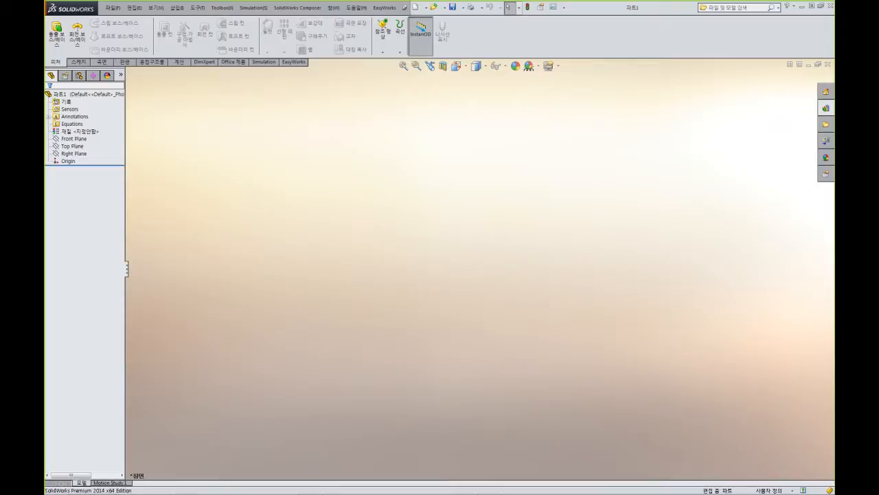
Start a new sketch on the Front Plane.
{"action": "left_click", "coordinate": [73, 139]}
{"action": "left_click", "coordinate": [72, 146]}
{"action": "left_click", "coordinate": [74, 153]}
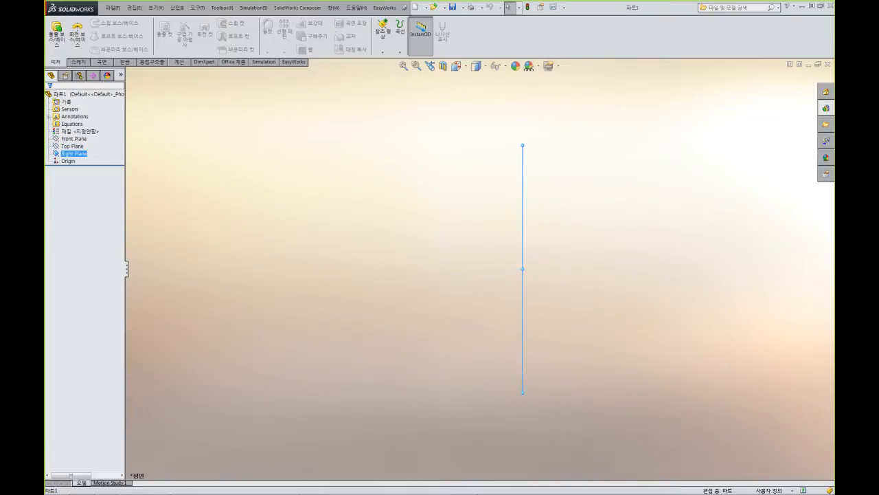
{"action": "key", "text": "Escape"}
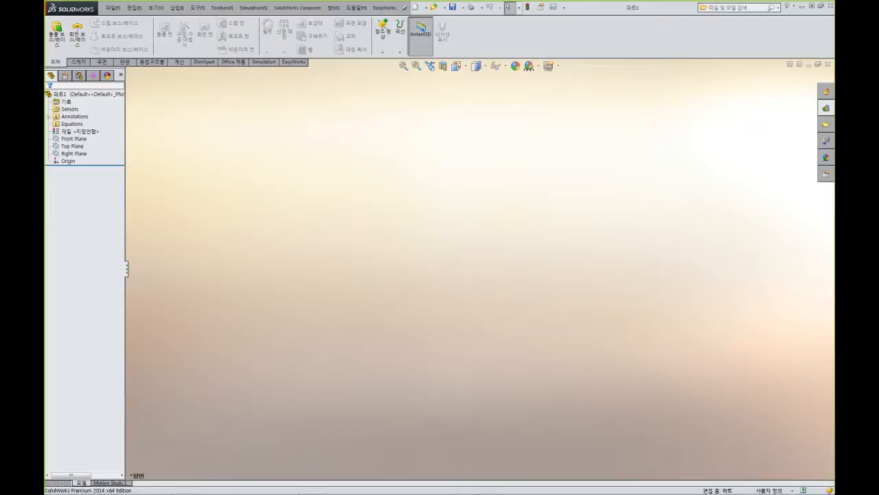
{"action": "left_click", "coordinate": [73, 138]}
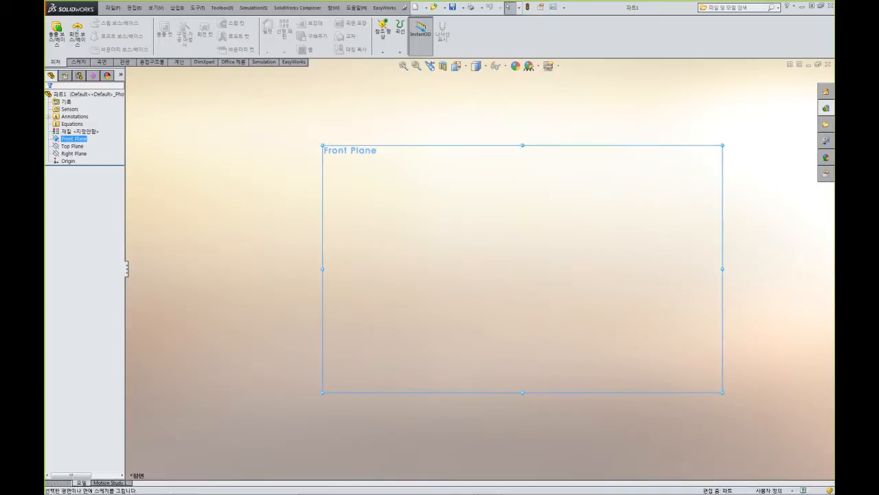
{"action": "left_click", "coordinate": [84, 122]}
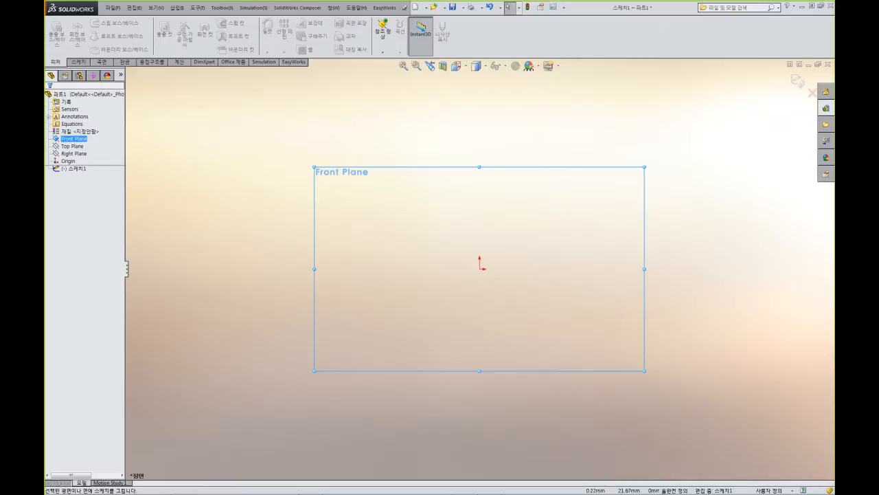
{"action": "key", "text": "Escape"}
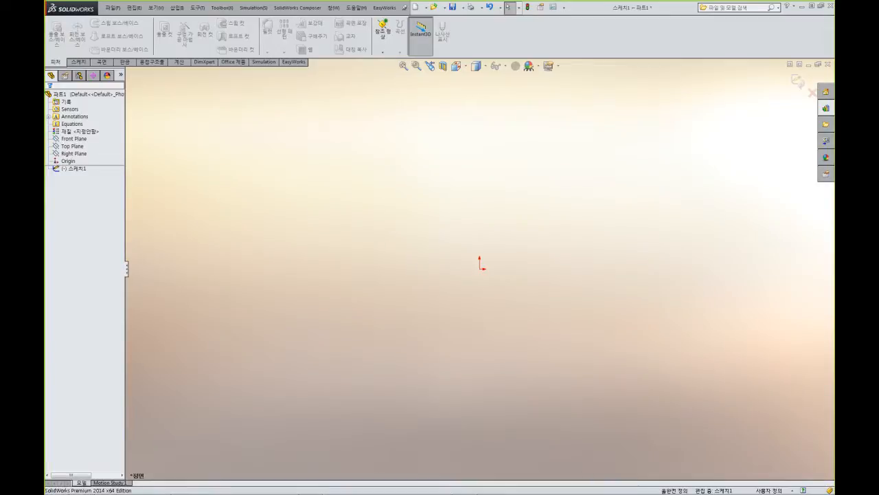
{"action": "right_click_drag", "start_coordinate": [376, 251], "coordinate": [349, 277]}
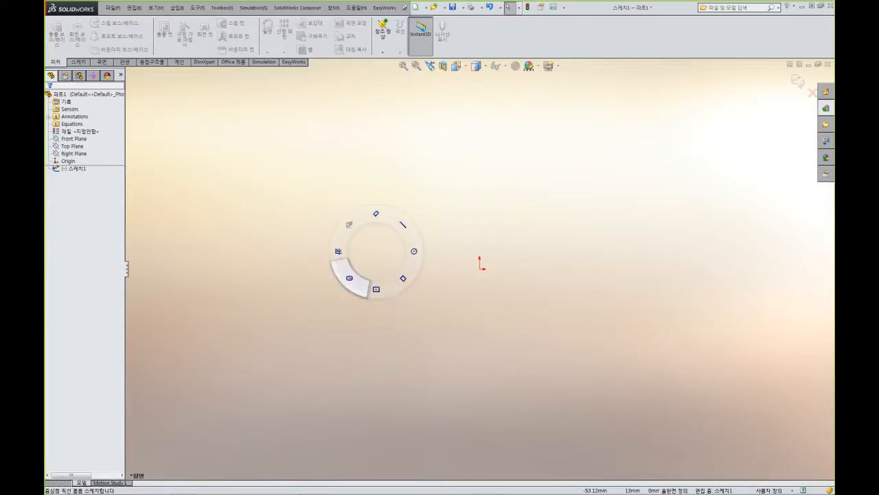
{"action": "right_click_drag", "start_coordinate": [350, 277], "coordinate": [376, 213]}
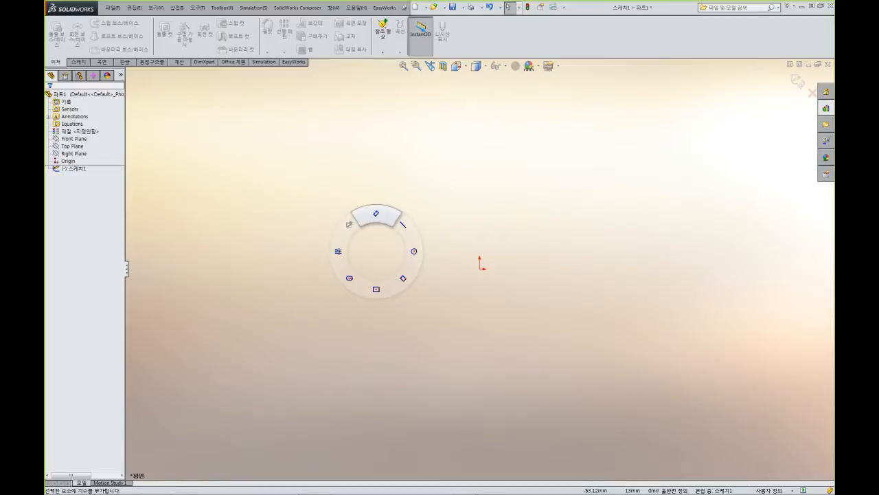
{"action": "right_click_drag", "start_coordinate": [376, 214], "coordinate": [350, 278]}
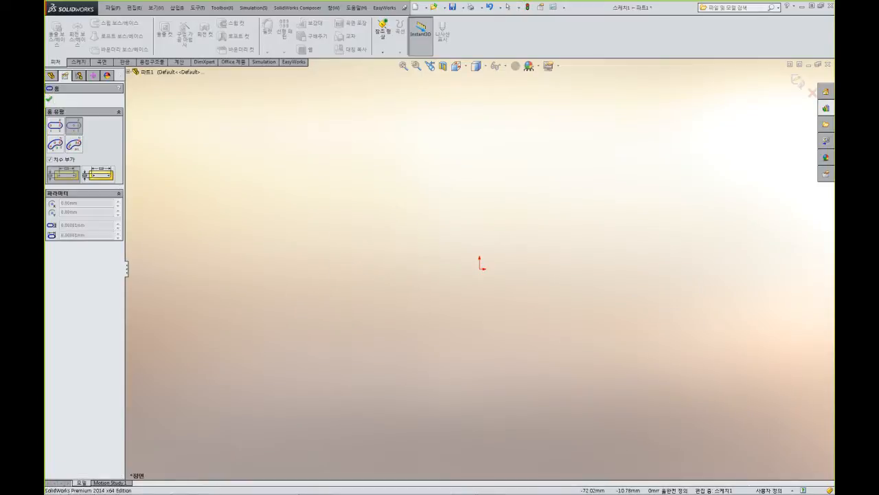
Sketch a horizontal centerline about 53 mm long passing through the origin.
{"action": "right_click_drag", "start_coordinate": [383, 247], "coordinate": [406, 217]}
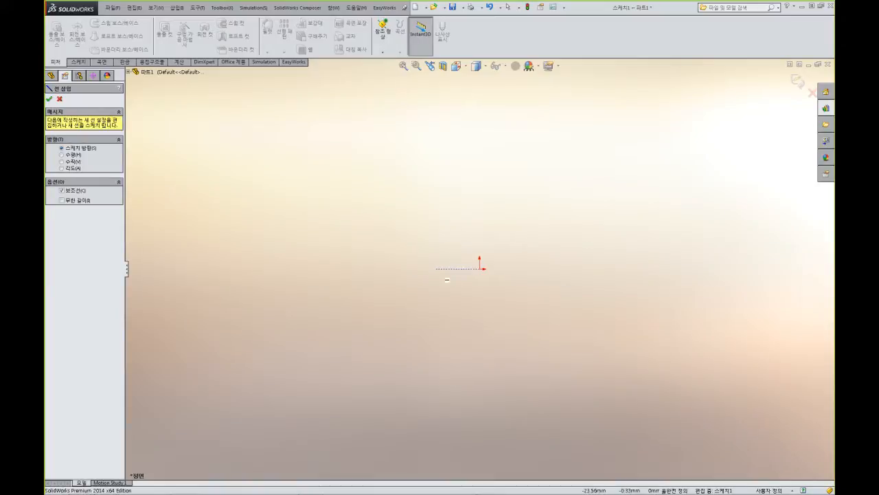
{"action": "left_click", "coordinate": [447, 279]}
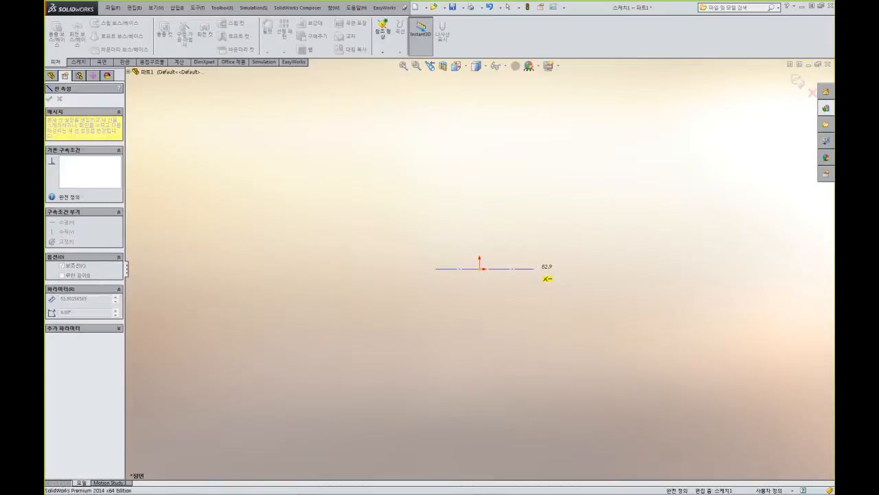
{"action": "left_click", "coordinate": [534, 269]}
{"action": "key", "text": "Escape"}
{"action": "key", "text": "Escape"}
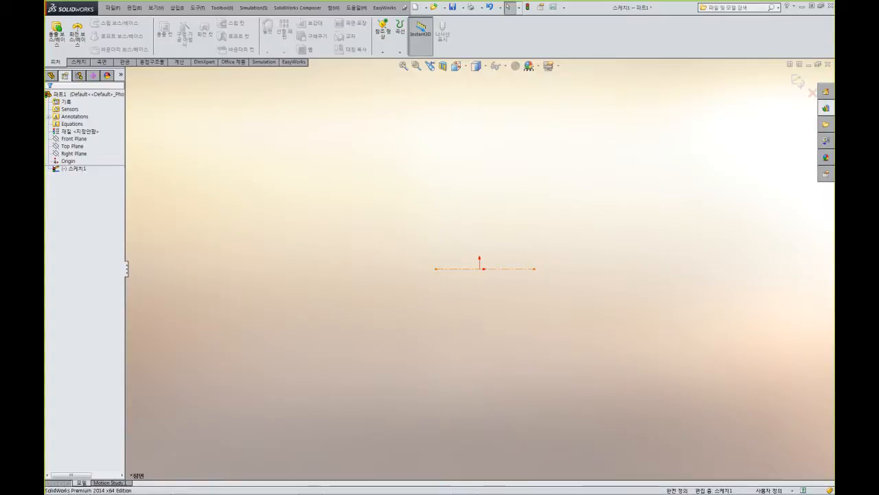
Add a midpoint relation between the horizontal centerline and the origin.
{"action": "left_click", "coordinate": [515, 268]}
{"action": "left_click", "coordinate": [479, 268], "text": "ctrl"}
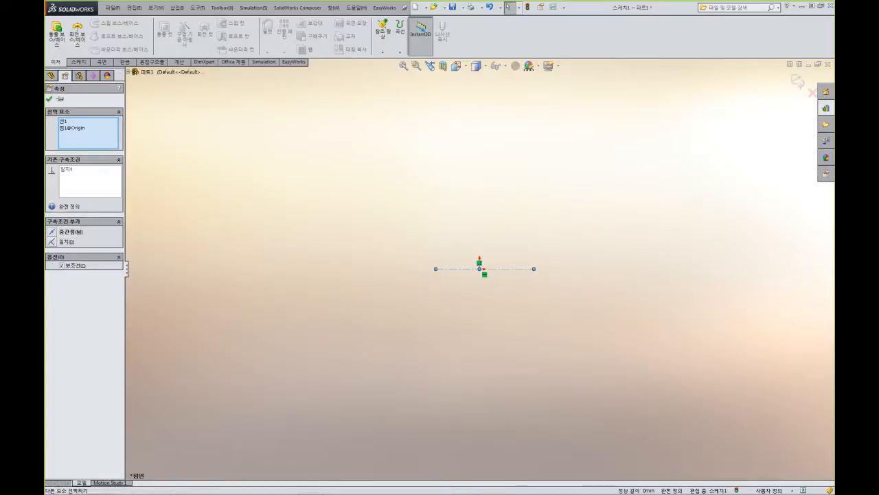
{"action": "left_click", "coordinate": [67, 233]}
{"action": "key", "text": "Escape"}
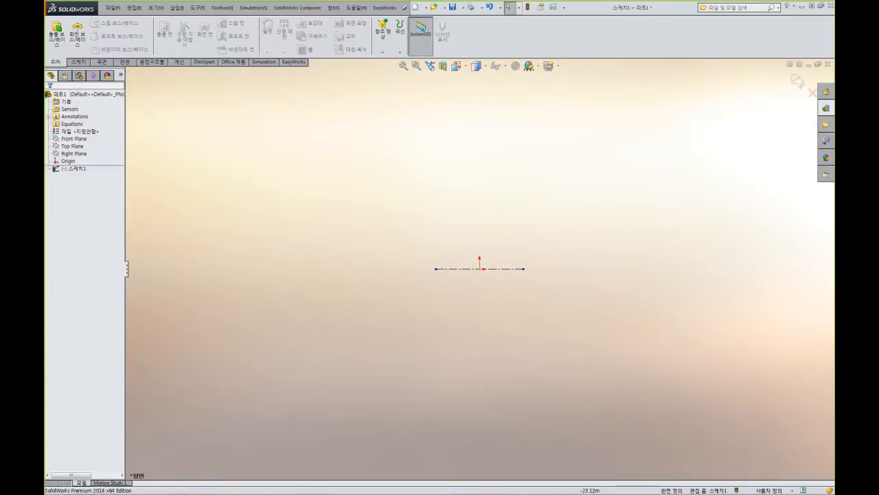
Sketch circles centered on the centerline's endpoints, the left with a radius of about 14 mm and the right about 12 mm.
{"action": "right_click_drag", "start_coordinate": [357, 260], "coordinate": [382, 259]}
{"action": "left_click", "coordinate": [435, 268]}
{"action": "left_click", "coordinate": [463, 269]}
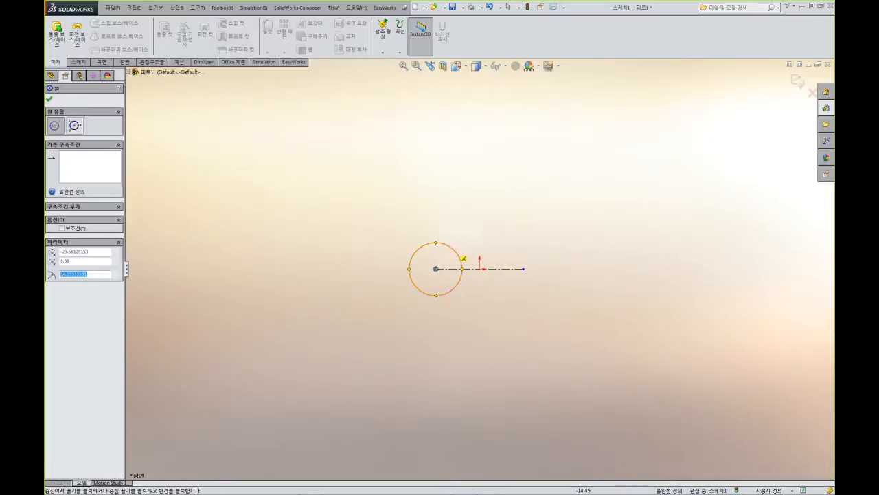
{"action": "left_click", "coordinate": [523, 269]}
{"action": "left_click", "coordinate": [539, 252]}
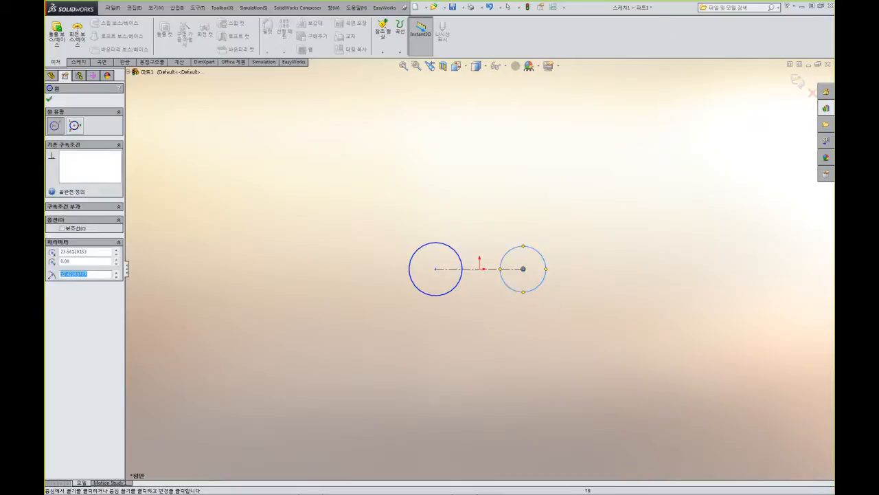
Sketch a center rectangle from the origin around both circles, about 104 mm wide and 50 mm high.
{"action": "right_click_drag", "start_coordinate": [487, 177], "coordinate": [488, 212]}
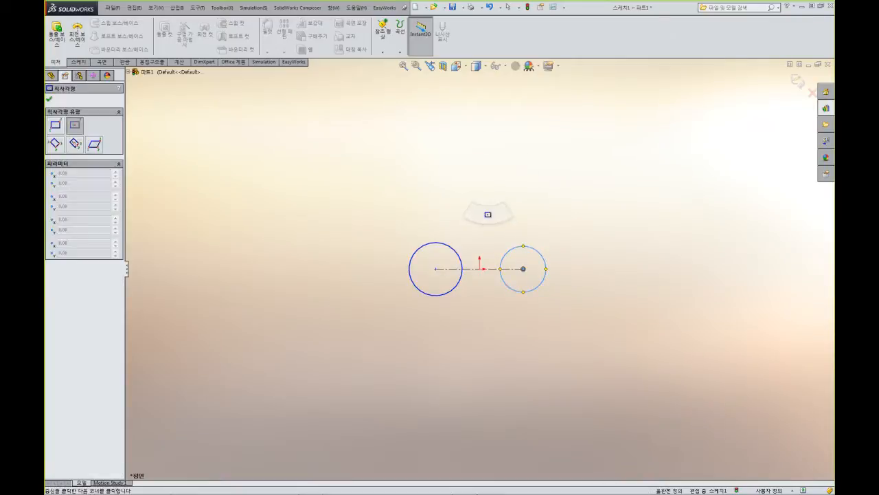
{"action": "left_click", "coordinate": [479, 268]}
{"action": "left_click", "coordinate": [576, 222]}
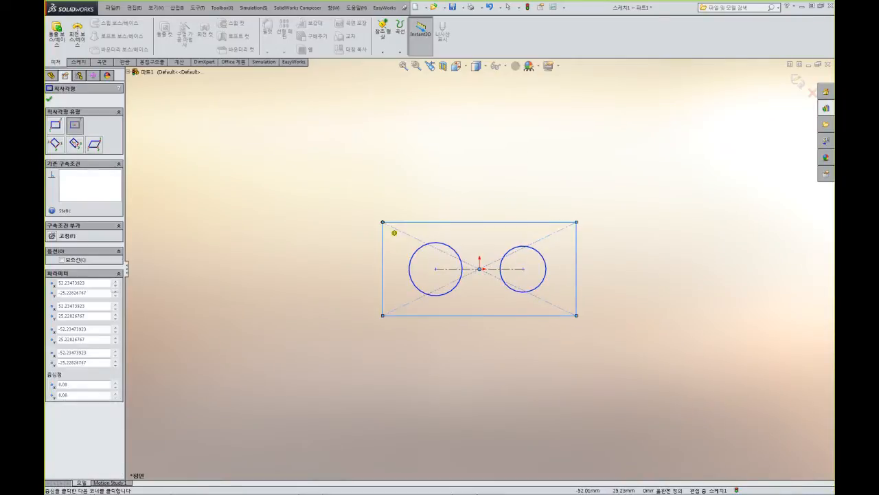
{"action": "key", "text": "Escape"}
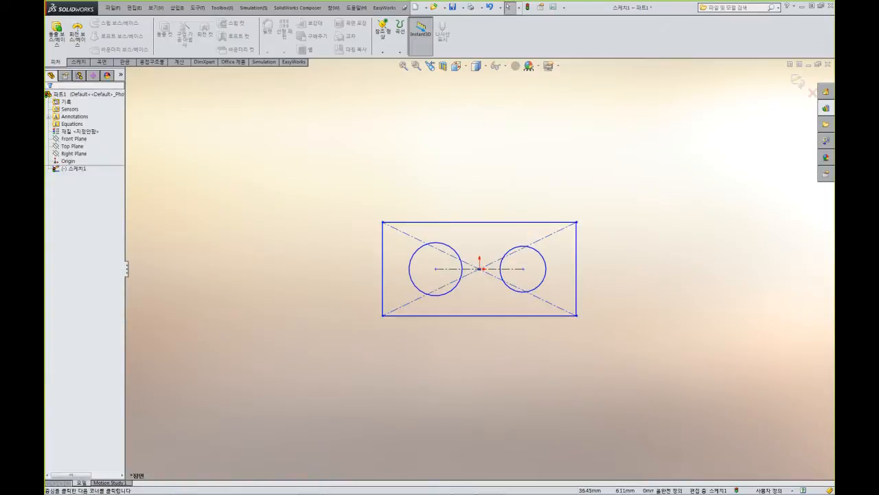
Add an equal relation between the two circles.
{"action": "left_click", "coordinate": [546, 269]}
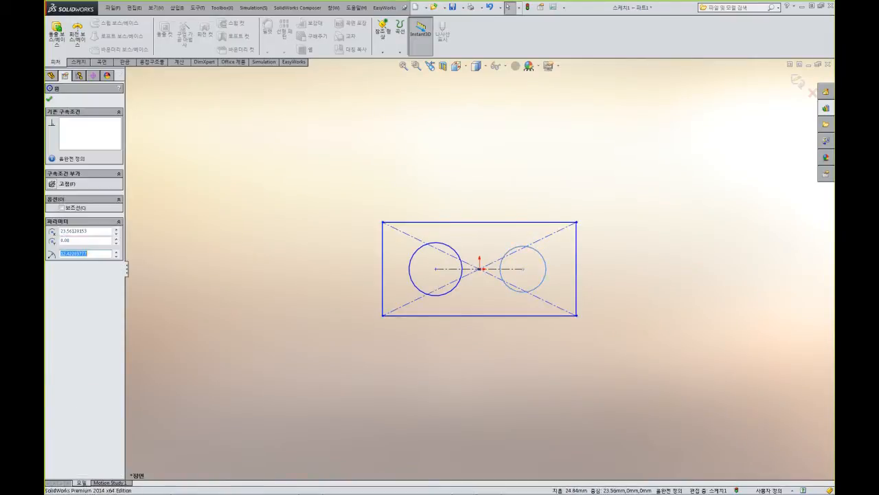
{"action": "left_click", "coordinate": [410, 269], "text": "ctrl"}
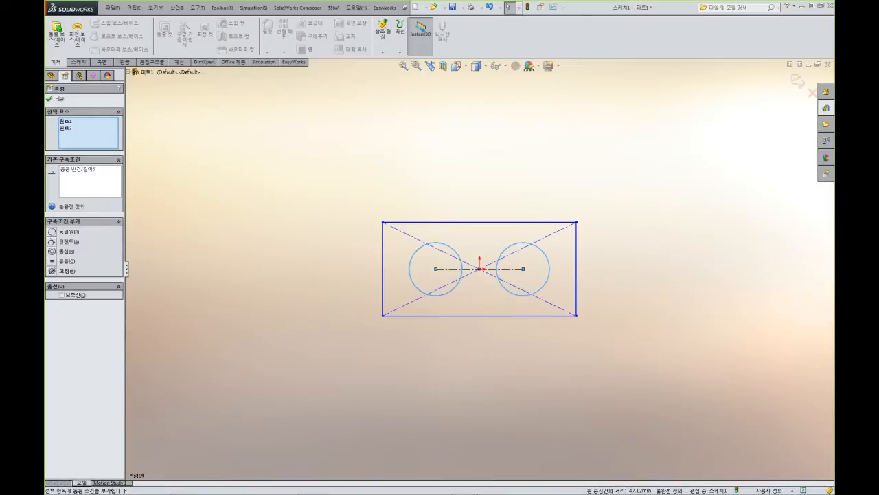
{"action": "key", "text": "Escape"}
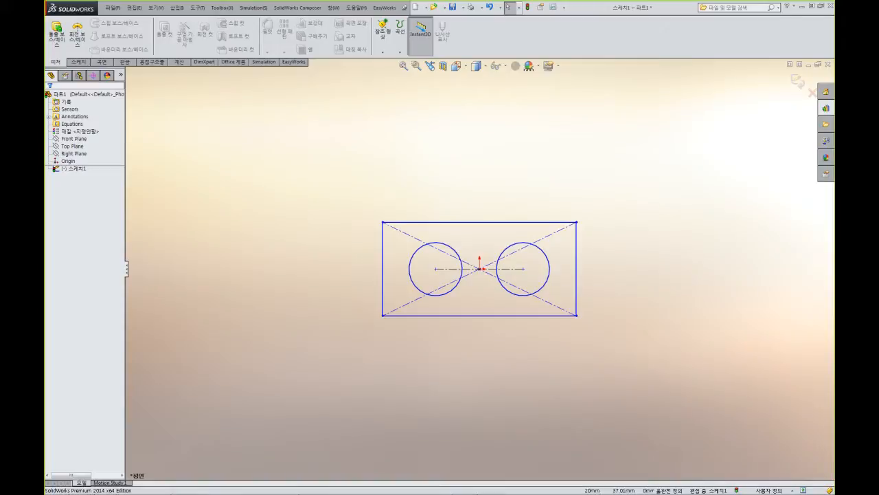
Dimension the rectangle's height to 40 mm using its right vertical edge.
{"action": "right_click_drag", "start_coordinate": [639, 275], "coordinate": [634, 240]}
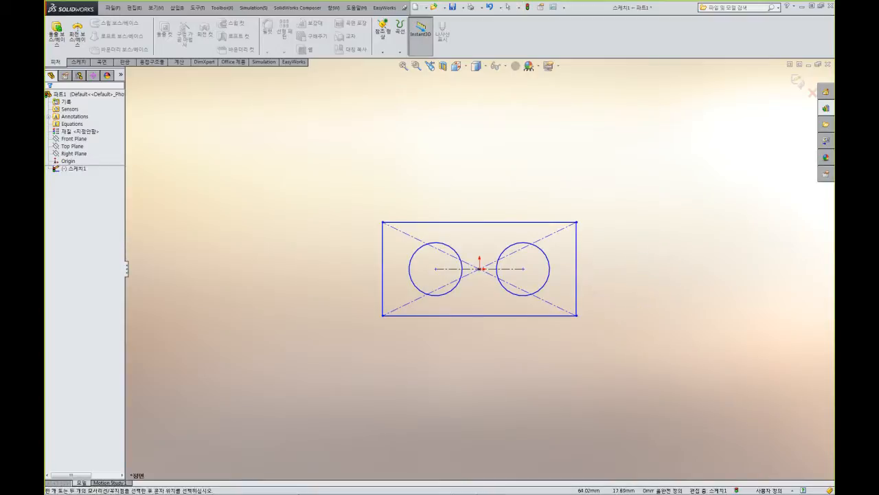
{"action": "left_click", "coordinate": [577, 274]}
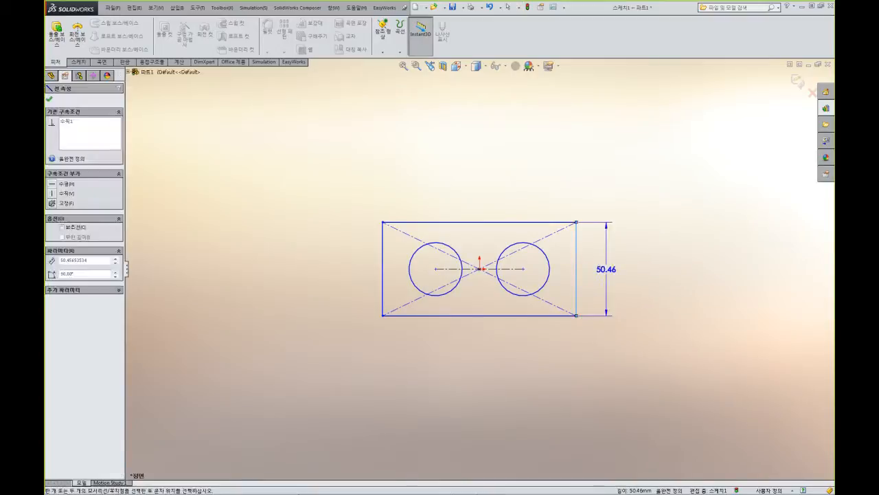
{"action": "left_click", "coordinate": [608, 269]}
{"action": "type", "text": "40"}
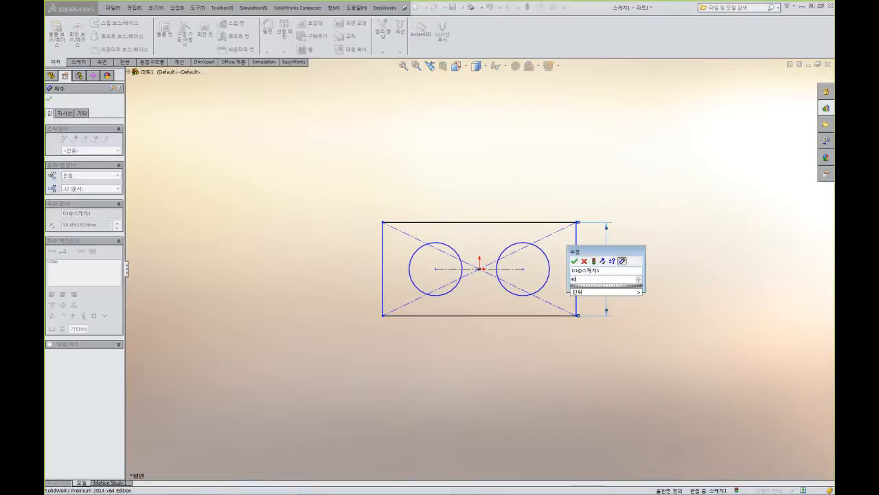
{"action": "key", "text": "Return"}
Dimension the right circle's diameter to 30 mm.
{"action": "left_click", "coordinate": [542, 249]}
{"action": "left_click", "coordinate": [584, 198]}
{"action": "type", "text": "30"}
{"action": "key", "text": "Return"}
Dimension the centerline between the circle centers to 80 mm, placing the dimension below the rectangle.
{"action": "left_click", "coordinate": [500, 269]}
{"action": "left_click", "coordinate": [479, 337]}
{"action": "type", "text": "80"}
{"action": "key", "text": "Return"}
{"action": "key", "text": "Escape"}
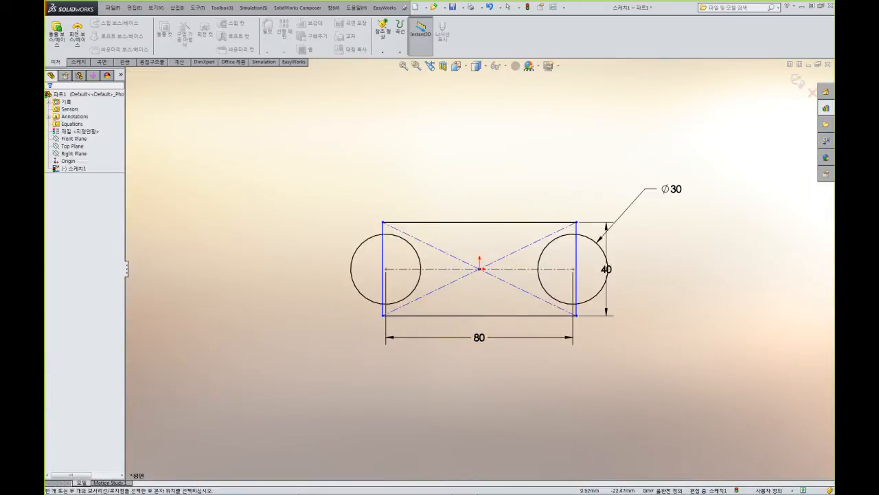
Dimension the rectangle's width to 120 mm along its bottom edge, placing it below the 80 mm dimension, and exit the sketch.
{"action": "left_click", "coordinate": [479, 316]}
{"action": "left_click", "coordinate": [479, 371]}
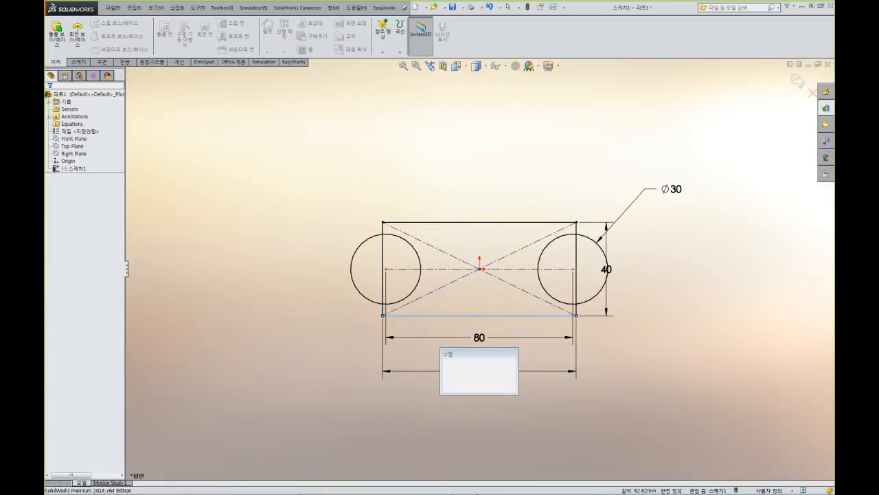
{"action": "type", "text": "120"}
{"action": "key", "text": "Return"}
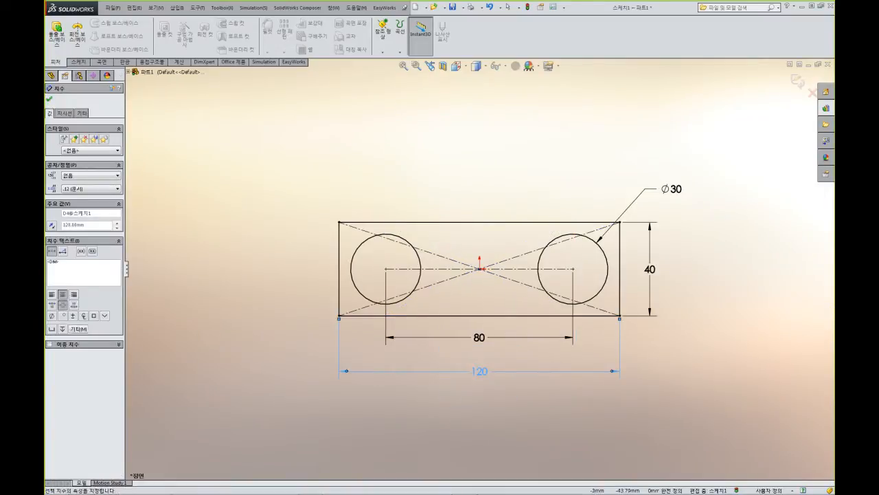
{"action": "key", "text": "Escape"}
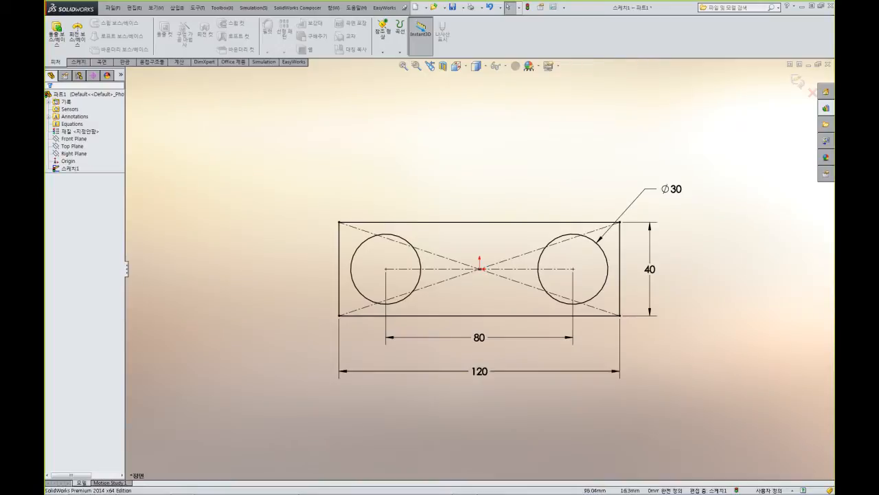
{"action": "left_click", "coordinate": [797, 81]}
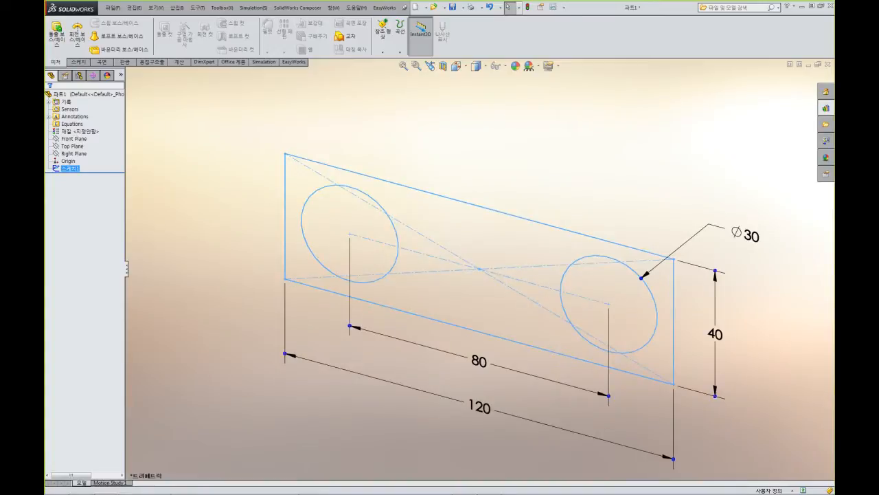
Extrude the profile 40 mm forward into a block with two round through holes.
{"action": "left_click", "coordinate": [438, 195]}
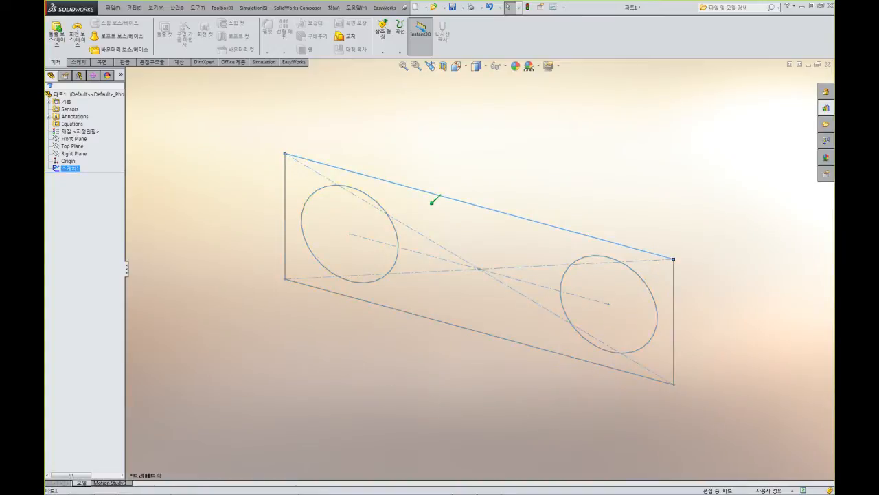
{"action": "mouse_move", "coordinate": [432, 202]}
{"action": "left_mouse_down"}
{"action": "mouse_move", "coordinate": [445, 197]}
{"action": "mouse_move", "coordinate": [439, 210]}
{"action": "mouse_move", "coordinate": [465, 190]}
{"action": "mouse_move", "coordinate": [424, 215]}
{"action": "mouse_move", "coordinate": [367, 271]}
{"action": "left_mouse_up"}
{"action": "scroll", "coordinate": [480, 268], "scroll_direction": "up", "scroll_amount": 2}
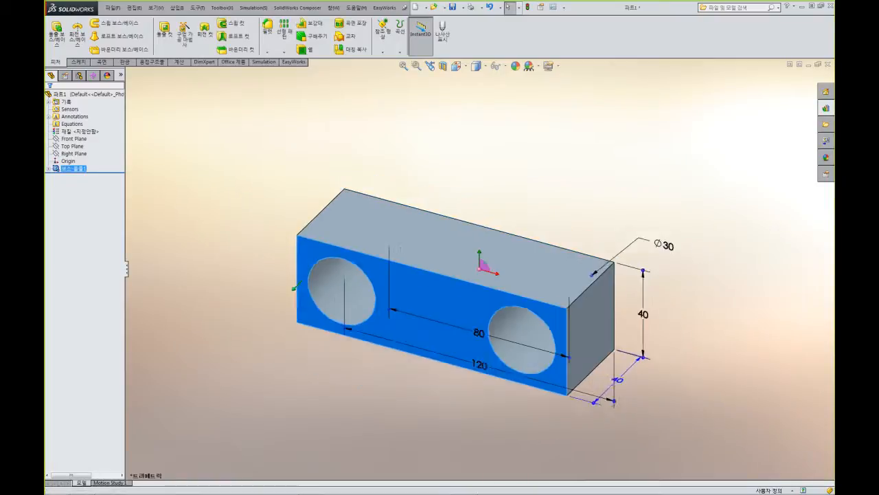
{"action": "key", "text": "Escape"}
{"action": "left_click", "coordinate": [542, 268]}
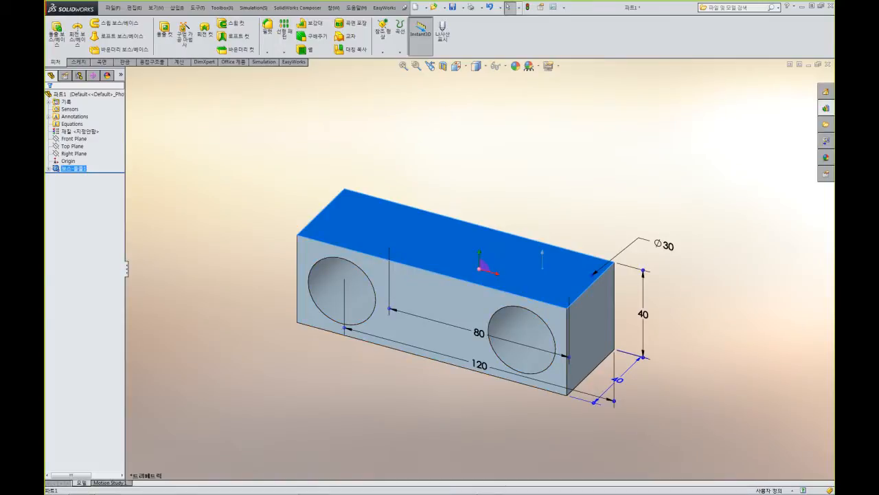
{"action": "key", "text": "Escape"}
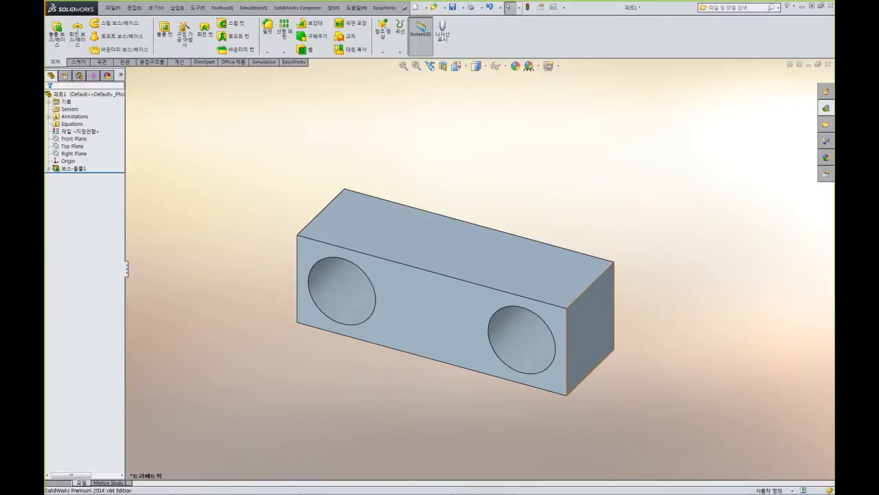
Start a sketch on the block's right end face and draw a three-corner rectangle about 32 mm tall standing on its full-width top edge.
{"action": "left_click", "coordinate": [591, 328]}
{"action": "left_click", "coordinate": [616, 298]}
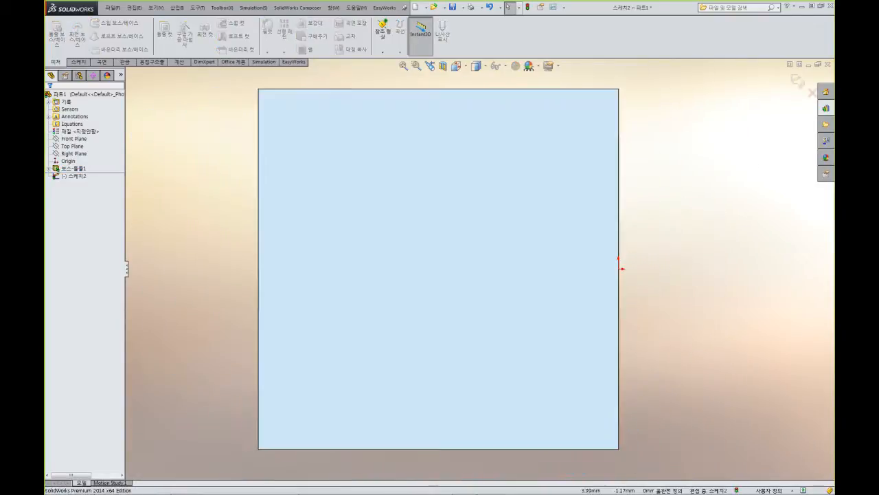
{"action": "mouse_move", "coordinate": [628, 297]}
{"action": "middle_mouse_down", "text": "shift"}
{"action": "mouse_move", "coordinate": [627, 286]}
{"action": "mouse_move", "coordinate": [619, 333]}
{"action": "middle_mouse_up", "text": "shift"}
{"action": "middle_click_drag", "start_coordinate": [608, 271], "coordinate": [614, 336], "text": "ctrl"}
{"action": "right_click_drag", "start_coordinate": [564, 212], "coordinate": [564, 237]}
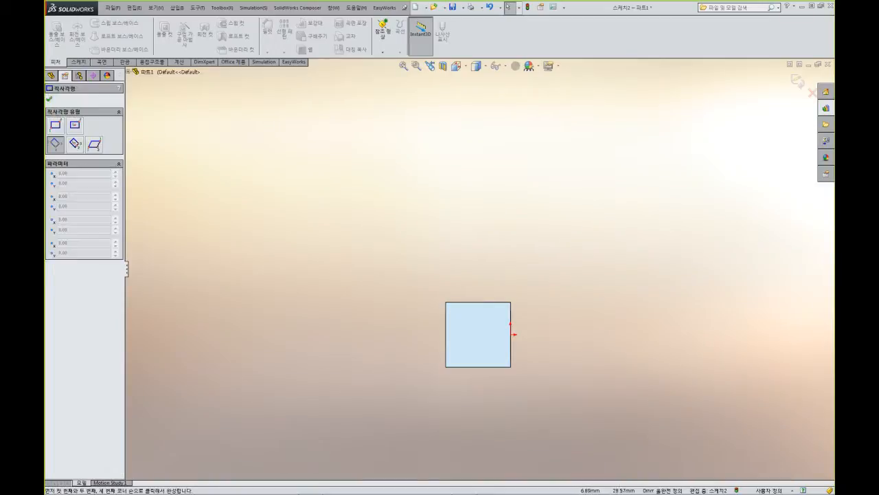
{"action": "left_click", "coordinate": [446, 302]}
{"action": "left_click", "coordinate": [510, 303]}
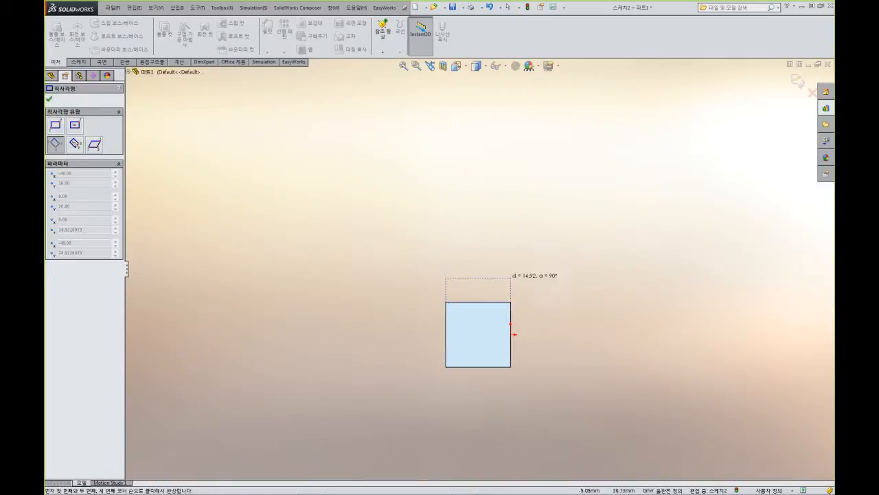
{"action": "left_click", "coordinate": [511, 250]}
Sketch two concentric circles on the rectangle's top edge, about 15 mm and 56 mm in diameter, the larger passing through its right corner.
{"action": "right_click_drag", "start_coordinate": [522, 226], "coordinate": [563, 231]}
{"action": "left_click", "coordinate": [465, 250]}
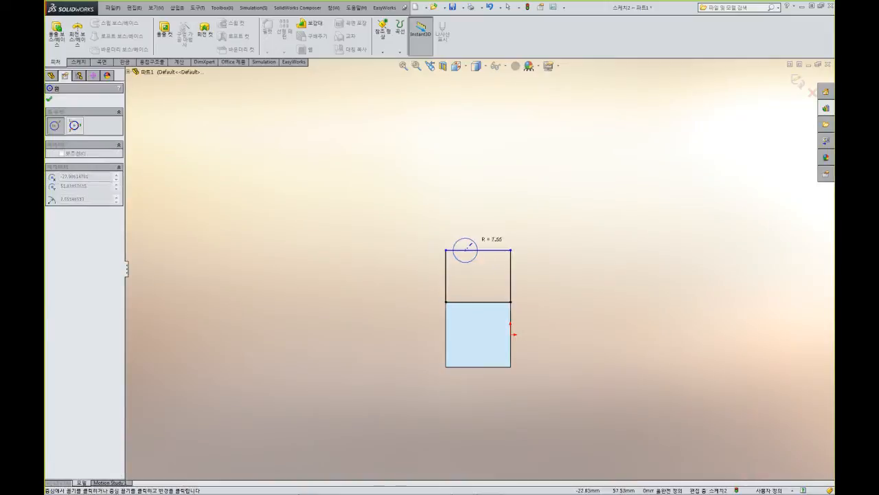
{"action": "left_click", "coordinate": [479, 260]}
{"action": "left_click", "coordinate": [465, 250]}
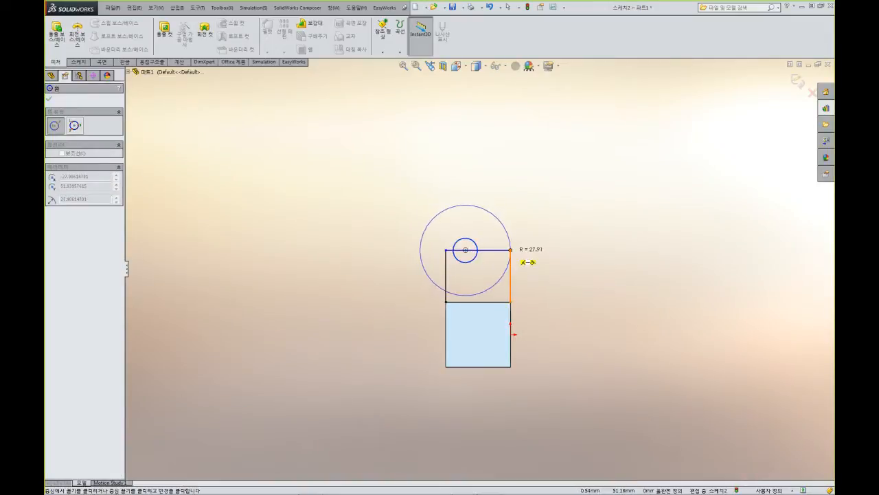
{"action": "left_click", "coordinate": [526, 261]}
{"action": "key", "text": "Escape"}
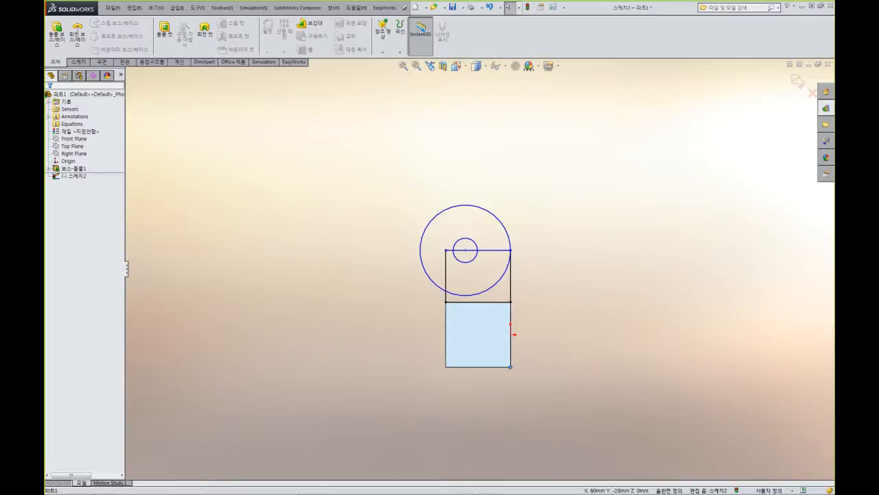
Fully define the sketch automatically, with baseline dimensions measured from the end face's lower right vertex.
{"action": "right_click", "coordinate": [553, 130]}
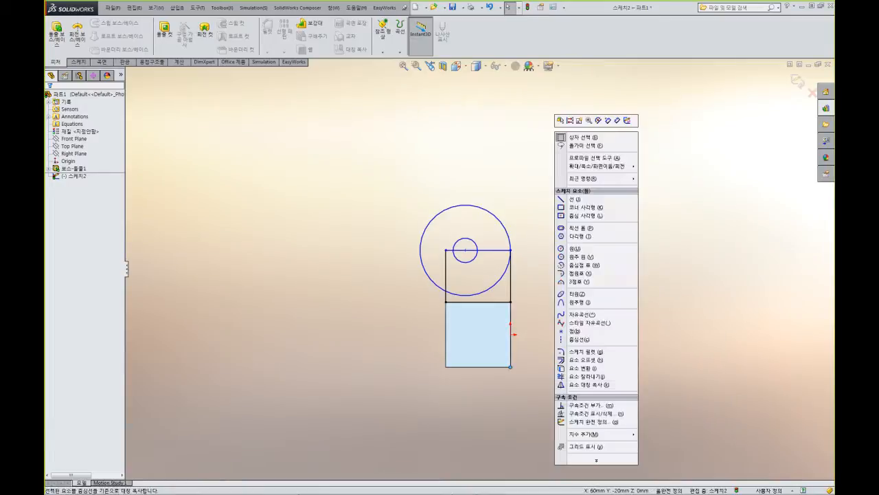
{"action": "left_click", "coordinate": [590, 421]}
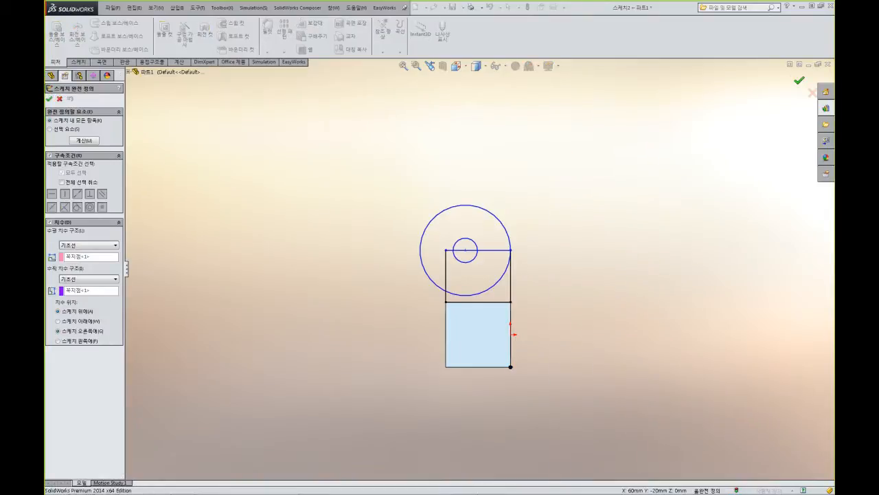
{"action": "key", "text": "Return"}
{"action": "scroll", "coordinate": [499, 308], "scroll_direction": "down", "scroll_amount": 2}
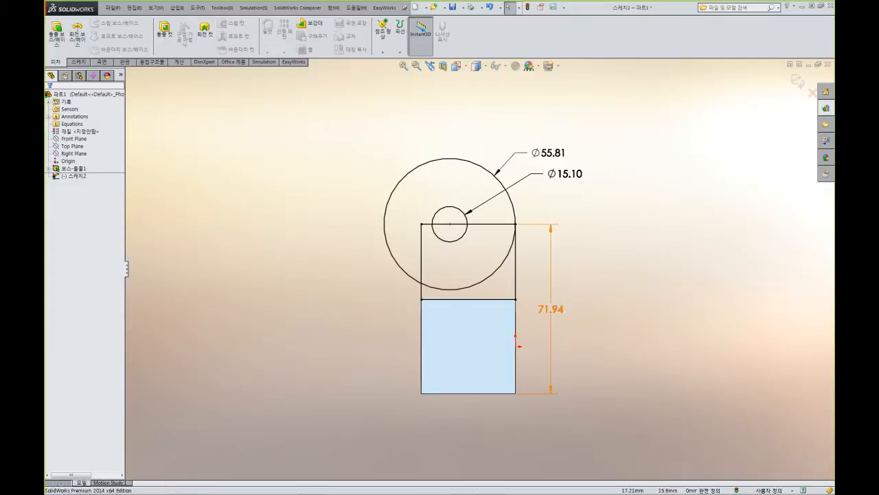
Set the vertical dimension from the block's bottom to the rectangle's top edge to 82 mm.
{"action": "left_click", "coordinate": [551, 309]}
{"action": "double_click", "coordinate": [551, 309]}
{"action": "type", "text": "62"}
{"action": "key", "text": "Return"}
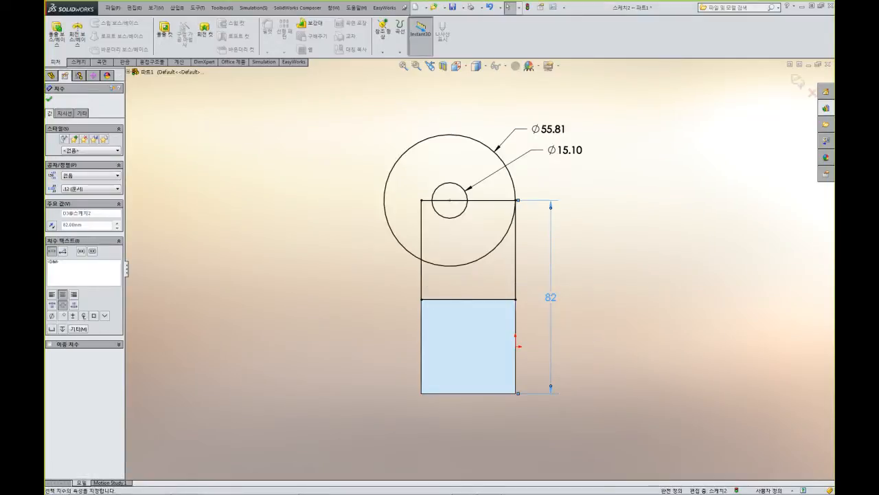
Set the inner circle's diameter to 16 mm and the outer circle's diameter to 60 mm.
{"action": "left_click", "coordinate": [564, 145]}
{"action": "double_click", "coordinate": [565, 145]}
{"action": "type", "text": "16"}
{"action": "key", "text": "Return"}
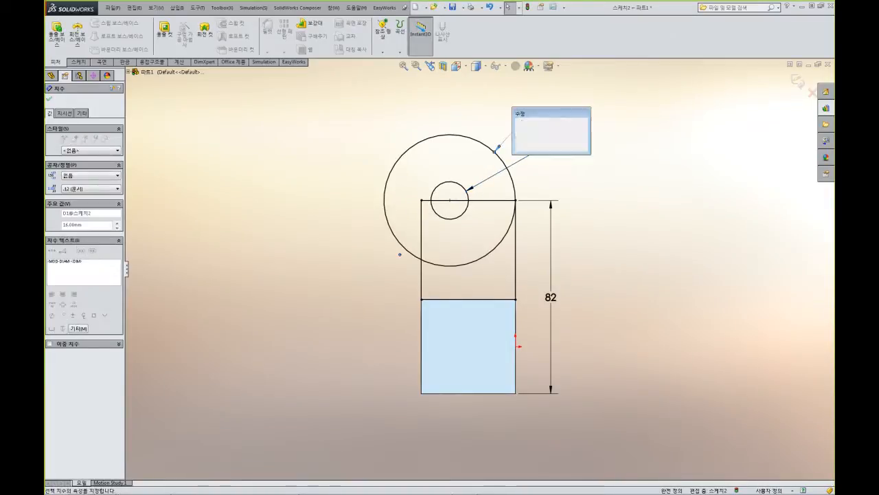
{"action": "double_click", "coordinate": [548, 129]}
{"action": "type", "text": "60"}
{"action": "key", "text": "Return"}
{"action": "left_click", "coordinate": [509, 7]}
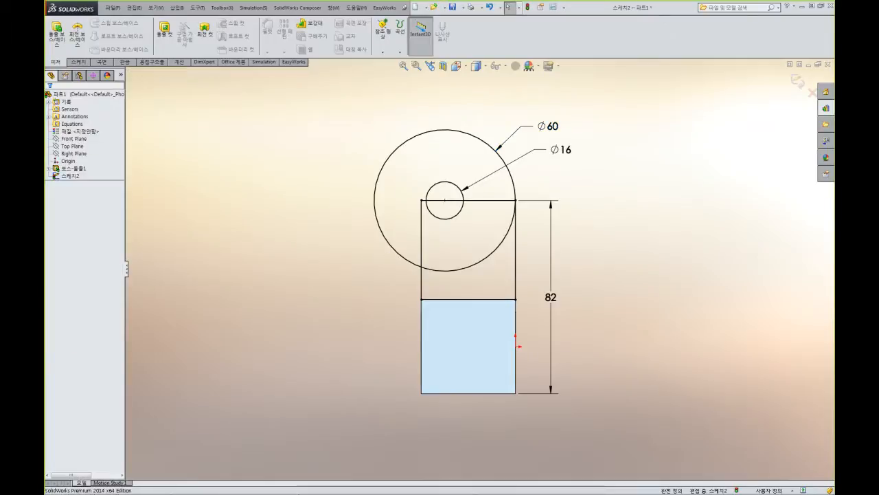
Exit the sketch and extrude the full ring between the two circles 20 mm inward over the block, using contour selection.
{"action": "left_click", "coordinate": [57, 33]}
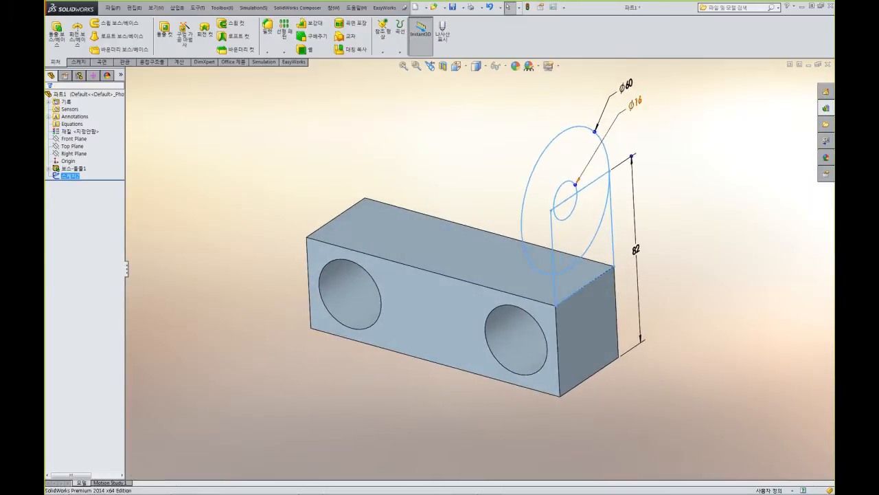
{"action": "middle_click_drag", "start_coordinate": [707, 170], "coordinate": [656, 196], "text": "ctrl"}
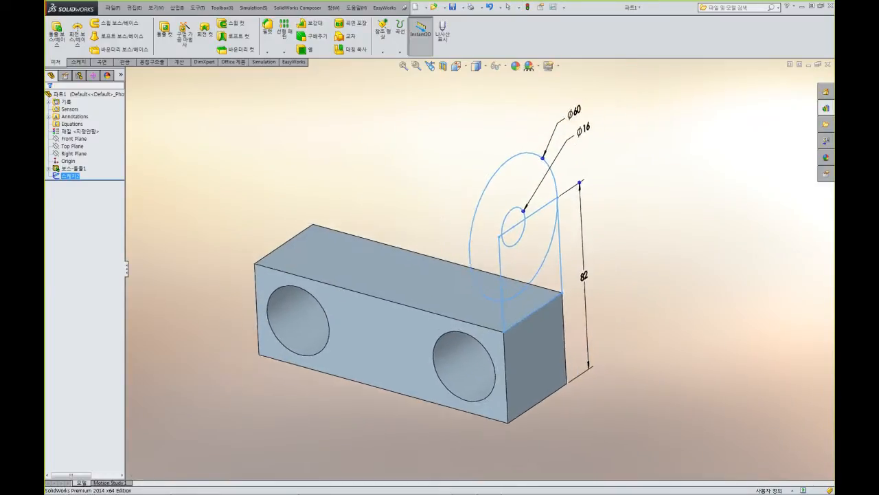
{"action": "scroll", "coordinate": [656, 196], "scroll_direction": "down", "scroll_amount": 1}
{"action": "right_click", "coordinate": [619, 143]}
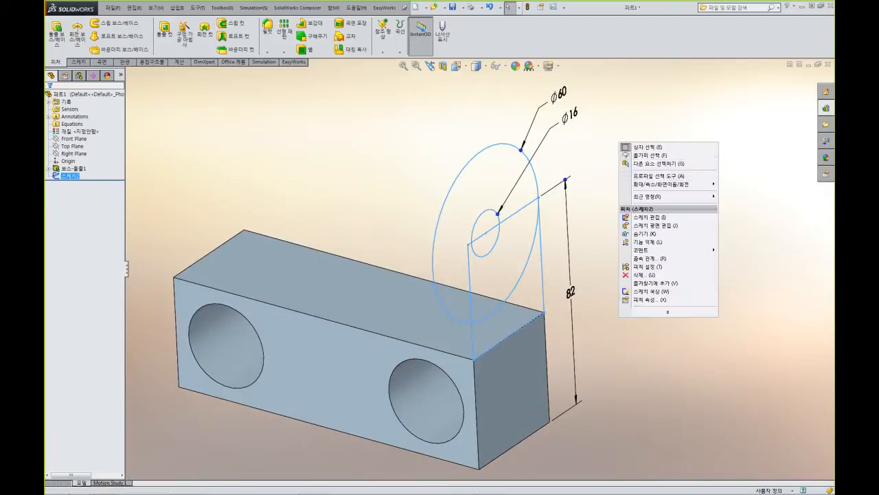
{"action": "left_click", "coordinate": [658, 176]}
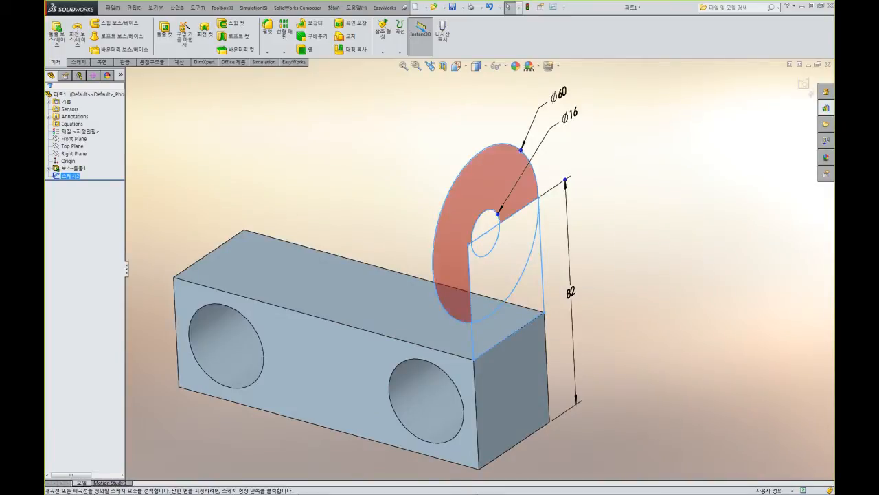
{"action": "left_click", "coordinate": [530, 235]}
{"action": "left_click_drag", "start_coordinate": [538, 237], "coordinate": [500, 215]}
Extrude the sketch contour between the ring and the block inward to about half the ring's thickness.
{"action": "left_click", "coordinate": [518, 296]}
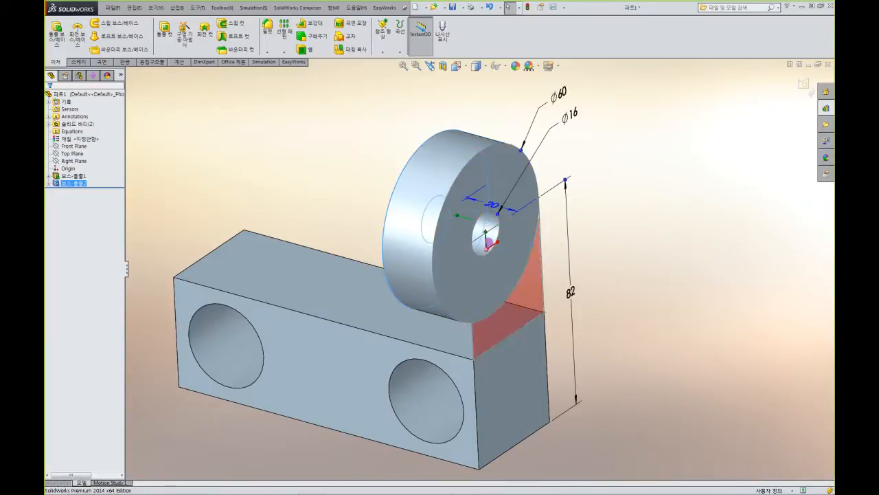
{"action": "left_click_drag", "start_coordinate": [549, 273], "coordinate": [542, 255]}
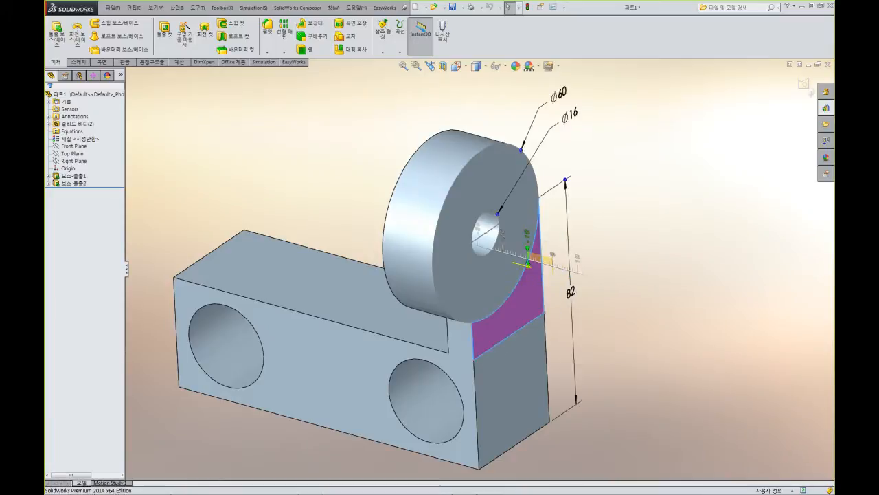
{"action": "key", "text": "Escape"}
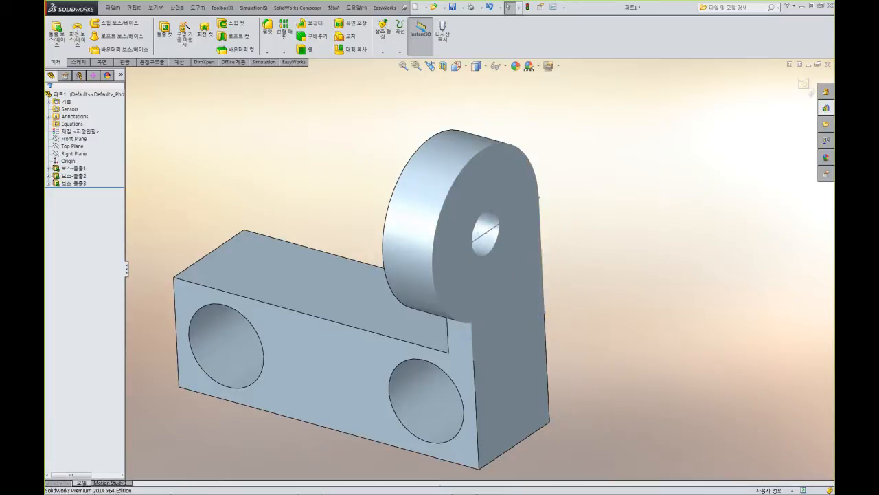
Mirror the whole solid body about the Right Plane, merging the solids.
{"action": "middle_click_drag", "start_coordinate": [439, 275], "coordinate": [462, 261]}
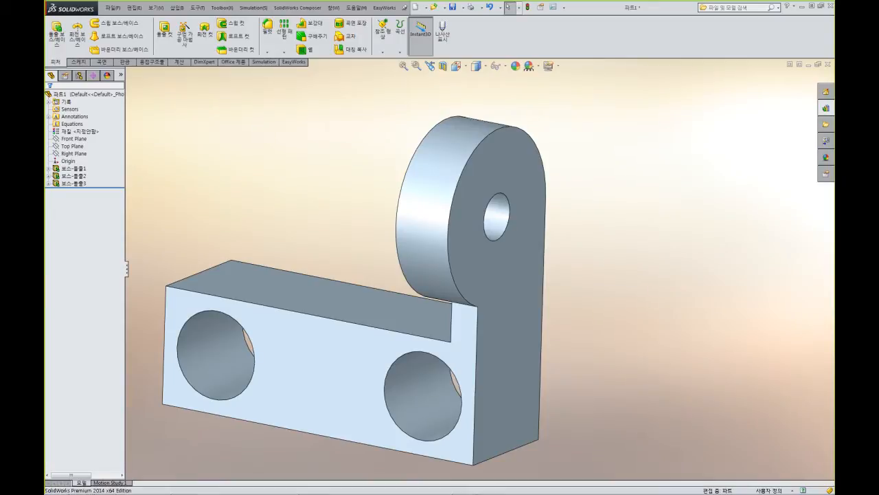
{"action": "left_click", "coordinate": [74, 153]}
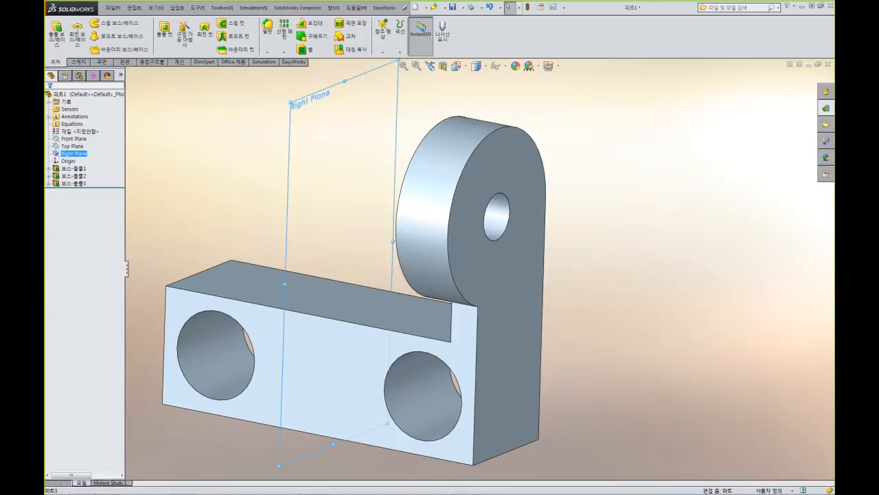
{"action": "right_click_drag", "start_coordinate": [658, 129], "coordinate": [630, 99]}
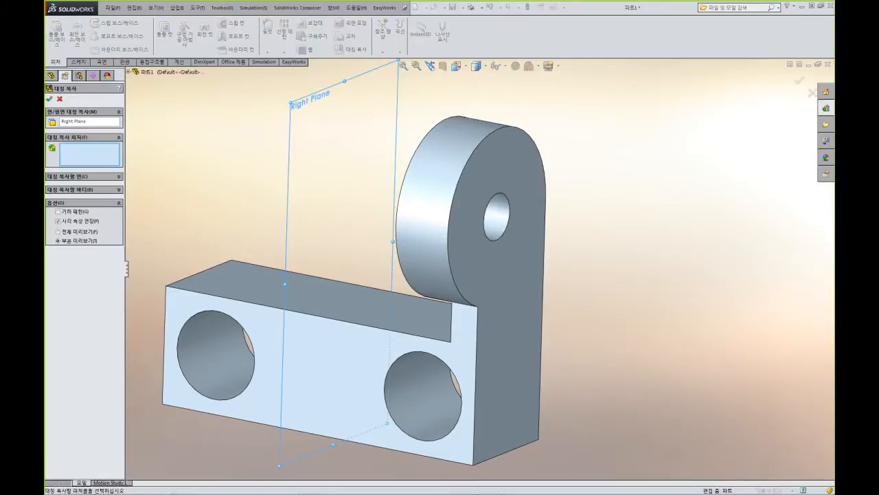
{"action": "left_click", "coordinate": [82, 190]}
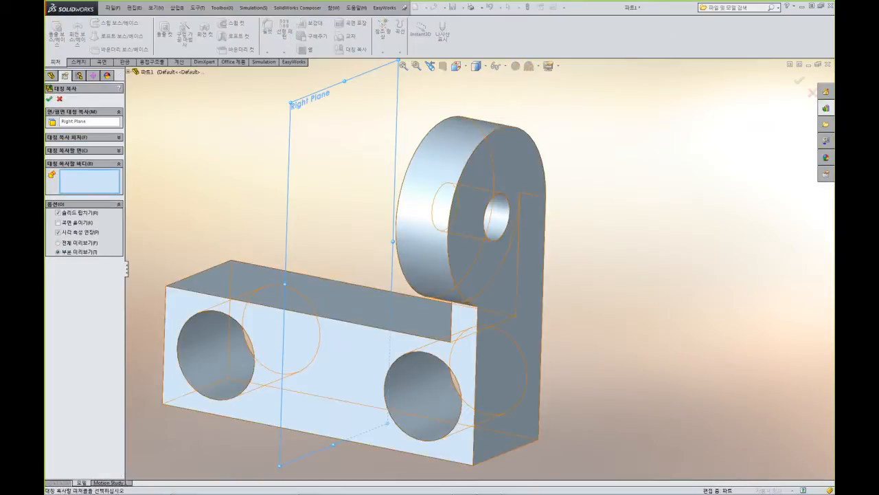
{"action": "left_click", "coordinate": [316, 343]}
{"action": "scroll", "coordinate": [478, 263], "scroll_direction": "up", "scroll_amount": 3}
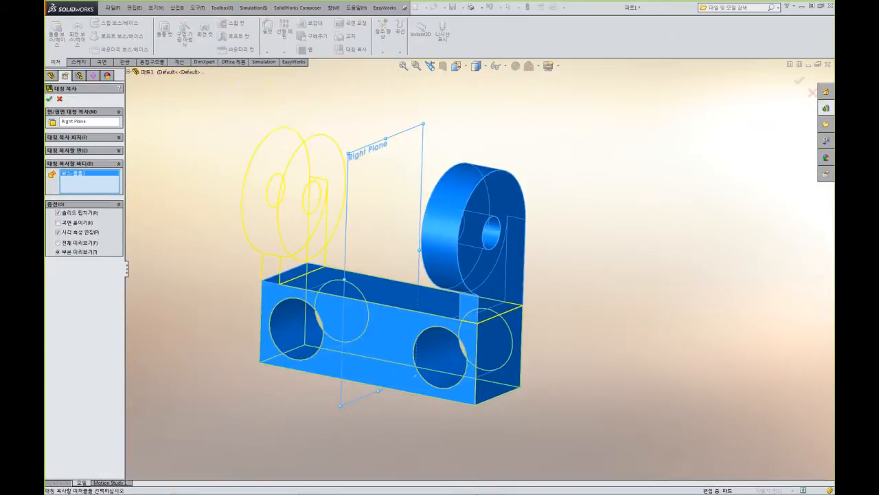
{"action": "scroll", "coordinate": [243, 183], "scroll_direction": "down", "scroll_amount": 2}
{"action": "key", "text": "Return"}
{"action": "middle_click_drag", "start_coordinate": [426, 288], "coordinate": [427, 269]}
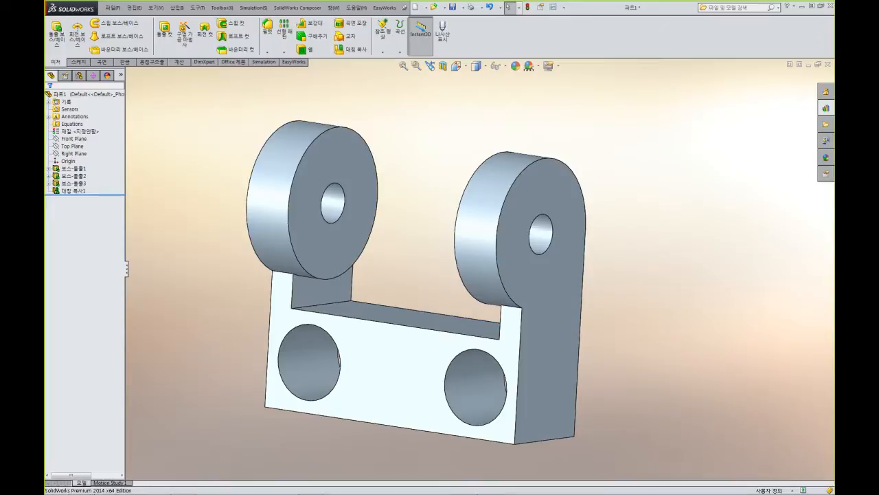
Fillet the block's two lower end edges with a 20 mm radius.
{"action": "right_click_drag", "start_coordinate": [669, 103], "coordinate": [669, 142]}
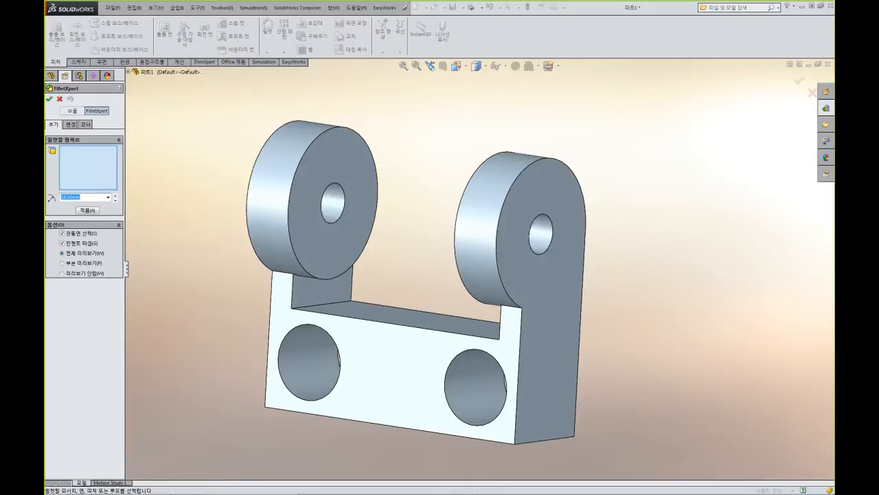
{"action": "type", "text": "20"}
{"action": "left_click", "coordinate": [278, 404]}
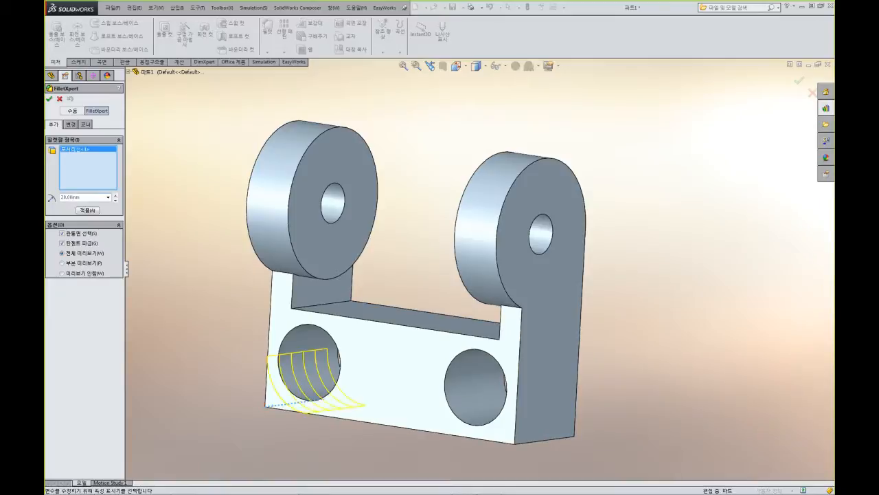
{"action": "left_click", "coordinate": [545, 439]}
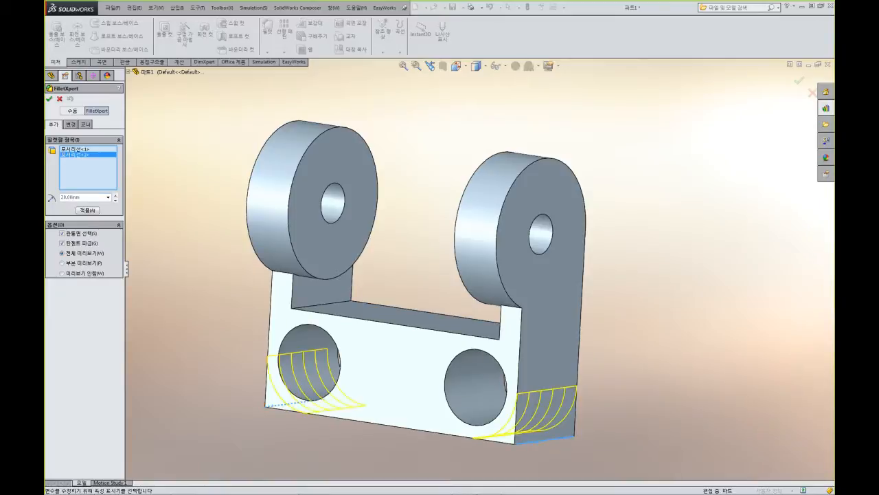
{"action": "right_click", "coordinate": [545, 439]}
Fillet the two inner corner edges between the block's upper face and the upright lugs with a 10 mm radius.
{"action": "middle_click_drag", "start_coordinate": [494, 412], "coordinate": [503, 430]}
{"action": "double_click", "coordinate": [71, 197]}
{"action": "type", "text": "10"}
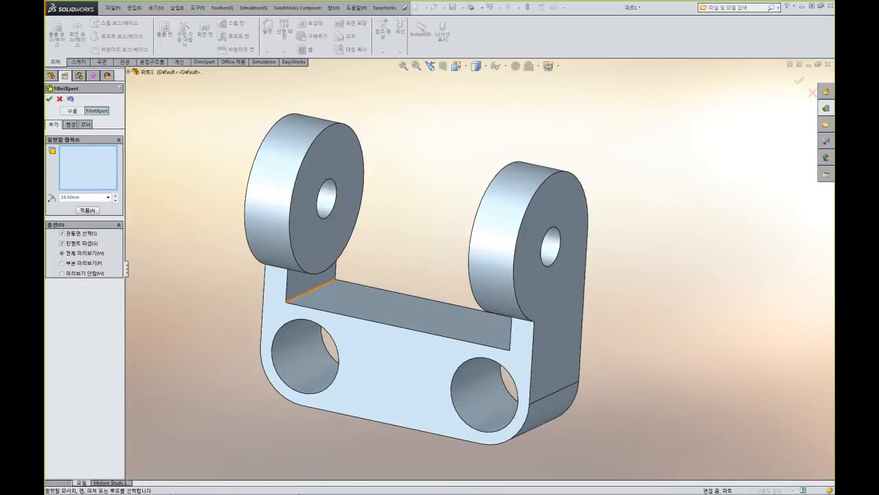
{"action": "left_click", "coordinate": [309, 291]}
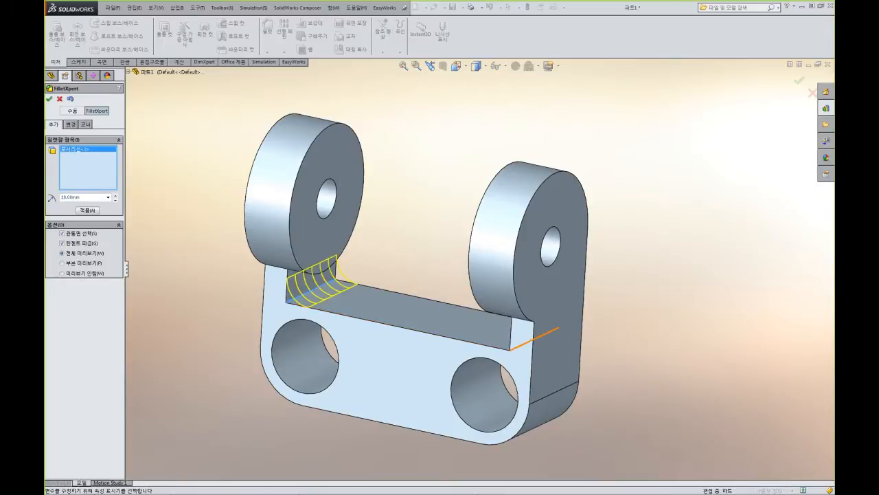
{"action": "left_click", "coordinate": [558, 327]}
{"action": "left_click", "coordinate": [87, 210]}
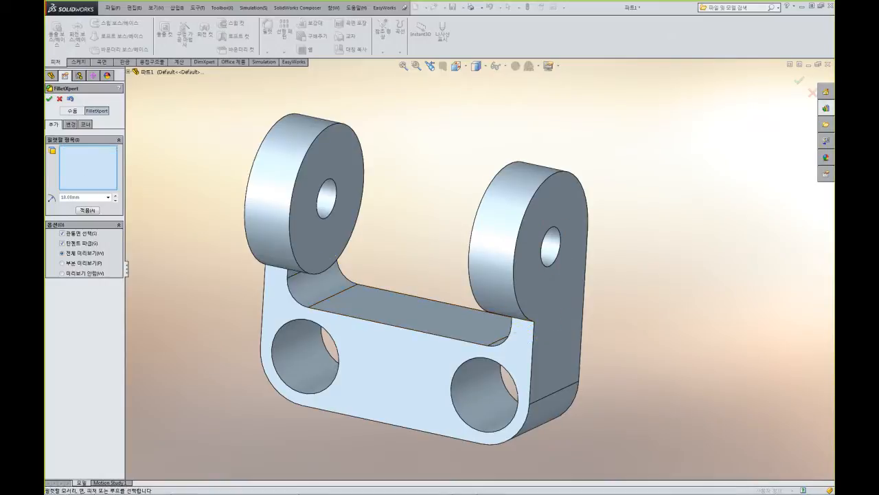
Fillet the connected outline edges of the block and both lugs with a 2 mm radius.
{"action": "type", "text": "3"}
{"action": "key", "text": "Return"}
{"action": "left_click", "coordinate": [262, 309]}
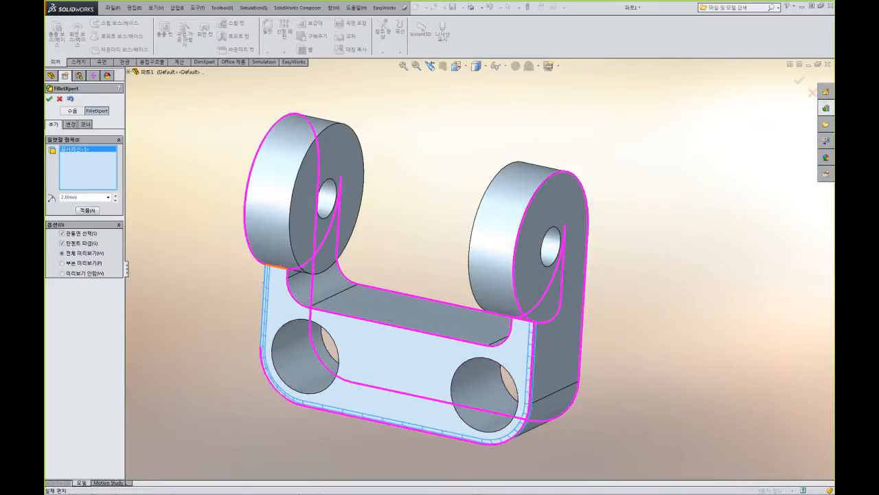
{"action": "left_click", "coordinate": [277, 266]}
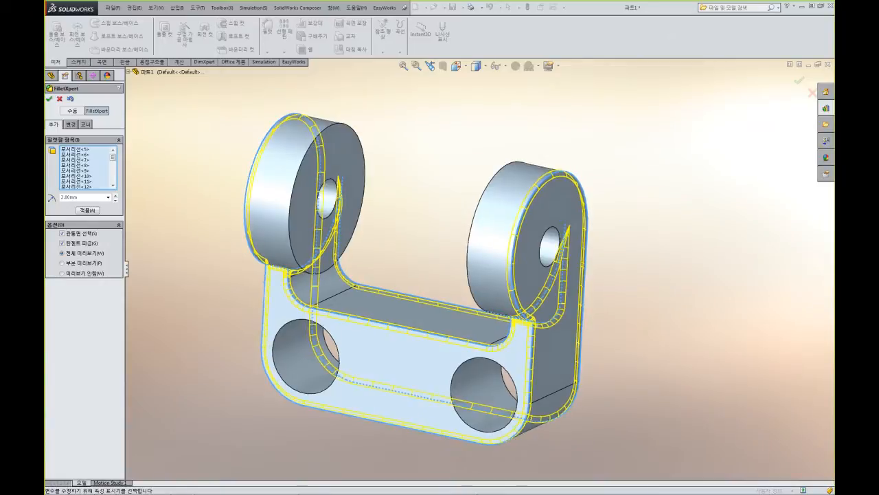
{"action": "key", "text": "Left"}
{"action": "key", "text": "Left"}
{"action": "key", "text": "Right"}
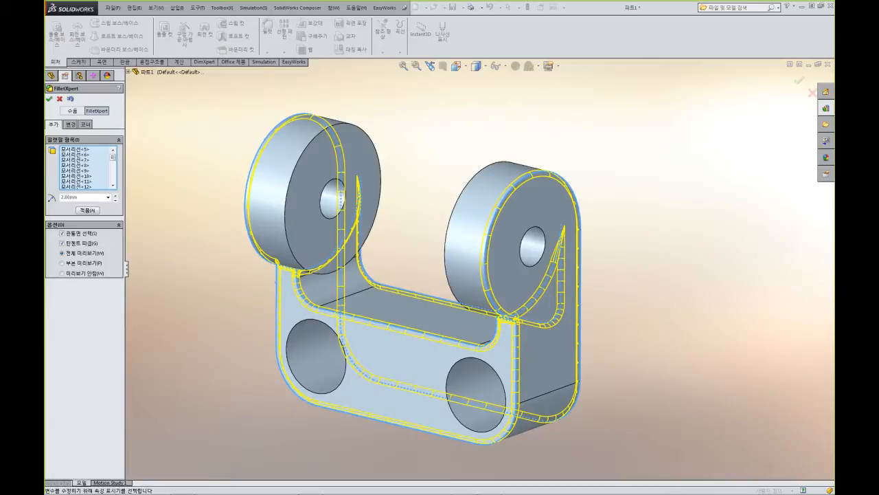
{"action": "left_click", "coordinate": [799, 80]}
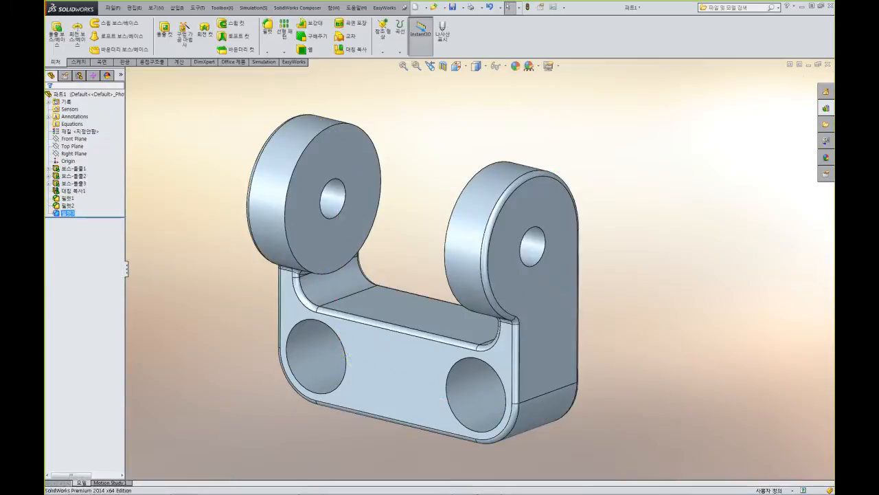
Examine the 6061 alloy's properties, appearance and the favorites list in the material editor, and close it without applying a material.
{"action": "middle_click_drag", "start_coordinate": [419, 377], "coordinate": [482, 371]}
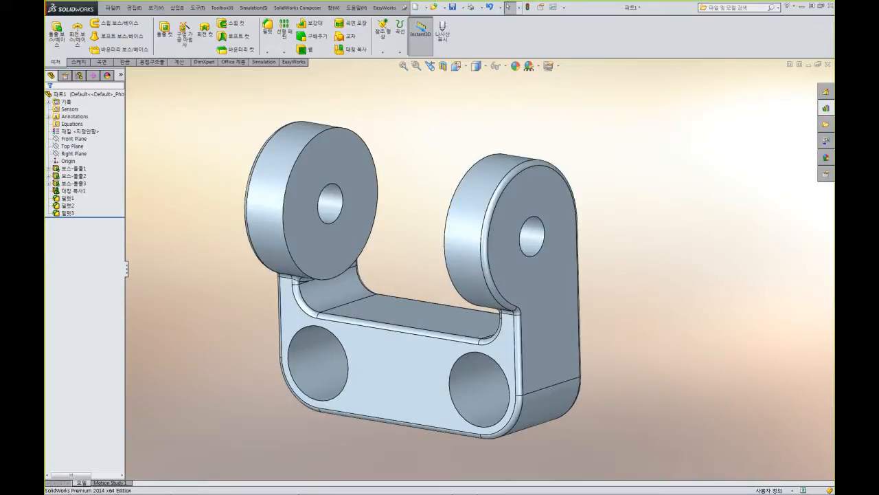
{"action": "right_click", "coordinate": [81, 132]}
{"action": "right_click", "coordinate": [94, 130]}
{"action": "left_click", "coordinate": [123, 138]}
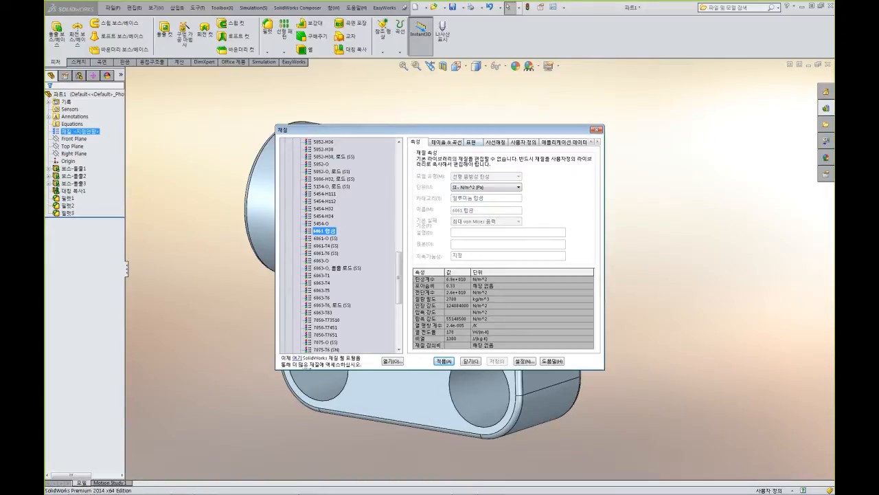
{"action": "left_click", "coordinate": [472, 143]}
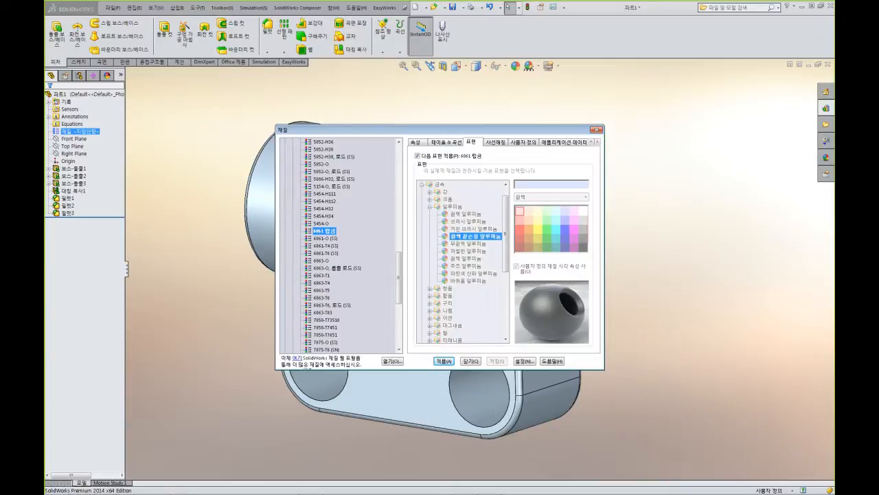
{"action": "double_click", "coordinate": [597, 141]}
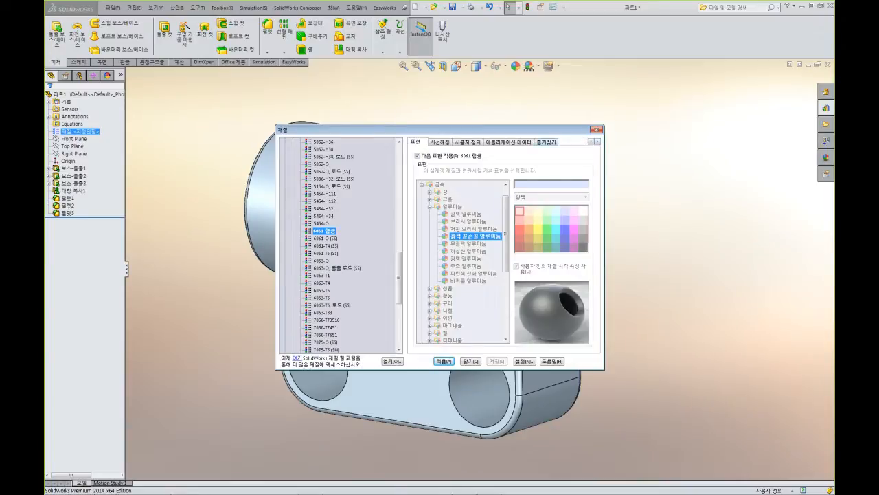
{"action": "left_click", "coordinate": [547, 142]}
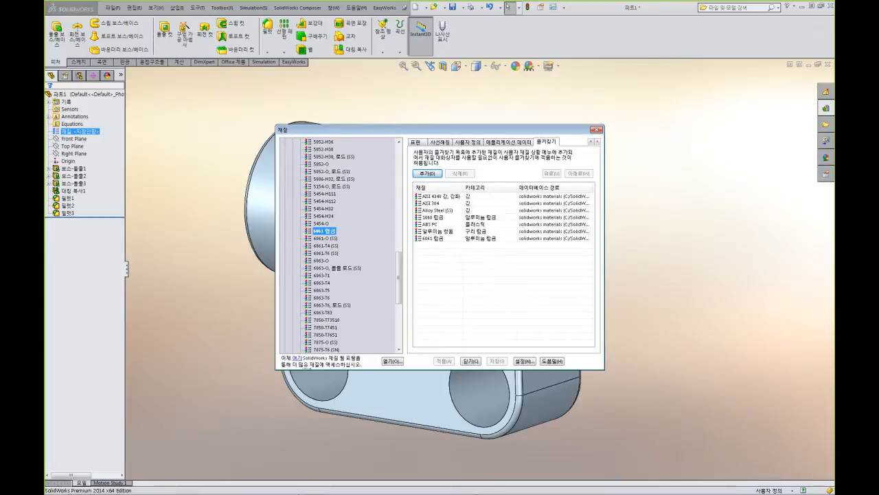
{"action": "left_click", "coordinate": [596, 129]}
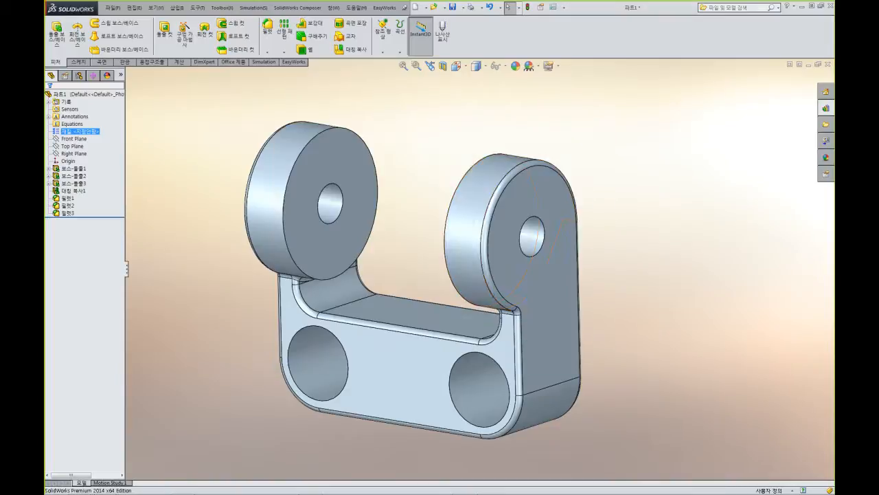
Assign the 6061 alloy to the part from the favorite materials.
{"action": "right_click", "coordinate": [77, 130]}
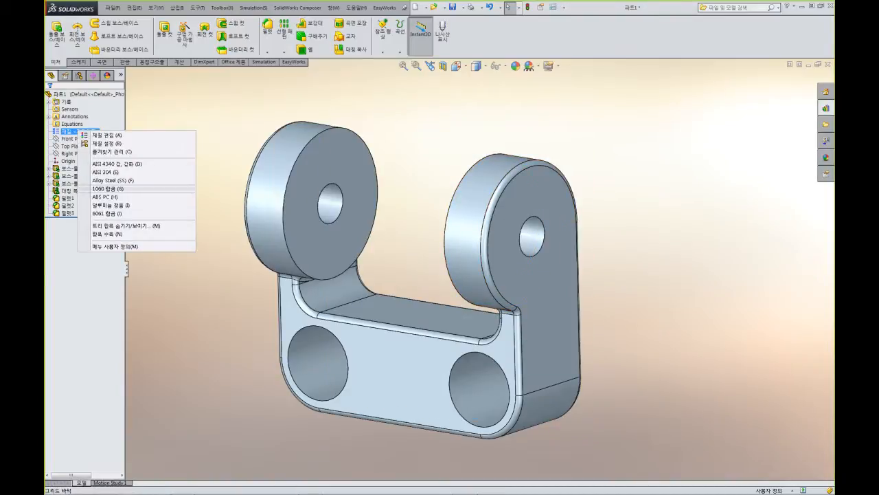
{"action": "left_click", "coordinate": [107, 213]}
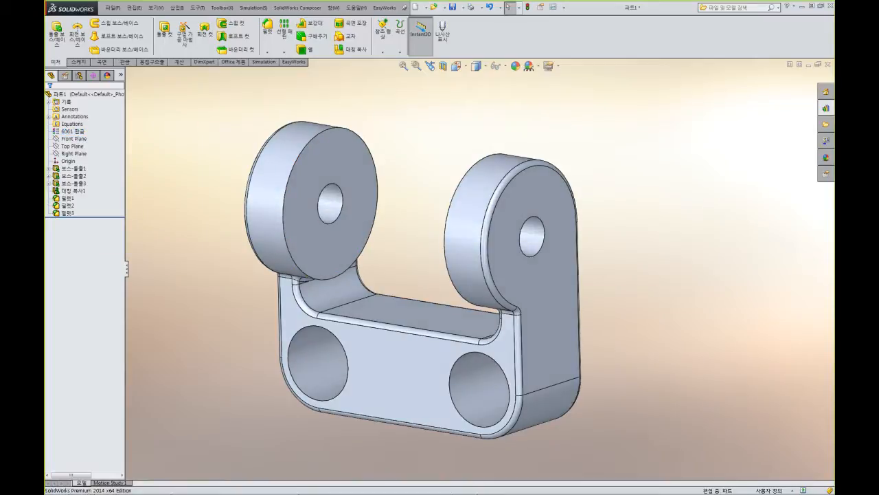
{"action": "key", "text": "ctrl+7"}
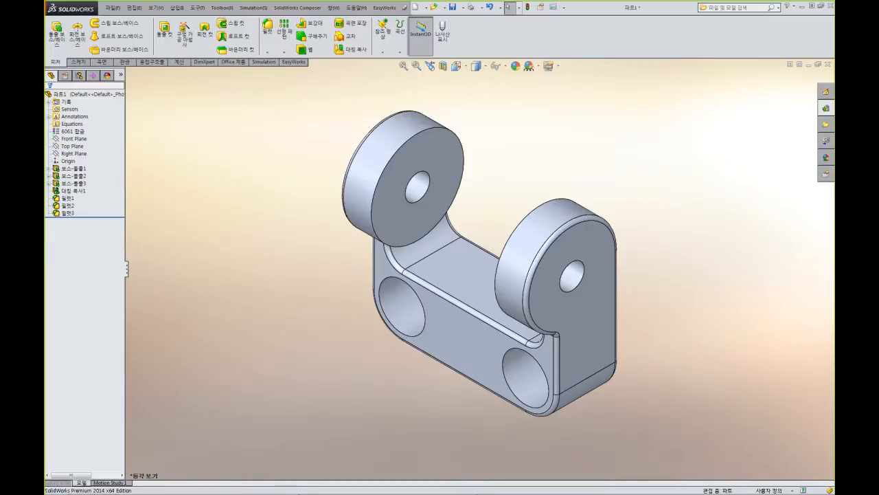
Save the part on the desktop as "new yoke".
{"action": "key", "text": "ctrl+s"}
{"action": "left_click", "coordinate": [290, 175]}
{"action": "left_click", "coordinate": [358, 287]}
{"action": "type", "text": "new"}
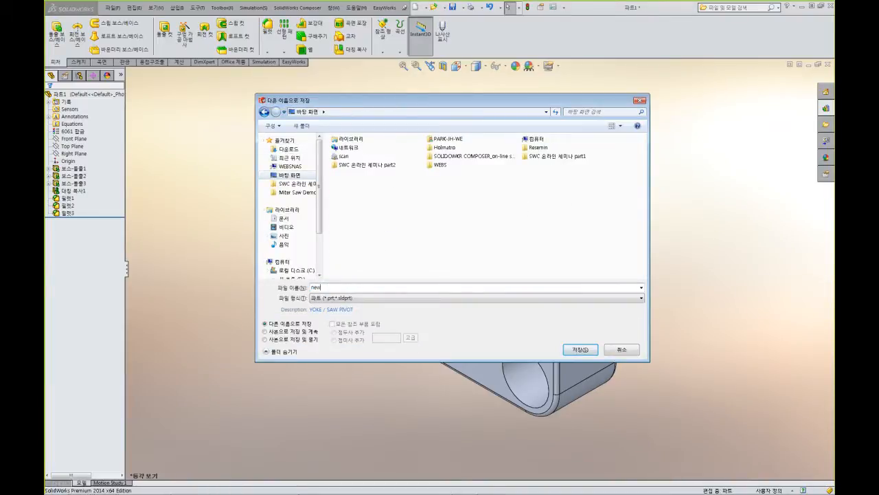
{"action": "type", "text": " yoke"}
{"action": "key", "text": "Return"}
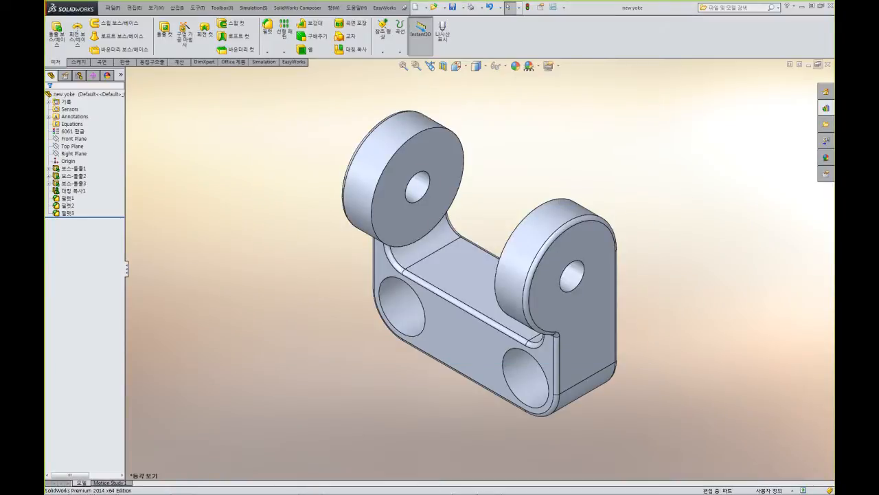
Shrink the new yoke window over the MITER SAW assembly and collapse its feature tree so the part model shows.
{"action": "left_click", "coordinate": [818, 65]}
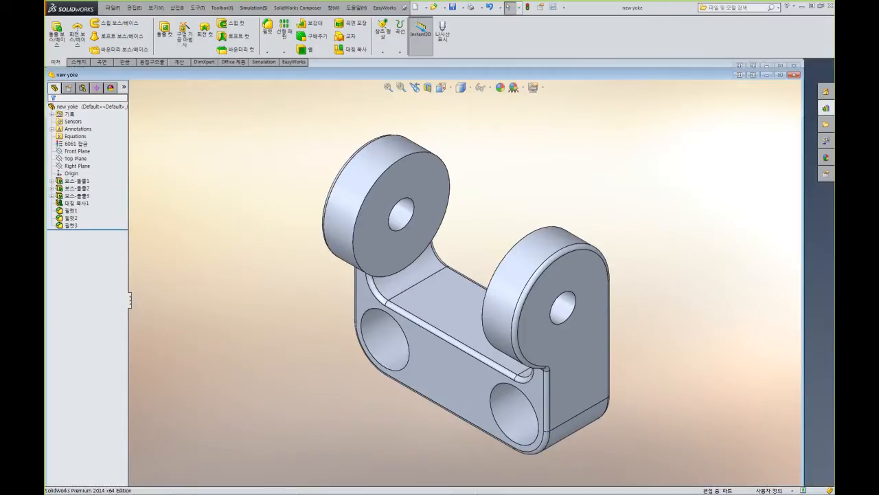
{"action": "left_click_drag", "start_coordinate": [803, 71], "coordinate": [209, 339]}
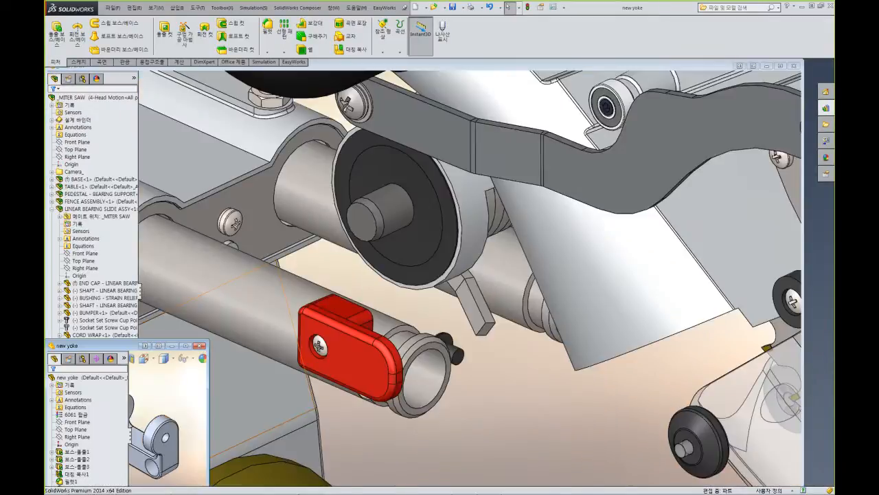
{"action": "left_click", "coordinate": [129, 435]}
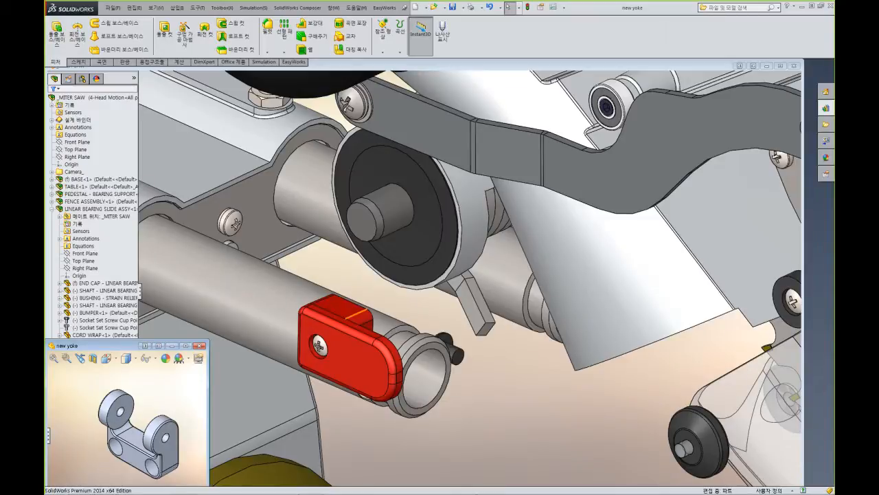
Insert the new yoke into the miter saw assembly by its large hole, flipping its alignment and mating it concentric with the rear shaft.
{"action": "mouse_move", "coordinate": [116, 446]}
{"action": "left_mouse_down"}
{"action": "mouse_move", "coordinate": [282, 296]}
{"action": "mouse_move", "coordinate": [510, 279]}
{"action": "mouse_move", "coordinate": [310, 302]}
{"action": "left_mouse_up"}
{"action": "key", "text": "Tab"}
{"action": "key", "text": "Tab"}
{"action": "key", "text": "Tab"}
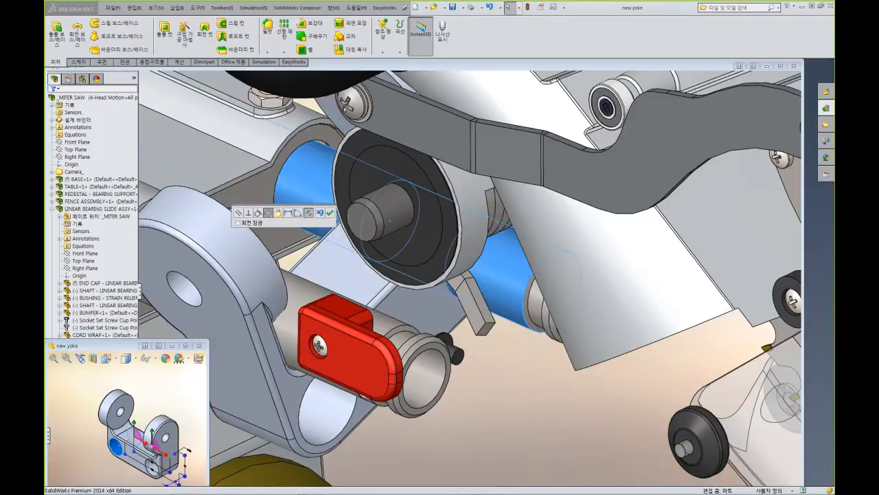
{"action": "left_click", "coordinate": [330, 213]}
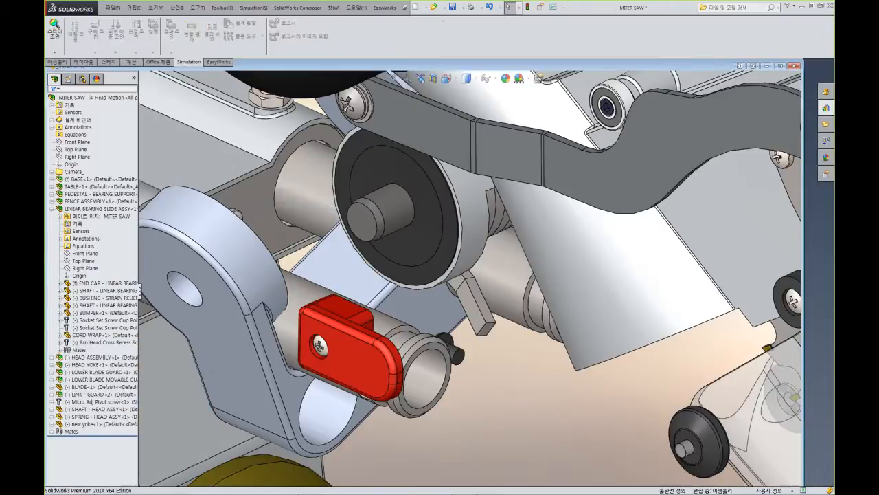
Swing the new yoke toward the front shaft and mate its other large hole concentric with that shaft.
{"action": "left_click_drag", "start_coordinate": [226, 344], "coordinate": [193, 244]}
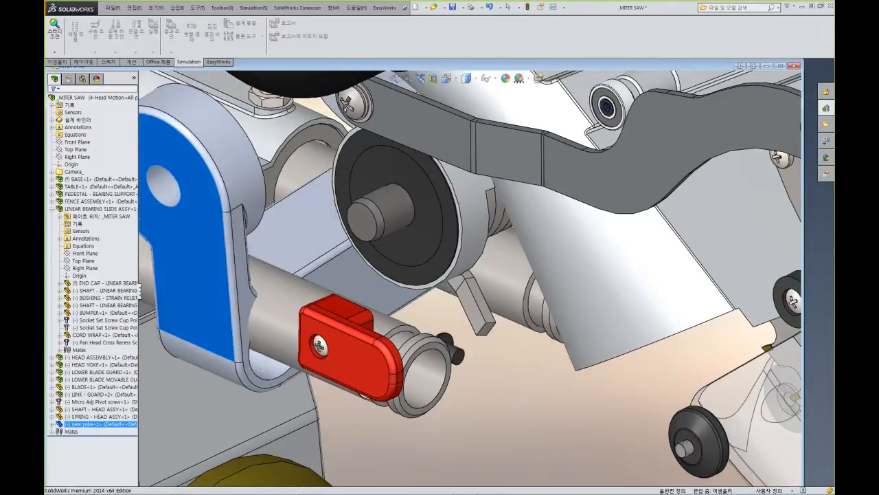
{"action": "left_click", "coordinate": [276, 302]}
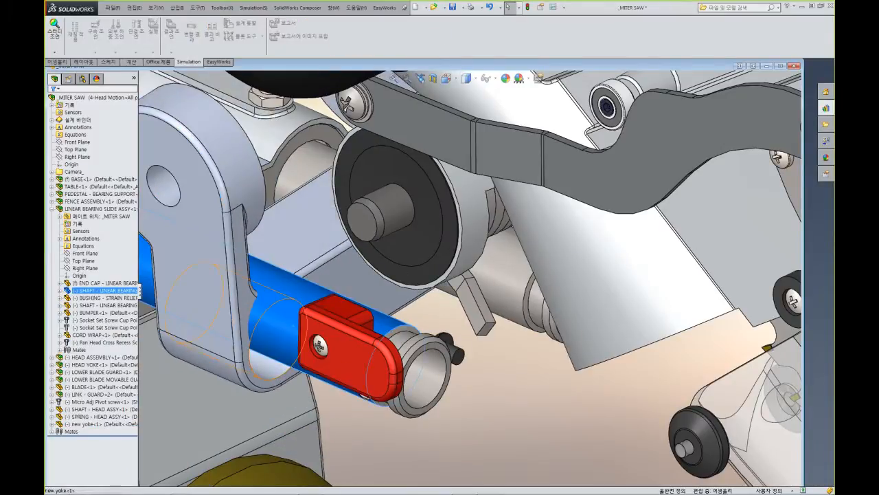
{"action": "left_click", "coordinate": [264, 370]}
{"action": "left_click_drag", "start_coordinate": [266, 370], "coordinate": [276, 323], "text": "alt"}
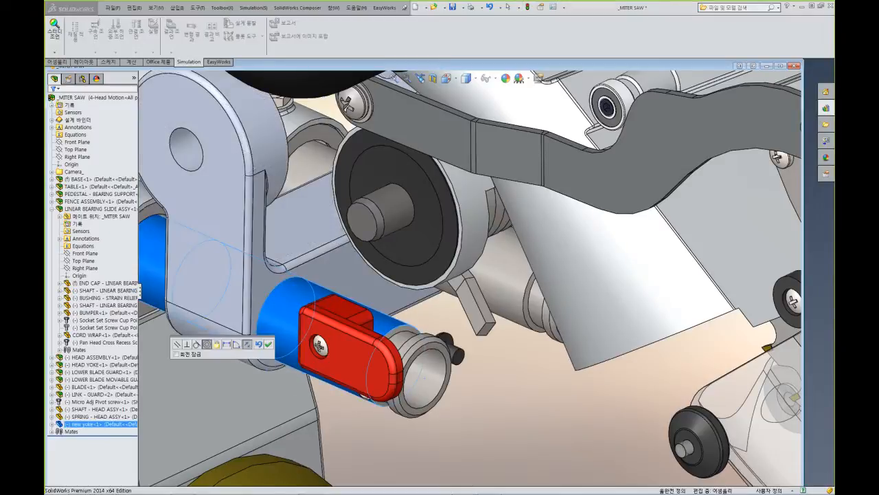
{"action": "left_click", "coordinate": [268, 344]}
Slide the new yoke along the shafts and mate its front face coincident with the front shaft's end face.
{"action": "left_click_drag", "start_coordinate": [309, 283], "coordinate": [358, 305]}
{"action": "scroll", "coordinate": [432, 385], "scroll_direction": "down", "scroll_amount": 1}
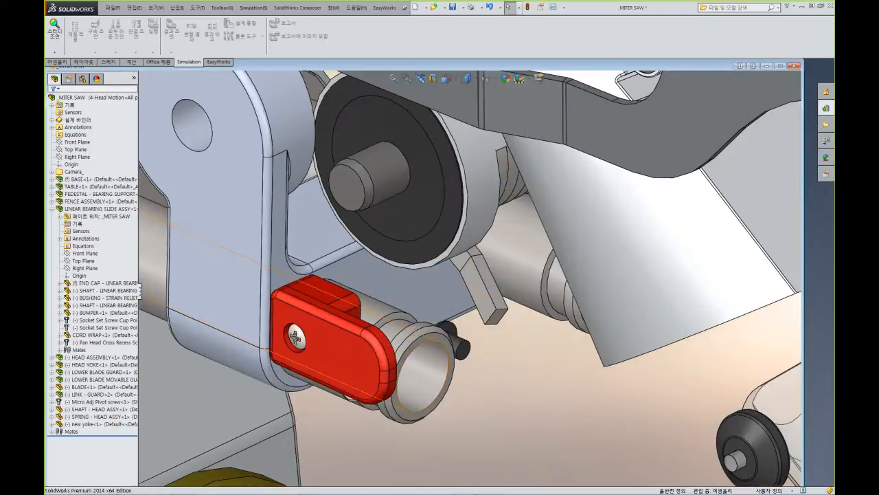
{"action": "left_click_drag", "start_coordinate": [447, 343], "coordinate": [440, 295], "text": "alt"}
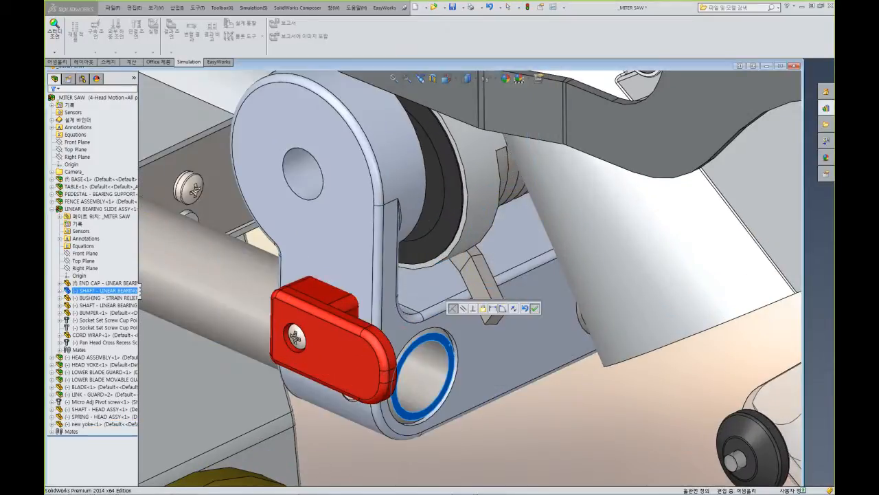
{"action": "left_click", "coordinate": [534, 307]}
{"action": "key", "text": "Escape"}
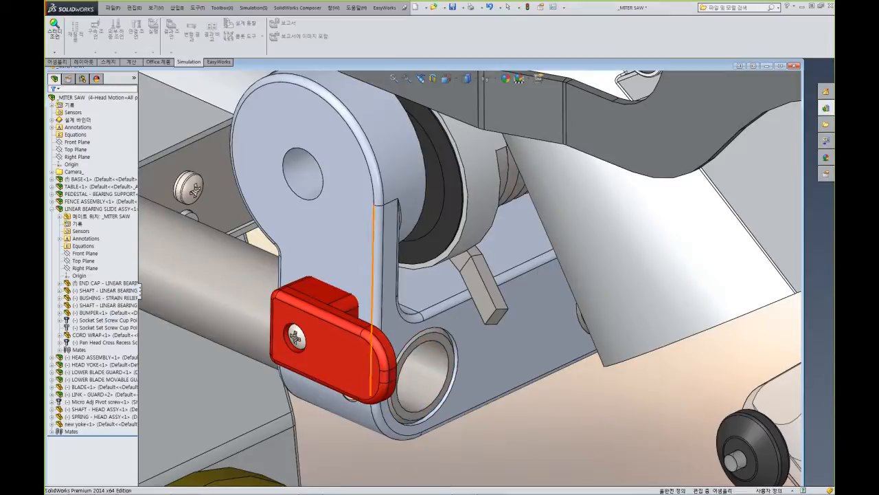
Swing the head assembly clear of the new yoke and bring its pivot bushing concentric with the yoke's small upper hole.
{"action": "left_click", "coordinate": [452, 207]}
{"action": "left_click_drag", "start_coordinate": [451, 206], "coordinate": [475, 172]}
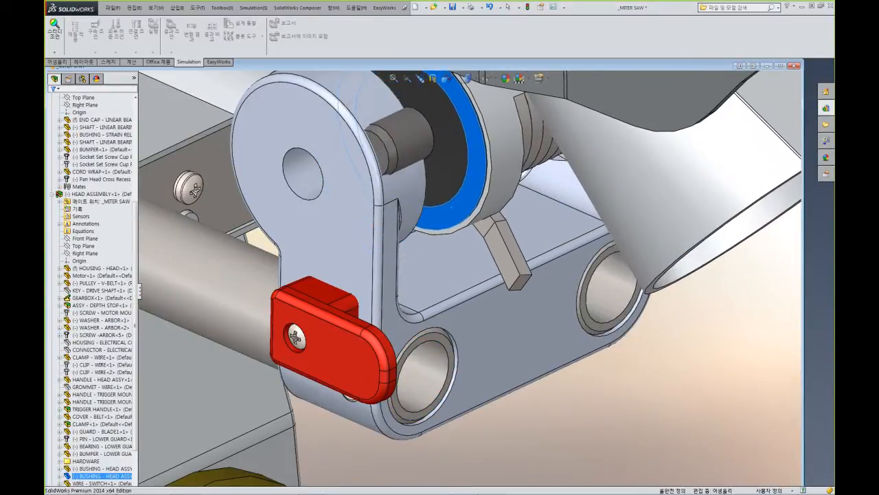
{"action": "key", "text": "Escape"}
{"action": "left_click", "coordinate": [302, 173]}
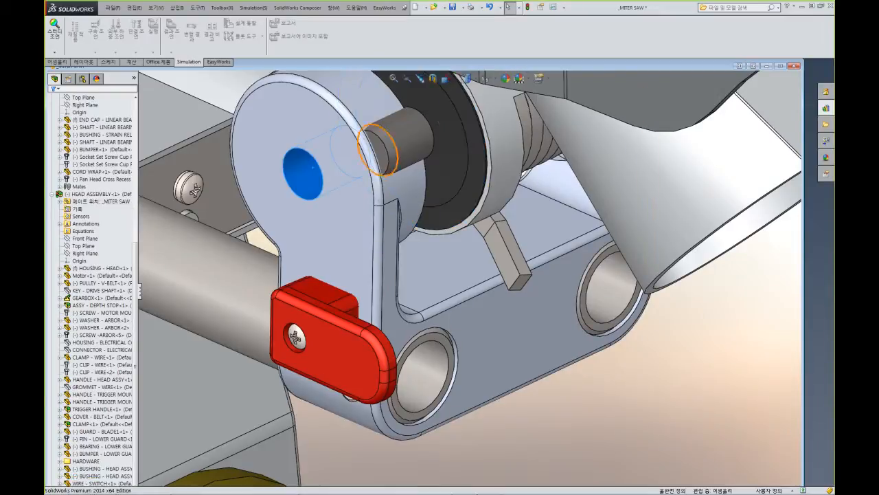
{"action": "key", "text": "Escape"}
{"action": "left_click_drag", "start_coordinate": [388, 147], "coordinate": [311, 172]}
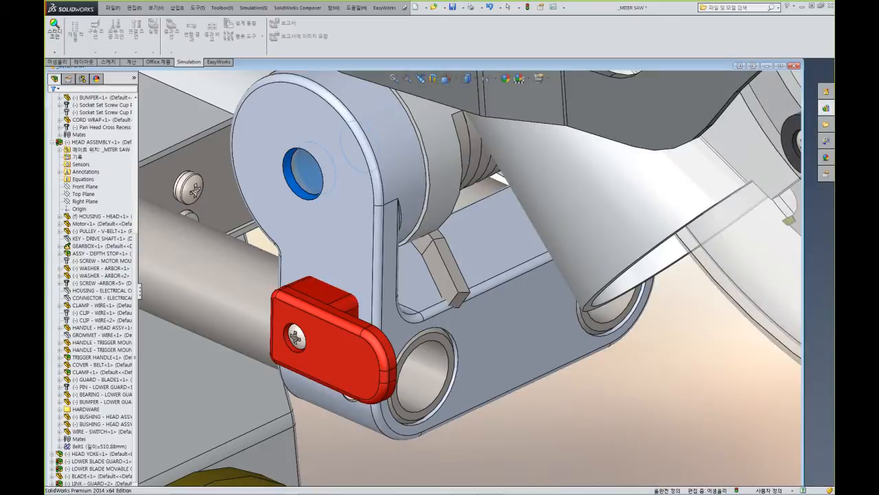
{"action": "left_click", "coordinate": [294, 151]}
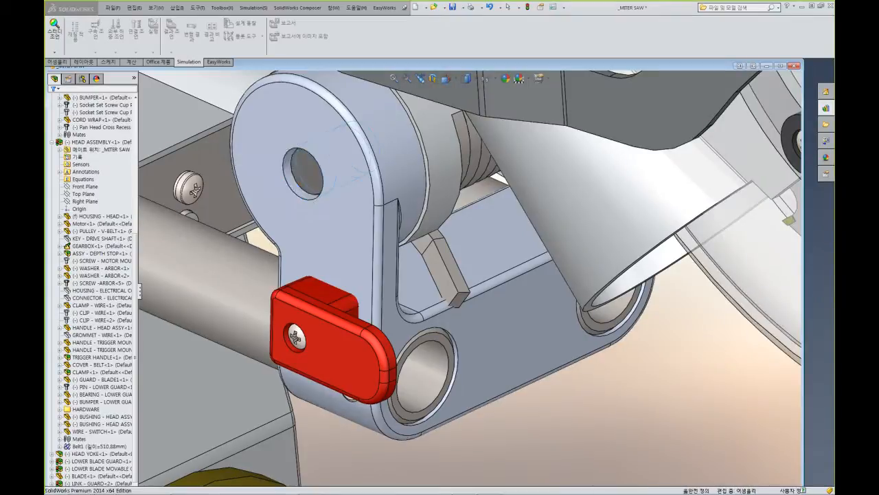
Show the whole assembly in a maximized window and review the formats it can be saved as, including SolidWorks Composer (.smg).
{"action": "key", "text": "ctrl+7"}
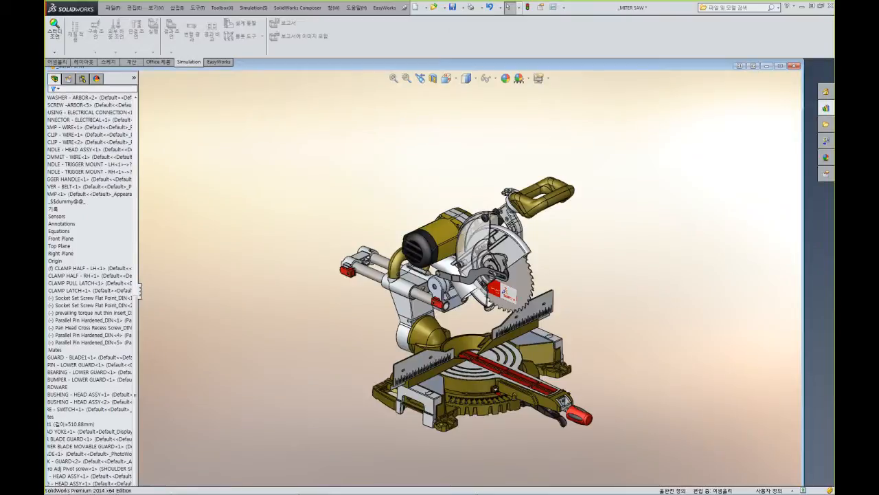
{"action": "left_click", "coordinate": [781, 66]}
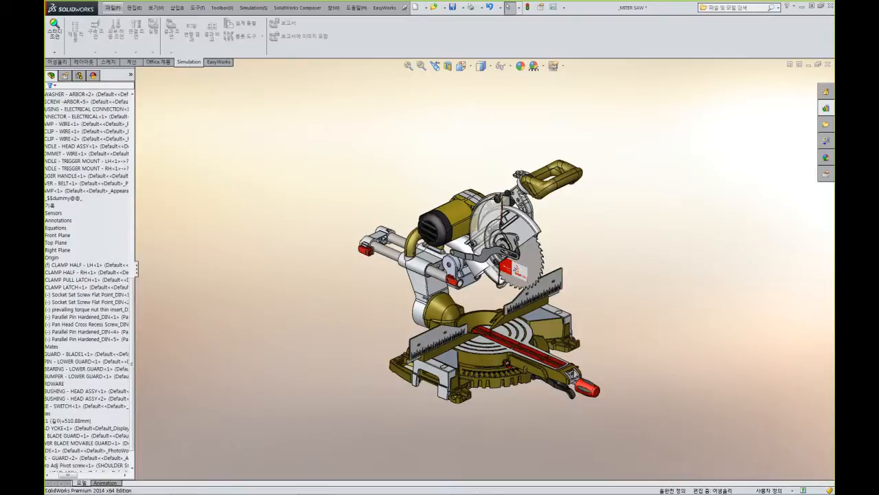
{"action": "left_click", "coordinate": [112, 8]}
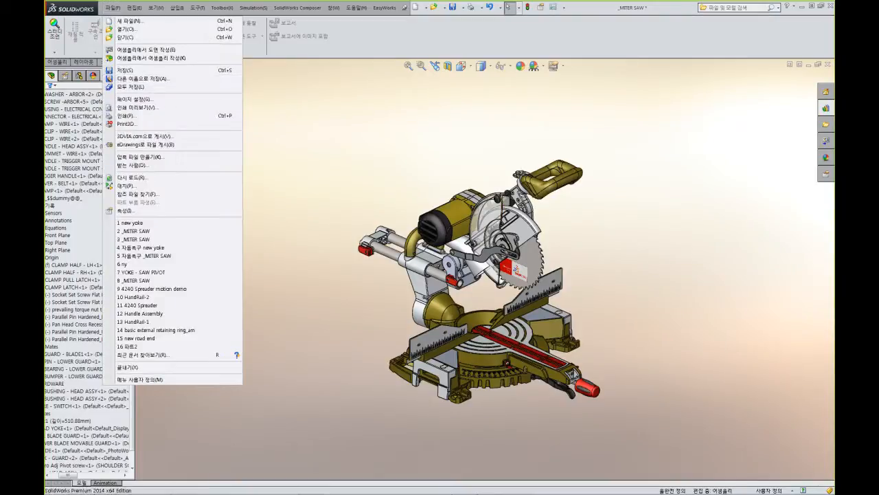
{"action": "left_click", "coordinate": [141, 78]}
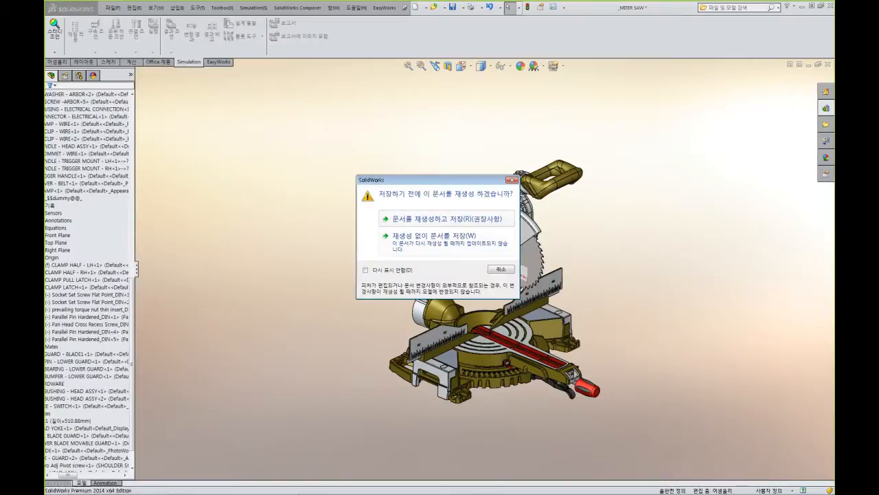
{"action": "left_click", "coordinate": [443, 219]}
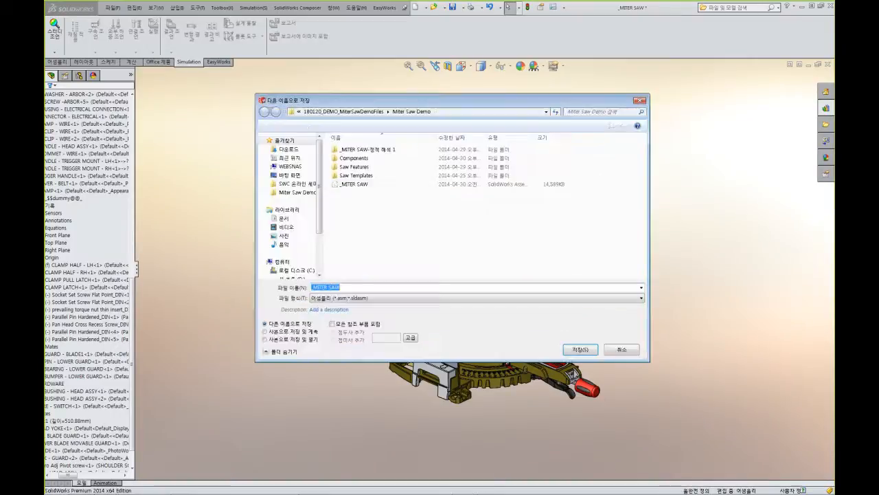
{"action": "left_click", "coordinate": [443, 298]}
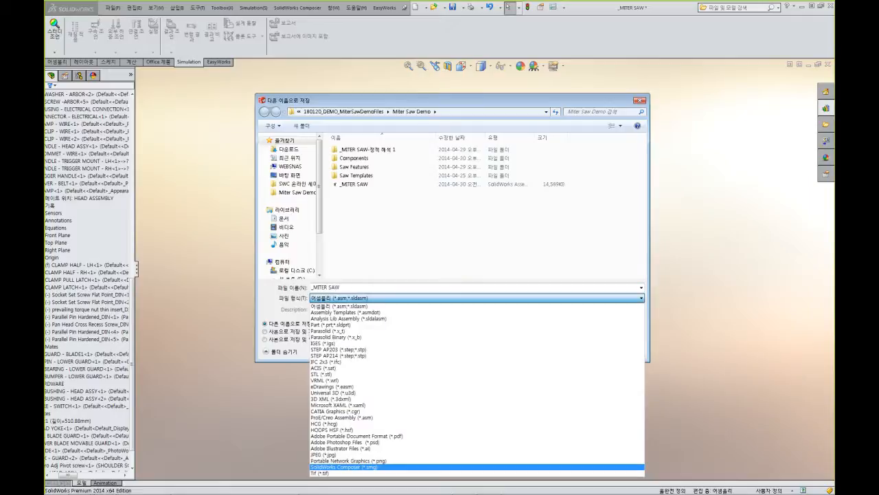
{"action": "left_click", "coordinate": [340, 306]}
{"action": "key", "text": "Escape"}
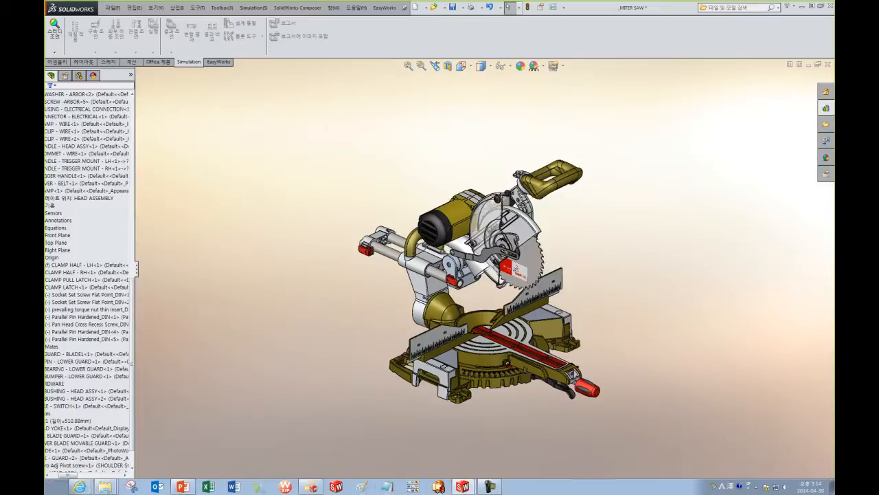
Switch to SolidWorks Composer and review which 3D file formats can be opened there.
{"action": "left_click", "coordinate": [310, 485]}
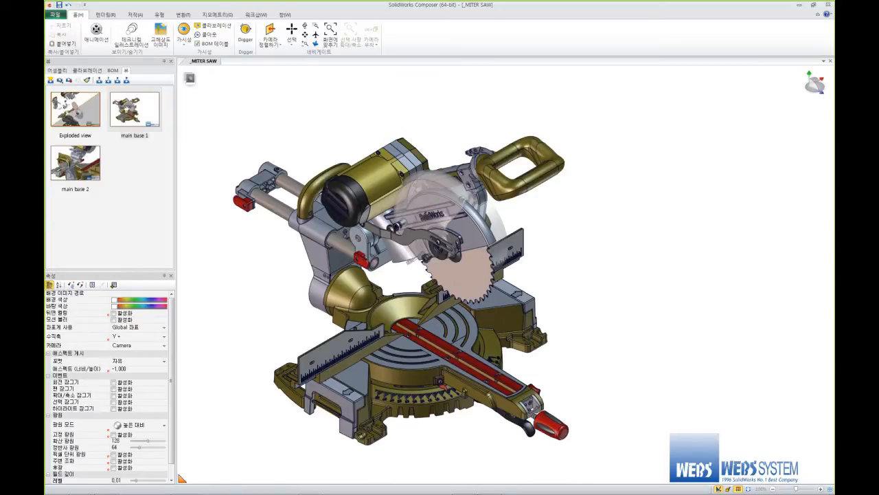
{"action": "left_click", "coordinate": [55, 14]}
{"action": "left_click", "coordinate": [69, 46]}
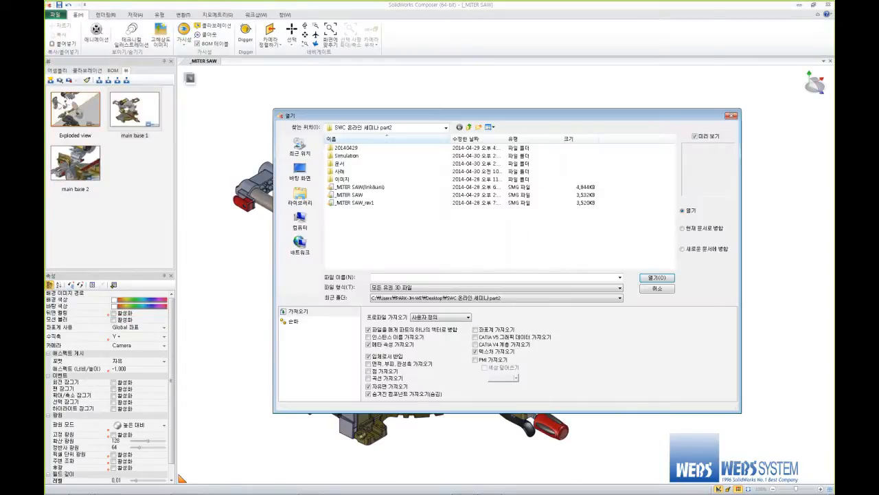
{"action": "left_click_drag", "start_coordinate": [480, 115], "coordinate": [453, 27]}
{"action": "left_click", "coordinate": [467, 200]}
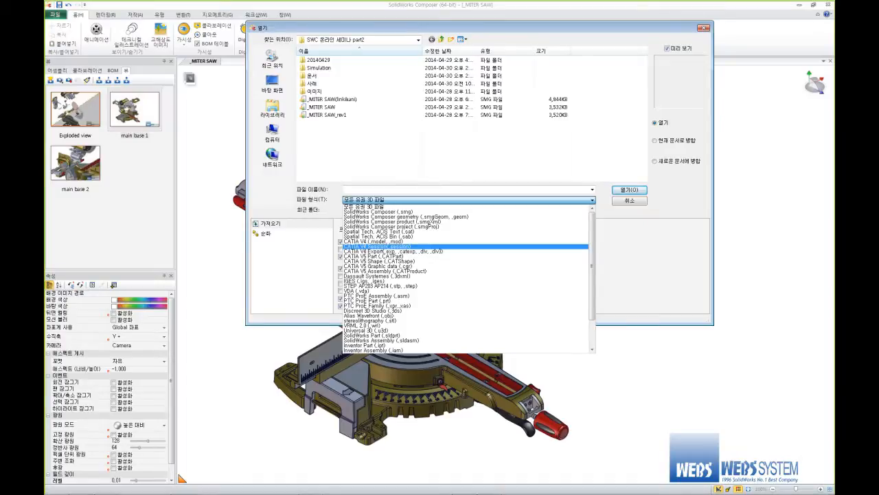
{"action": "key", "text": "Escape"}
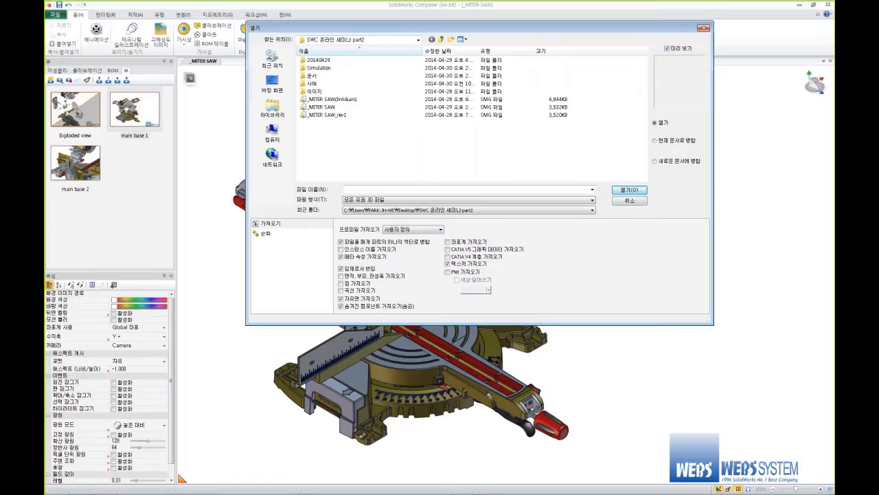
{"action": "left_click", "coordinate": [703, 28]}
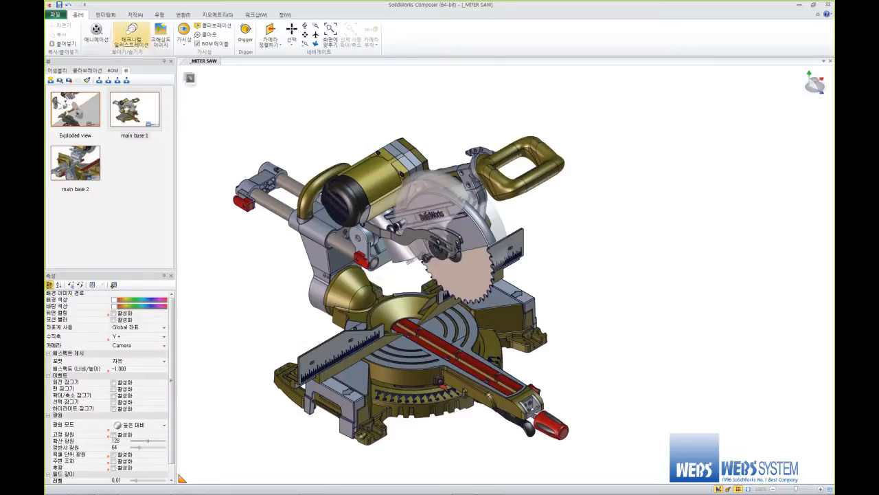
Examine the properties of the SHAFT - HEAD ASSY component in the _MITER SAW assembly.
{"action": "left_click", "coordinate": [105, 15]}
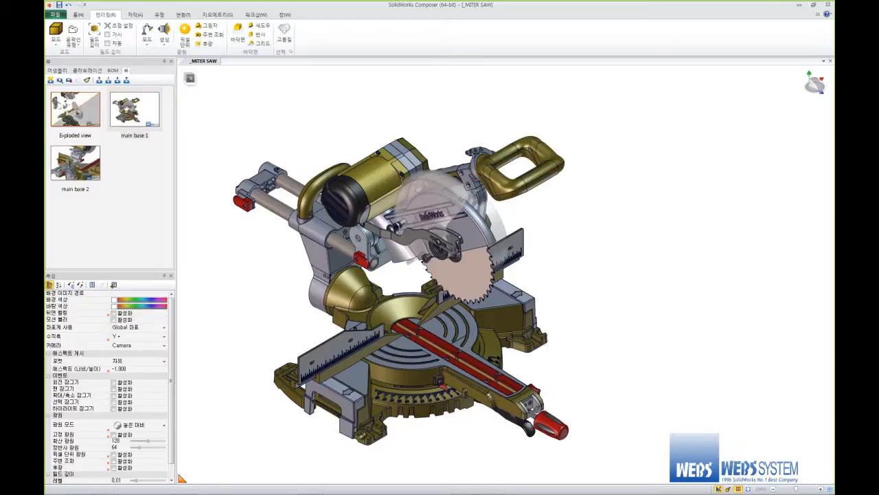
{"action": "left_click", "coordinate": [76, 163]}
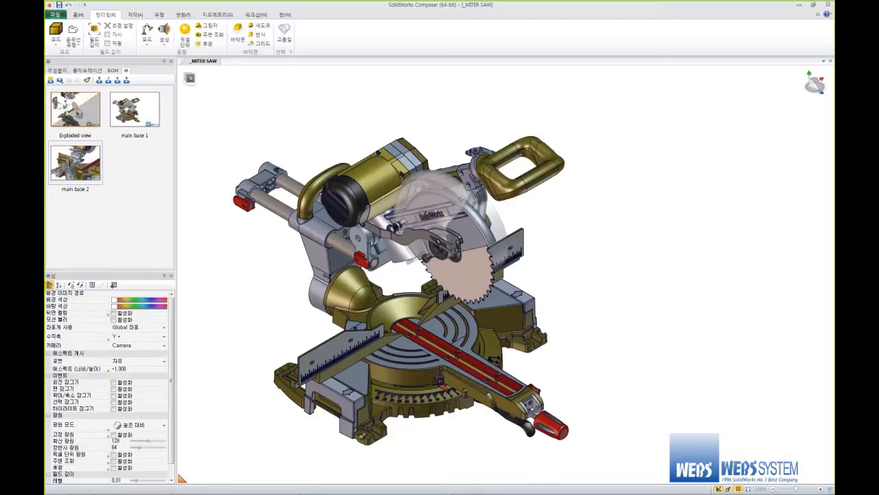
{"action": "left_click", "coordinate": [57, 70]}
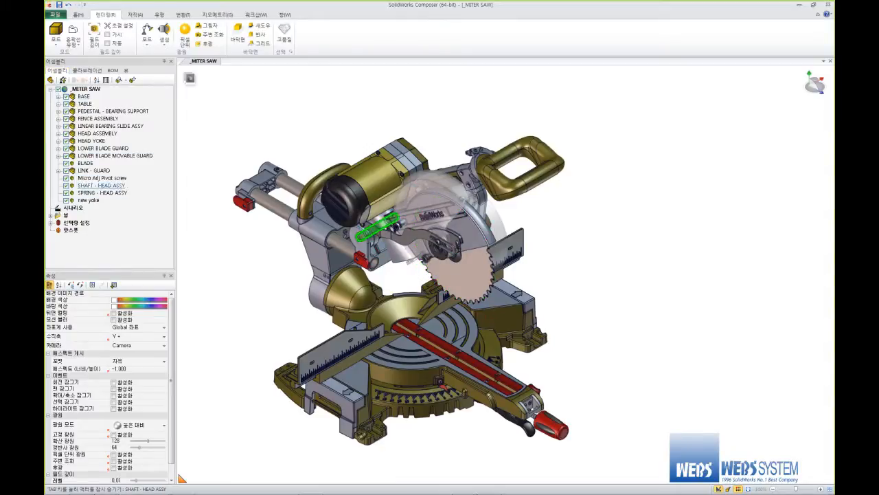
{"action": "left_click", "coordinate": [101, 186]}
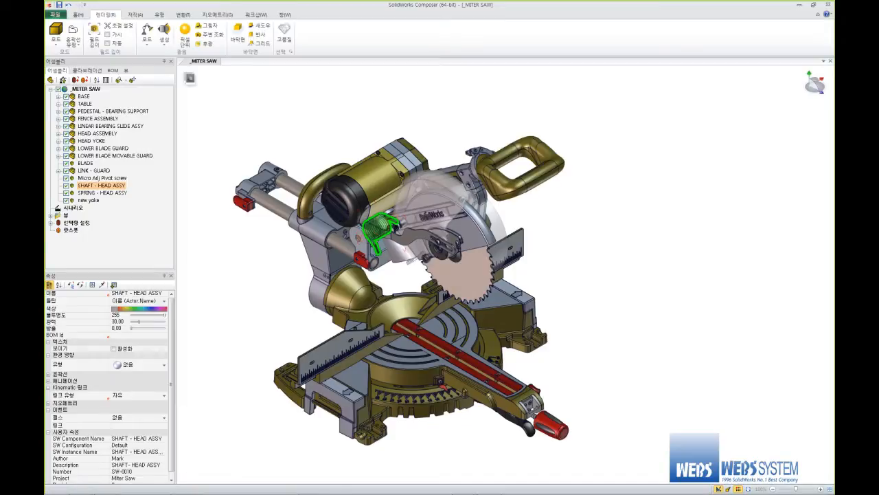
{"action": "scroll", "coordinate": [111, 387], "scroll_direction": "down", "scroll_amount": 1}
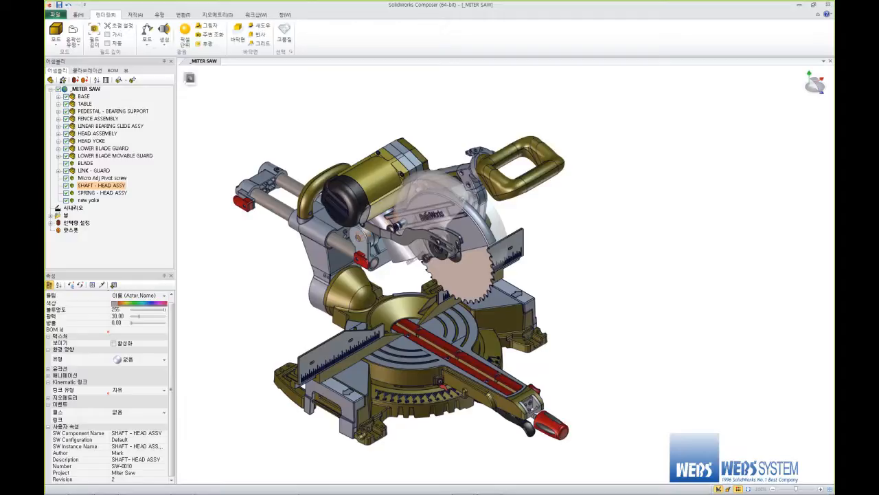
{"action": "left_click", "coordinate": [181, 477]}
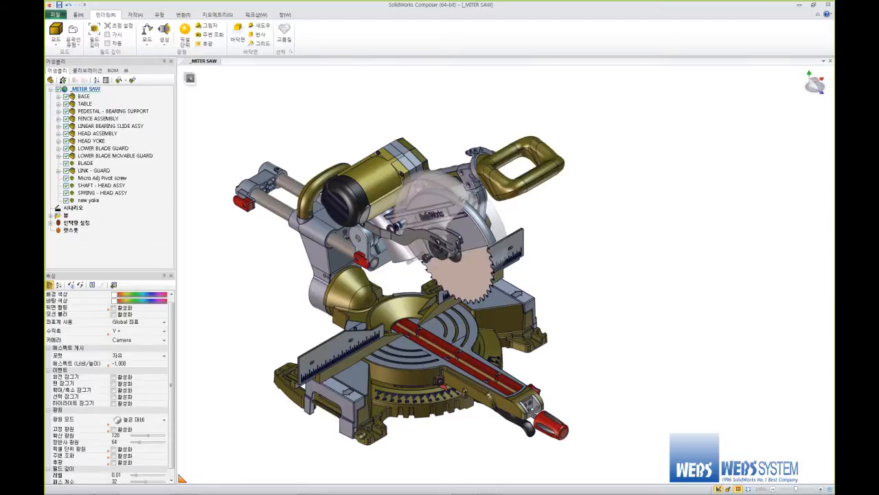
Hide every component of the _MITER SAW assembly except BASE.
{"action": "left_click", "coordinate": [59, 89]}
{"action": "left_click", "coordinate": [66, 105]}
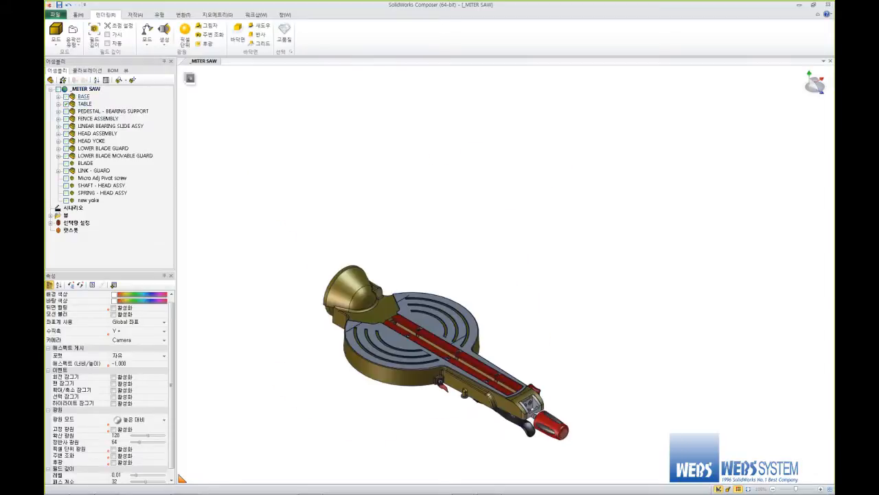
{"action": "left_click", "coordinate": [66, 105]}
{"action": "left_click", "coordinate": [66, 96]}
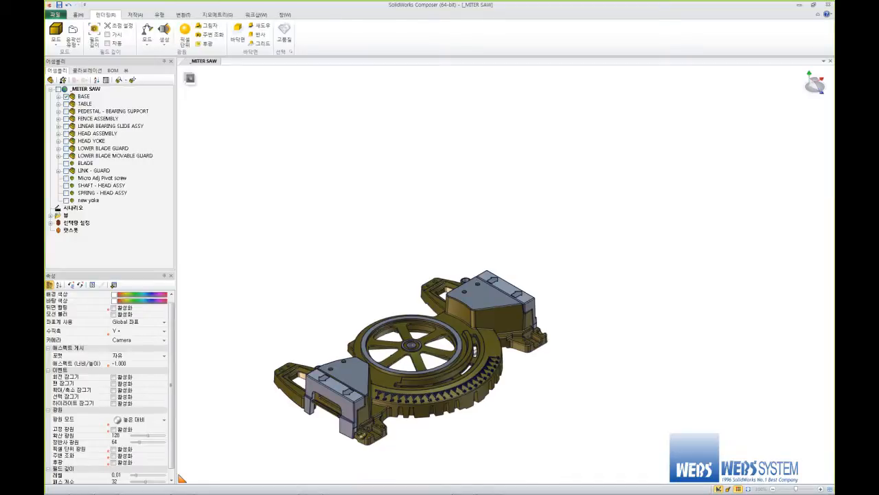
Render the base in Smooth mode (부드럽게) with ground reflection, ground shadow and ambient occlusion.
{"action": "left_click", "coordinate": [126, 70]}
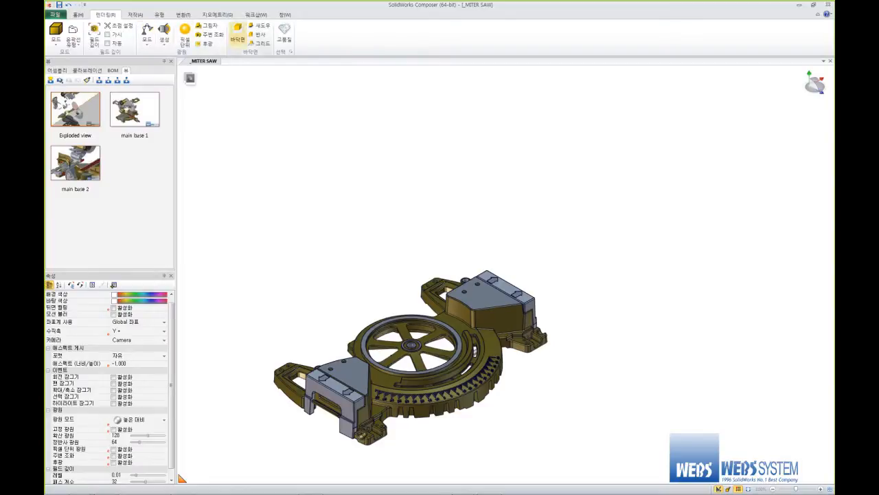
{"action": "left_click", "coordinate": [258, 34]}
{"action": "left_click", "coordinate": [260, 26]}
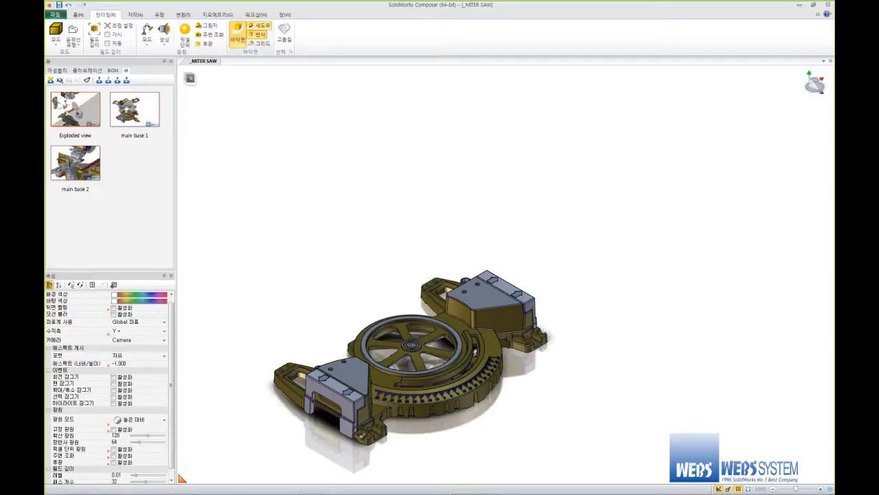
{"action": "left_click", "coordinate": [209, 34]}
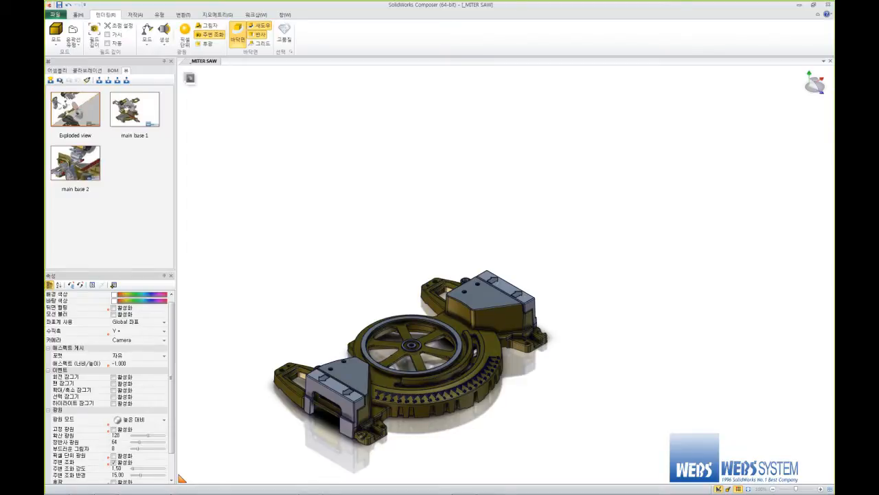
{"action": "left_click", "coordinate": [55, 35]}
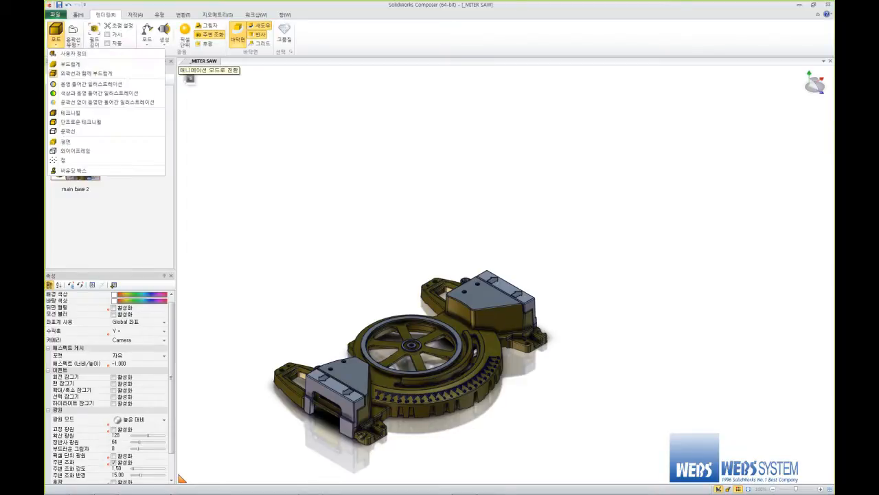
{"action": "left_click", "coordinate": [69, 64]}
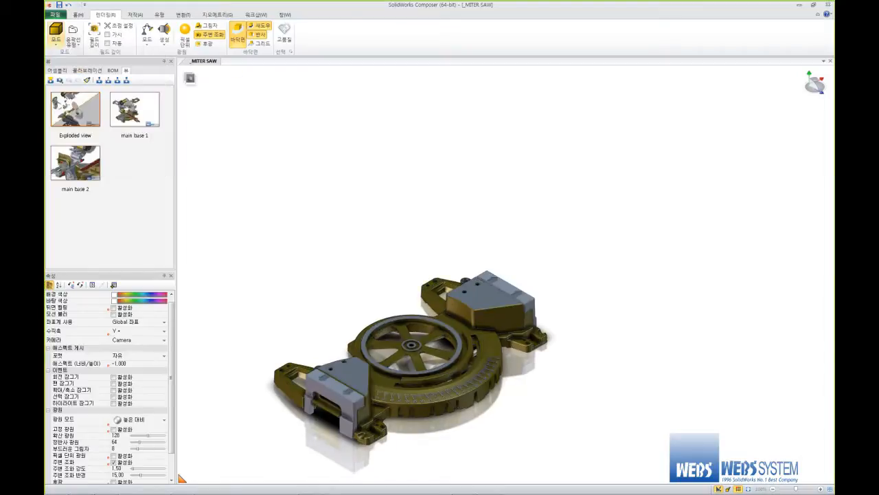
Render the base in Silhouette mode (윤곽선) and turn off ambient occlusion and the ground effects.
{"action": "left_click", "coordinate": [56, 36]}
{"action": "left_click", "coordinate": [68, 130]}
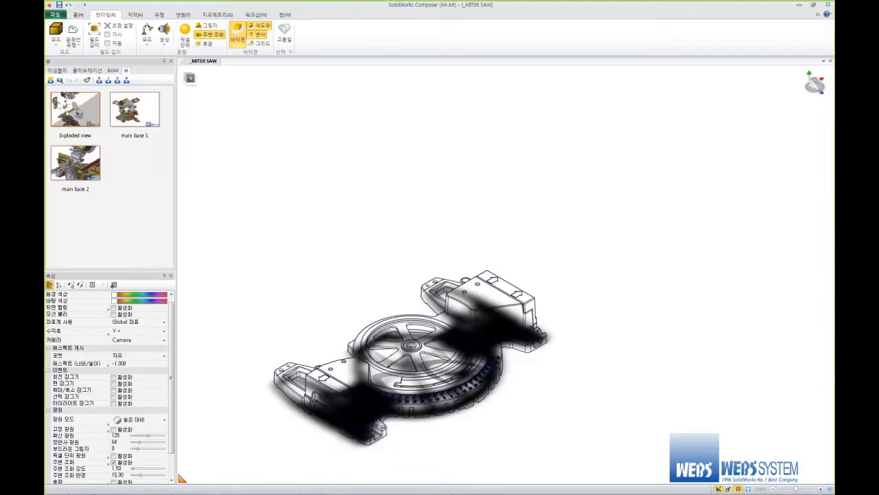
{"action": "left_click", "coordinate": [209, 35]}
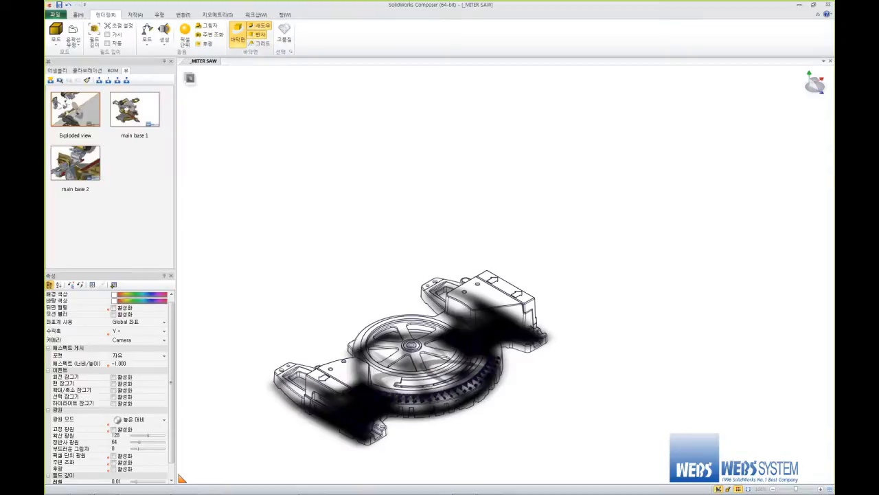
{"action": "left_click", "coordinate": [259, 26]}
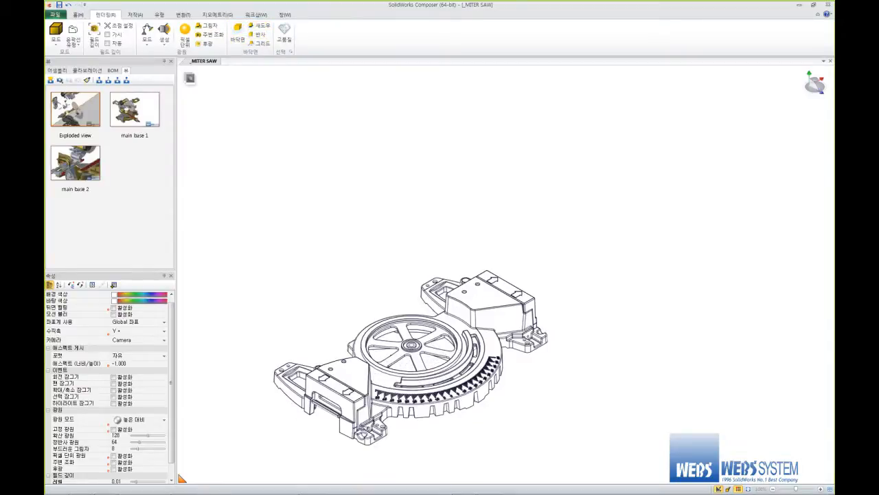
Fit the base to the view, frame it slightly smaller around the upper centre, and display the assembly tree.
{"action": "key", "text": "f"}
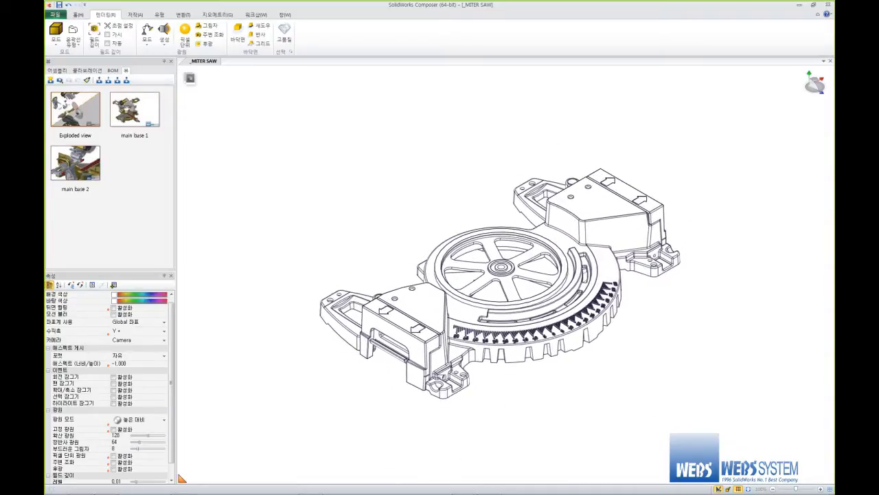
{"action": "scroll", "coordinate": [639, 315], "scroll_direction": "down", "scroll_amount": 2}
{"action": "middle_click_drag", "start_coordinate": [639, 315], "coordinate": [550, 269]}
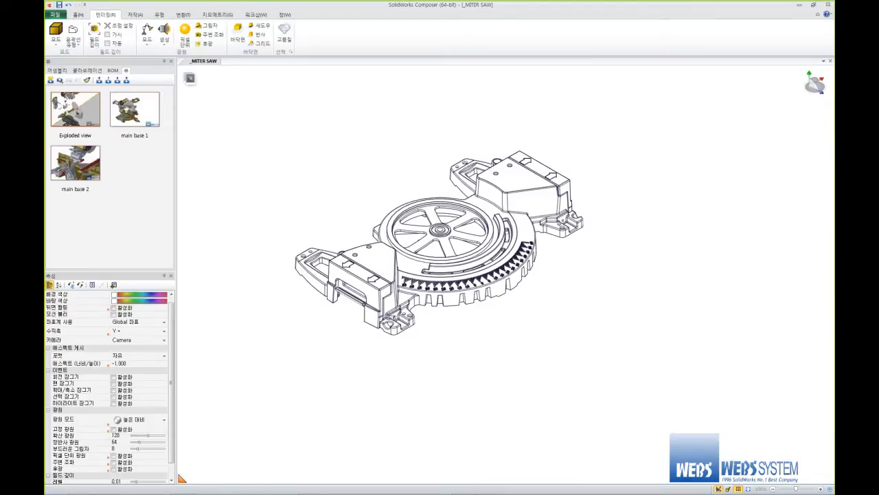
{"action": "left_click", "coordinate": [57, 71]}
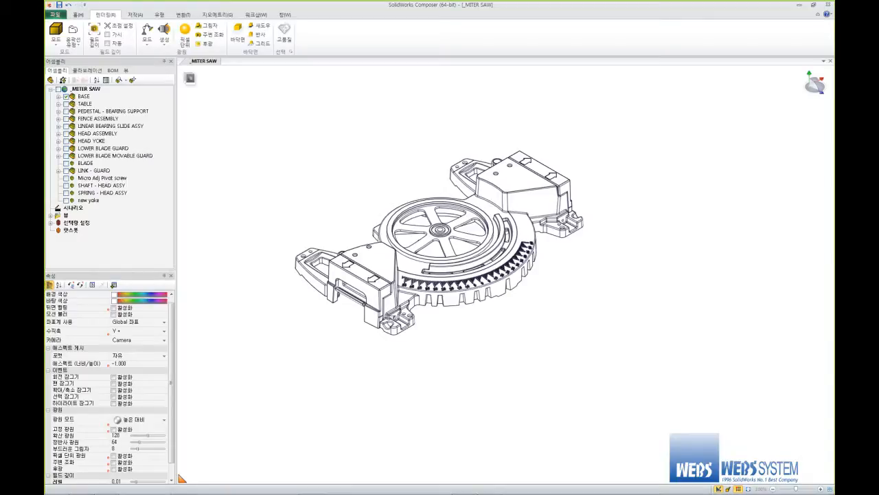
Expand BASE in the assembly tree and activate translation for the first SUPPORT - SLIDING BASE EXTENSION.
{"action": "double_click", "coordinate": [83, 96]}
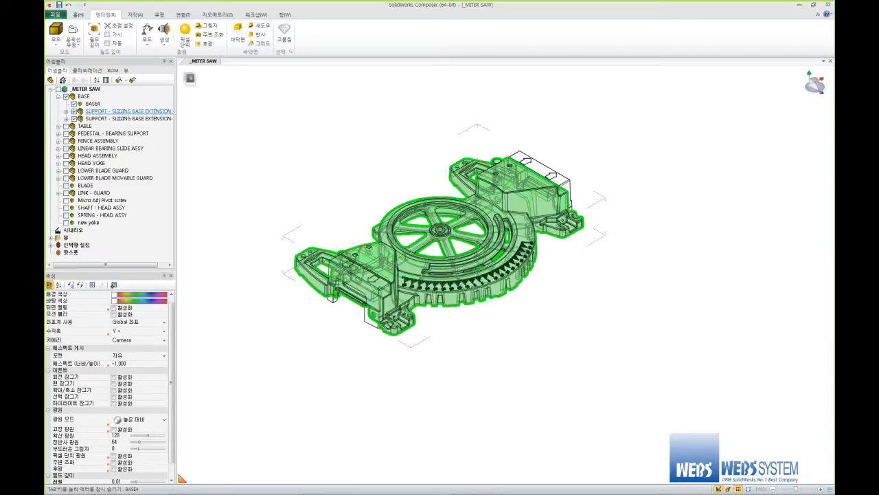
{"action": "left_click", "coordinate": [128, 111]}
{"action": "right_click", "coordinate": [308, 140]}
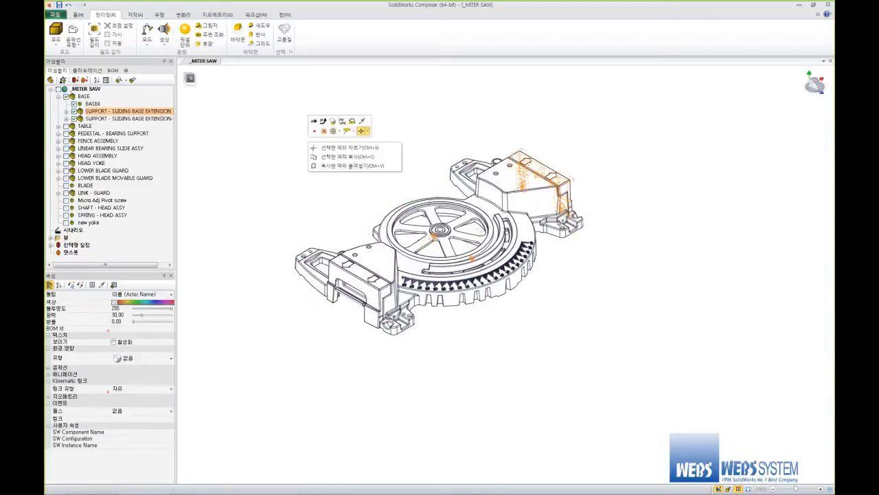
{"action": "left_click", "coordinate": [314, 122]}
{"action": "left_click_drag", "start_coordinate": [514, 200], "coordinate": [617, 141]}
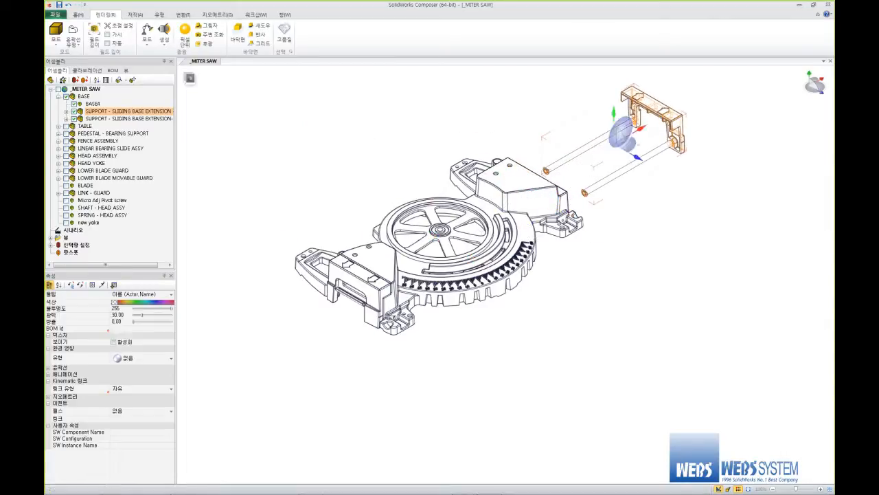
{"action": "key", "text": "ctrl+z"}
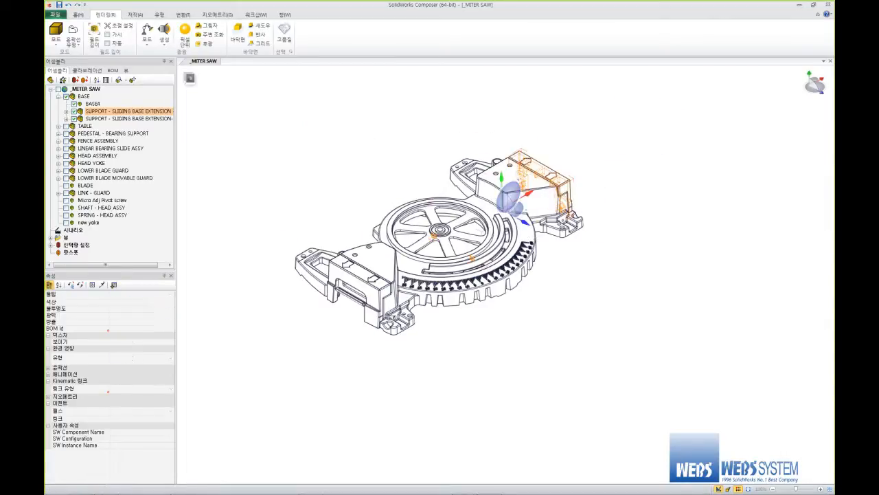
{"action": "key", "text": "Escape"}
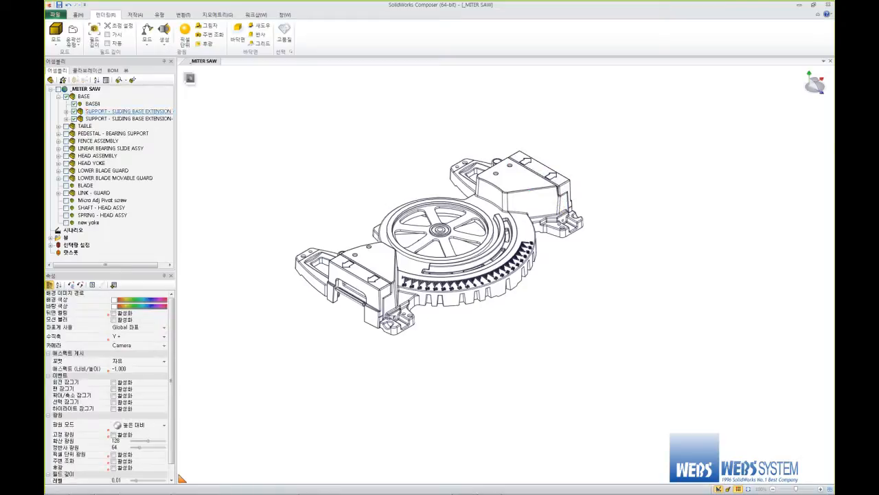
Move the first SUPPORT - SLIDING BASE EXTENSION along its rod axis until its rods are fully clear of the base.
{"action": "left_click", "coordinate": [129, 111]}
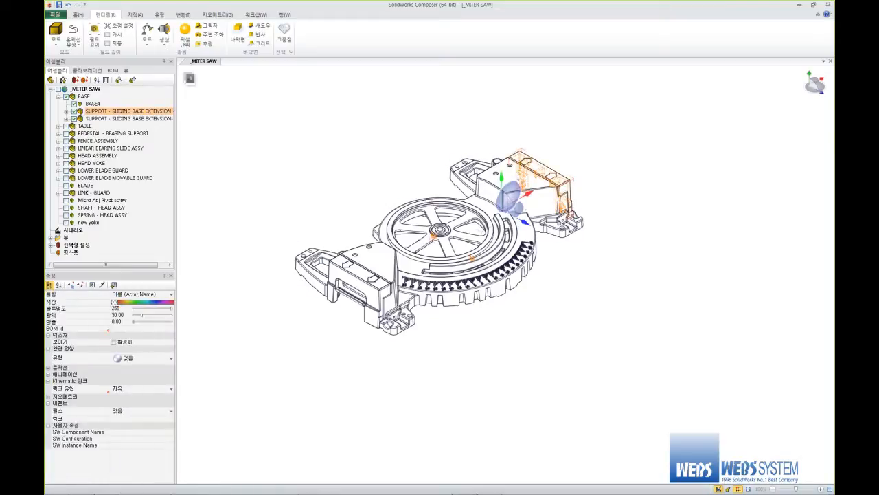
{"action": "left_click_drag", "start_coordinate": [527, 193], "coordinate": [651, 122]}
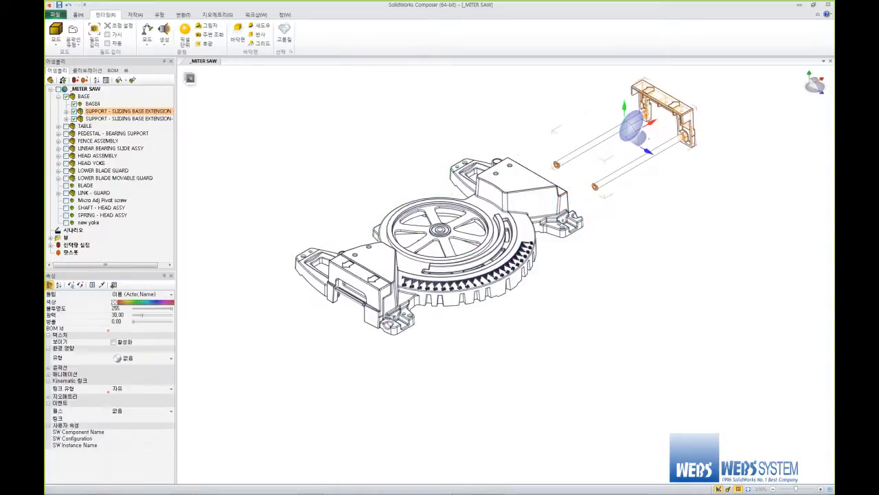
{"action": "key", "text": "Escape"}
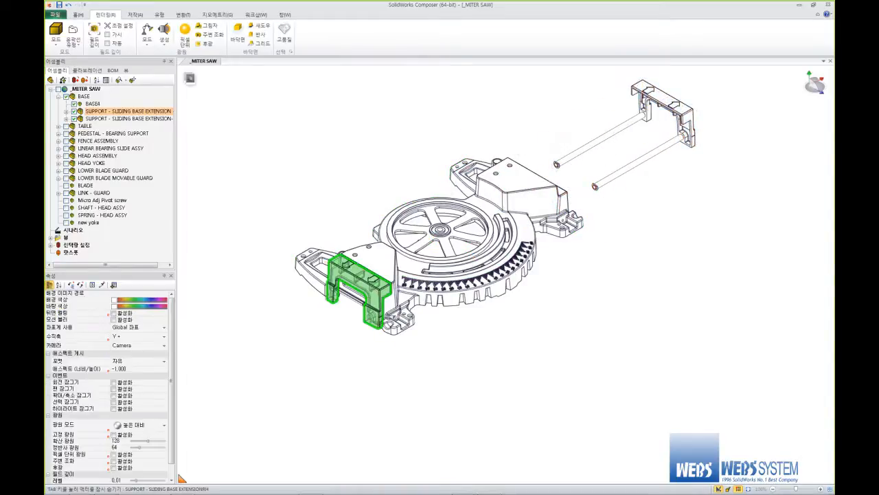
Move the second SUPPORT - SLIDING BASE EXTENSION about 329 mm outward along its rod axis, opposite to the first support.
{"action": "left_click", "coordinate": [363, 278]}
{"action": "left_click_drag", "start_coordinate": [283, 204], "coordinate": [248, 200]}
{"action": "left_click", "coordinate": [126, 118]}
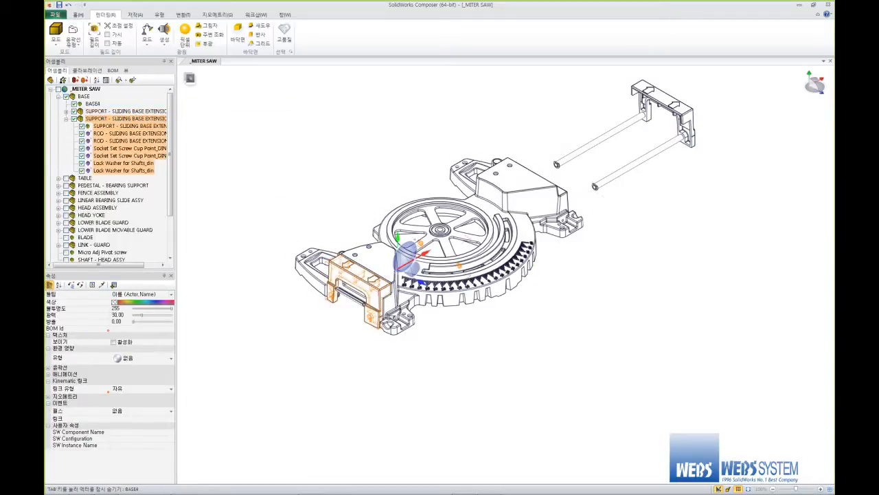
{"action": "left_click_drag", "start_coordinate": [415, 259], "coordinate": [306, 324]}
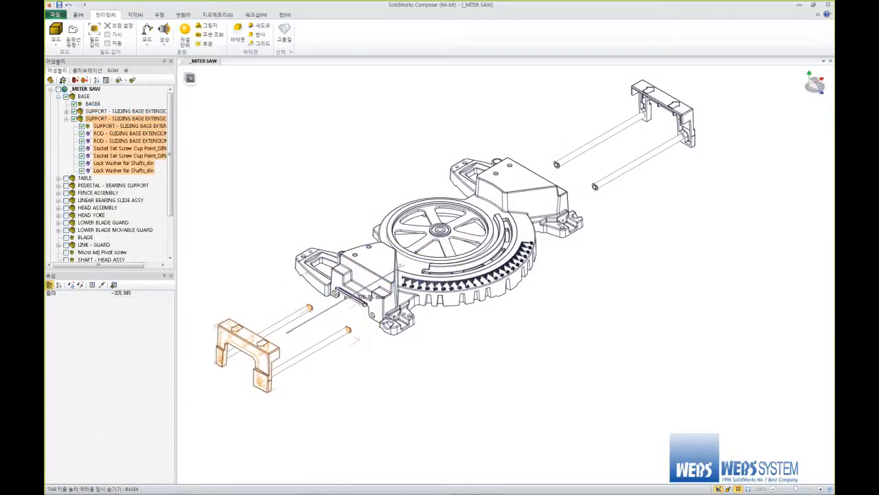
{"action": "left_click", "coordinate": [570, 336]}
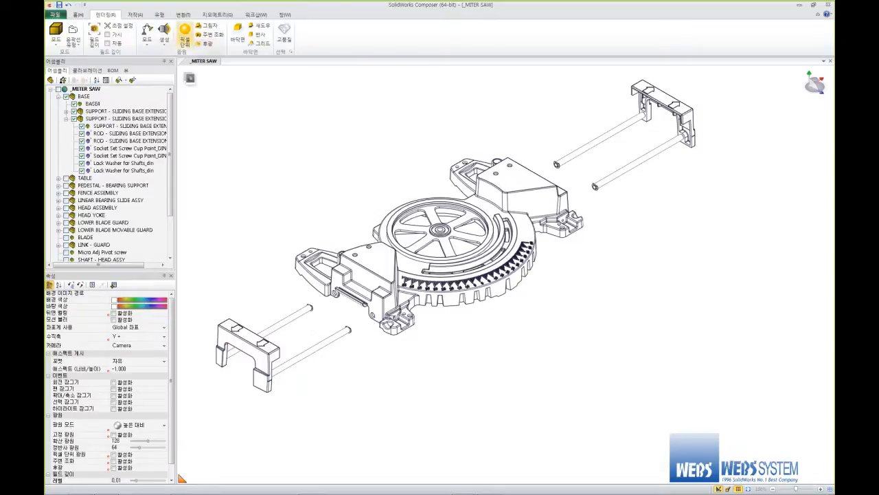
Draw a polyline through the base joining the facing ends of the two supports' rear rods.
{"action": "left_click", "coordinate": [136, 15]}
{"action": "left_click", "coordinate": [117, 26]}
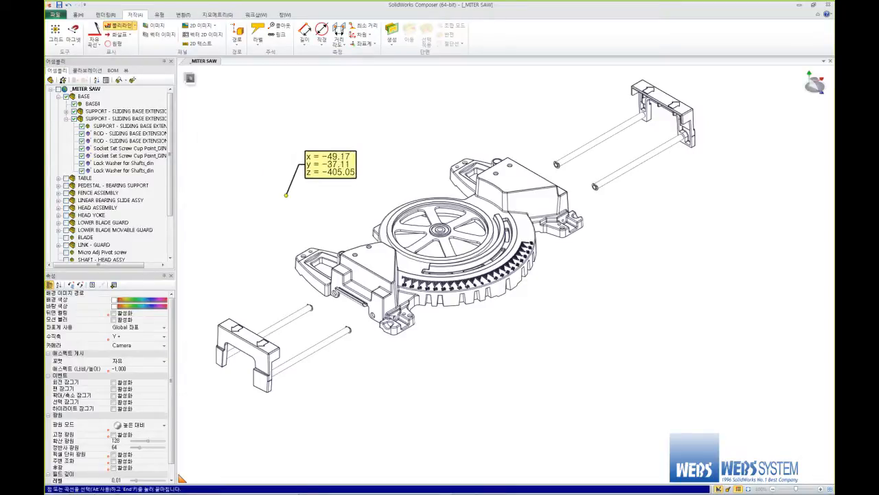
{"action": "left_click", "coordinate": [310, 307]}
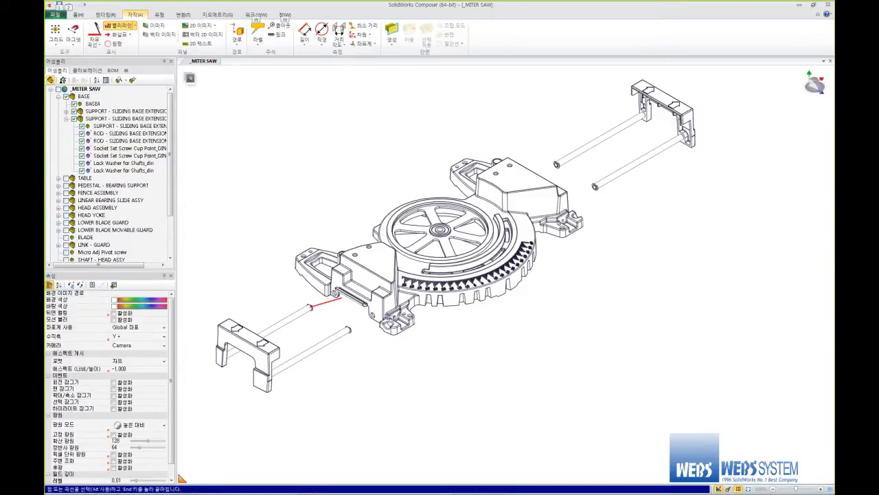
{"action": "left_click", "coordinate": [556, 165]}
{"action": "key", "text": "End"}
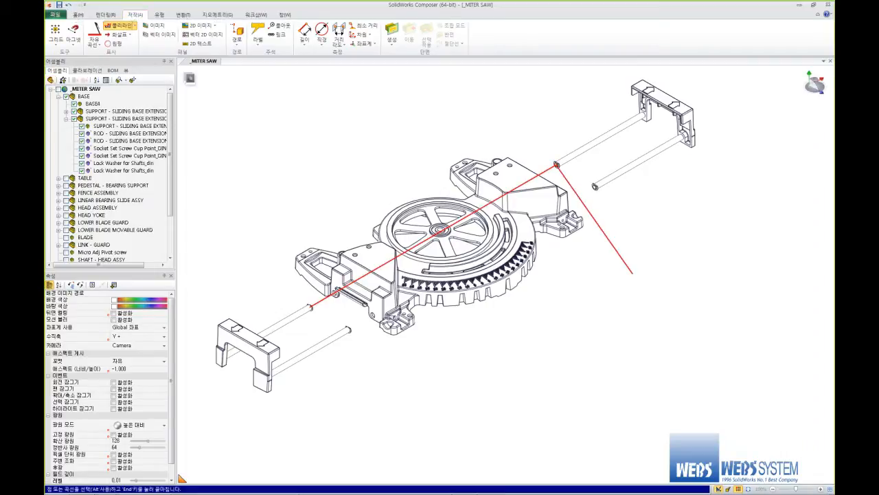
Draw a second polyline joining the facing ends of the two supports' front rods, and end the polyline command.
{"action": "left_click", "coordinate": [348, 329]}
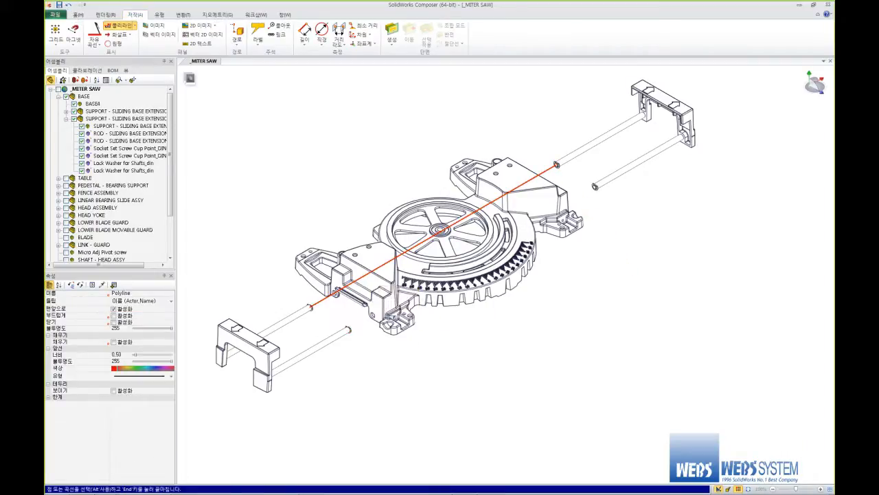
{"action": "left_click", "coordinate": [595, 187]}
{"action": "key", "text": "End"}
{"action": "left_click", "coordinate": [68, 5]}
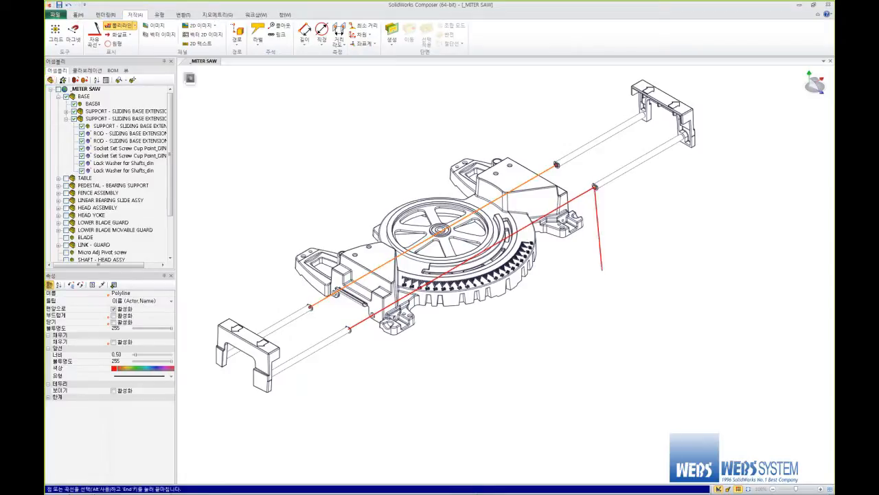
{"action": "key", "text": "End"}
{"action": "key", "text": "Escape"}
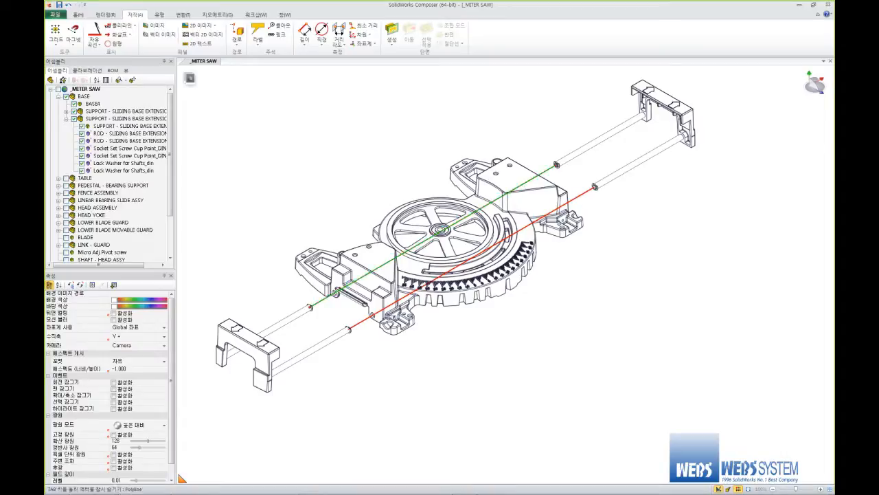
Format the polyline between the rear rods with blue colour and a dashed line type.
{"action": "left_click", "coordinate": [335, 292]}
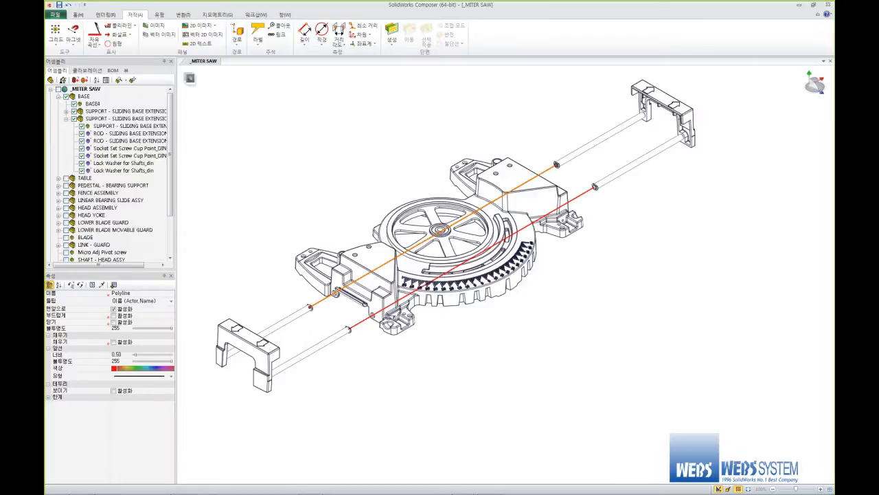
{"action": "mouse_move", "coordinate": [171, 362]}
{"action": "left_mouse_down"}
{"action": "mouse_move", "coordinate": [135, 362]}
{"action": "mouse_move", "coordinate": [171, 361]}
{"action": "left_mouse_up"}
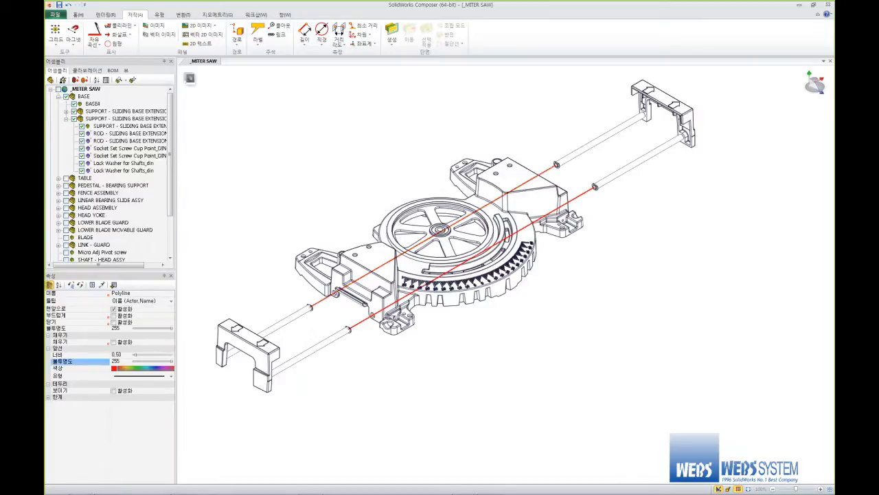
{"action": "left_click", "coordinate": [143, 368]}
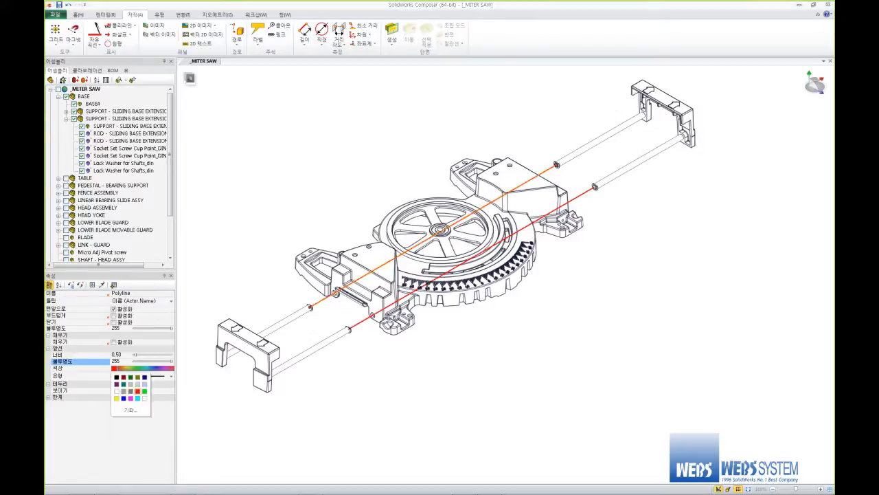
{"action": "left_click", "coordinate": [123, 398]}
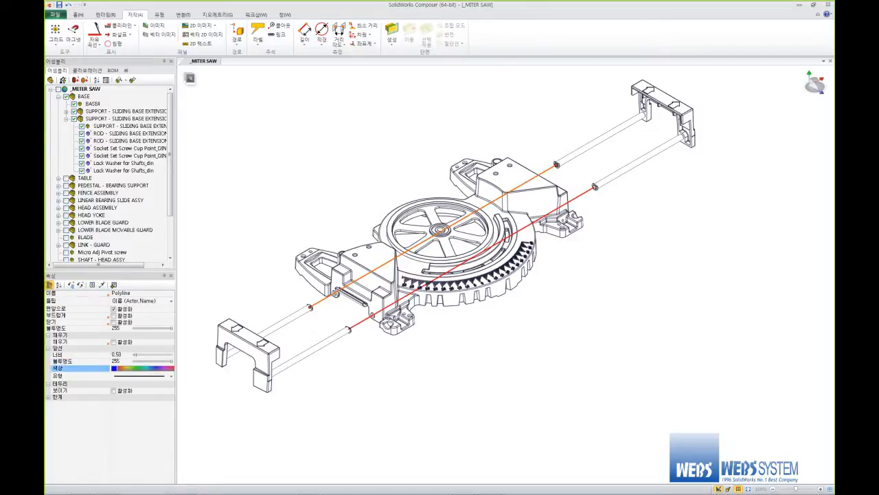
{"action": "left_click", "coordinate": [143, 375]}
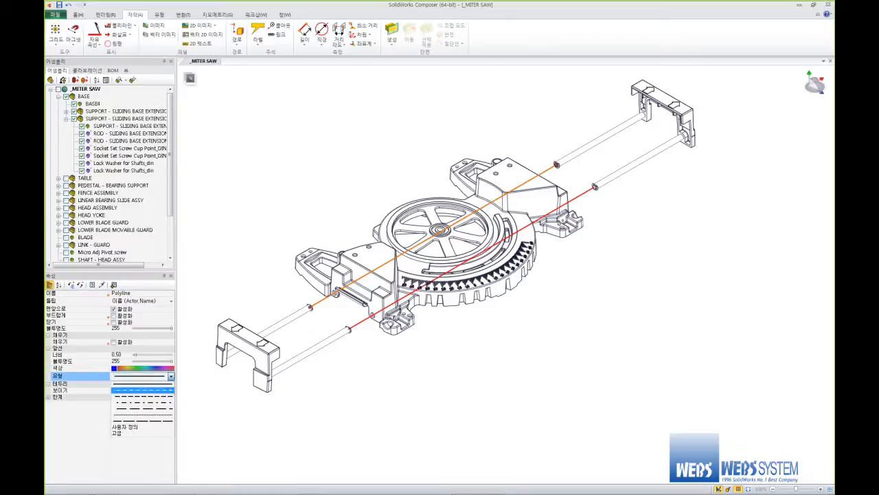
{"action": "left_click", "coordinate": [142, 389]}
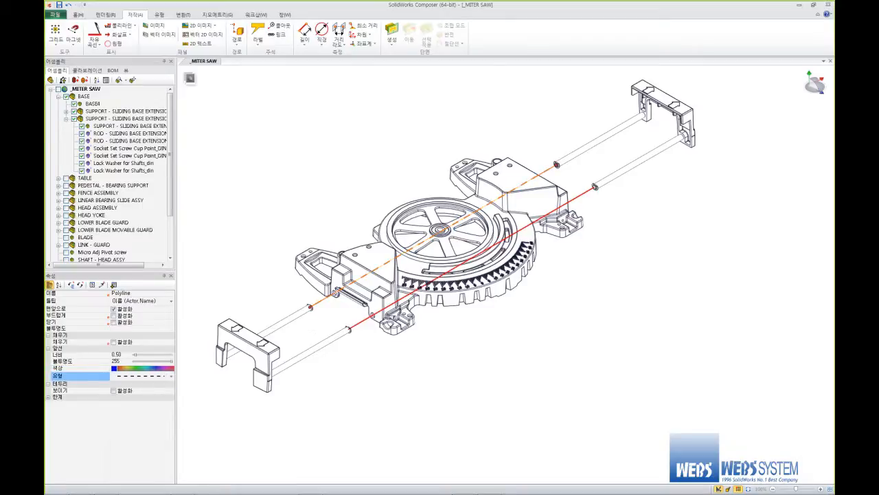
{"action": "left_click", "coordinate": [182, 479]}
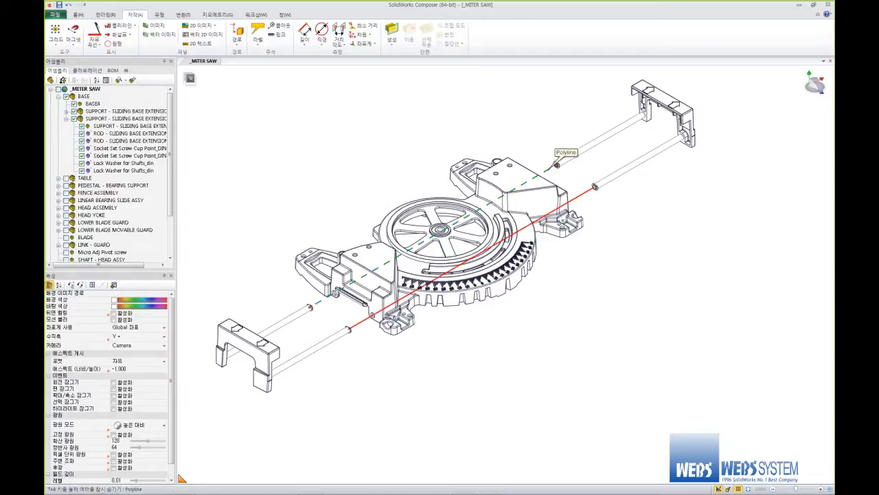
Create a new style named webs from the blue dashed polyline.
{"action": "left_click", "coordinate": [549, 169]}
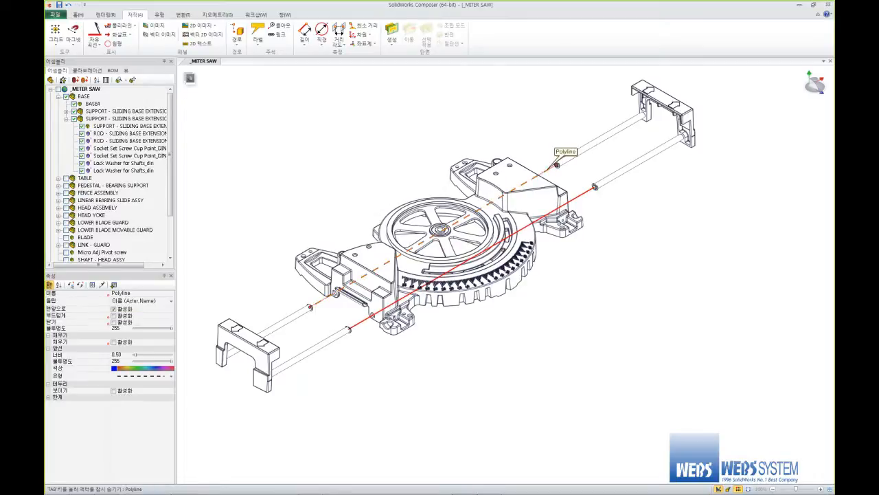
{"action": "left_click", "coordinate": [159, 14]}
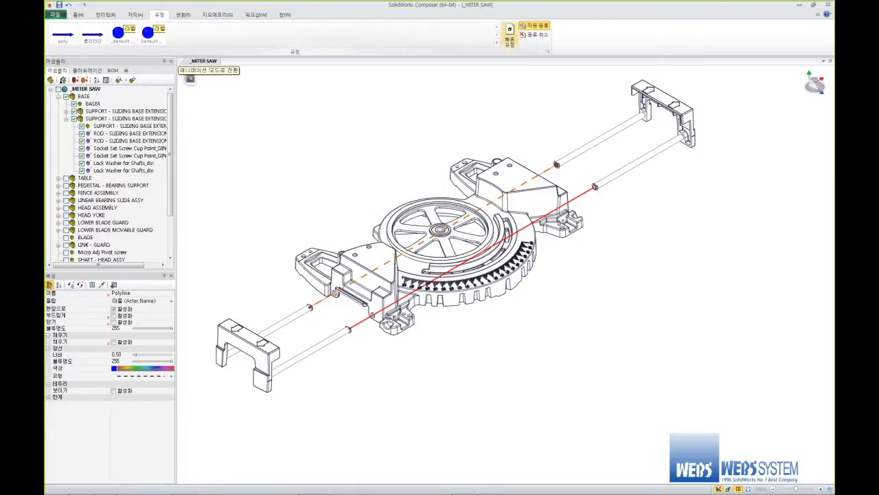
{"action": "left_click", "coordinate": [510, 33]}
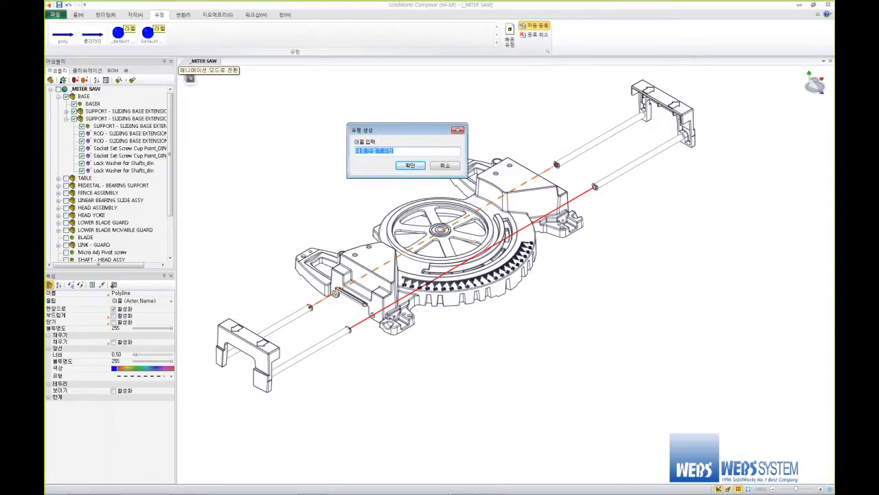
{"action": "type", "text": "webs"}
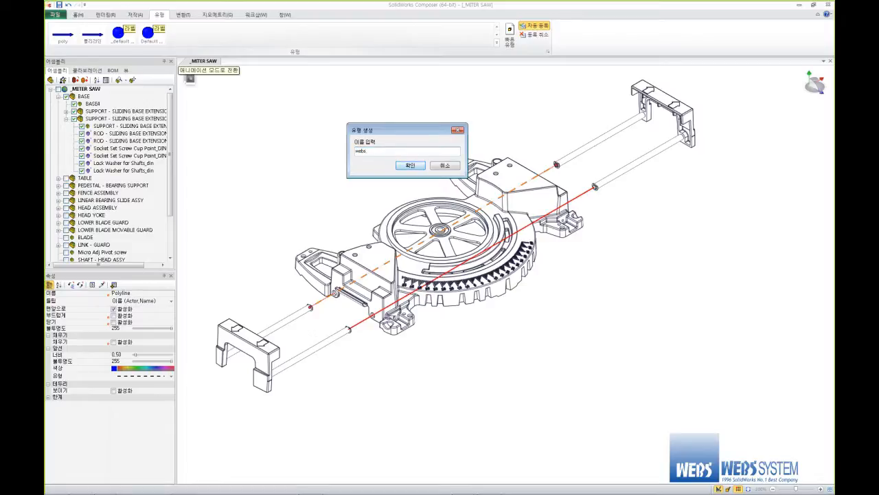
{"action": "key", "text": "Return"}
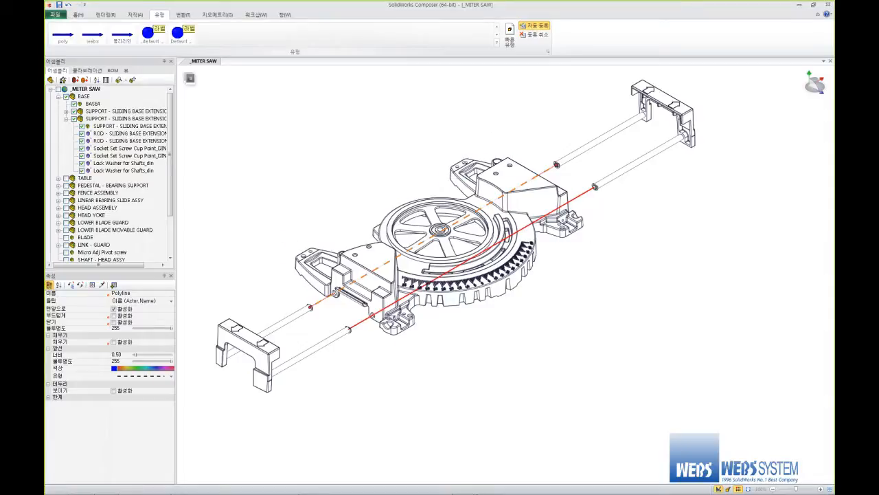
{"action": "key", "text": "Escape"}
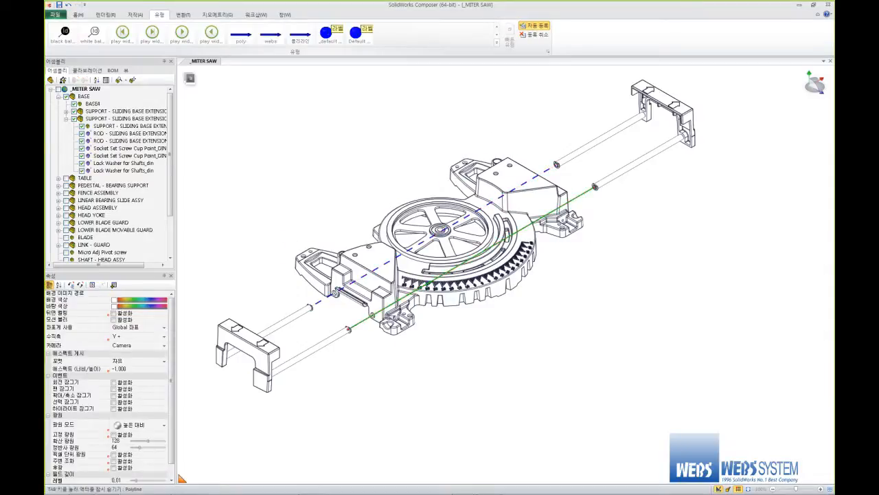
Apply the webs style to the solid red polyline between the front rods.
{"action": "left_click", "coordinate": [439, 277]}
{"action": "left_click", "coordinate": [92, 34]}
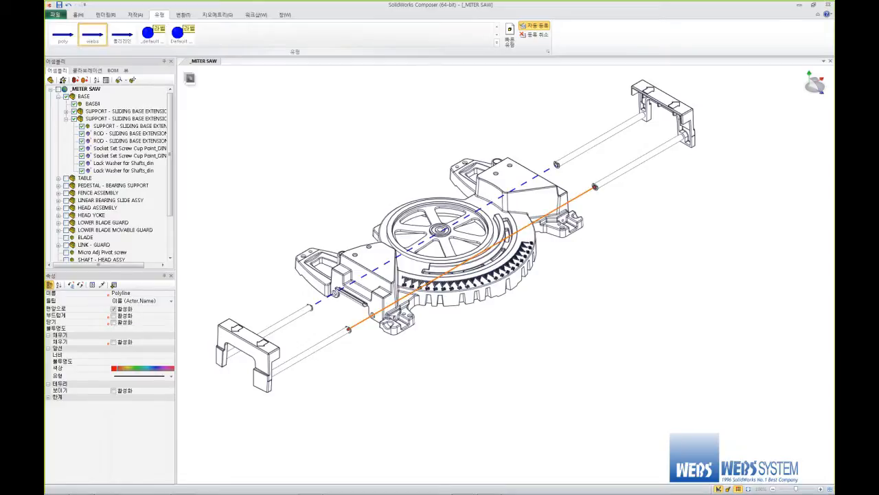
{"action": "key", "text": "Escape"}
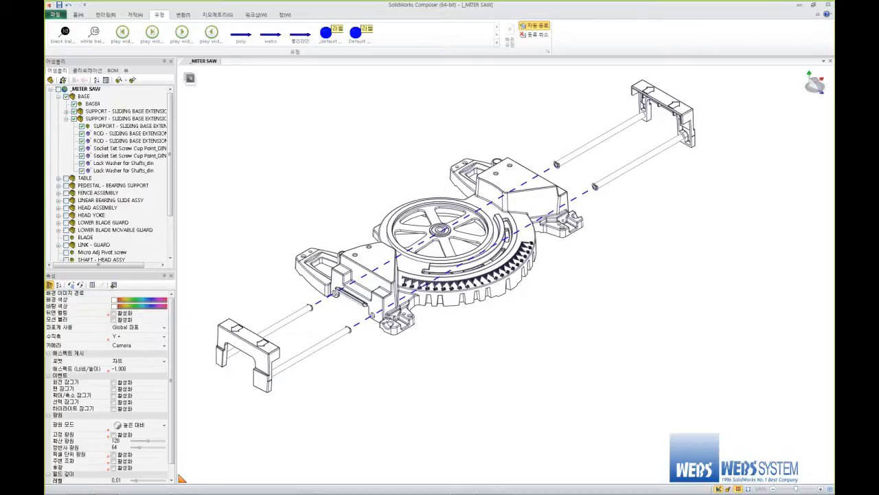
Turn off the stay-on-top option (맨앞으로) for both dashed polylines so the base hides them where they pass through.
{"action": "left_click", "coordinate": [440, 277]}
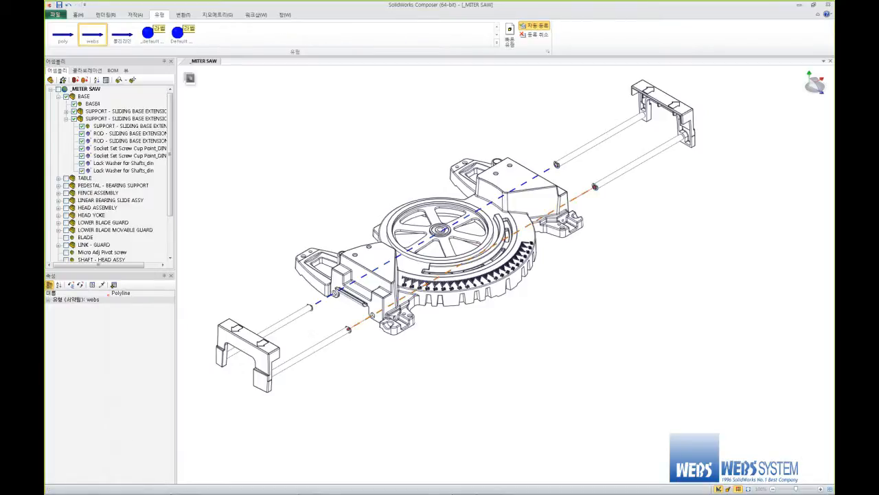
{"action": "left_click", "coordinate": [556, 162], "text": "ctrl"}
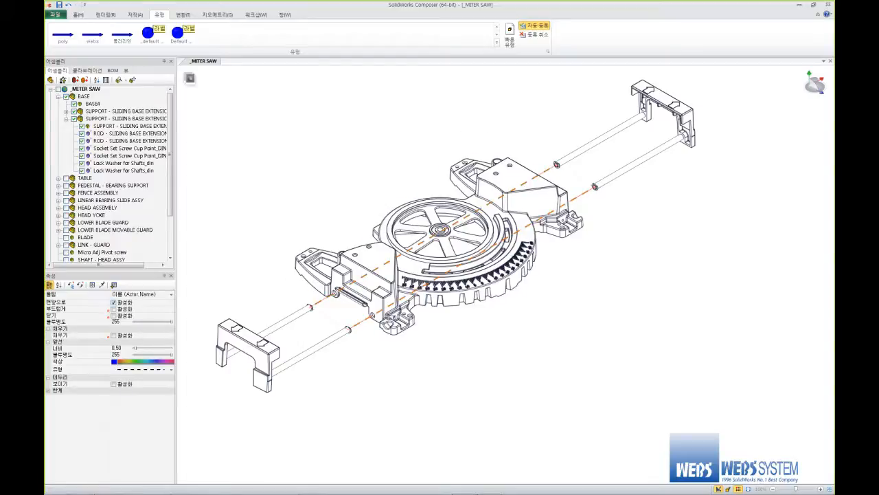
{"action": "left_click", "coordinate": [114, 302]}
{"action": "left_click", "coordinate": [180, 478]}
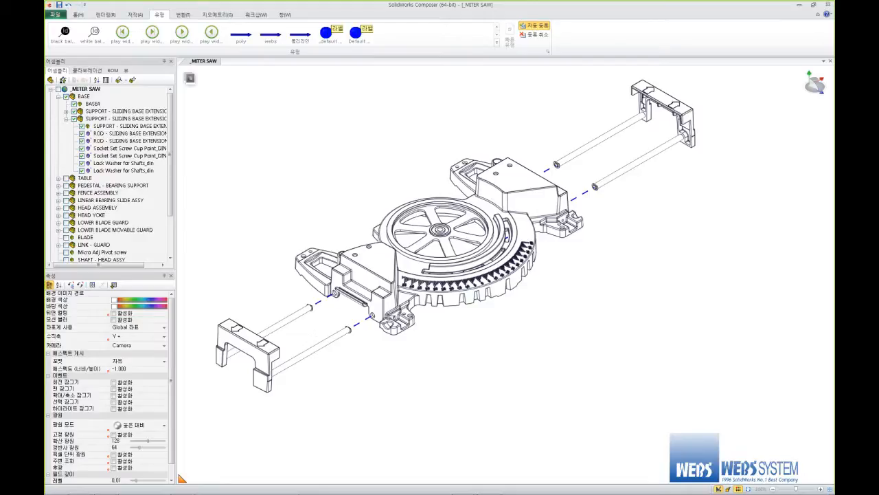
Generate BOM IDs for BASE4 and both SUPPORT - SLIDING BASE EXTENSION assemblies.
{"action": "left_click", "coordinate": [66, 118]}
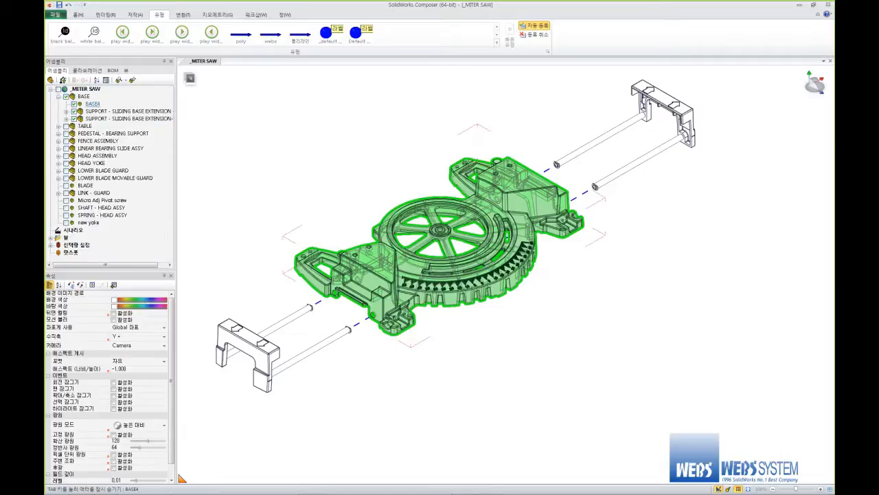
{"action": "left_click", "coordinate": [92, 103]}
{"action": "left_click", "coordinate": [128, 112], "text": "ctrl"}
{"action": "left_click", "coordinate": [128, 119], "text": "ctrl"}
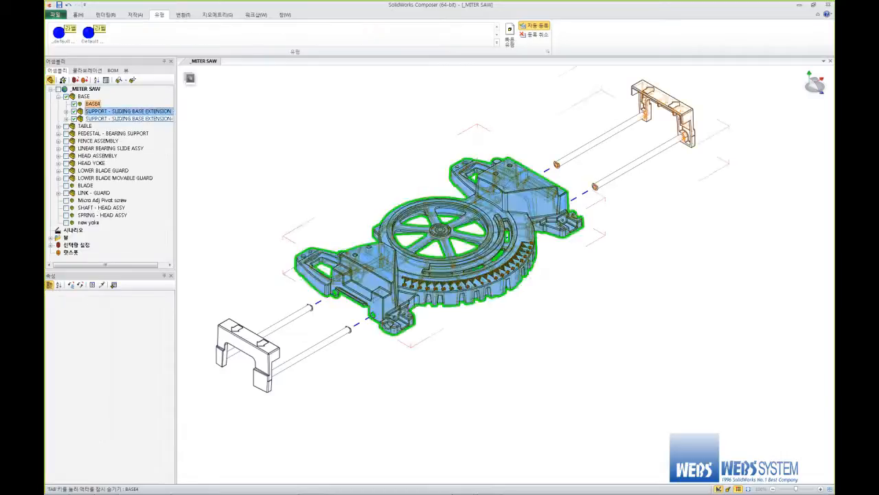
{"action": "key", "text": "alt"}
{"action": "key", "text": "w"}
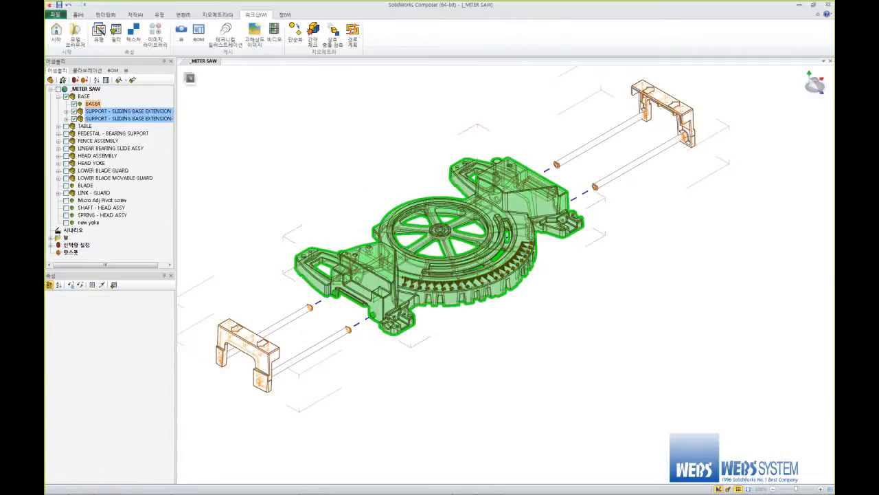
{"action": "left_click", "coordinate": [199, 35]}
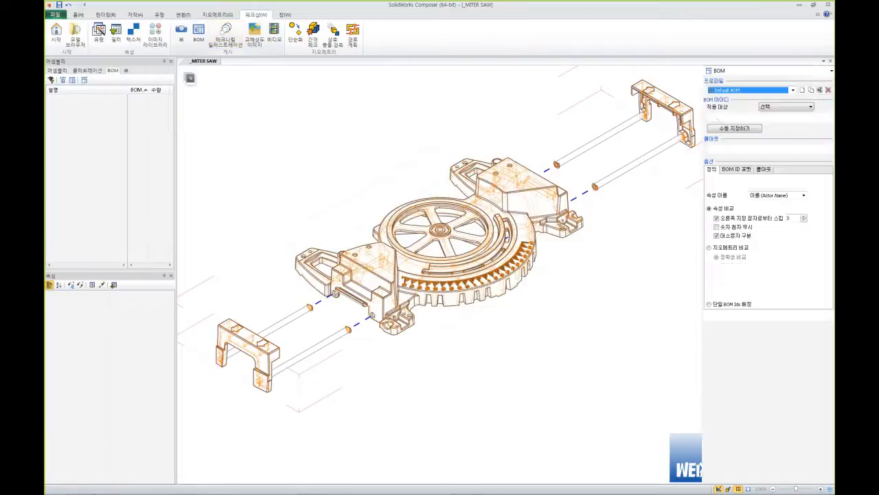
{"action": "left_click", "coordinate": [738, 118]}
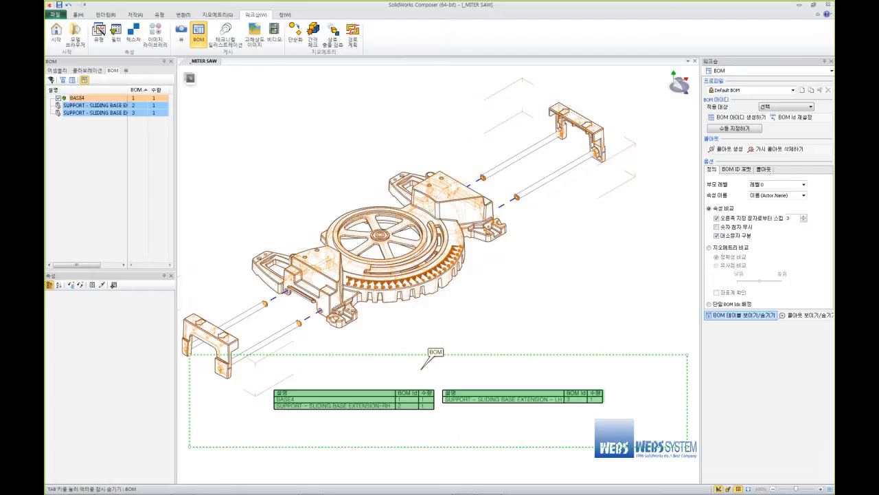
Create BOM callouts for the three numbered items and set their automatic alignment to free 2D (무료 2D).
{"action": "left_click", "coordinate": [726, 149]}
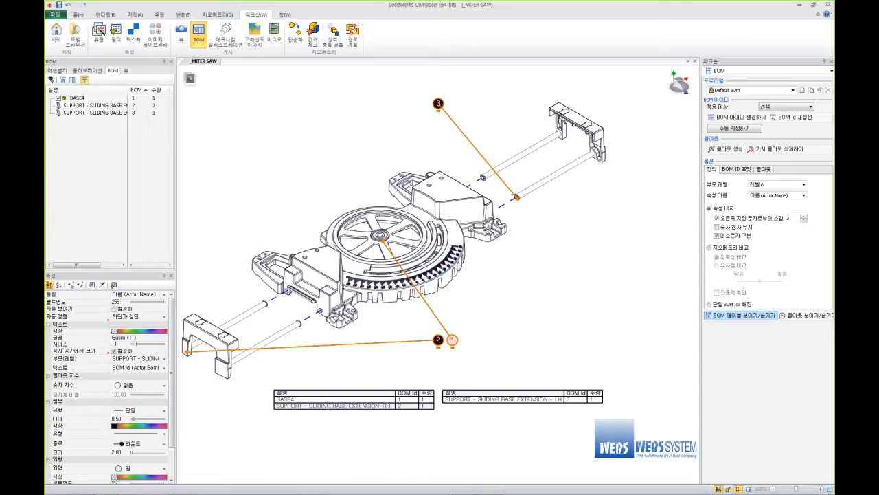
{"action": "left_click", "coordinate": [137, 316]}
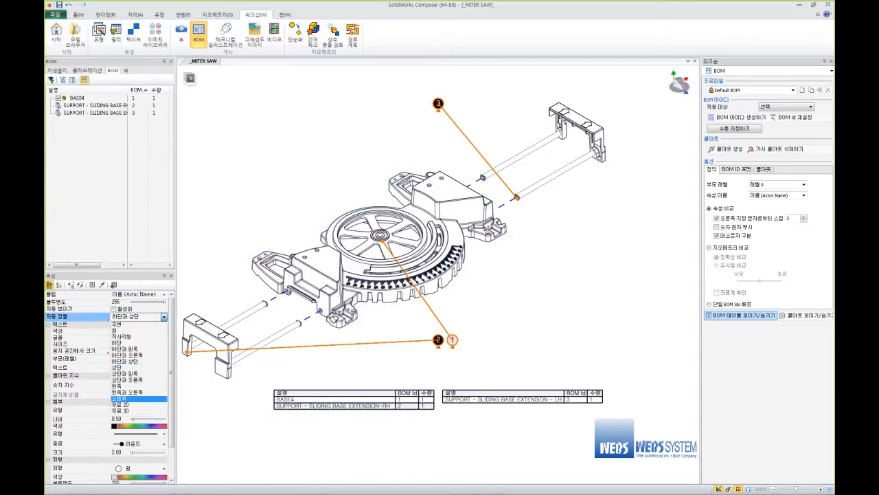
{"action": "left_click", "coordinate": [138, 402]}
{"action": "left_click", "coordinate": [370, 367]}
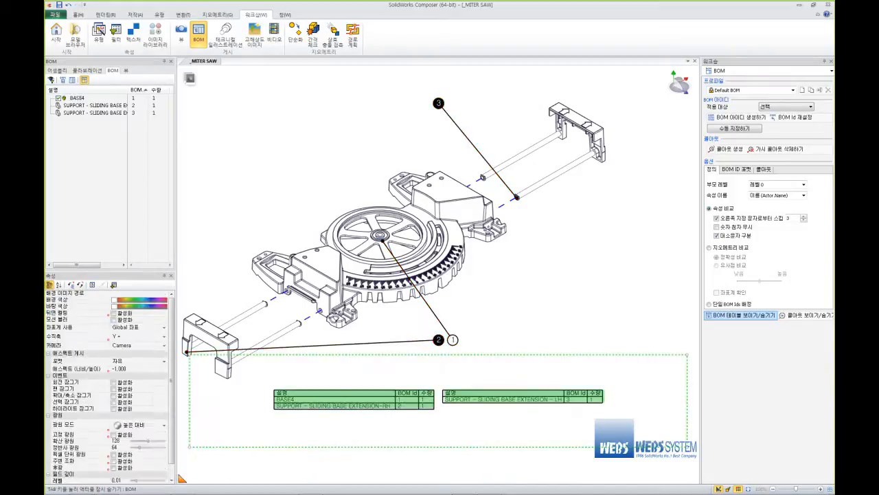
Set the BOM table's position to free (자유), narrow its frame to about 117 wide, and place it in the empty area below the rear support.
{"action": "left_click", "coordinate": [371, 399]}
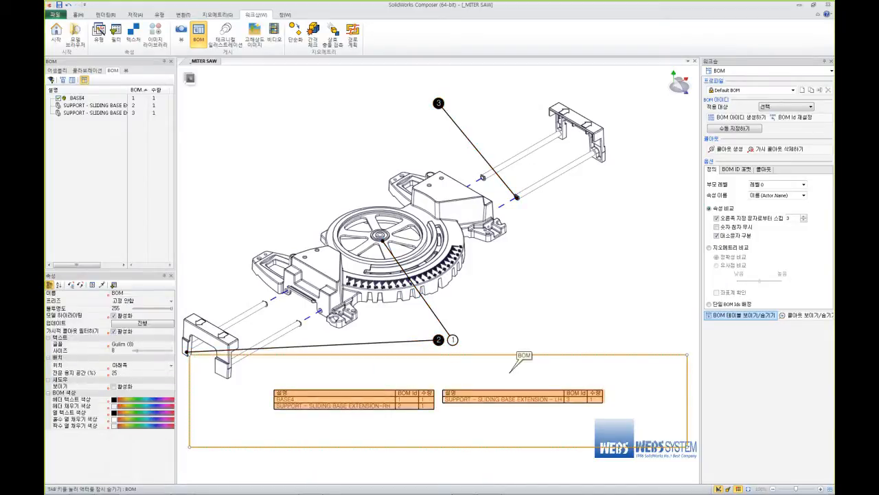
{"action": "left_click", "coordinate": [141, 365]}
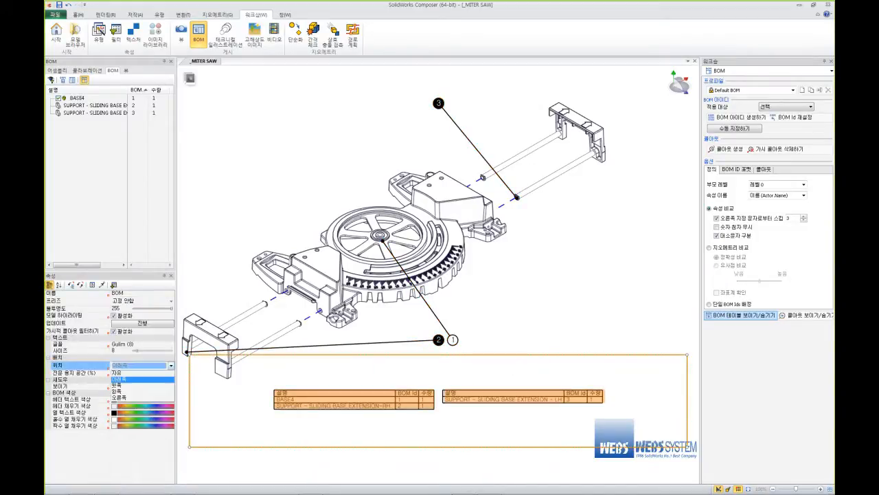
{"action": "left_click", "coordinate": [137, 386]}
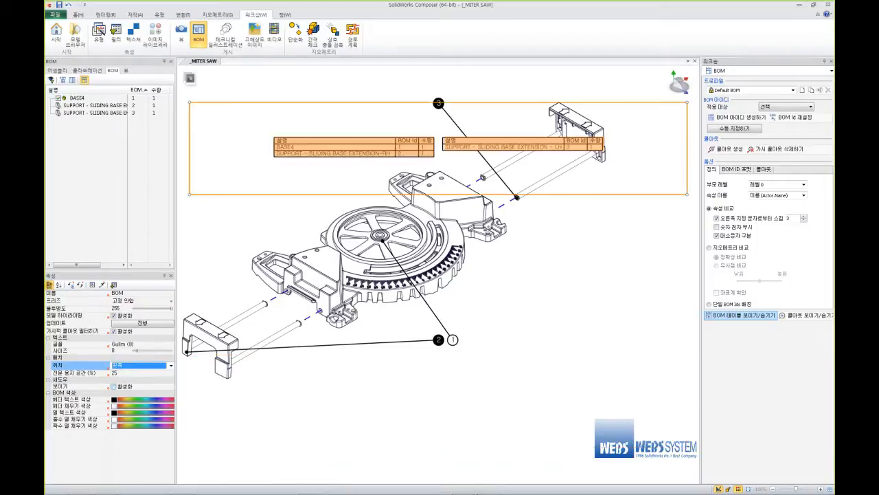
{"action": "left_click", "coordinate": [141, 365]}
{"action": "left_click", "coordinate": [137, 372]}
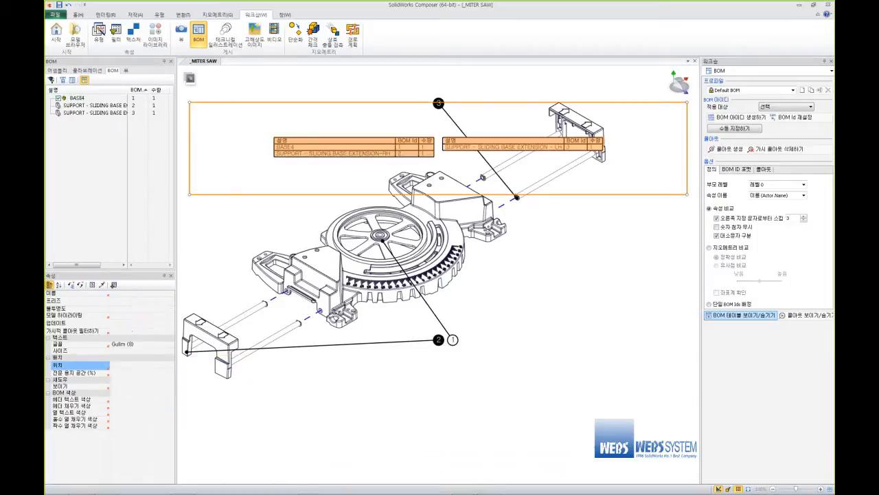
{"action": "left_click_drag", "start_coordinate": [190, 355], "coordinate": [480, 355]}
{"action": "left_click_drag", "start_coordinate": [577, 397], "coordinate": [540, 357]}
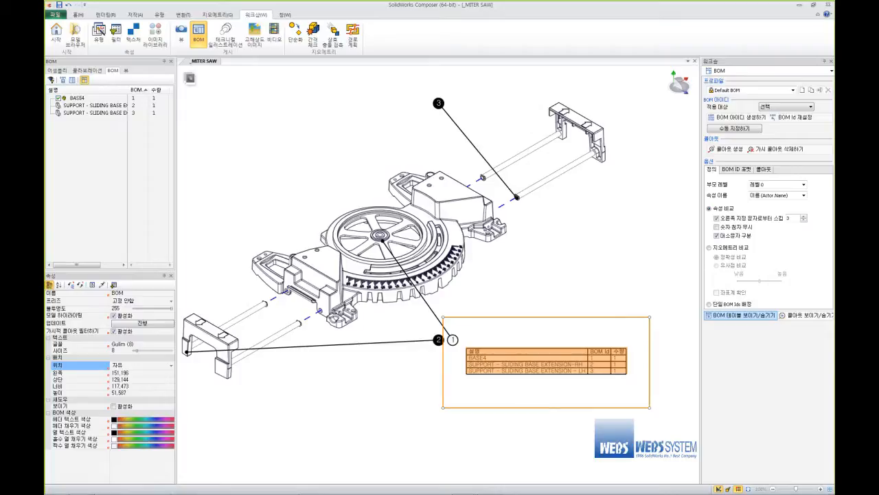
Add the Revision (Meta.Revision) meta property to the displayed BOM columns.
{"action": "left_click", "coordinate": [85, 79]}
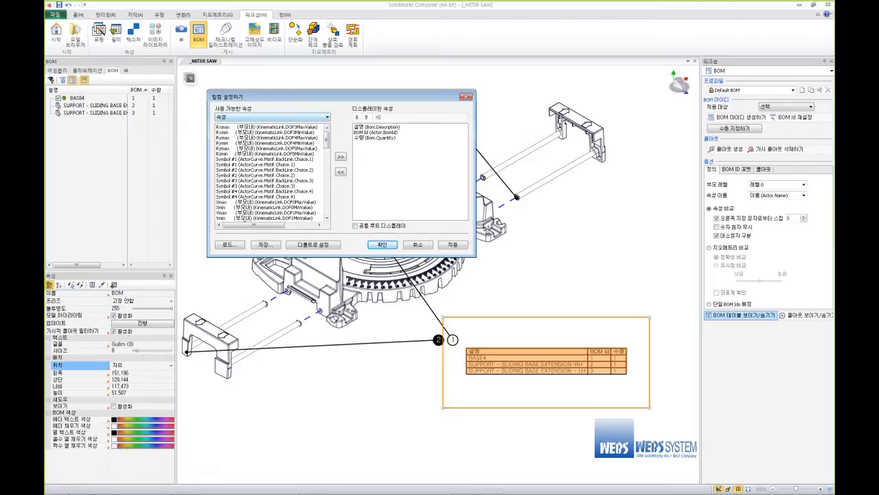
{"action": "left_click", "coordinate": [327, 117]}
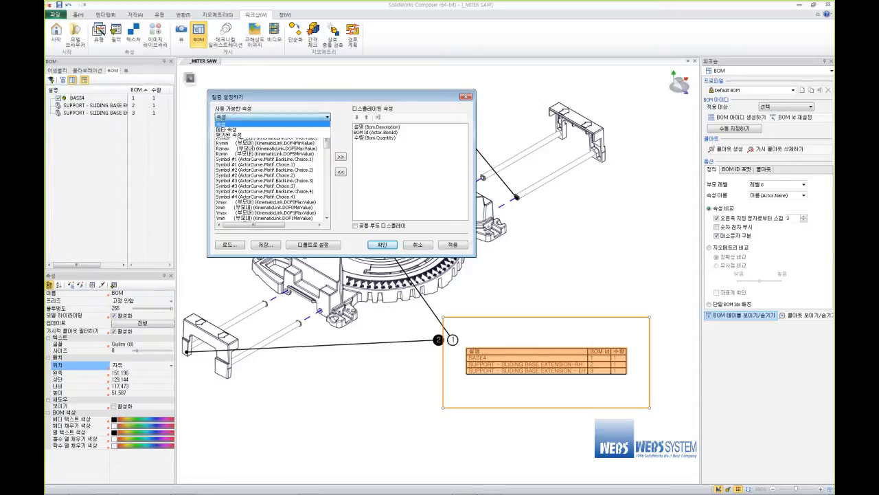
{"action": "left_click", "coordinate": [227, 129]}
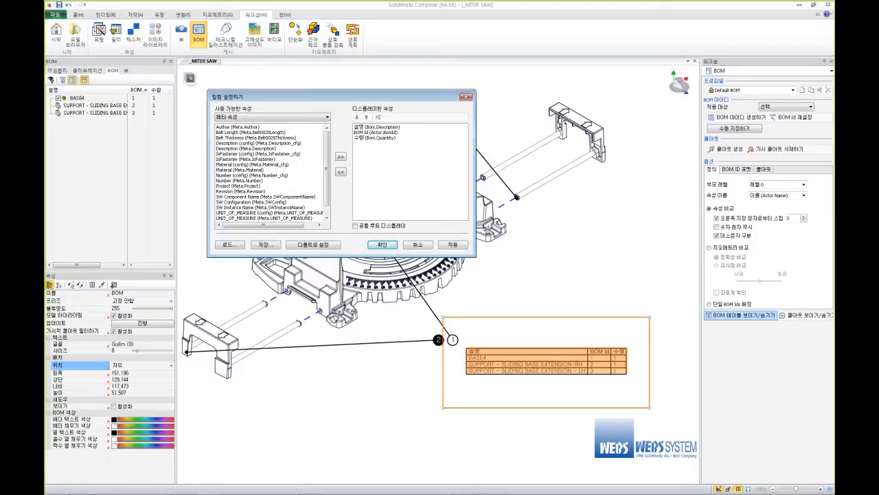
{"action": "left_click", "coordinate": [240, 192]}
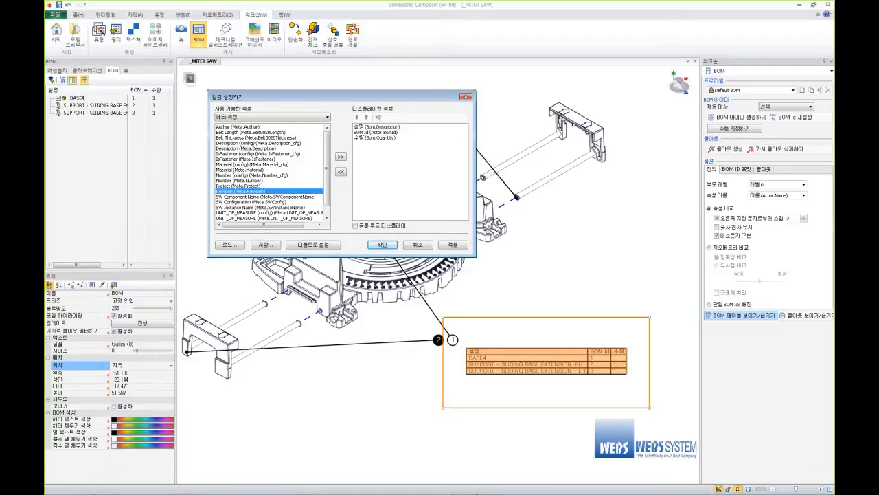
{"action": "left_click", "coordinate": [340, 156]}
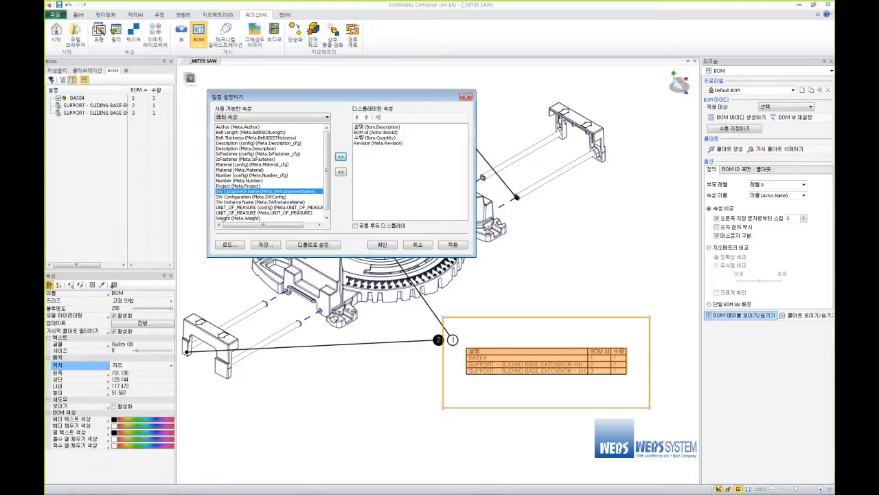
Reorder the BOM columns with BOM Id first and quantity (수량) last, and apply the layout to the table as the default.
{"action": "left_click", "coordinate": [382, 132]}
{"action": "left_click", "coordinate": [367, 117]}
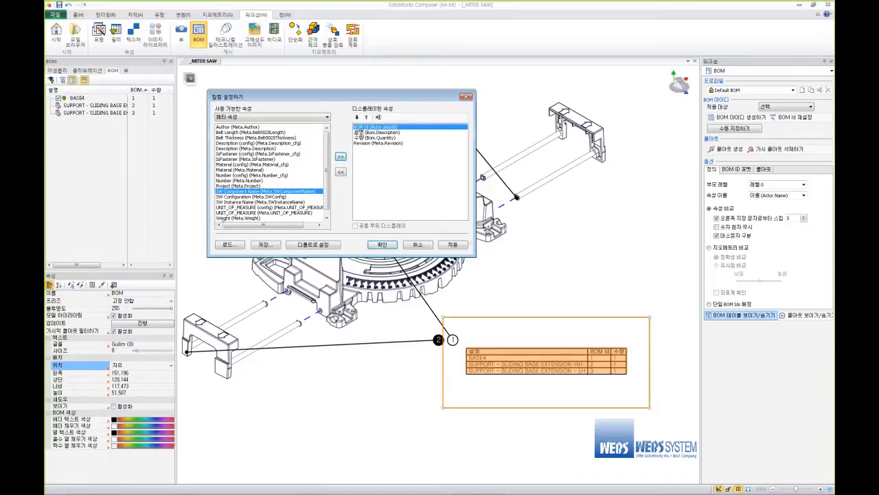
{"action": "left_click", "coordinate": [375, 137]}
{"action": "left_click", "coordinate": [357, 116]}
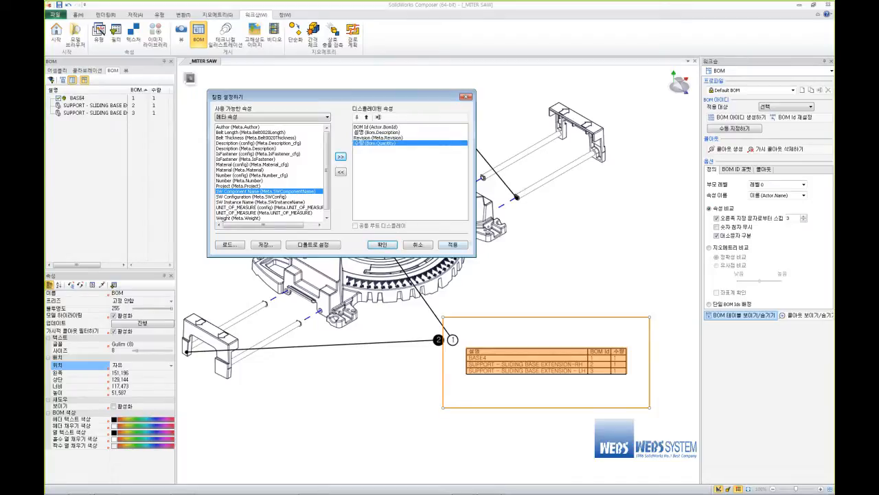
{"action": "left_click", "coordinate": [453, 245]}
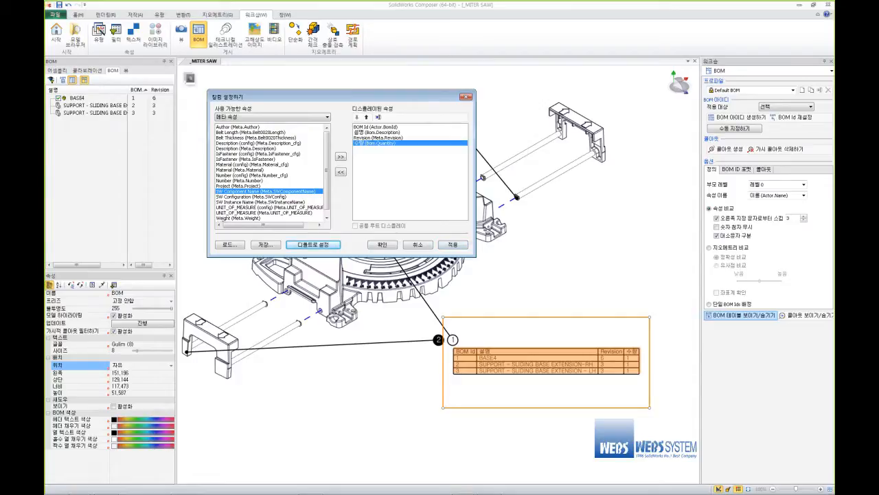
{"action": "left_click", "coordinate": [381, 244]}
{"action": "key", "text": "Escape"}
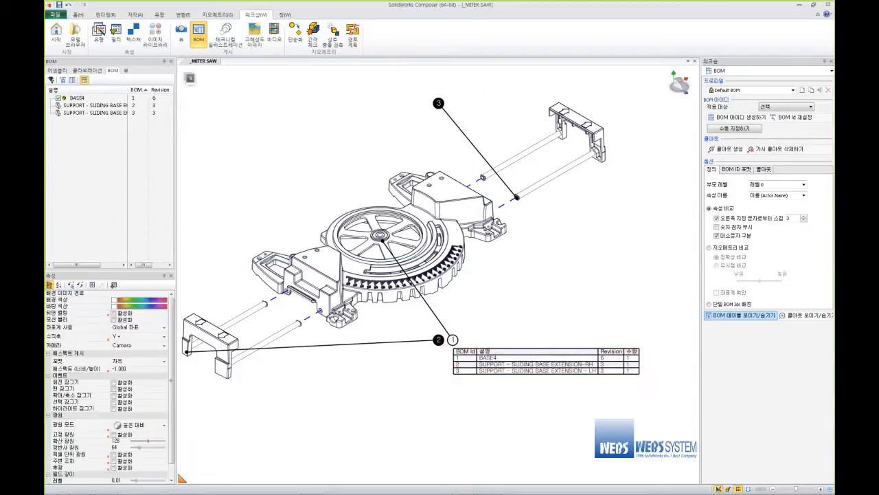
Move callouts 3, 1 and 2 to the free area above the base, each closer to the part it labels.
{"action": "left_click_drag", "start_coordinate": [438, 103], "coordinate": [453, 132]}
{"action": "left_click_drag", "start_coordinate": [452, 339], "coordinate": [370, 176]}
{"action": "left_click_drag", "start_coordinate": [439, 339], "coordinate": [263, 203]}
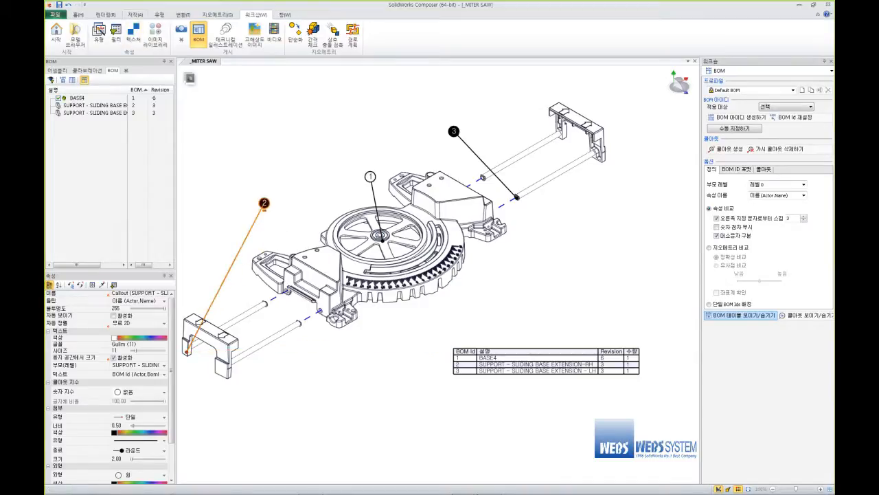
Draw a magnetic line about 159 long diagonally above the base and snap the three callouts onto it.
{"action": "left_click", "coordinate": [135, 15]}
{"action": "left_click", "coordinate": [73, 31]}
{"action": "left_click", "coordinate": [221, 220]}
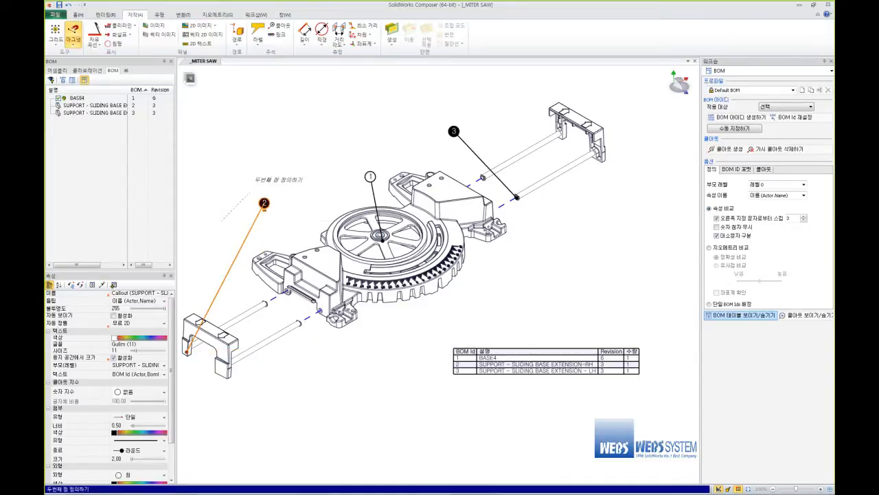
{"action": "left_click", "coordinate": [463, 82]}
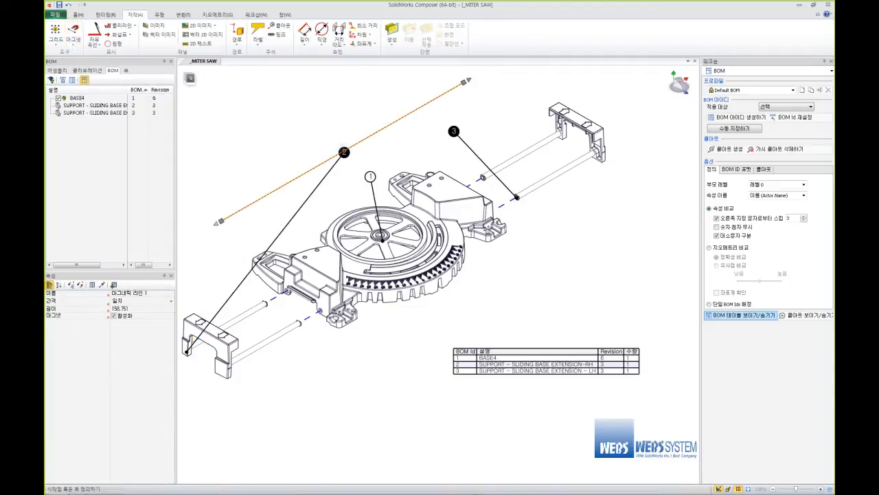
{"action": "mouse_move", "coordinate": [384, 128]}
{"action": "left_mouse_down"}
{"action": "mouse_move", "coordinate": [404, 166]}
{"action": "mouse_move", "coordinate": [403, 141]}
{"action": "mouse_move", "coordinate": [397, 134]}
{"action": "mouse_move", "coordinate": [388, 145]}
{"action": "mouse_move", "coordinate": [384, 135]}
{"action": "left_mouse_up"}
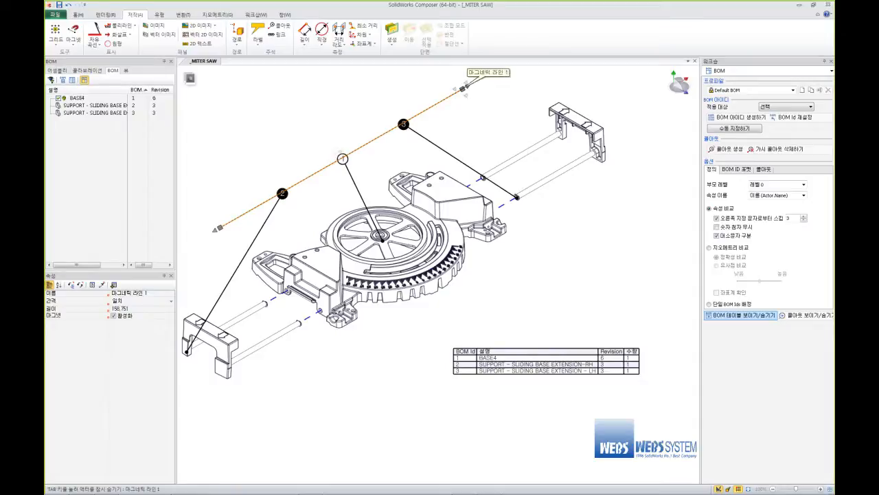
Stretch the magnetic line to about 166 and align it parallel to an edge of the base's rear block.
{"action": "left_click_drag", "start_coordinate": [463, 88], "coordinate": [494, 122]}
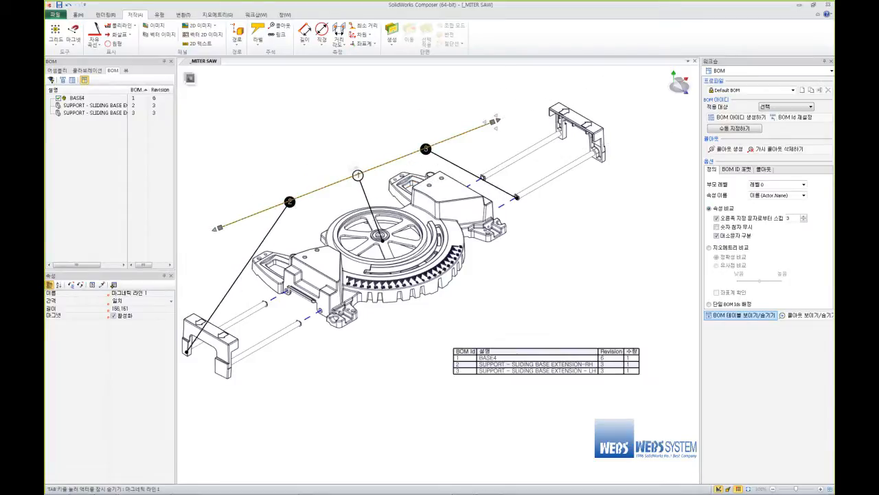
{"action": "left_click", "coordinate": [354, 169]}
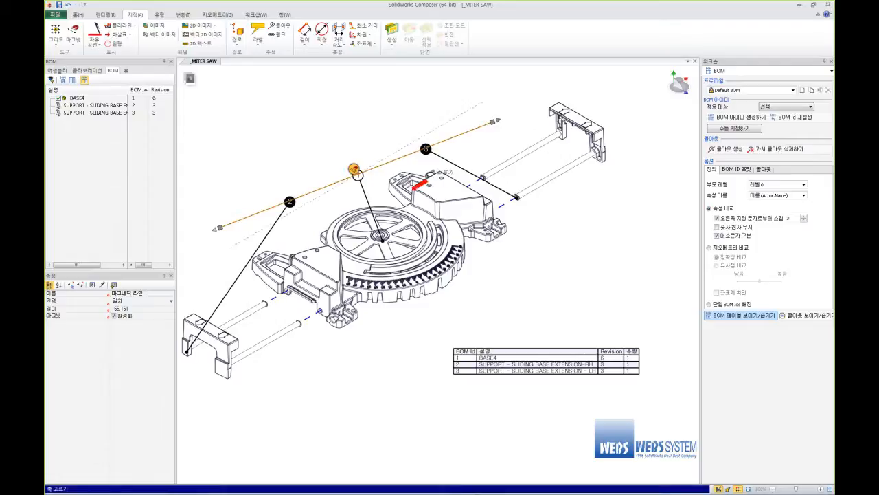
{"action": "left_click", "coordinate": [420, 184]}
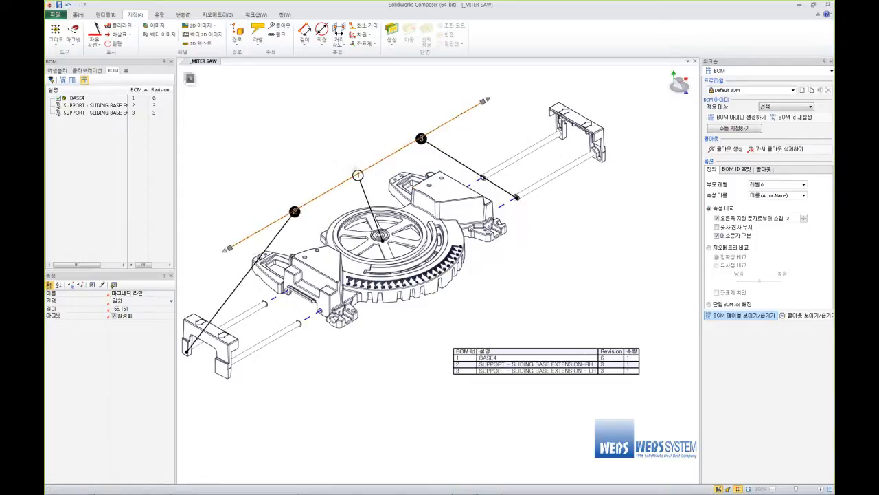
{"action": "left_click", "coordinate": [182, 479]}
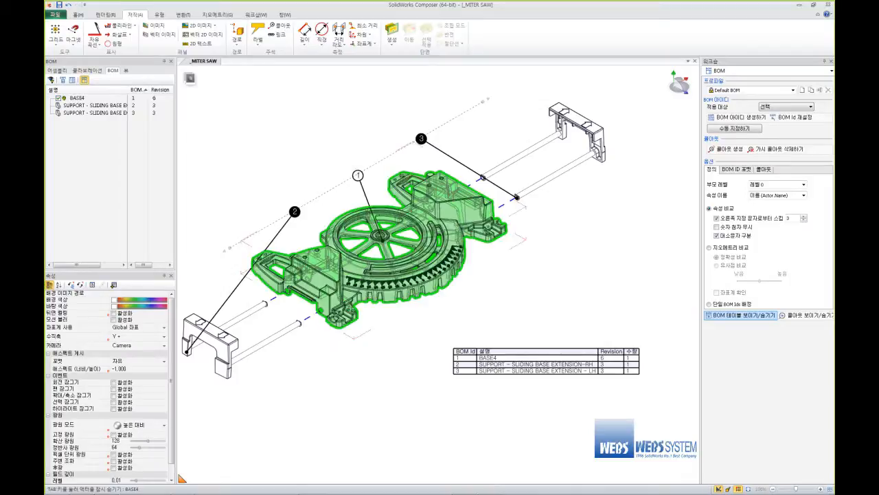
Create a new view of the annotated base illustration and name it base.
{"action": "left_click", "coordinate": [126, 71]}
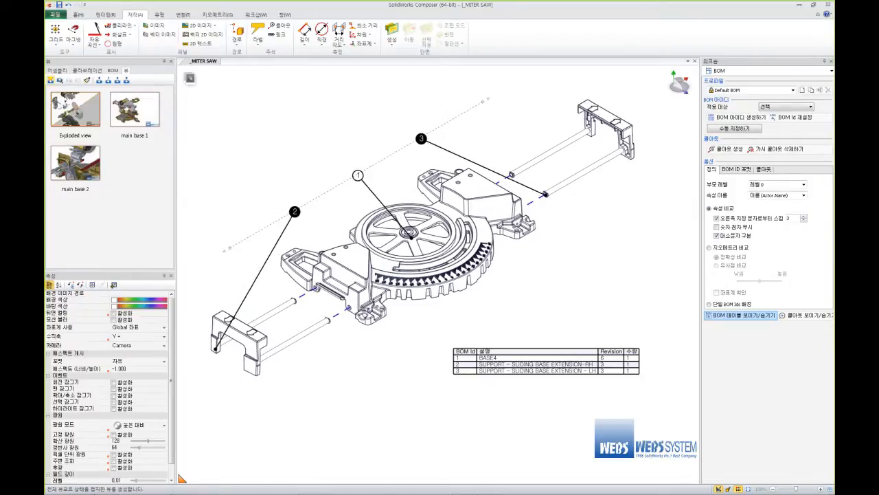
{"action": "left_click", "coordinate": [50, 80]}
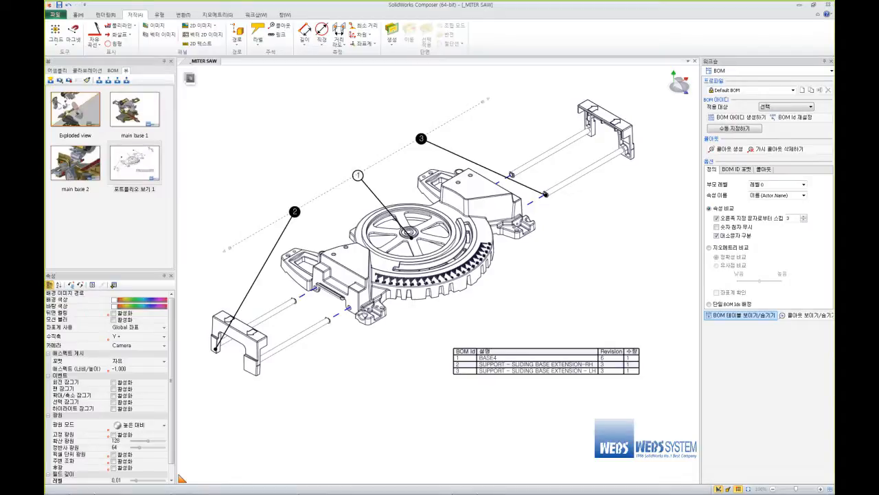
{"action": "left_click", "coordinate": [135, 164]}
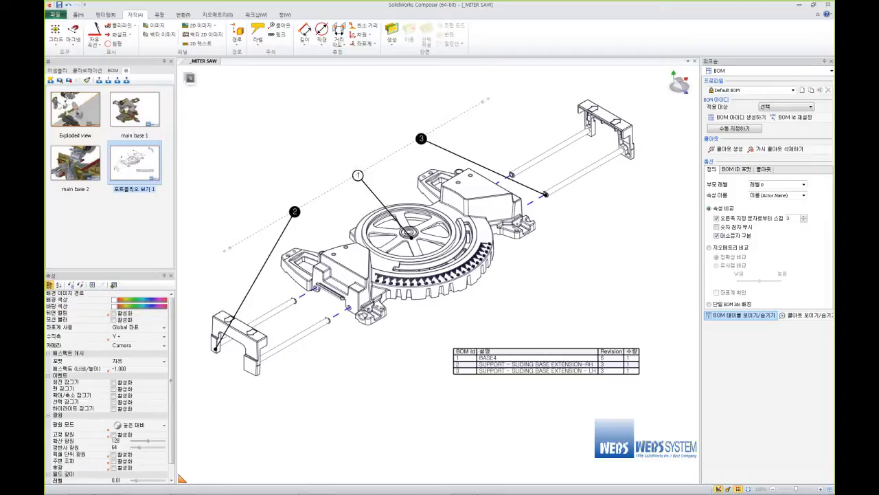
{"action": "key", "text": "F2"}
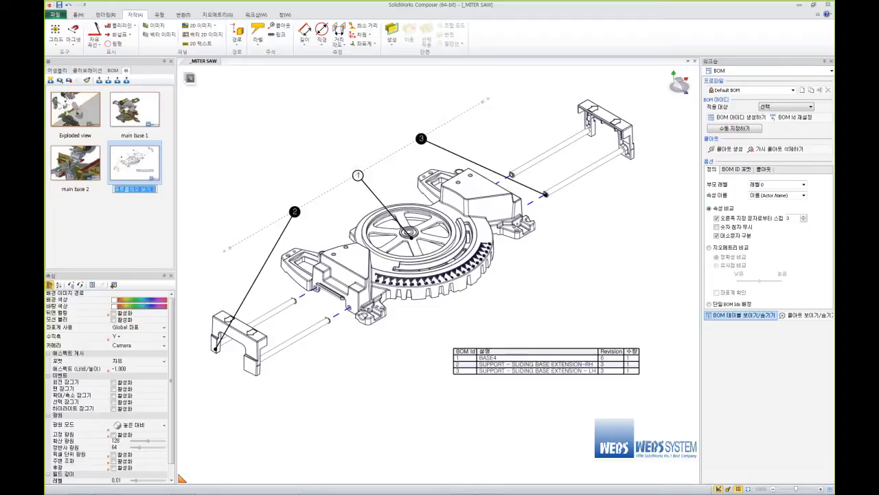
{"action": "type", "text": "base"}
{"action": "key", "text": "Return"}
{"action": "key", "text": "Escape"}
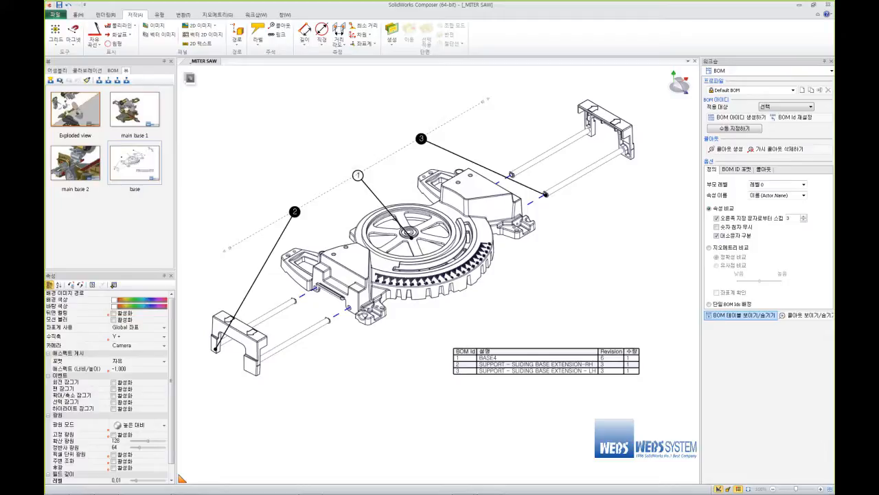
Export all views as high-resolution JPEG images with the base file name _MITER SAW into the 문서 folder.
{"action": "left_click", "coordinate": [255, 14]}
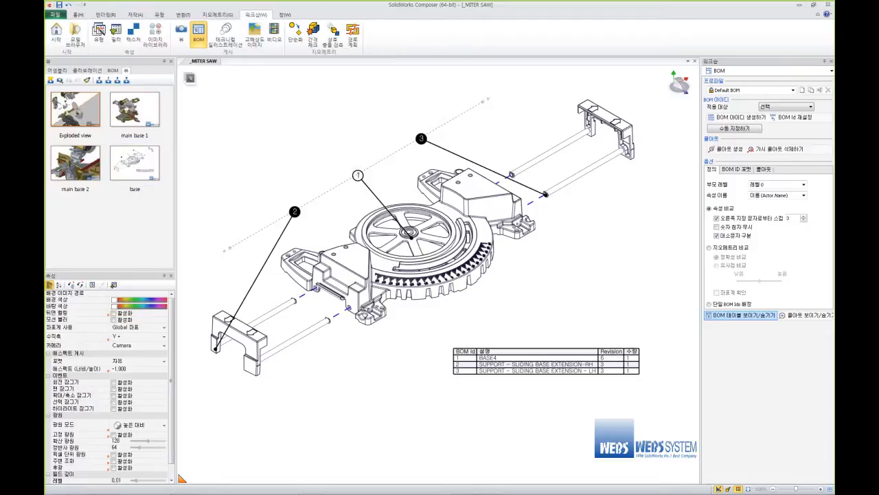
{"action": "left_click", "coordinate": [254, 35]}
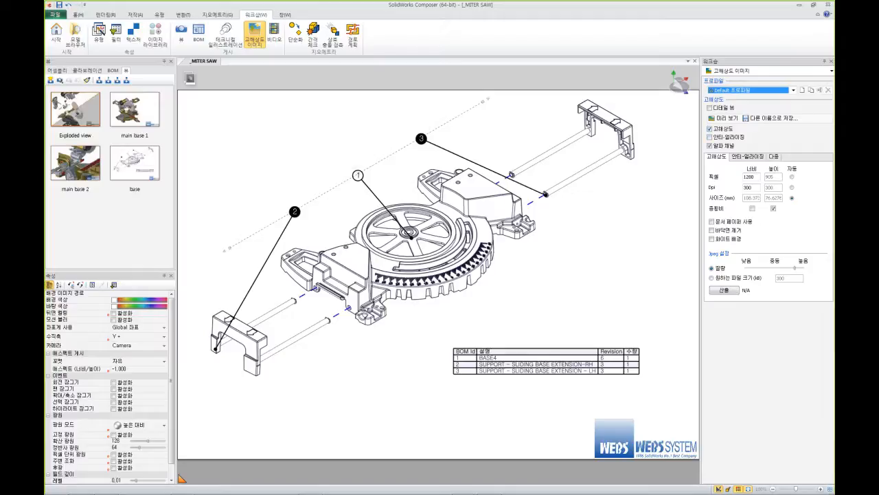
{"action": "left_click", "coordinate": [774, 157]}
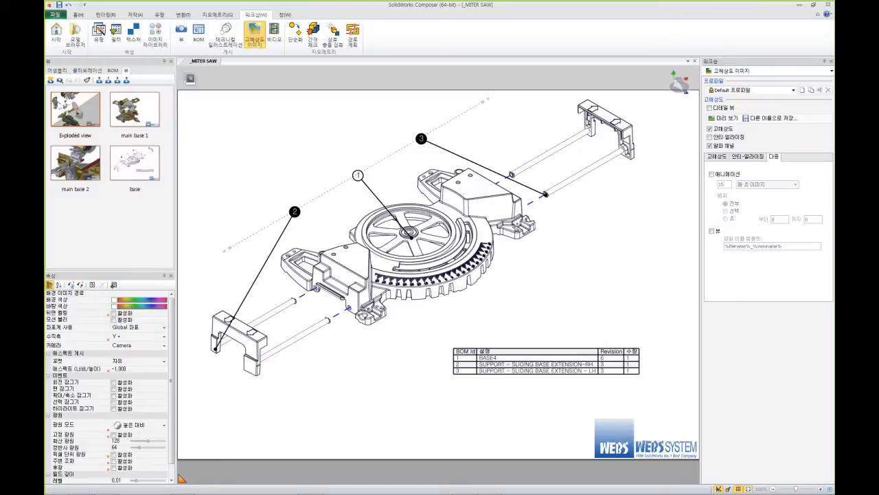
{"action": "left_click", "coordinate": [712, 231]}
{"action": "left_click", "coordinate": [771, 119]}
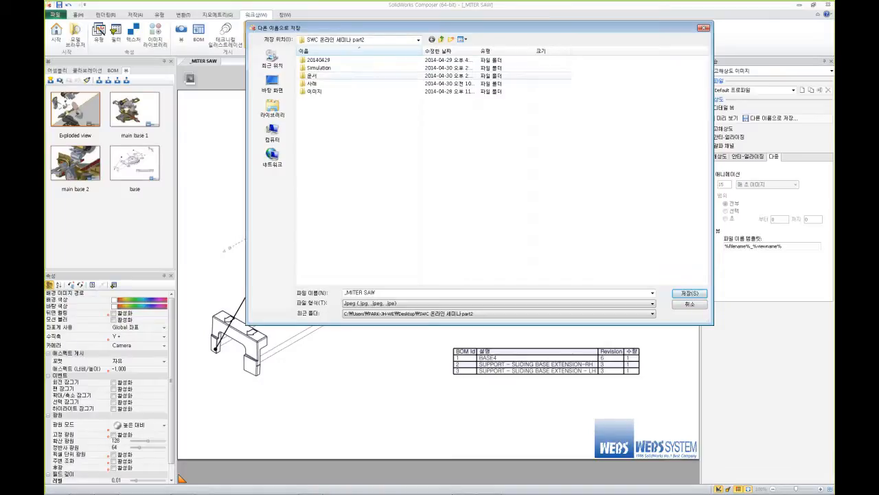
{"action": "double_click", "coordinate": [312, 76]}
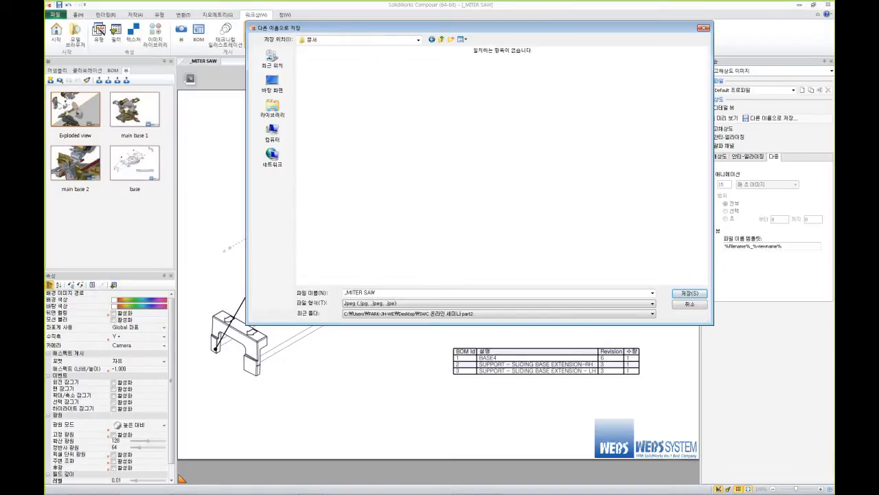
{"action": "left_click", "coordinate": [690, 293]}
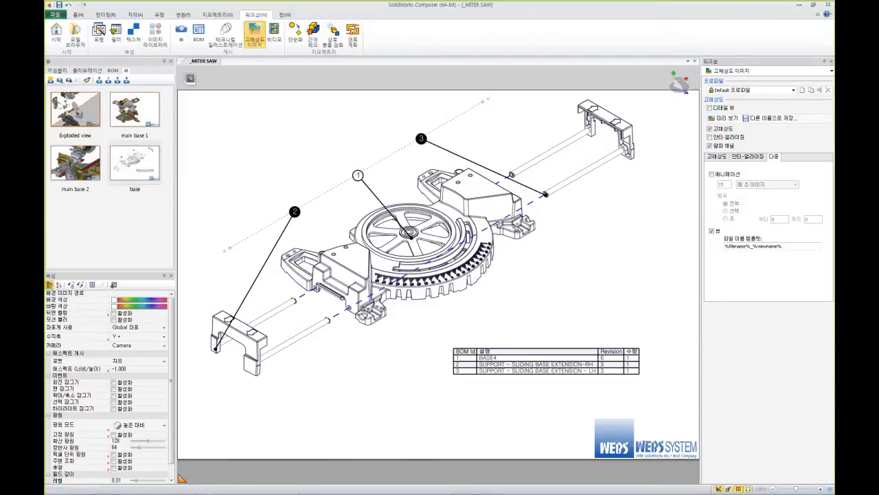
Open the 문서 folder inside SWC 온라인 세미나 part2 in Windows Explorer and preview the exported view images.
{"action": "key", "text": "super+e"}
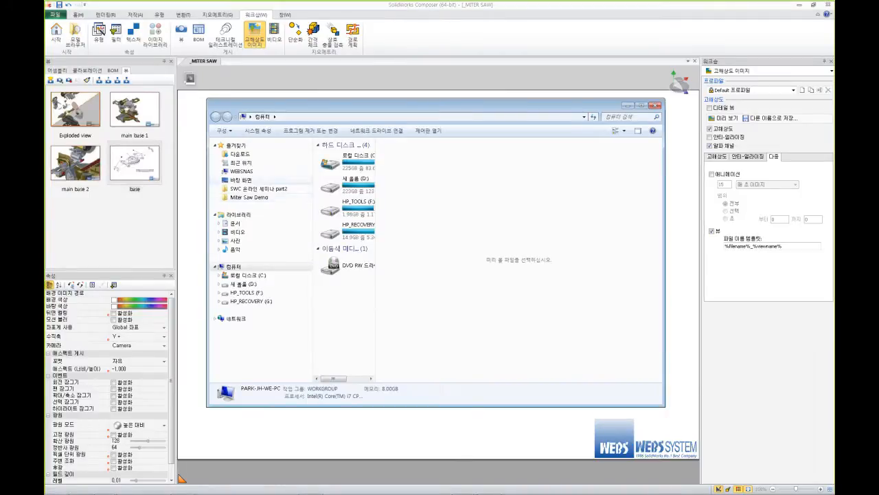
{"action": "left_click", "coordinate": [259, 188]}
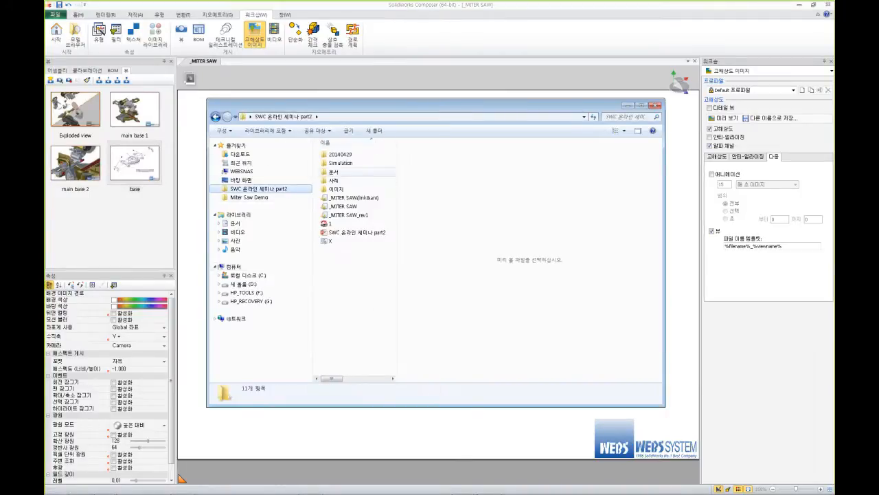
{"action": "double_click", "coordinate": [333, 171]}
{"action": "left_click", "coordinate": [340, 158]}
{"action": "key", "text": "Down"}
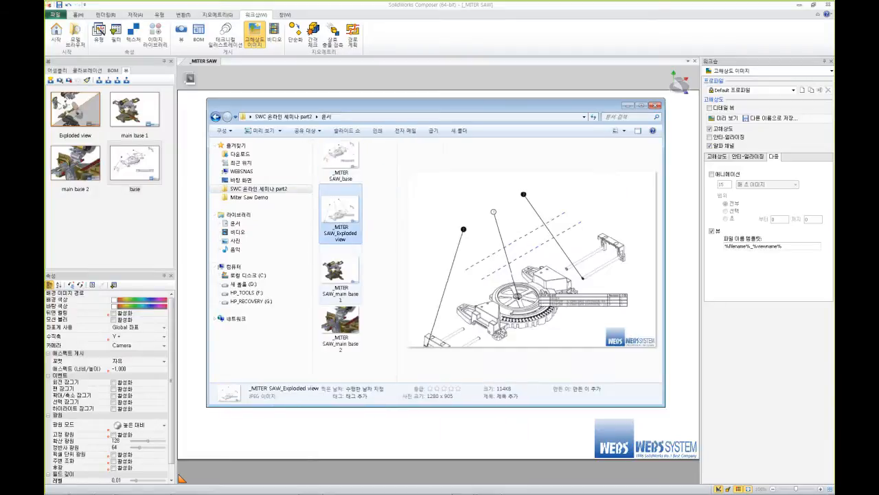
{"action": "key", "text": "Down"}
{"action": "key", "text": "Down"}
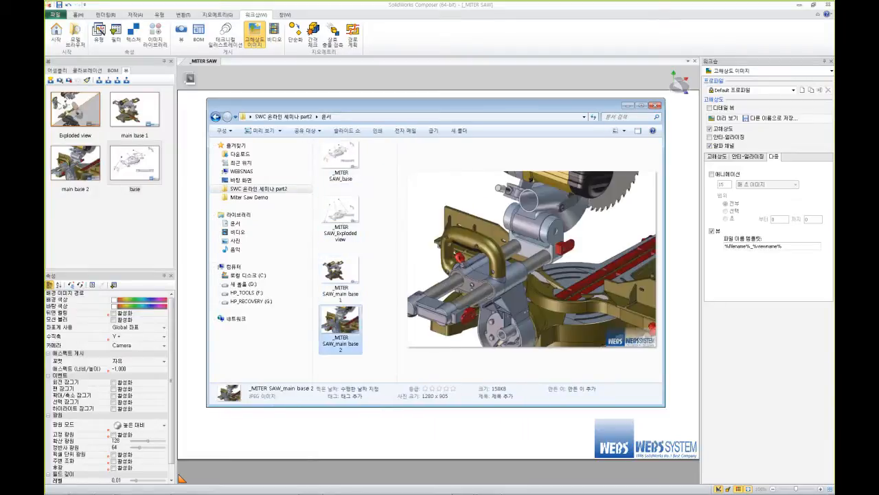
{"action": "left_click", "coordinate": [379, 323]}
{"action": "left_click", "coordinate": [340, 324]}
{"action": "left_click", "coordinate": [340, 274]}
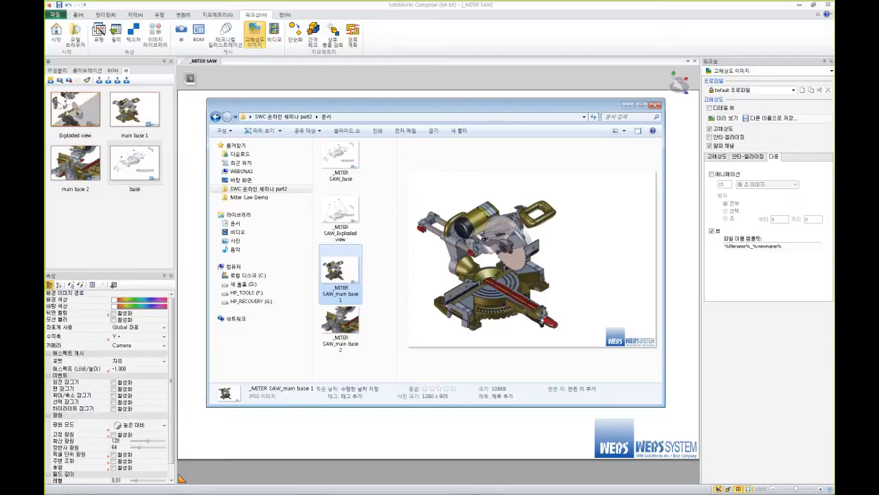
Switch to the blank Word document, insert the _MITER SAW_main base 1 image from the 문서 folder and enlarge it to the full text width.
{"action": "mouse_move", "coordinate": [180, 489]}
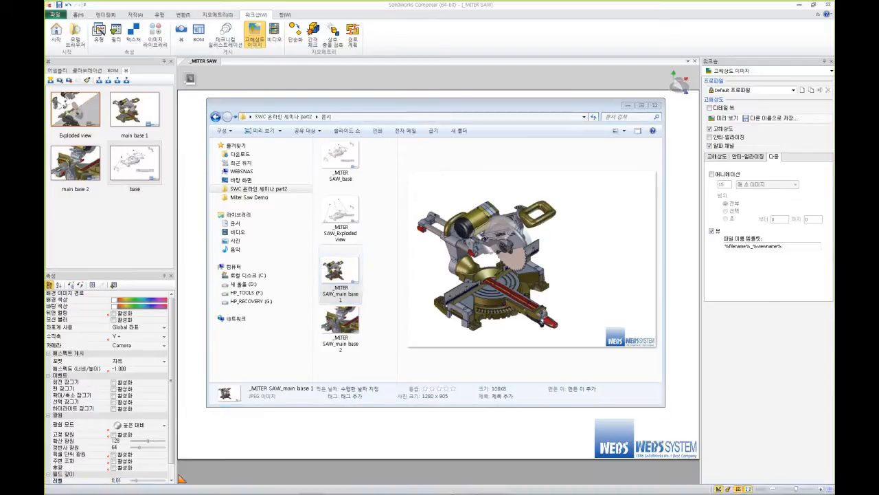
{"action": "left_click", "coordinate": [233, 487]}
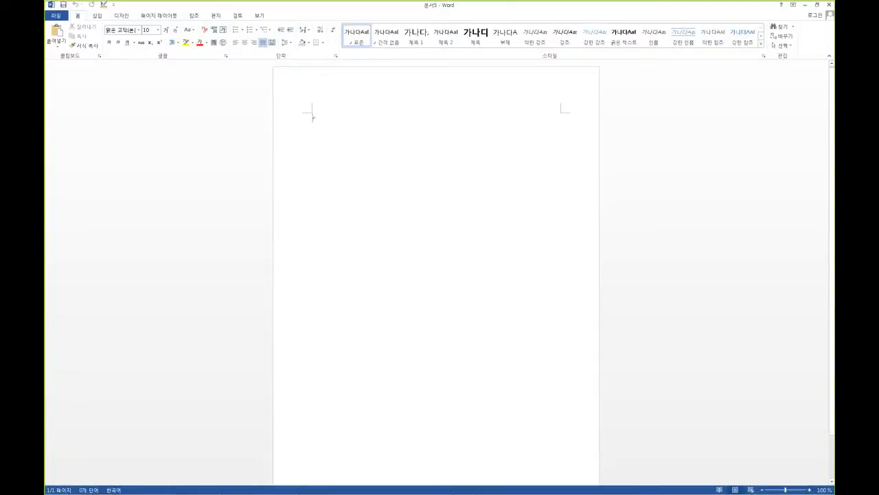
{"action": "left_click", "coordinate": [96, 15]}
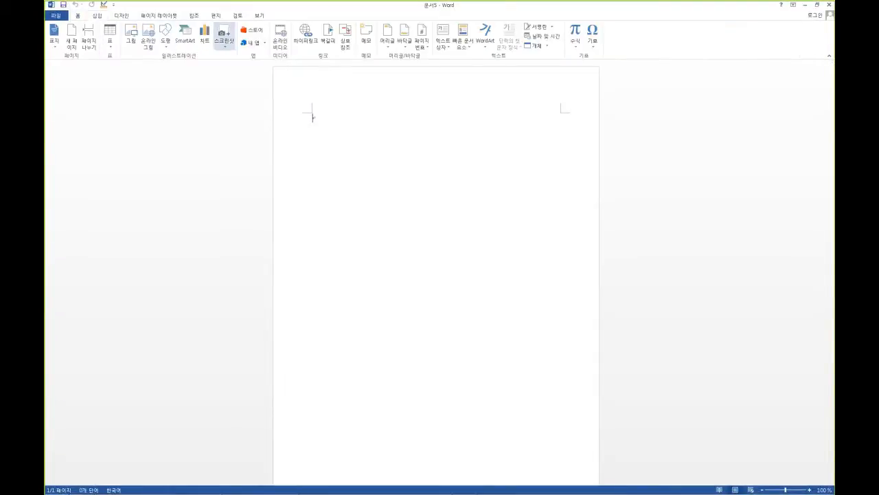
{"action": "left_click", "coordinate": [131, 36]}
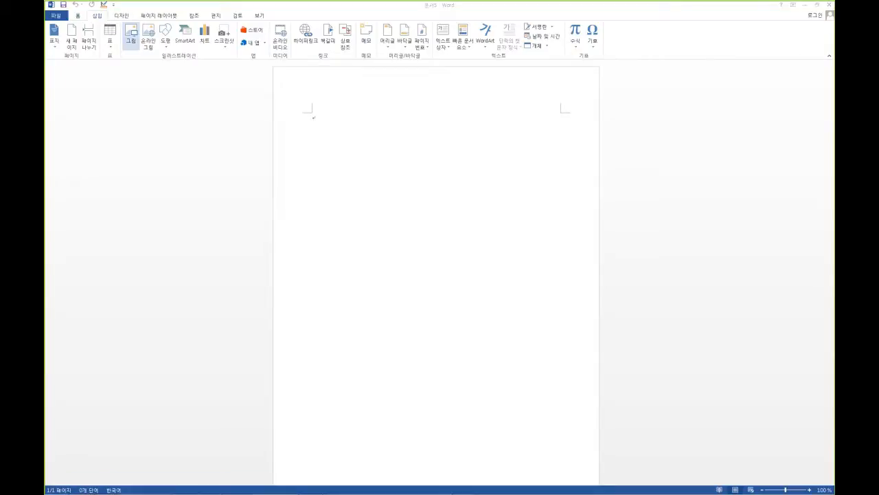
{"action": "left_click", "coordinate": [96, 108]}
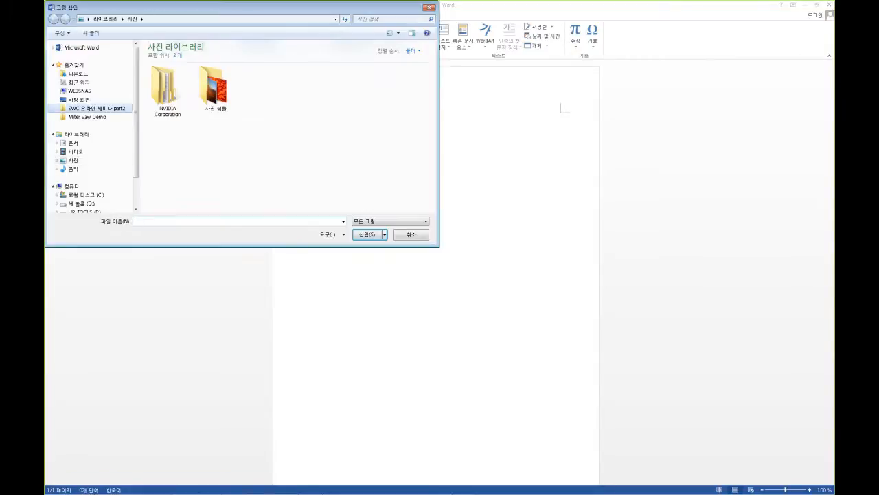
{"action": "double_click", "coordinate": [161, 74]}
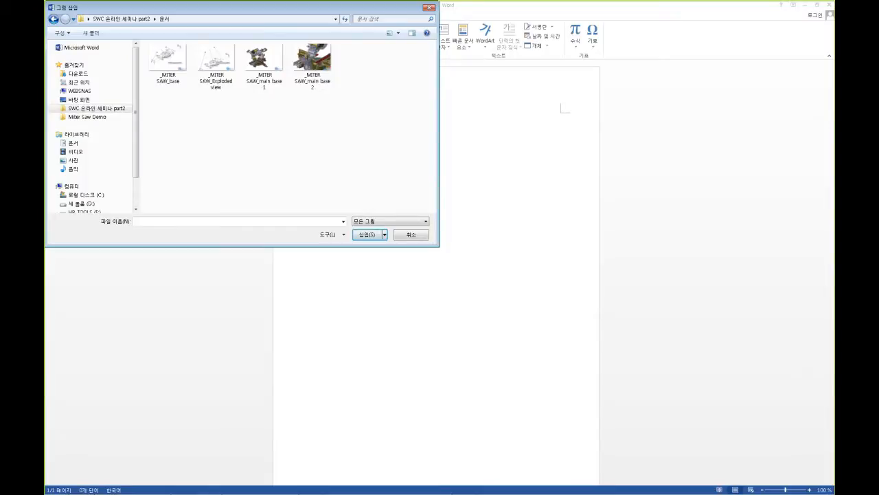
{"action": "left_click", "coordinate": [264, 65]}
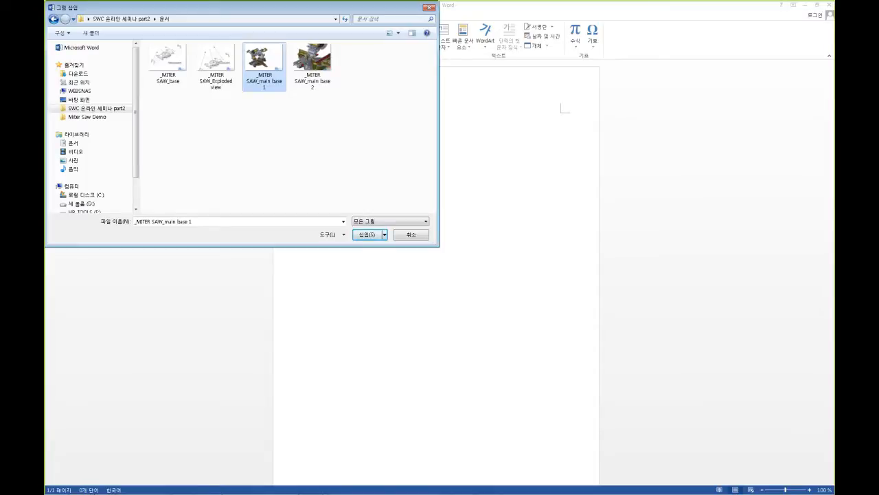
{"action": "left_click", "coordinate": [384, 234]}
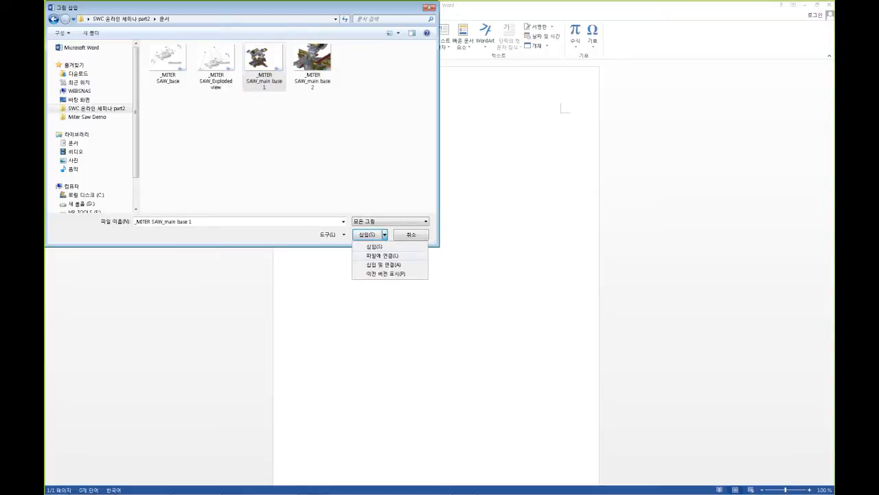
{"action": "left_click", "coordinate": [374, 246]}
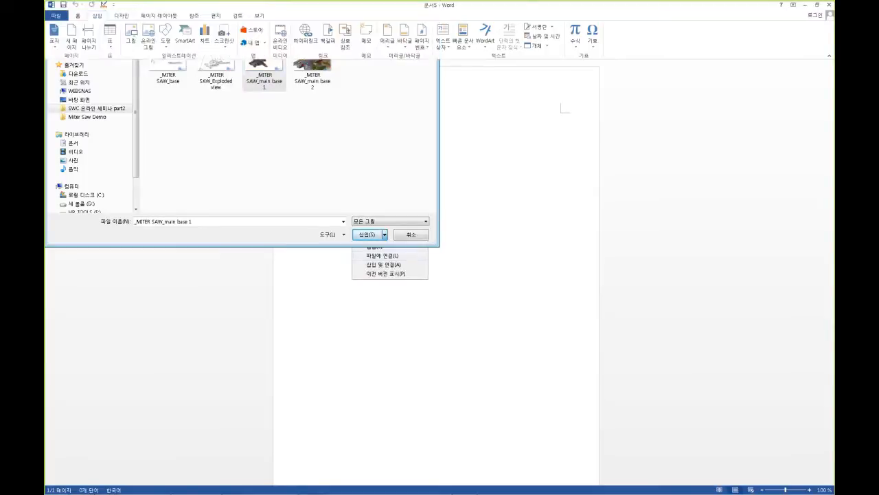
{"action": "left_click_drag", "start_coordinate": [482, 230], "coordinate": [567, 291]}
Place the cursor on a new line below the inserted saw image and open the picture selection for another image.
{"action": "left_click", "coordinate": [313, 302]}
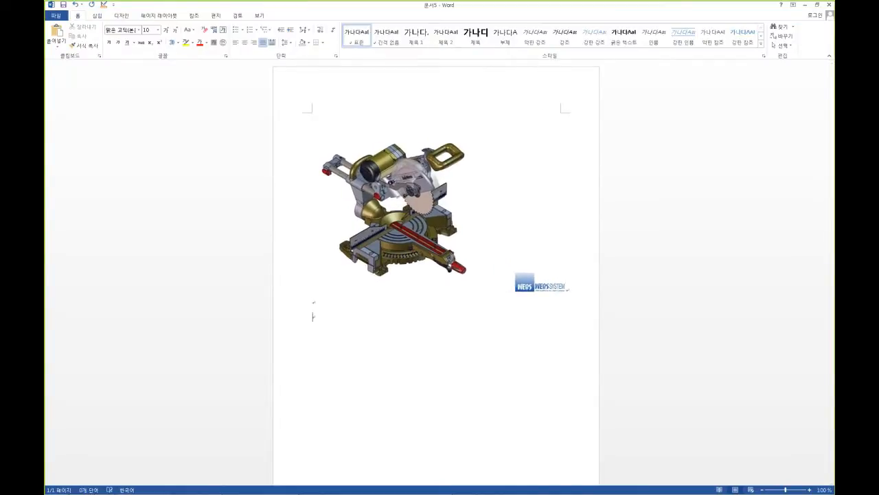
{"action": "left_click", "coordinate": [97, 15]}
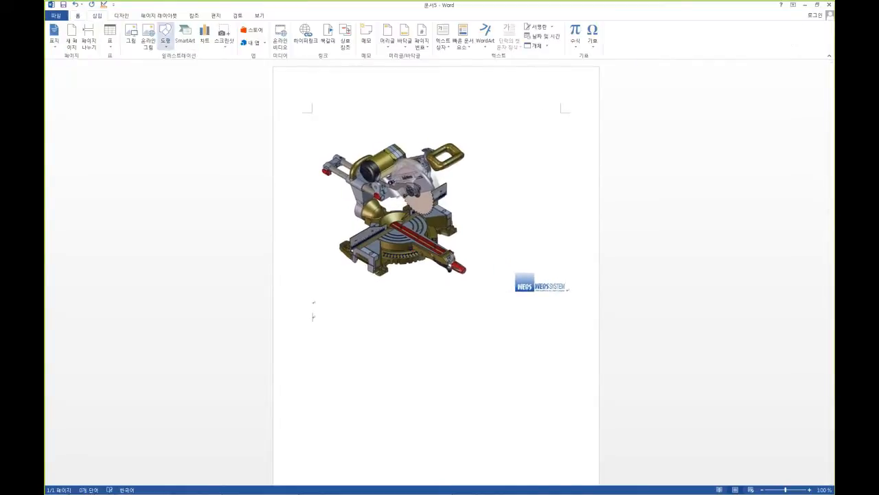
{"action": "left_click", "coordinate": [130, 34]}
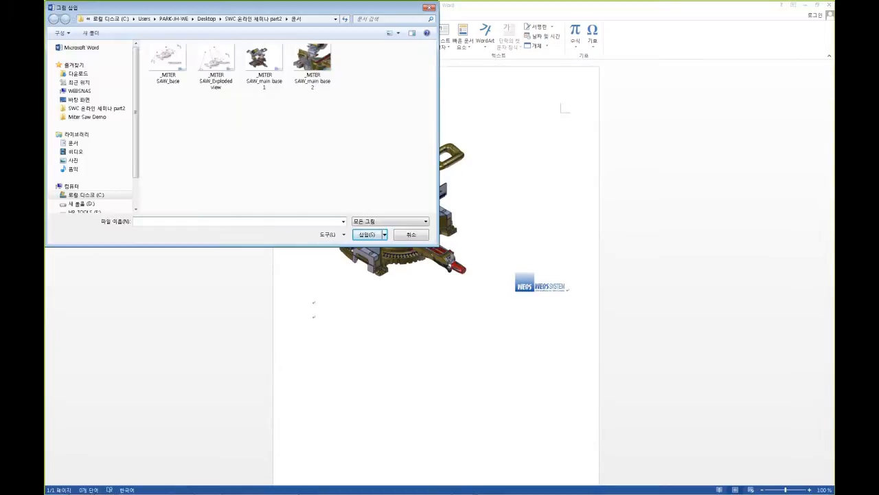
Insert the picture _MITER SAW_main base 2 below the first saw picture in the document.
{"action": "left_click", "coordinate": [312, 66]}
{"action": "left_click", "coordinate": [385, 234]}
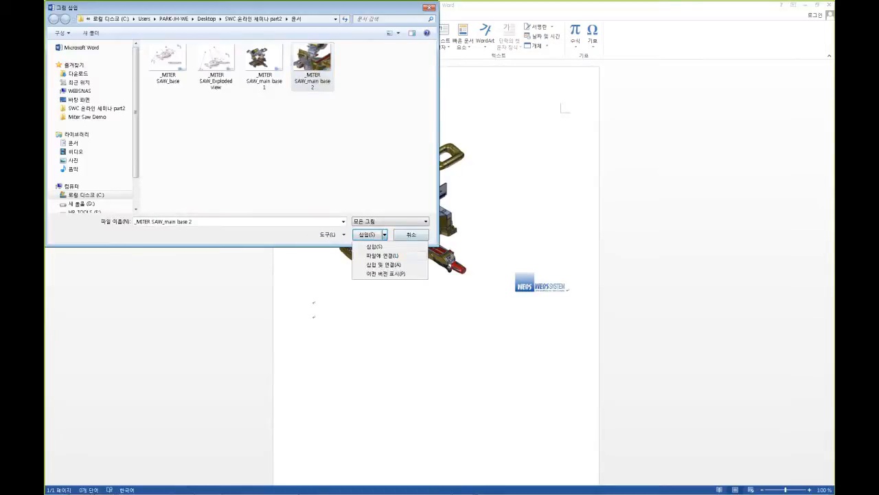
{"action": "left_click", "coordinate": [374, 246]}
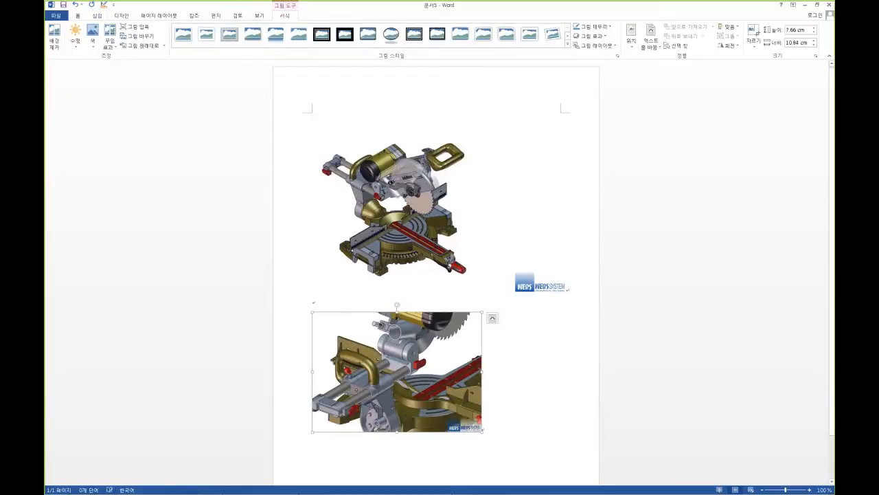
Enlarge the inserted saw close-up proportionally while keeping it within the first page, and deselect it.
{"action": "left_click_drag", "start_coordinate": [481, 432], "coordinate": [625, 476]}
{"action": "key", "text": "ctrl+z"}
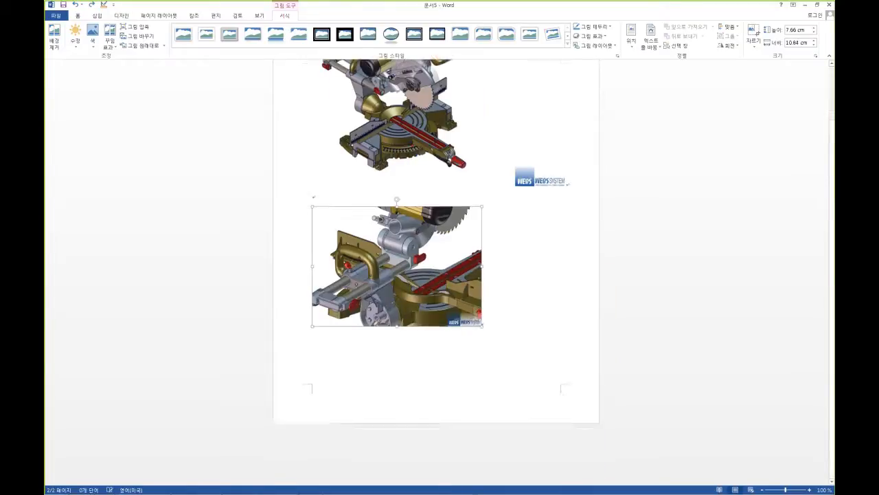
{"action": "left_click_drag", "start_coordinate": [482, 382], "coordinate": [538, 421]}
{"action": "left_click", "coordinate": [558, 406]}
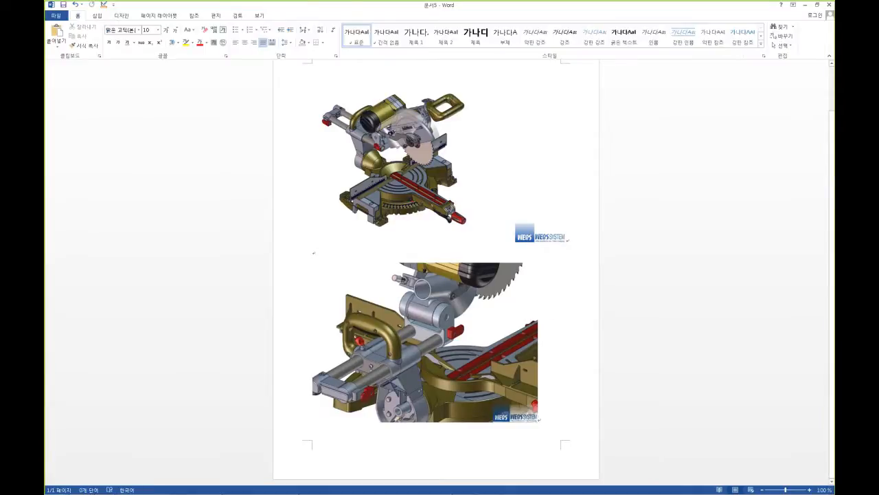
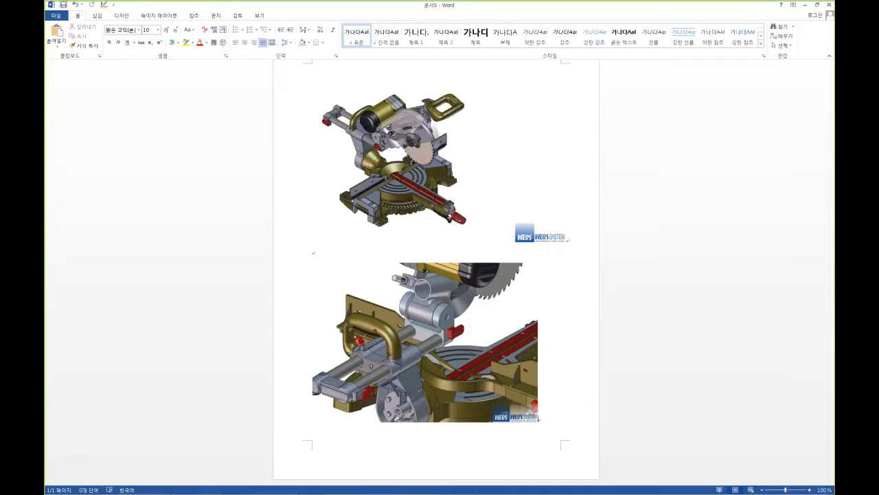
Save the document as 문서5 in the 문서 folder inside SWC 온라인 세미나 part2.
{"action": "key", "text": "ctrl+s"}
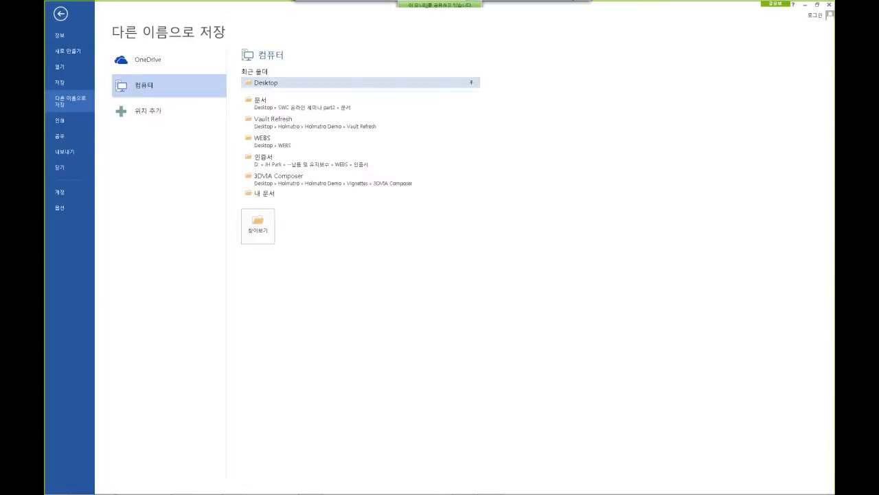
{"action": "left_click", "coordinate": [274, 82]}
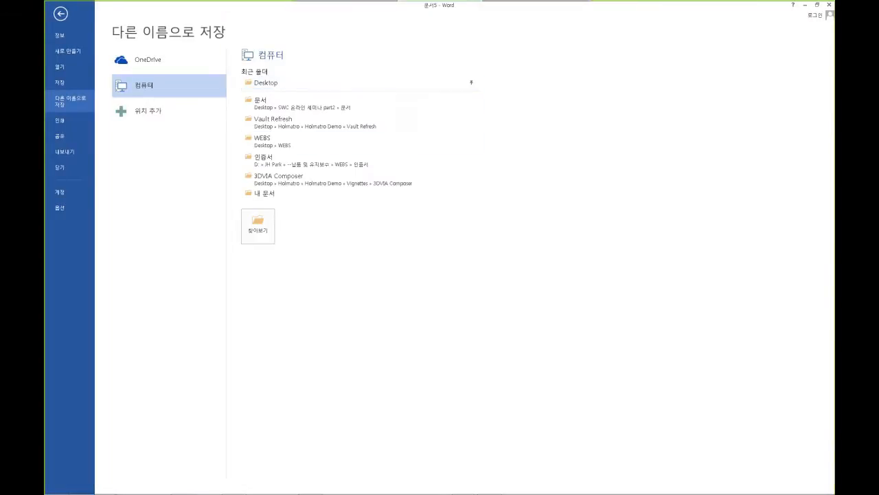
{"action": "double_click", "coordinate": [157, 99]}
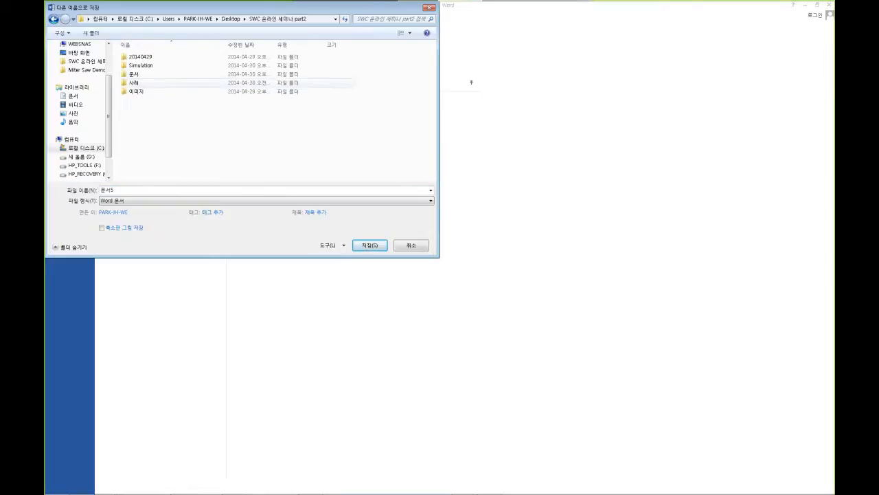
{"action": "left_click", "coordinate": [134, 74]}
{"action": "double_click", "coordinate": [134, 74]}
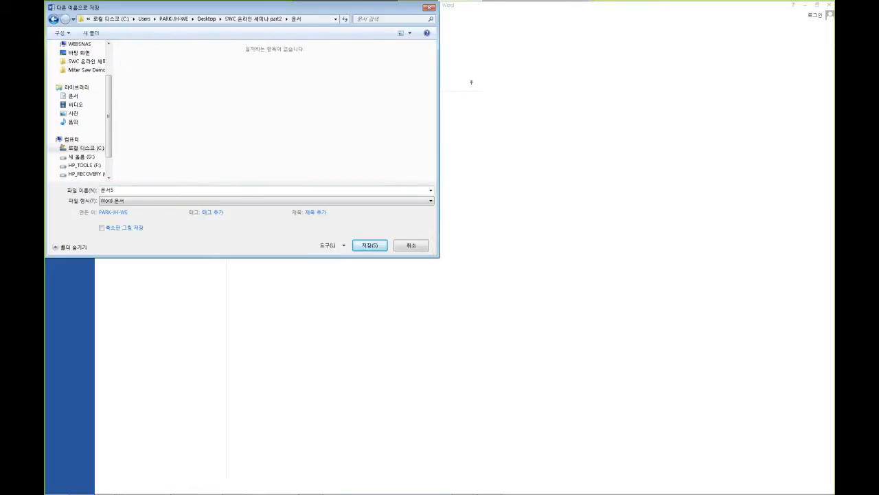
{"action": "key", "text": "Return"}
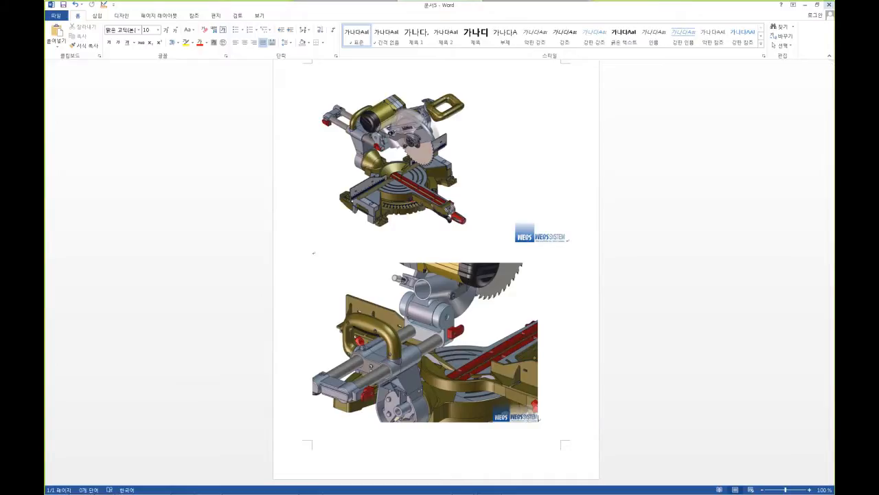
Close the Word document and show the main base 1 view in SolidWorks Composer, closing in on the saw blade.
{"action": "left_click", "coordinate": [829, 5]}
{"action": "left_click", "coordinate": [628, 106]}
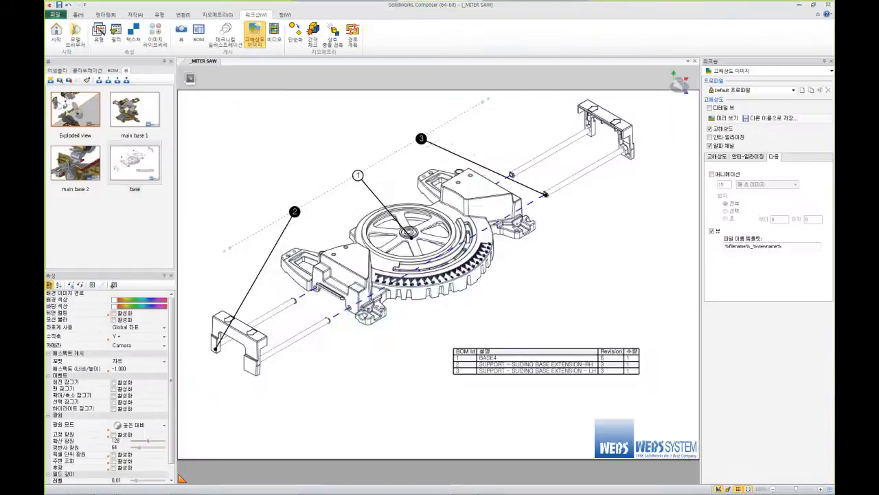
{"action": "left_click", "coordinate": [135, 110]}
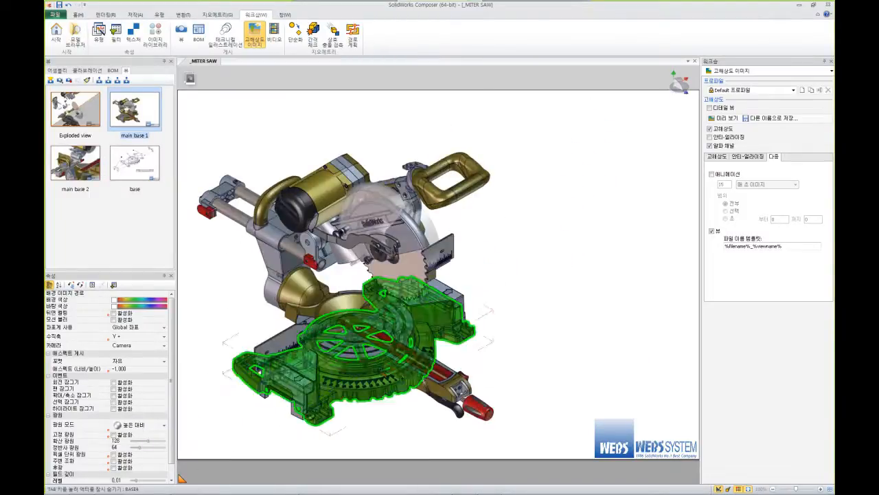
{"action": "scroll", "coordinate": [312, 199], "scroll_direction": "up", "scroll_amount": 5}
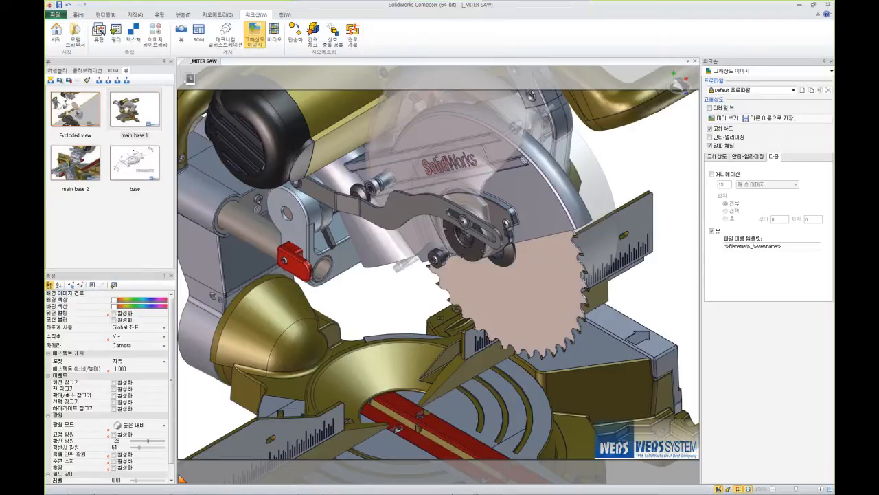
Switch to SolidWorks, bring up the _MITER SAW assembly, and locate the new yoke part between the motor head and the slide shafts.
{"action": "mouse_move", "coordinate": [465, 493]}
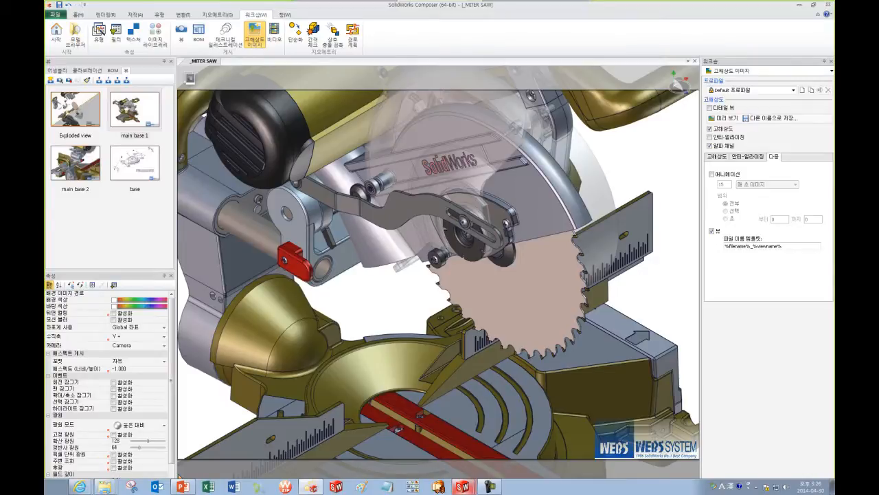
{"action": "left_click", "coordinate": [463, 486]}
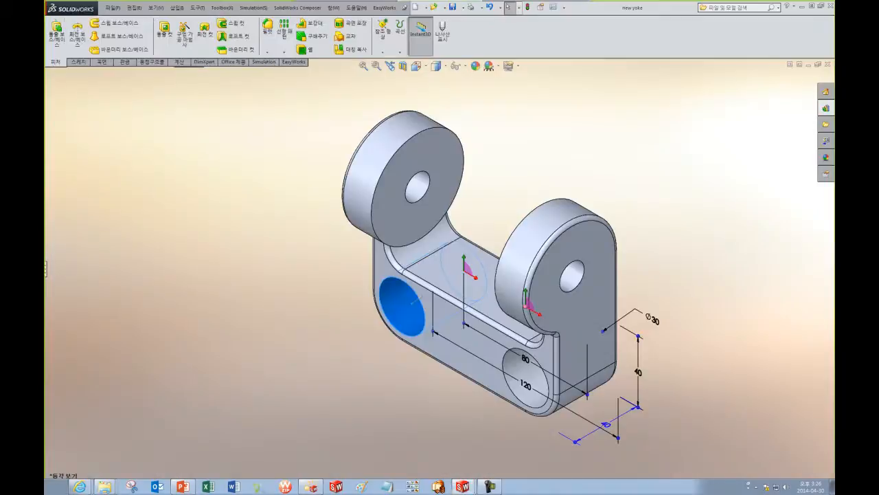
{"action": "key", "text": "ctrl+Tab"}
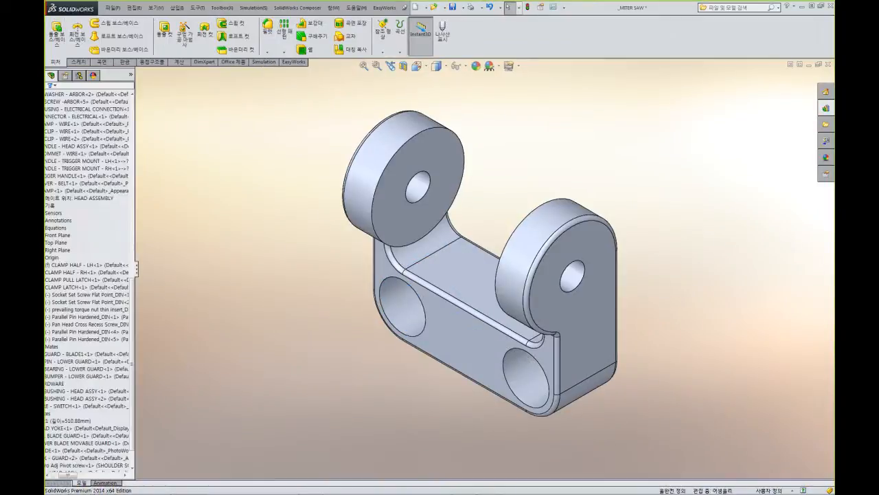
{"action": "middle_click_drag", "start_coordinate": [421, 296], "coordinate": [486, 303]}
{"action": "middle_click_drag", "start_coordinate": [404, 338], "coordinate": [439, 301]}
{"action": "scroll", "coordinate": [417, 306], "scroll_direction": "down", "scroll_amount": 4}
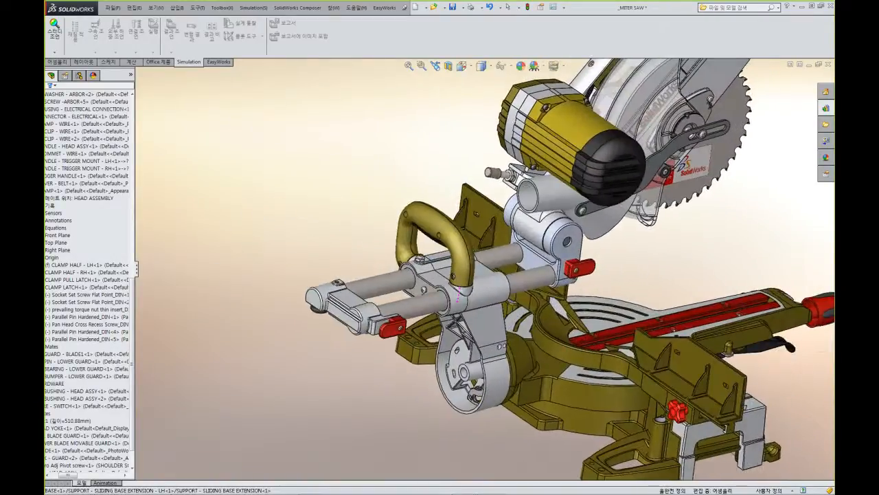
{"action": "left_click", "coordinate": [533, 257]}
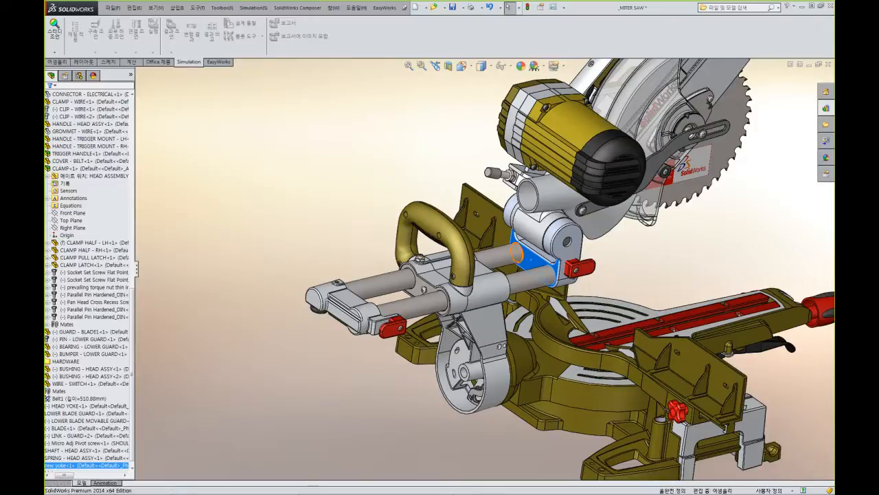
{"action": "scroll", "coordinate": [88, 282], "scroll_direction": "up", "scroll_amount": 1}
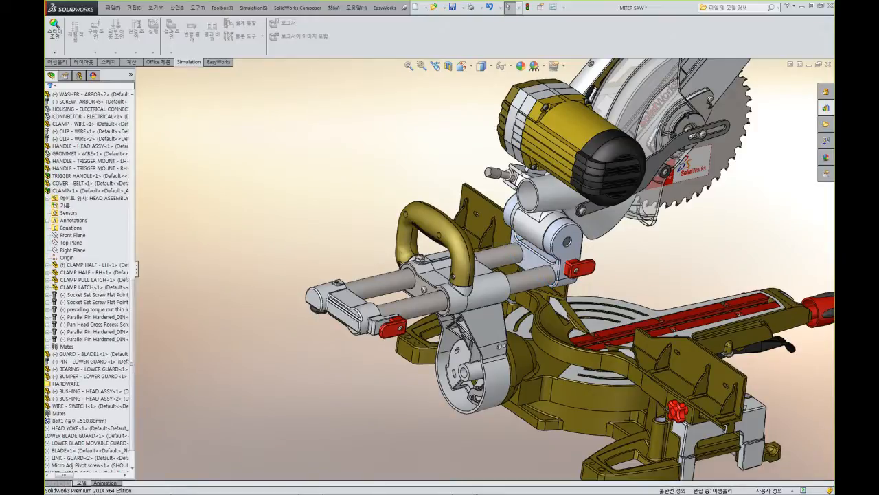
Activate the assembly's Design Validation configuration and create a new static simulation study for it.
{"action": "left_click", "coordinate": [79, 75]}
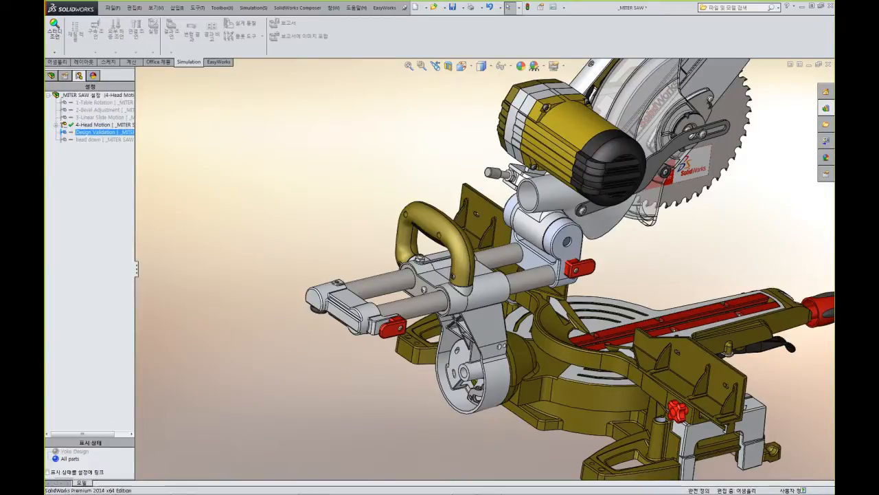
{"action": "middle_click_drag", "start_coordinate": [446, 275], "coordinate": [472, 289]}
{"action": "scroll", "coordinate": [424, 247], "scroll_direction": "up", "scroll_amount": 3}
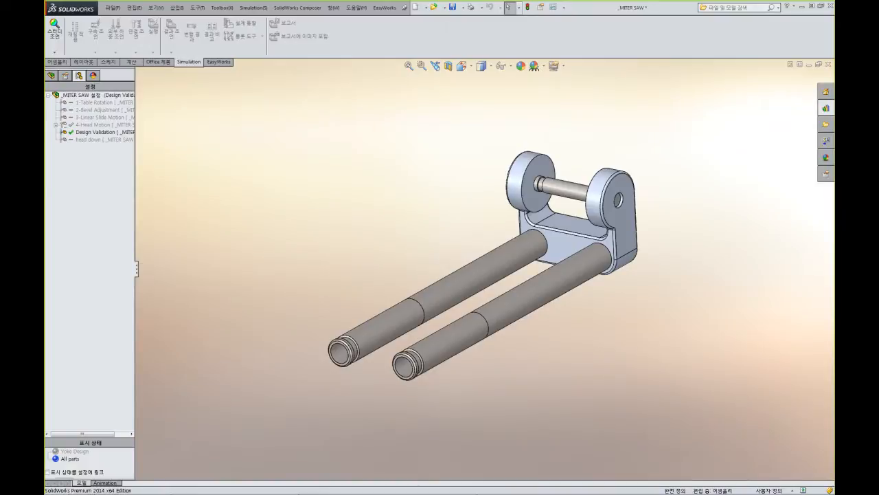
{"action": "left_click", "coordinate": [55, 53]}
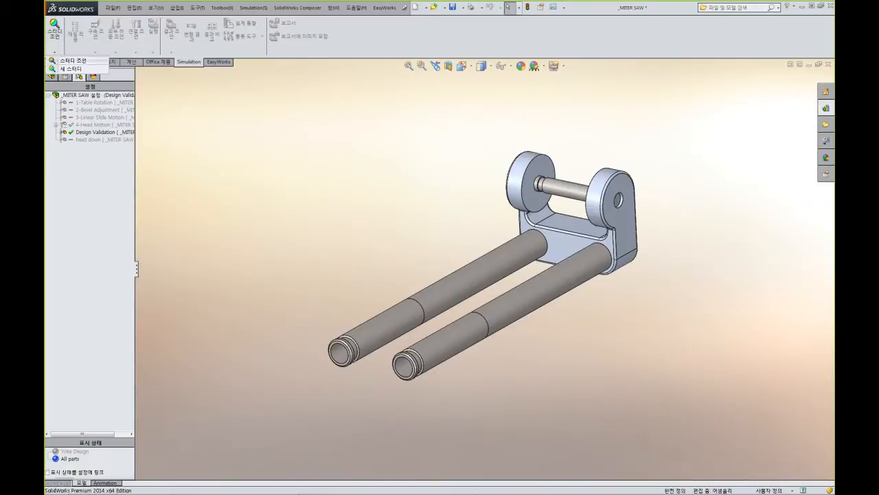
{"action": "left_click", "coordinate": [71, 69]}
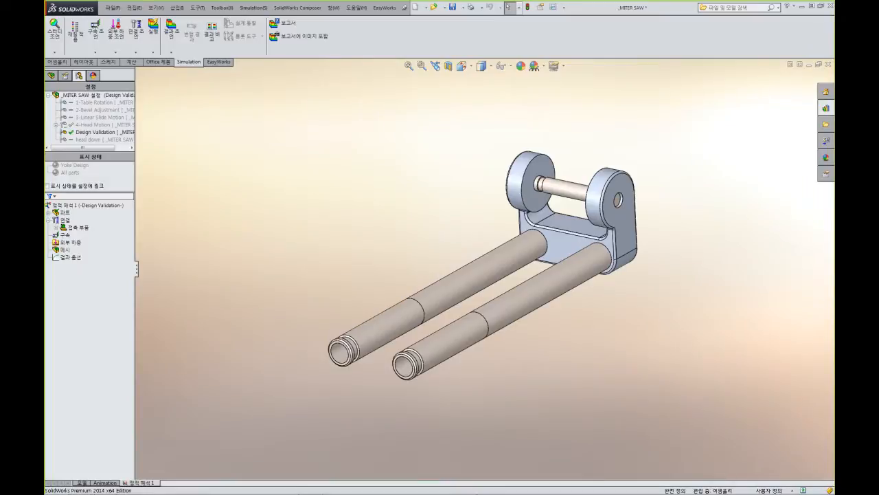
Apply a fixed geometry fixture to the cylindrical end-section faces of both linear bearing slide shafts, away from the yoke.
{"action": "left_click", "coordinate": [382, 328]}
{"action": "left_click", "coordinate": [450, 333], "text": "ctrl"}
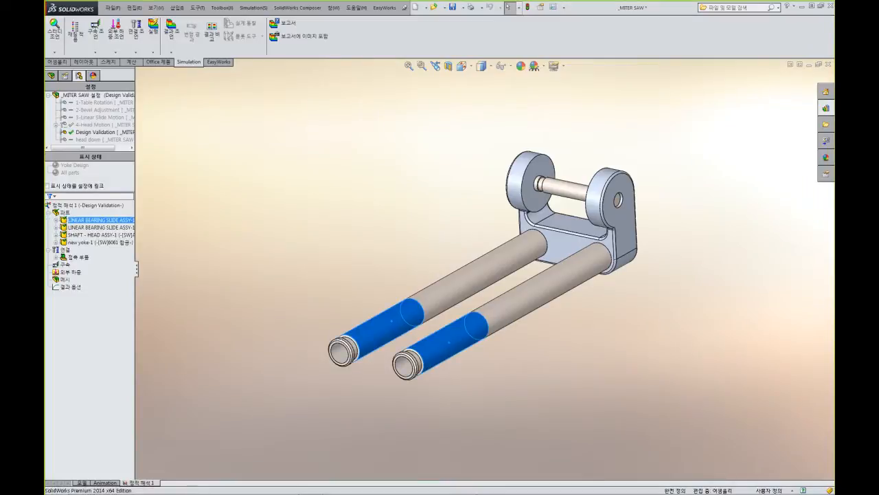
{"action": "left_click", "coordinate": [65, 263]}
{"action": "right_click", "coordinate": [65, 264]}
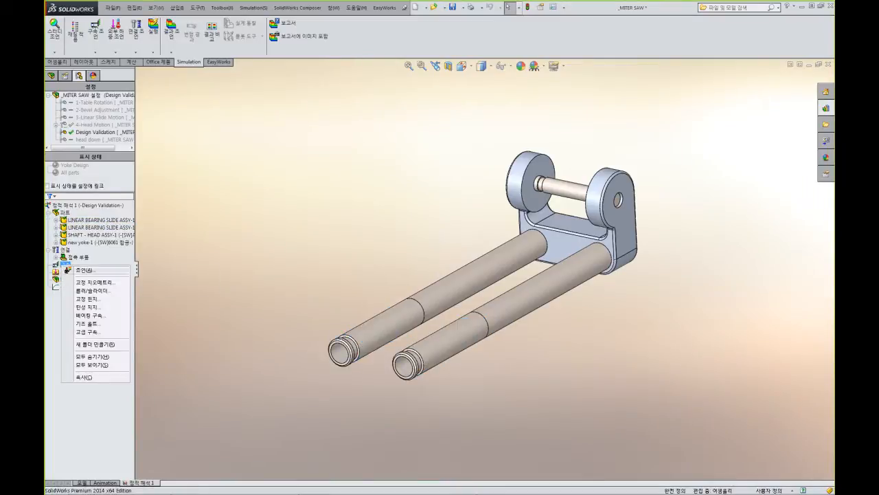
{"action": "key", "text": "Escape"}
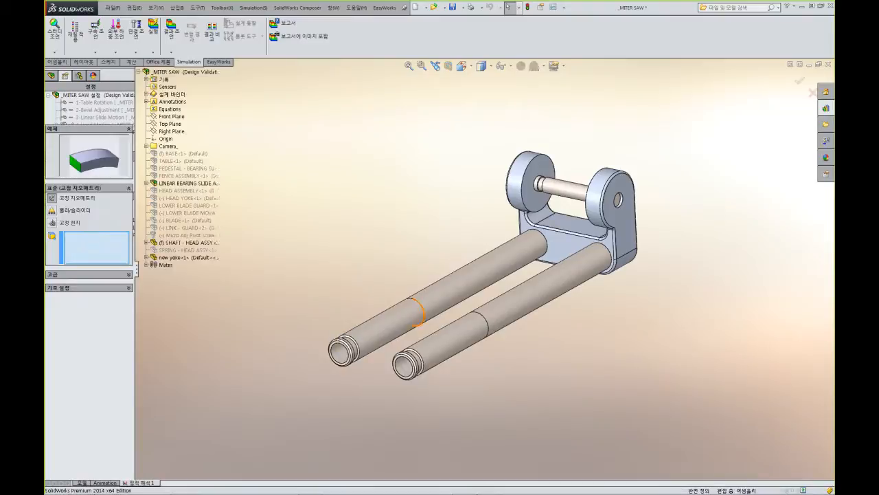
{"action": "left_click", "coordinate": [385, 324]}
{"action": "left_click", "coordinate": [450, 337]}
{"action": "key", "text": "Return"}
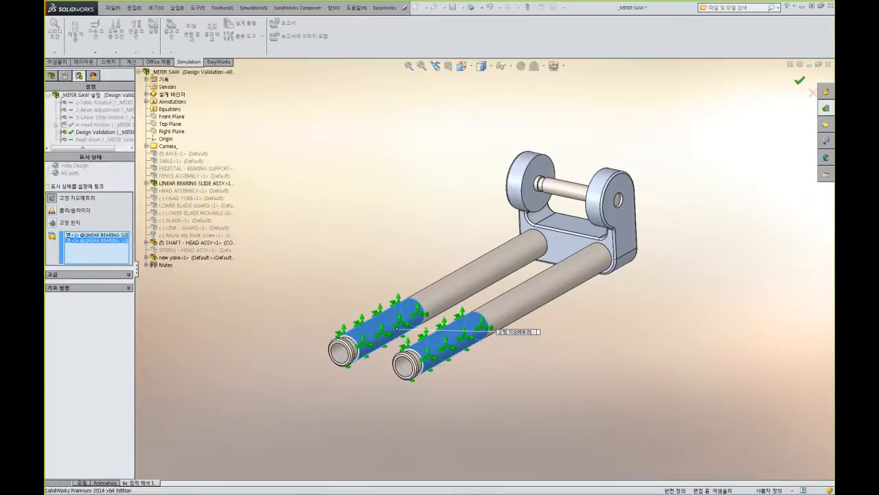
Start a force load on the narrow cylindrical groove face at one end of the head shaft, beside the yoke's round boss.
{"action": "middle_click_drag", "start_coordinate": [536, 192], "coordinate": [569, 205]}
{"action": "scroll", "coordinate": [555, 185], "scroll_direction": "down", "scroll_amount": 5}
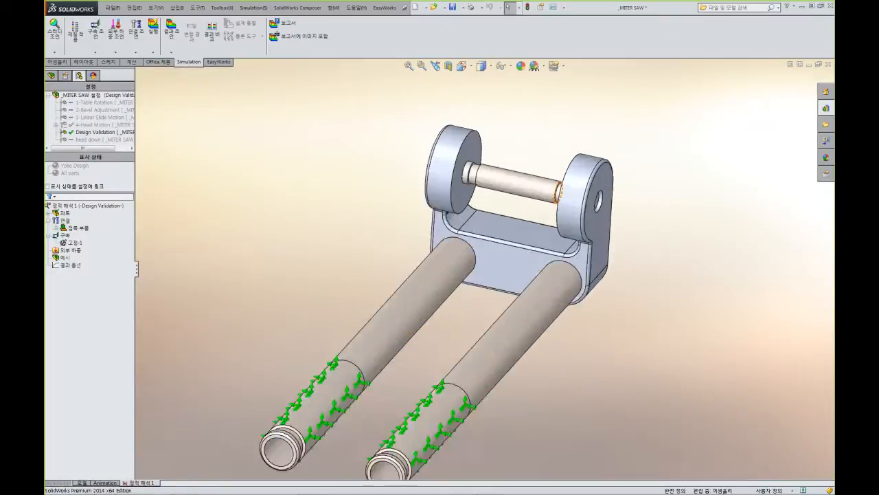
{"action": "left_click", "coordinate": [420, 186]}
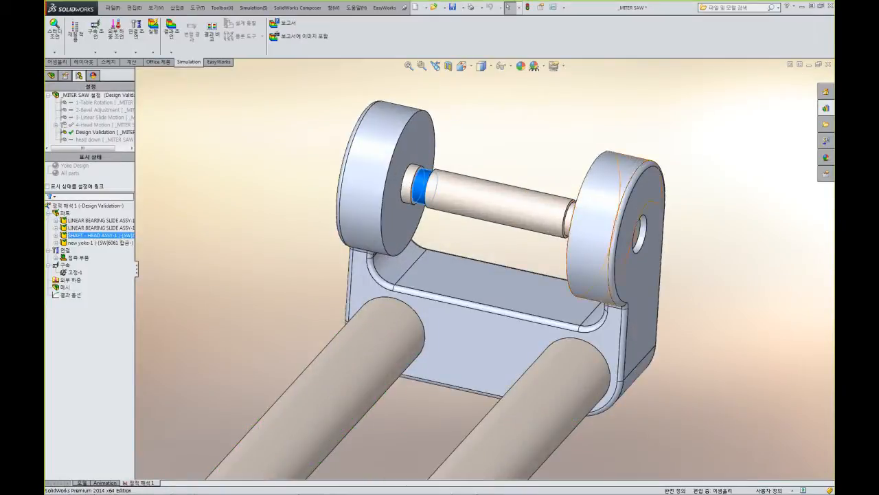
{"action": "key", "text": "Escape"}
{"action": "right_click", "coordinate": [70, 280]}
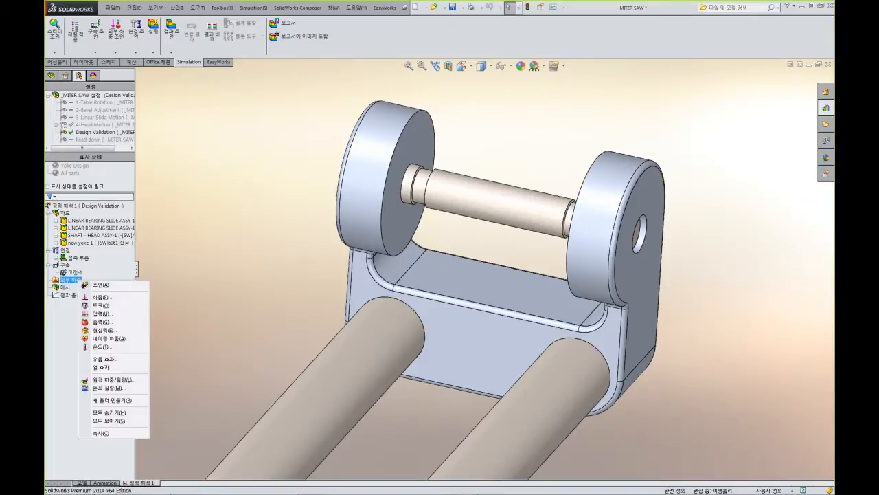
{"action": "left_click", "coordinate": [96, 286]}
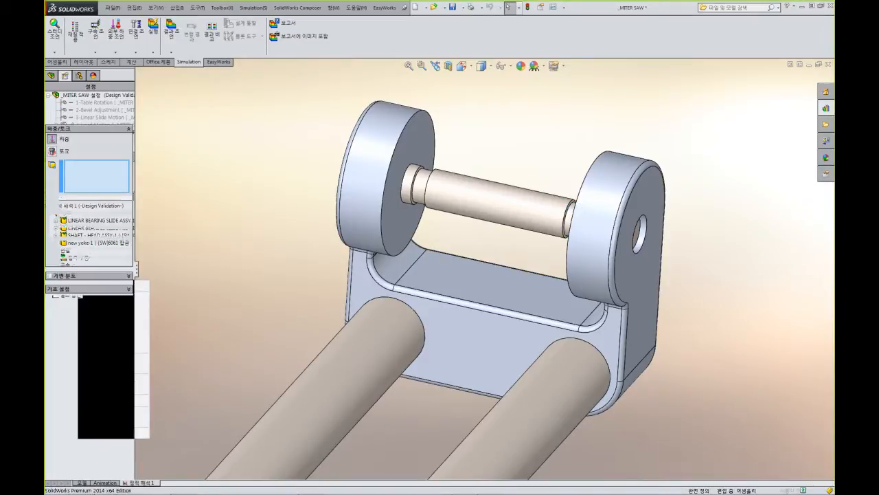
{"action": "left_click", "coordinate": [419, 184]}
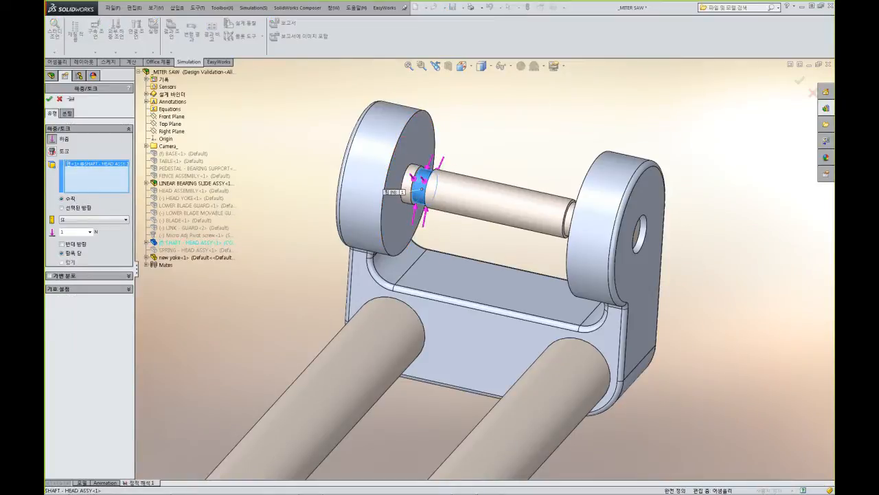
{"action": "scroll", "coordinate": [433, 168], "scroll_direction": "down", "scroll_amount": 3}
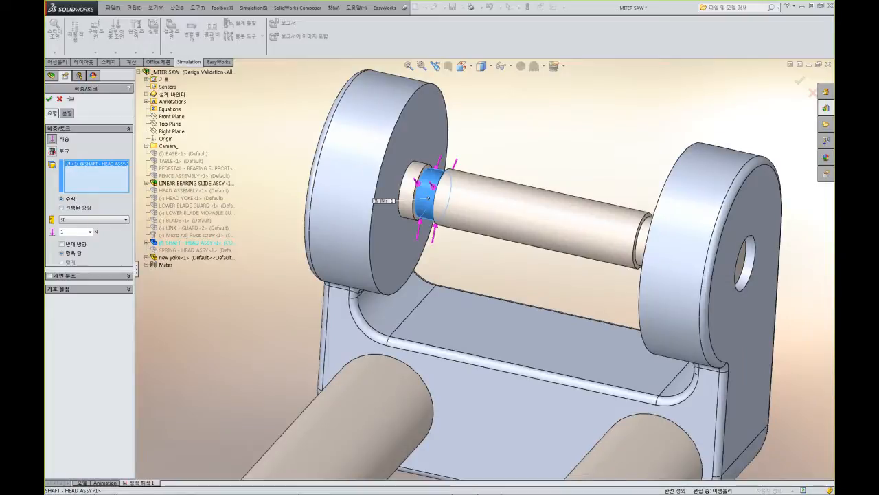
{"action": "scroll", "coordinate": [487, 260], "scroll_direction": "up", "scroll_amount": 3}
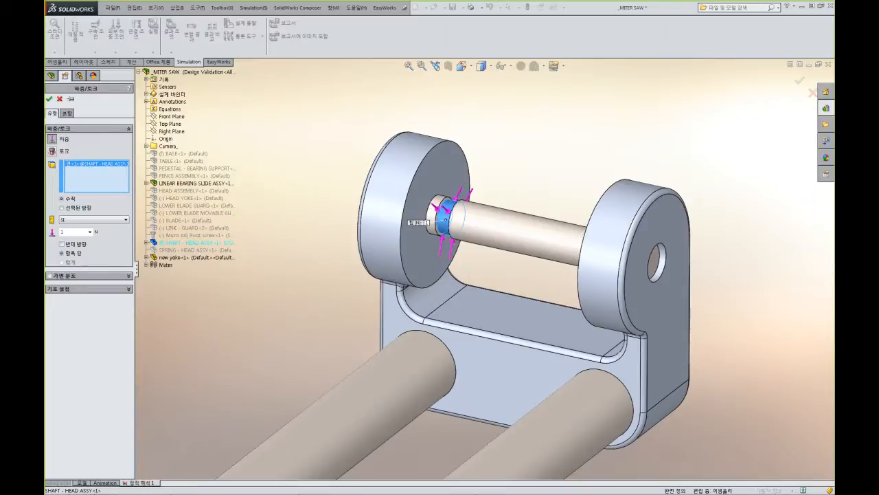
Define the groove force along a selected direction, normal to the Front Plane, with a value of 750 N per item.
{"action": "left_click", "coordinate": [62, 207]}
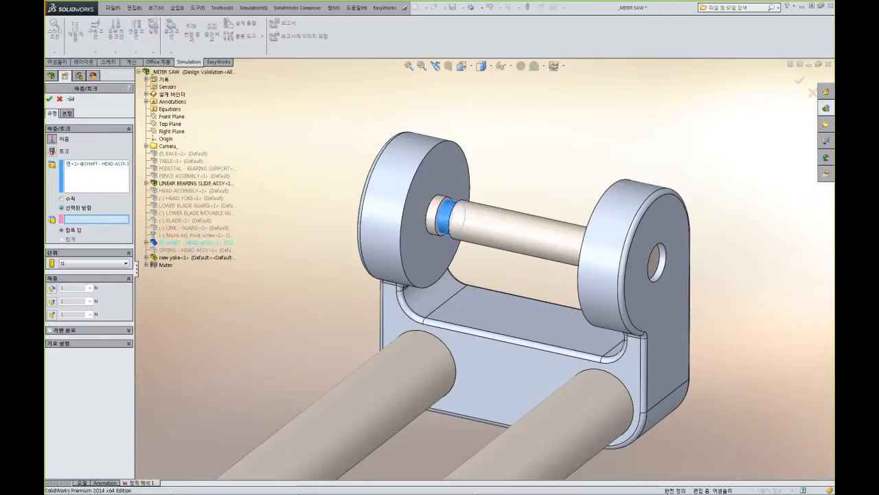
{"action": "left_click", "coordinate": [172, 116]}
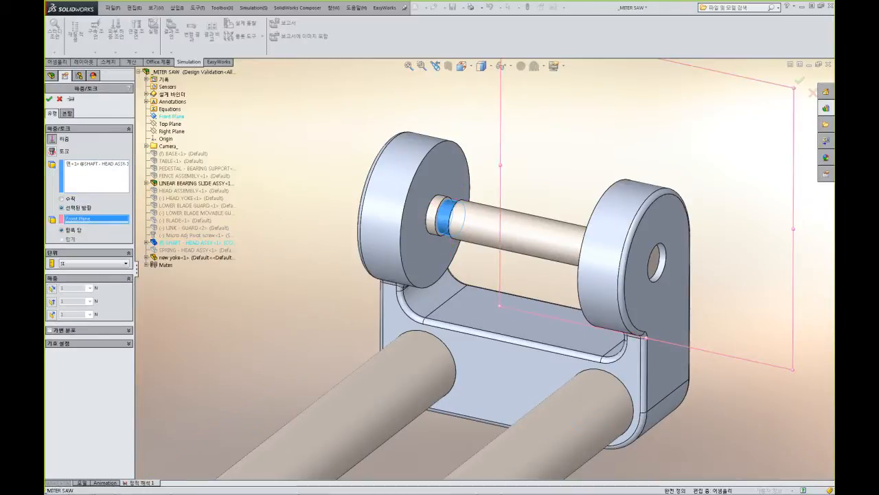
{"action": "left_click", "coordinate": [52, 314]}
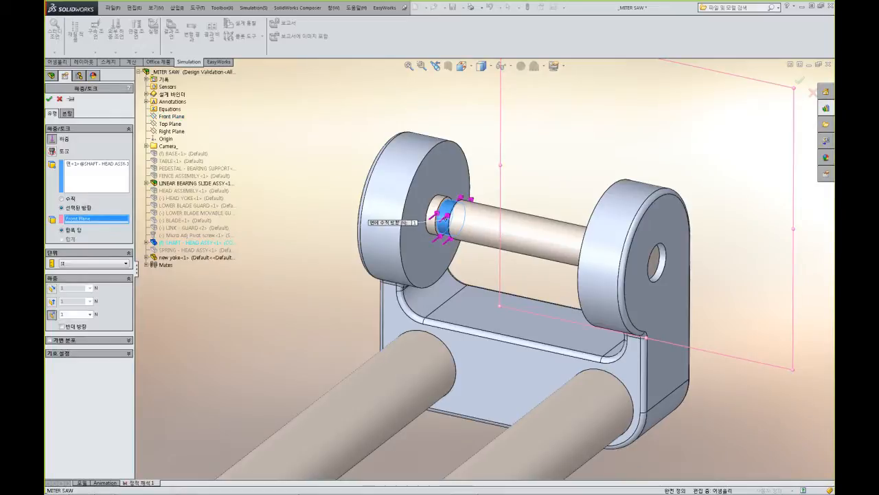
{"action": "type", "text": "750"}
{"action": "left_click", "coordinate": [48, 99]}
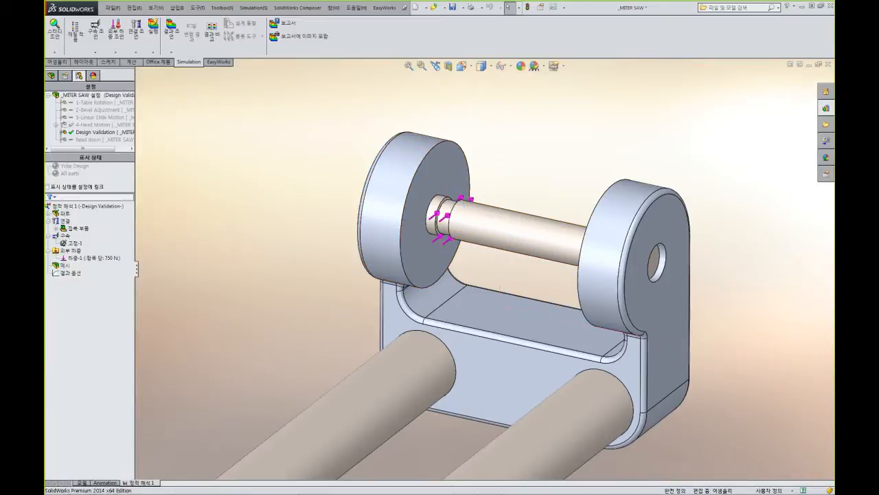
Apply a second force of -750 N, normal to the Front Plane, to the groove face at the opposite end of the head shaft.
{"action": "middle_click_drag", "start_coordinate": [461, 481], "coordinate": [426, 476]}
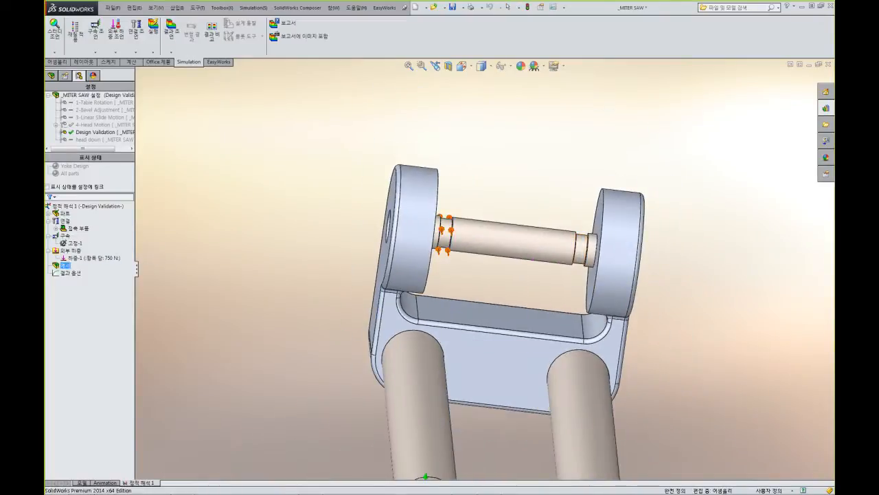
{"action": "right_click", "coordinate": [70, 250]}
{"action": "left_click", "coordinate": [93, 270]}
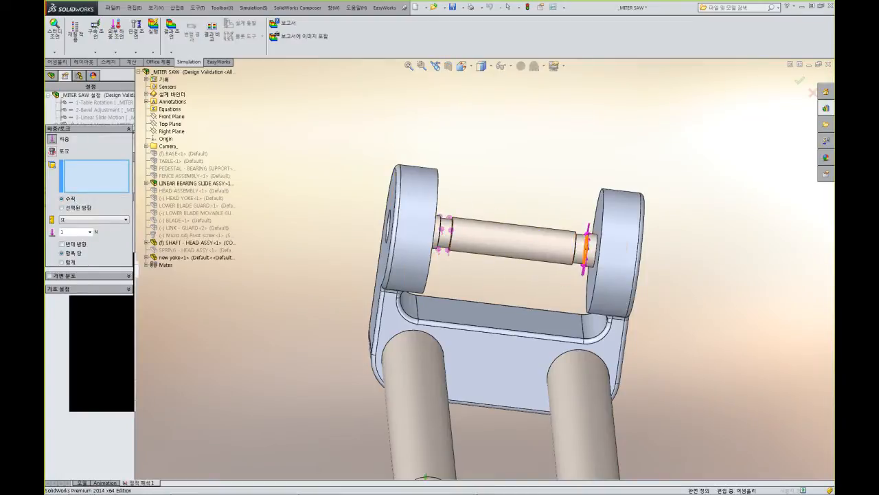
{"action": "left_click", "coordinate": [582, 248]}
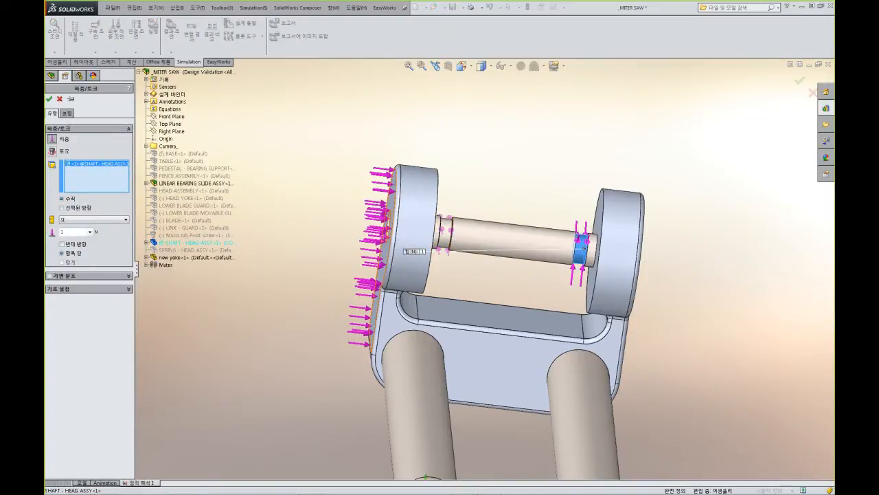
{"action": "left_click", "coordinate": [61, 207]}
{"action": "left_click", "coordinate": [171, 116]}
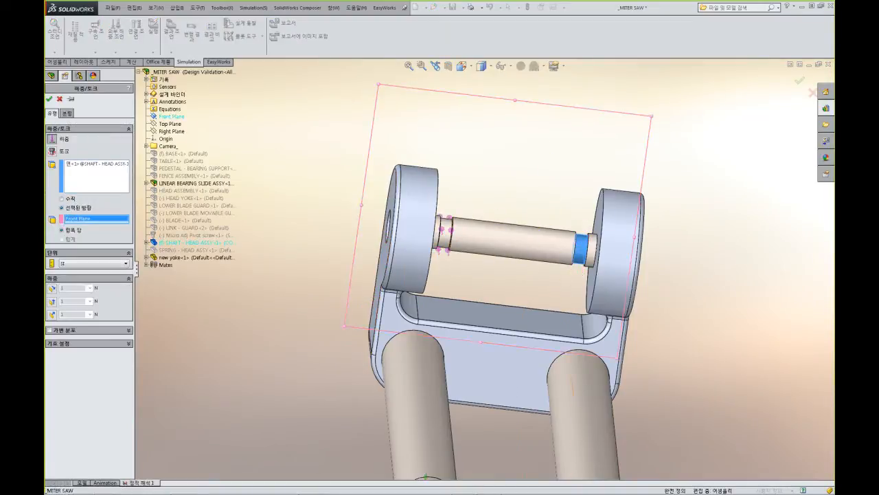
{"action": "type", "text": "-750"}
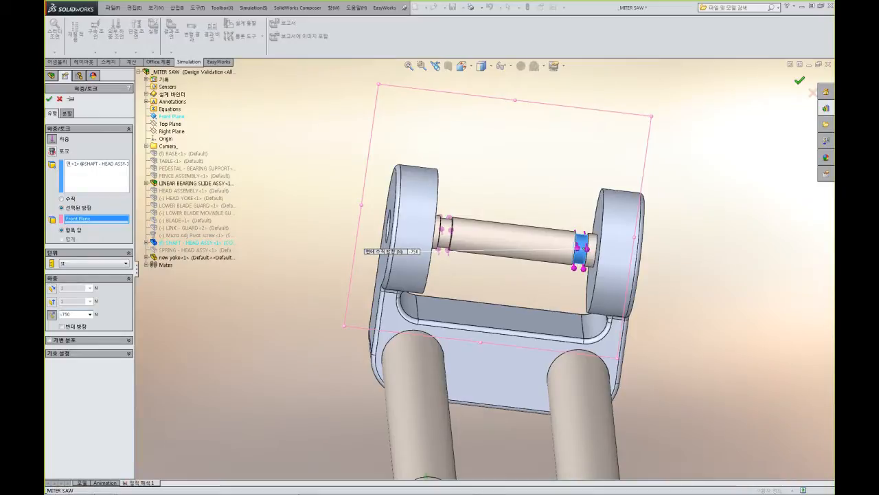
{"action": "key", "text": "Return"}
Run the static study of the yoke and slide shafts with both opposing forces applied.
{"action": "middle_click_drag", "start_coordinate": [494, 309], "coordinate": [426, 208]}
{"action": "scroll", "coordinate": [484, 273], "scroll_direction": "up", "scroll_amount": 2}
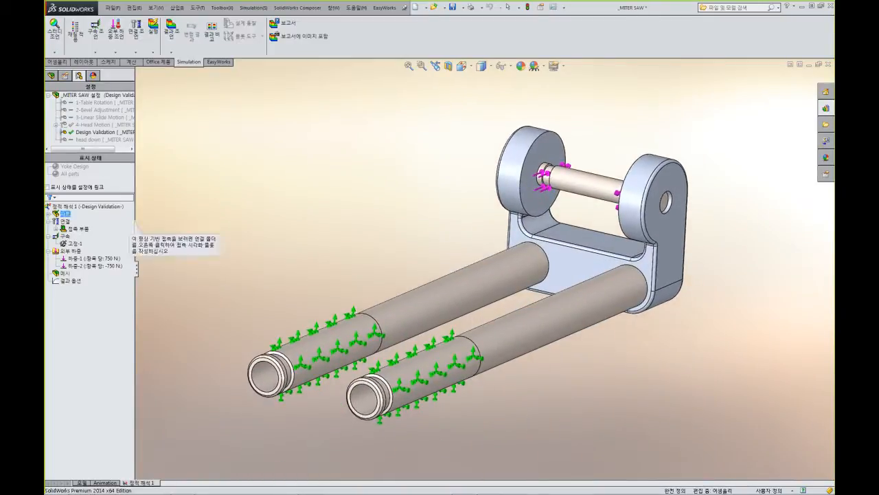
{"action": "right_click", "coordinate": [128, 206]}
{"action": "left_click", "coordinate": [141, 213]}
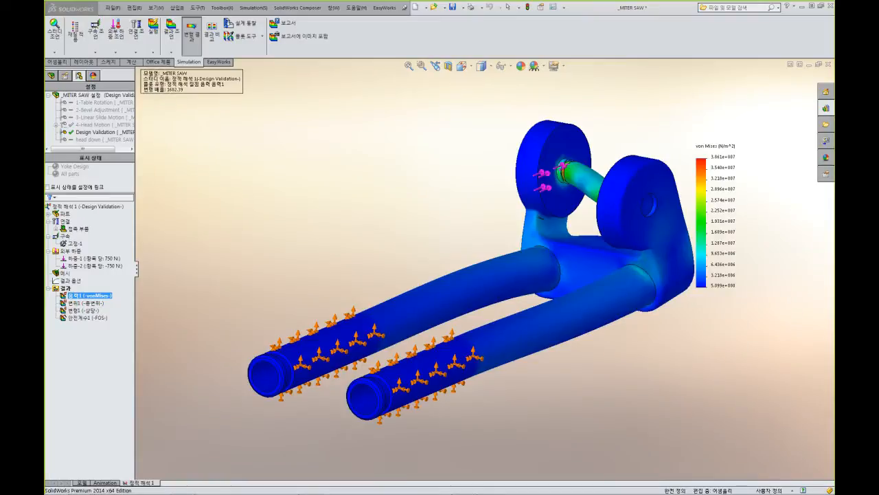
Place the von Mises stress plot's information label nearer the model, and show the factor of safety plot with its label repositioned likewise.
{"action": "left_click_drag", "start_coordinate": [164, 77], "coordinate": [327, 180]}
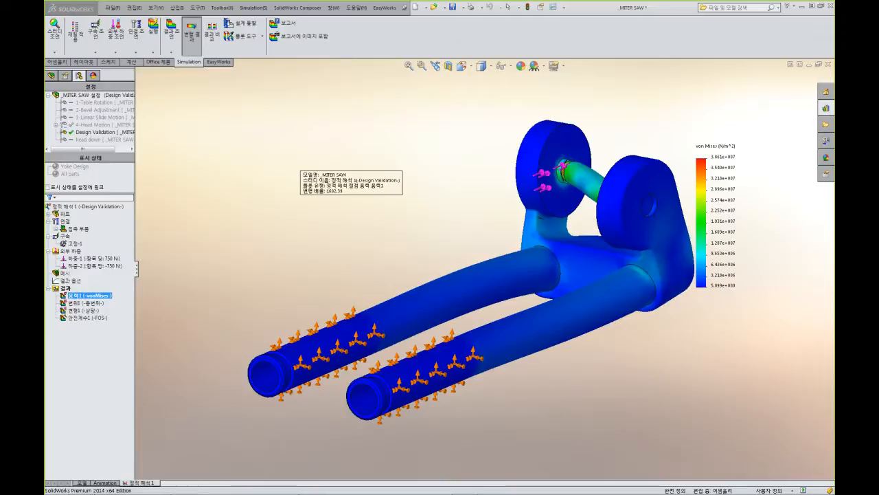
{"action": "left_click", "coordinate": [88, 317]}
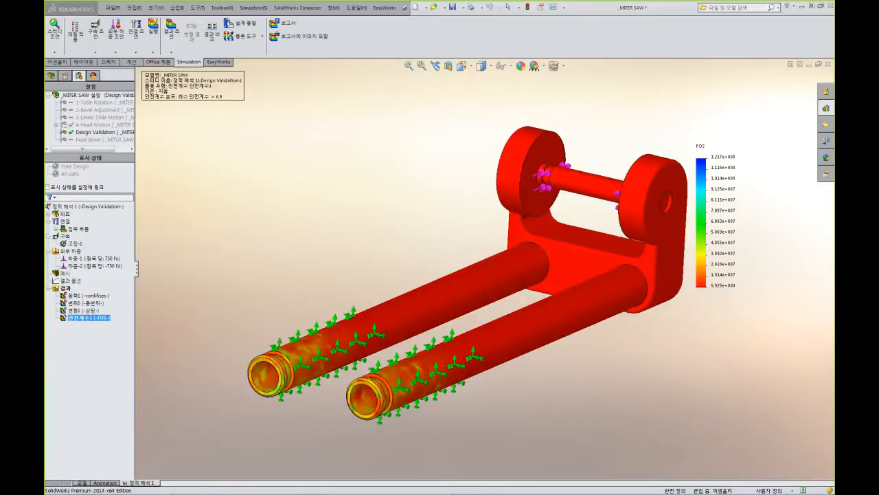
{"action": "left_click_drag", "start_coordinate": [192, 86], "coordinate": [334, 192]}
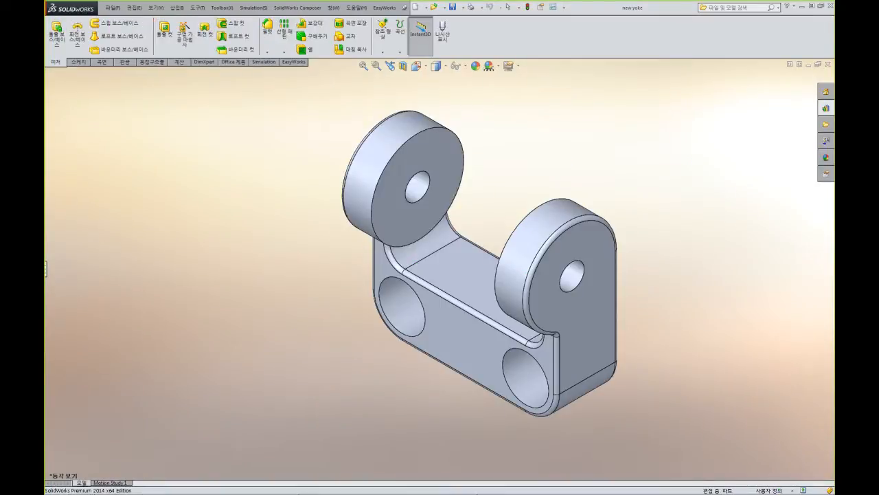
Insert the Rib-Cutouts library feature from the Saw Features folder on the outer face of the new yoke's round boss.
{"action": "middle_click_drag", "start_coordinate": [474, 281], "coordinate": [496, 270]}
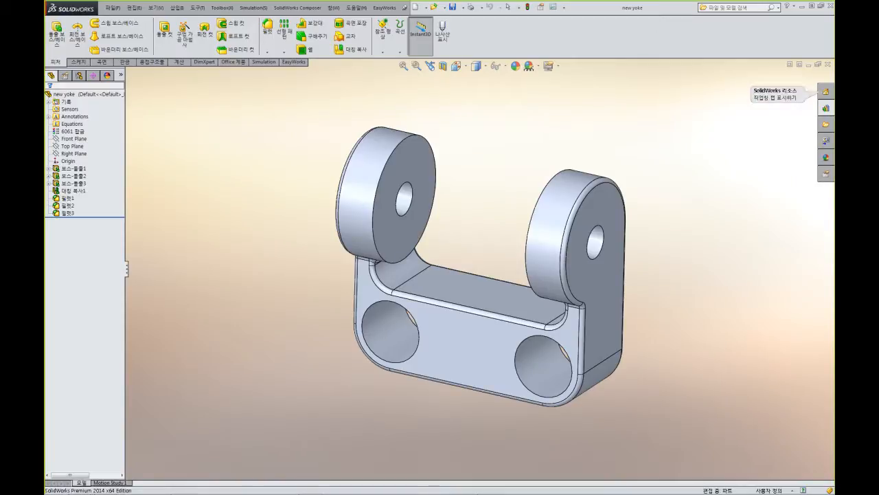
{"action": "left_click", "coordinate": [826, 108]}
{"action": "left_click", "coordinate": [737, 108]}
{"action": "mouse_move", "coordinate": [728, 187]}
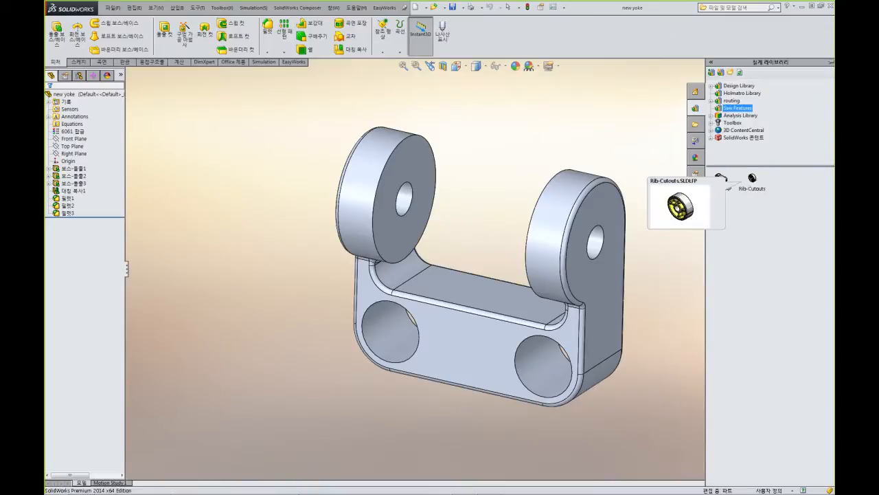
{"action": "left_click_drag", "start_coordinate": [721, 180], "coordinate": [574, 199]}
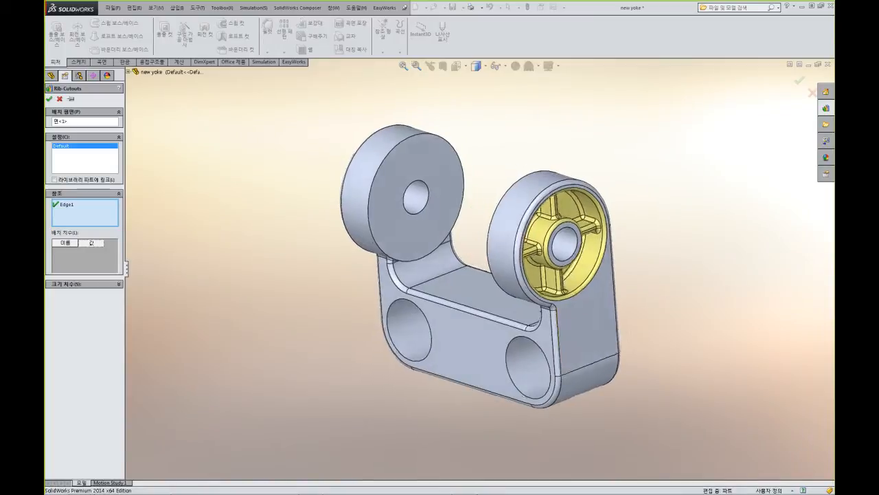
{"action": "left_click", "coordinate": [799, 81]}
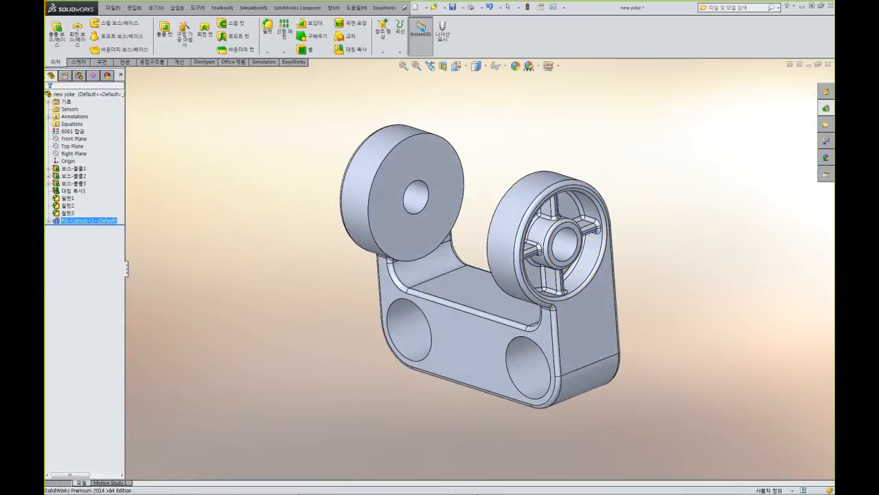
Move the Rib-Cutouts feature ahead of the mirror feature in the new yoke's feature order.
{"action": "middle_click_drag", "start_coordinate": [481, 275], "coordinate": [550, 233]}
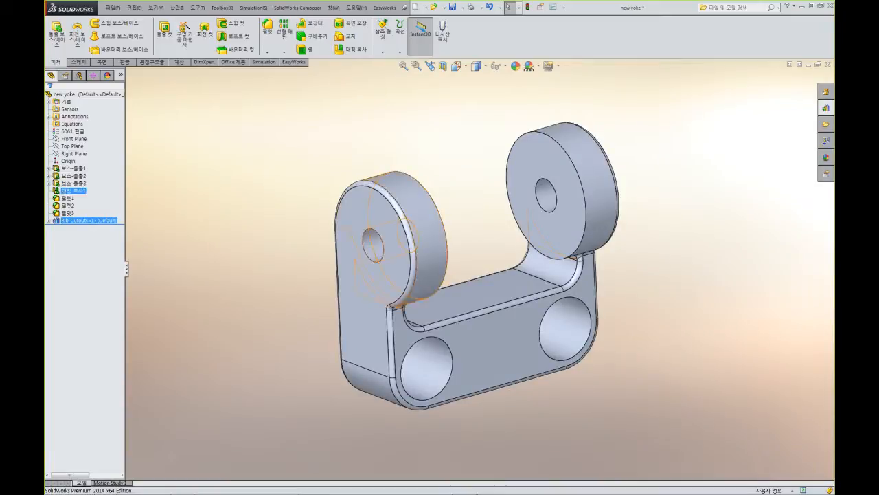
{"action": "left_click", "coordinate": [88, 221]}
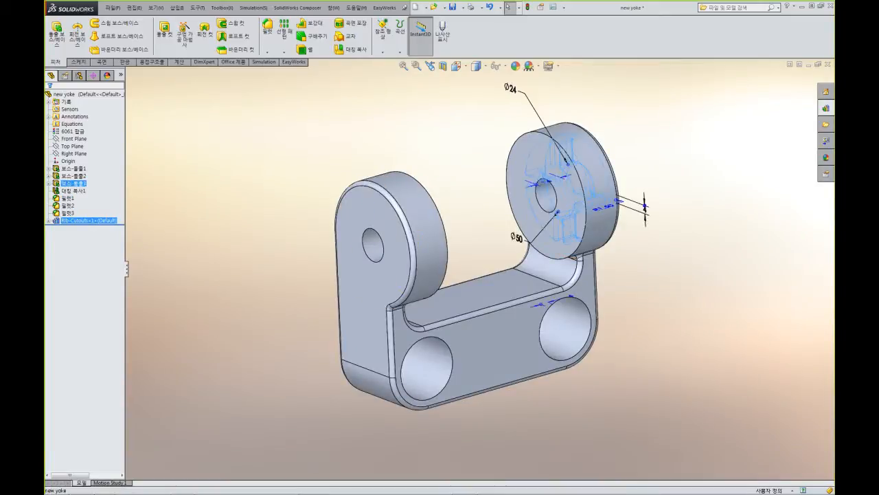
{"action": "left_click_drag", "start_coordinate": [74, 183], "coordinate": [74, 185]}
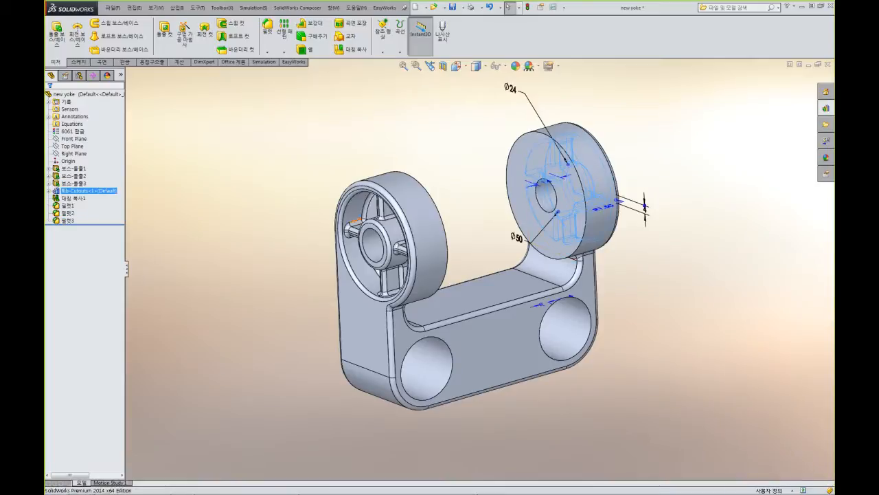
{"action": "key", "text": "Escape"}
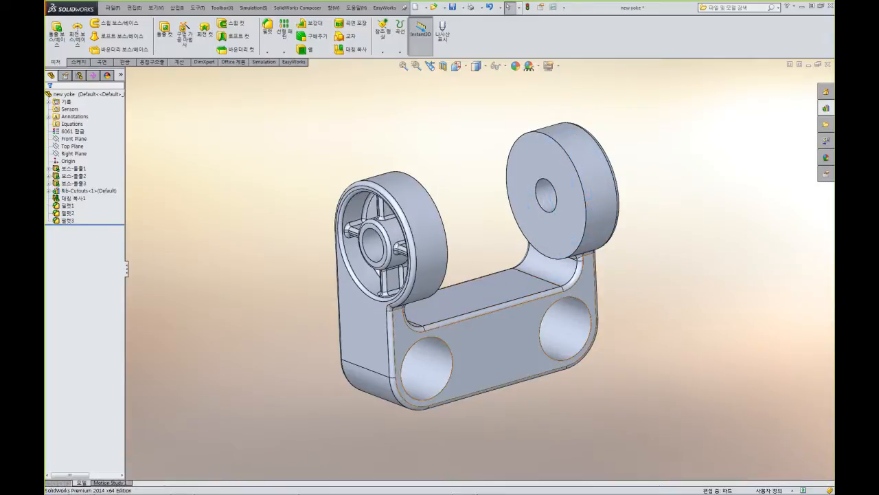
Place the END CAP library feature on the yoke face between the two large shaft holes.
{"action": "left_click", "coordinate": [826, 108]}
{"action": "mouse_move", "coordinate": [720, 179]}
{"action": "left_mouse_down"}
{"action": "mouse_move", "coordinate": [544, 234]}
{"action": "mouse_move", "coordinate": [500, 346]}
{"action": "left_mouse_up"}
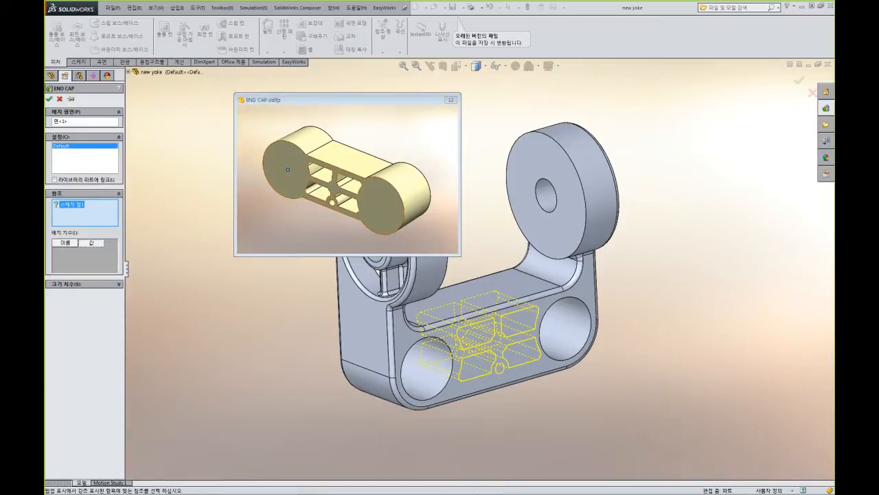
{"action": "middle_click_drag", "start_coordinate": [480, 323], "coordinate": [381, 323]}
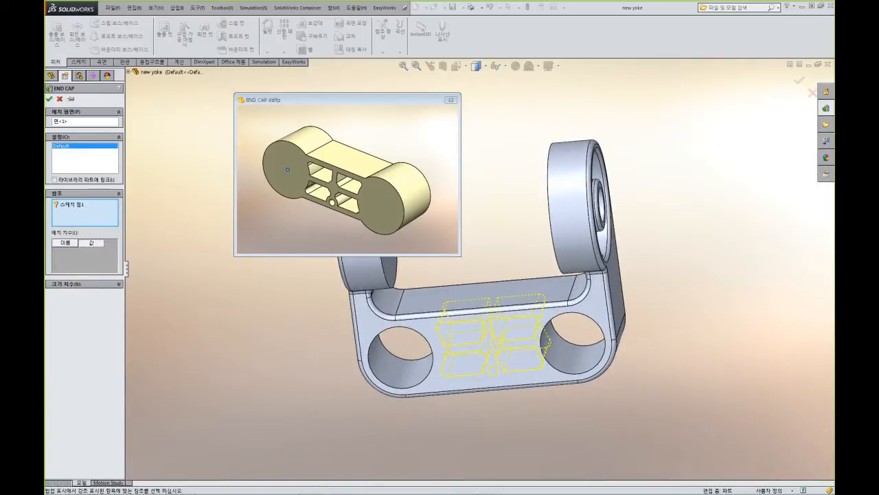
Show the sketch of the yoke's first boss extrusion and use one of its shaft circle centres as the END CAP's sketch point reference.
{"action": "left_click", "coordinate": [129, 72]}
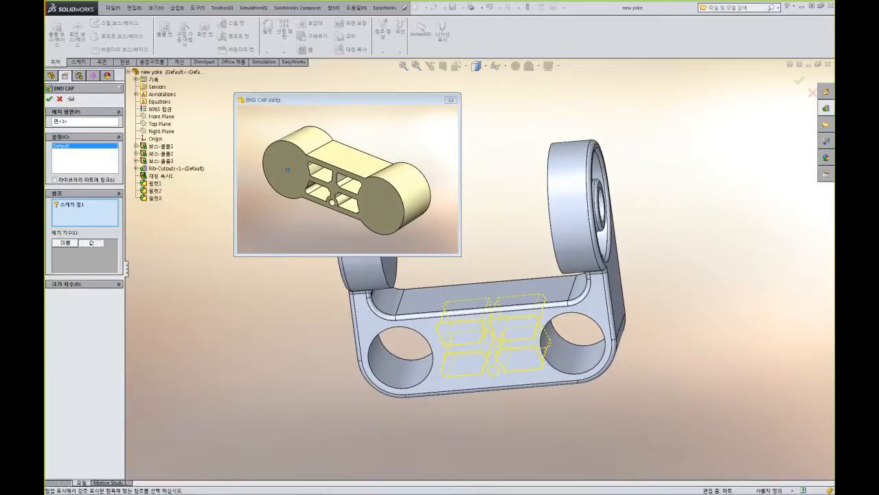
{"action": "left_click", "coordinate": [136, 146]}
{"action": "right_click", "coordinate": [165, 153]}
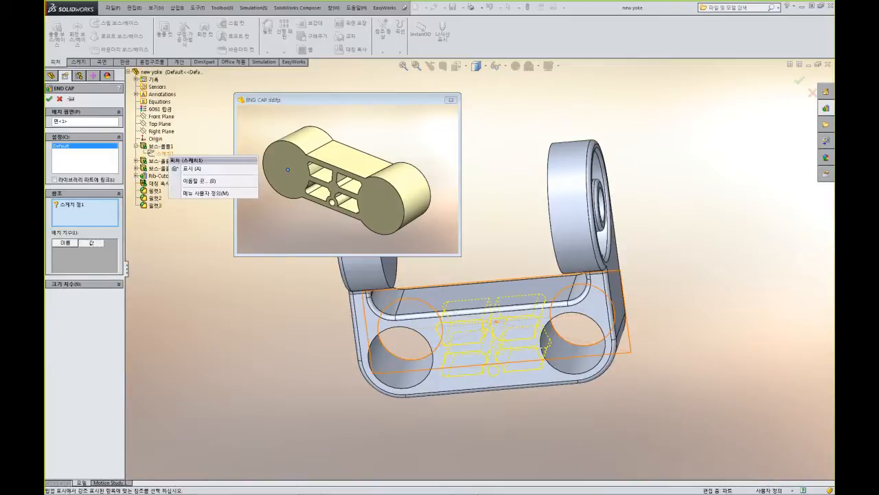
{"action": "left_click", "coordinate": [192, 168]}
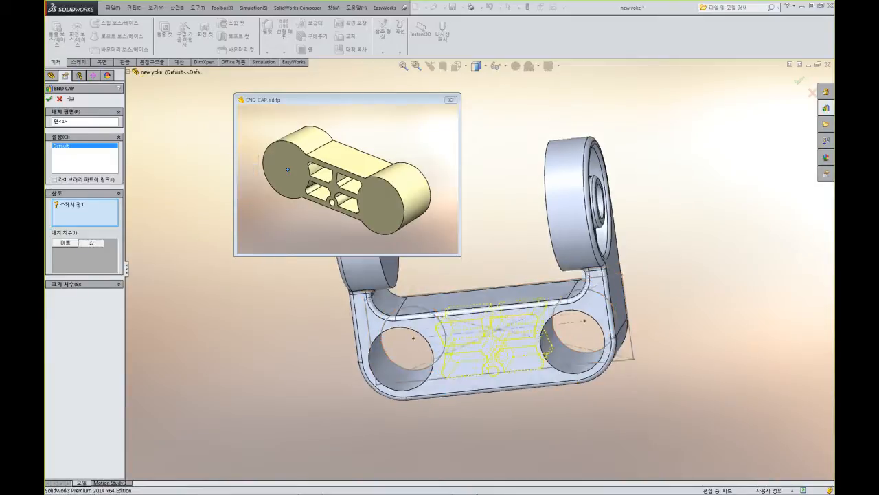
{"action": "left_click", "coordinate": [415, 342]}
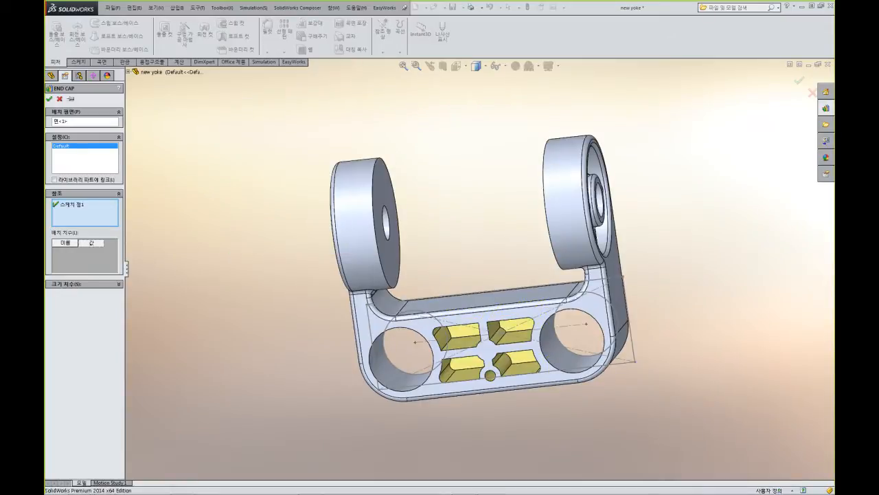
Override the END CAP feature's D12 size dimension with 30 mm and insert the feature into the new yoke.
{"action": "mouse_move", "coordinate": [474, 418]}
{"action": "middle_mouse_down"}
{"action": "mouse_move", "coordinate": [494, 379]}
{"action": "mouse_move", "coordinate": [510, 388]}
{"action": "middle_mouse_up"}
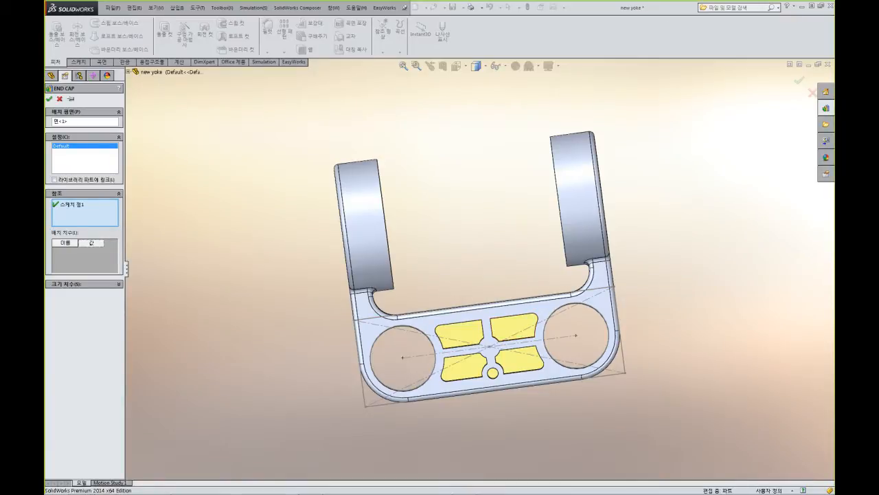
{"action": "left_click", "coordinate": [118, 284]}
{"action": "left_click", "coordinate": [50, 293]}
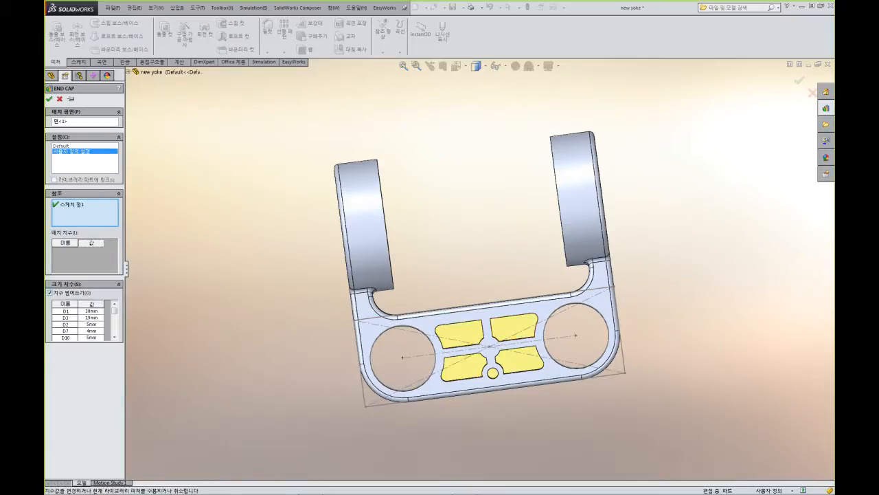
{"action": "left_click", "coordinate": [114, 337]}
{"action": "left_click", "coordinate": [115, 337]}
{"action": "left_click", "coordinate": [115, 337]}
{"action": "left_click", "coordinate": [95, 324]}
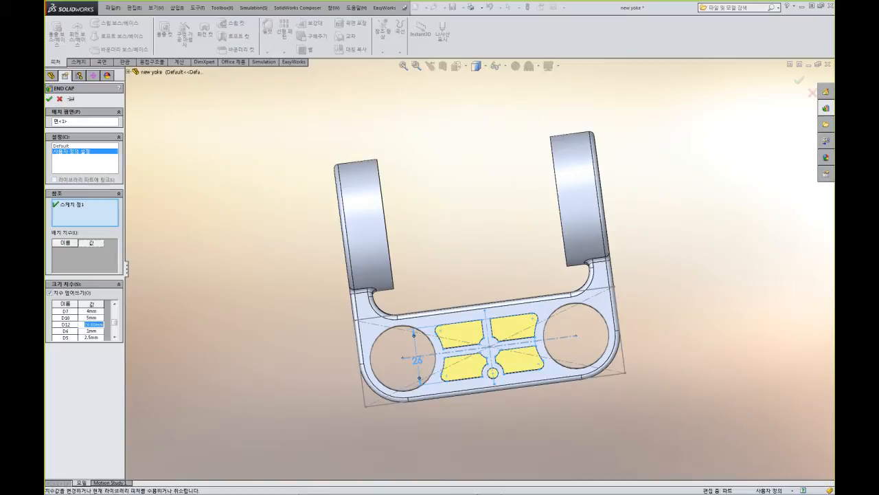
{"action": "type", "text": "30"}
{"action": "key", "text": "Return"}
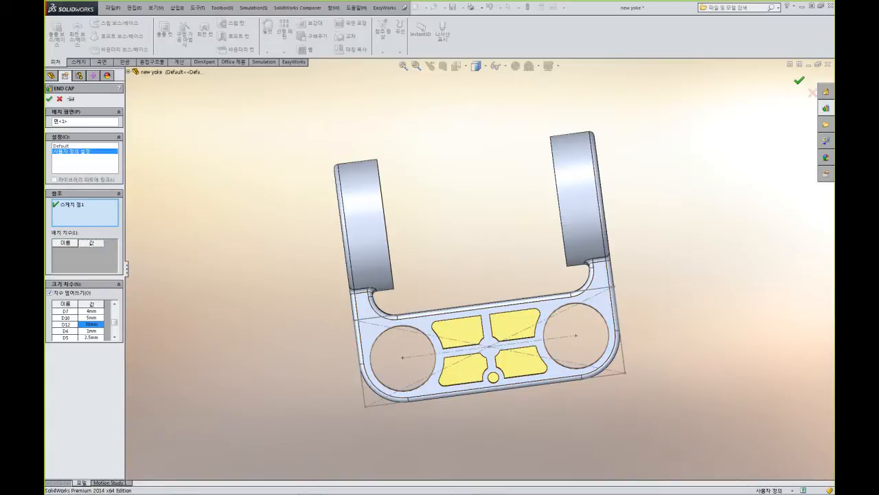
{"action": "left_click", "coordinate": [799, 81]}
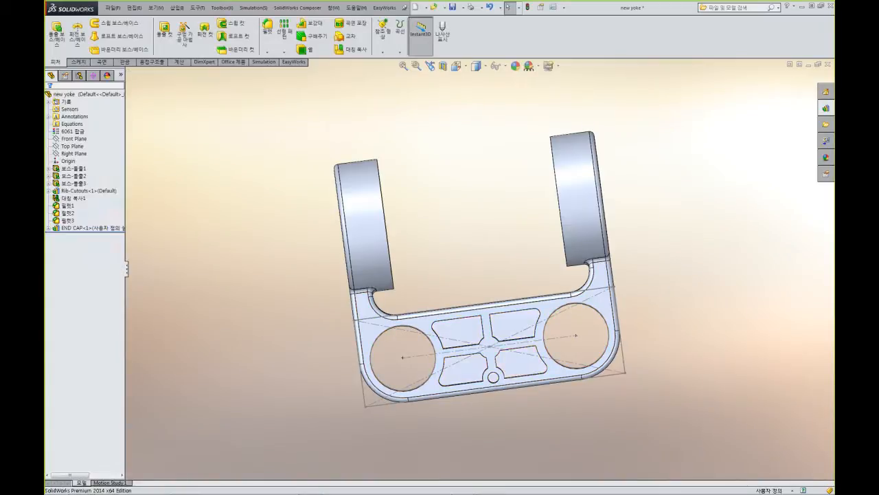
Hide the sketch of the yoke's first boss extrusion around the two large shaft holes.
{"action": "left_click", "coordinate": [567, 337]}
{"action": "left_click", "coordinate": [592, 313]}
{"action": "mouse_move", "coordinate": [528, 193]}
{"action": "middle_mouse_down"}
{"action": "mouse_move", "coordinate": [461, 175]}
{"action": "mouse_move", "coordinate": [520, 254]}
{"action": "middle_mouse_up"}
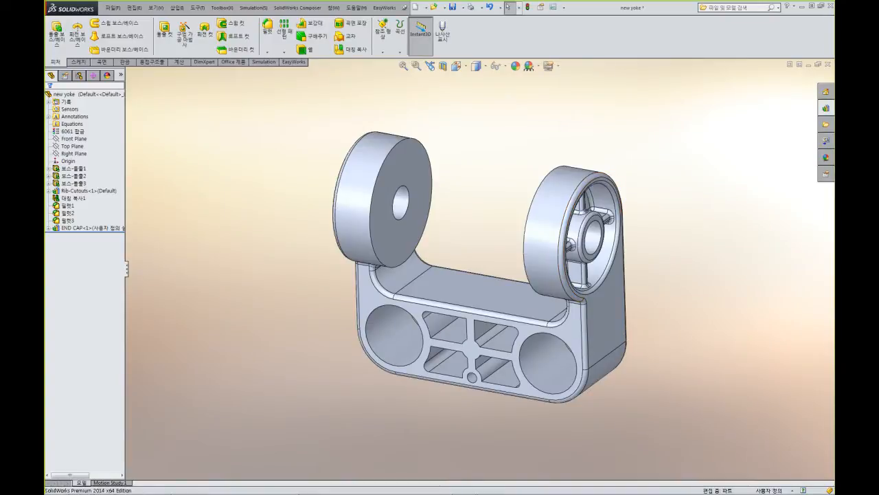
Rerun the 정적 해석 1 study on the _MITER SAW assembly's Design Validation configuration and display the factor of safety (FOS) plot.
{"action": "key", "text": "ctrl+Tab"}
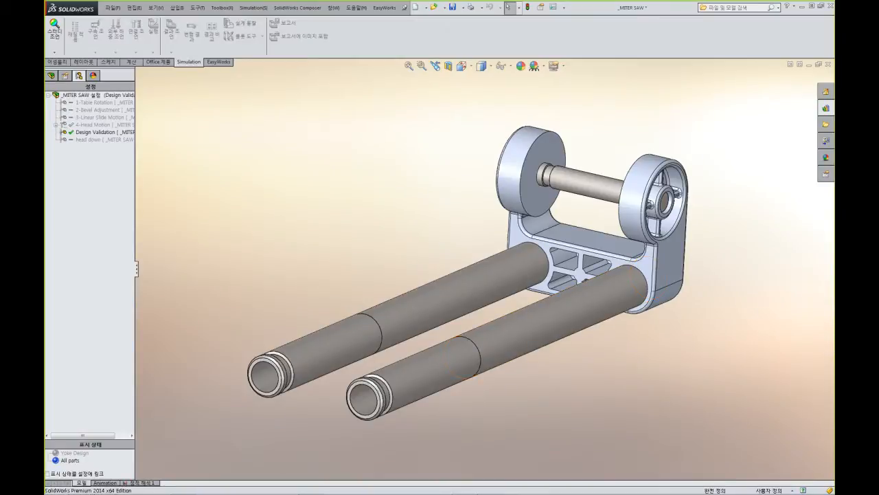
{"action": "left_click", "coordinate": [142, 482]}
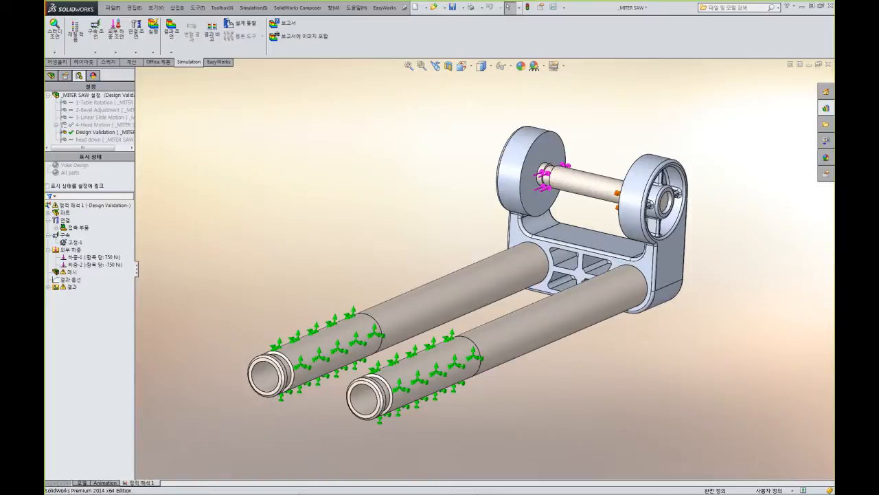
{"action": "left_click", "coordinate": [69, 205]}
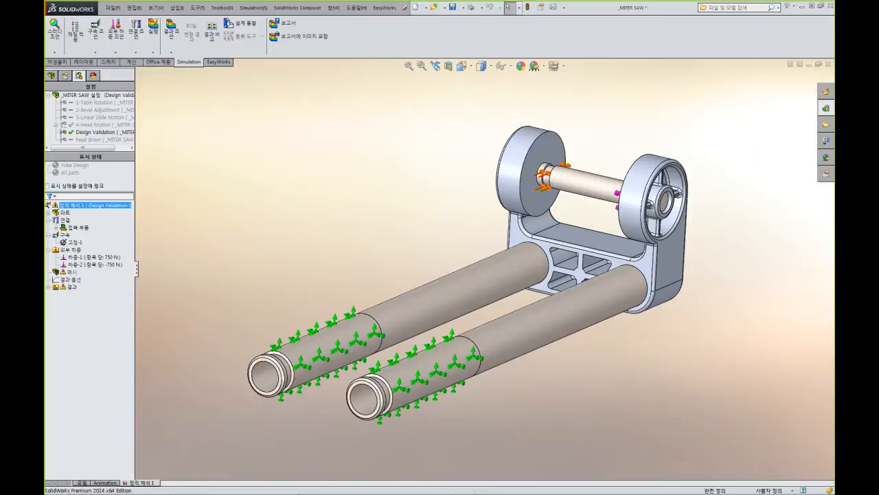
{"action": "right_click", "coordinate": [69, 205]}
{"action": "left_click", "coordinate": [92, 217]}
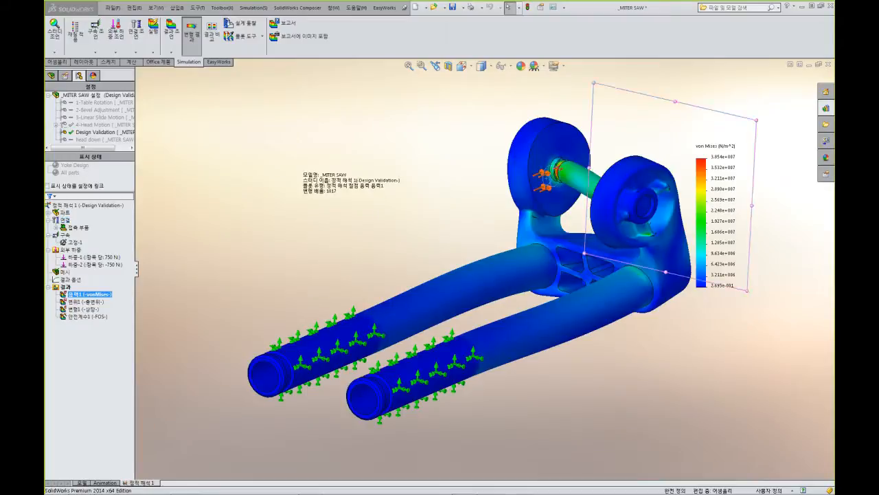
{"action": "left_click", "coordinate": [88, 316]}
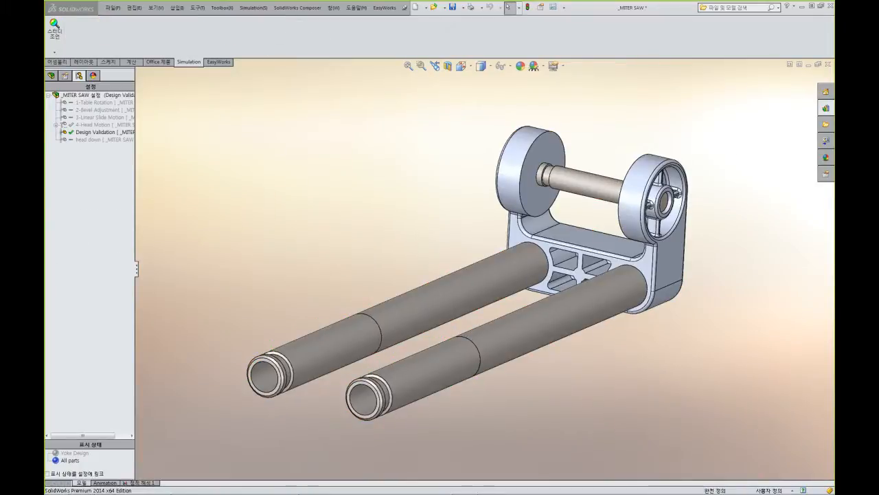
Activate the 4-Head Motion configuration and save the assembly to the desktop as a SolidWorks Composer (*.smg) file named _MITER SAW.
{"action": "left_click", "coordinate": [103, 124]}
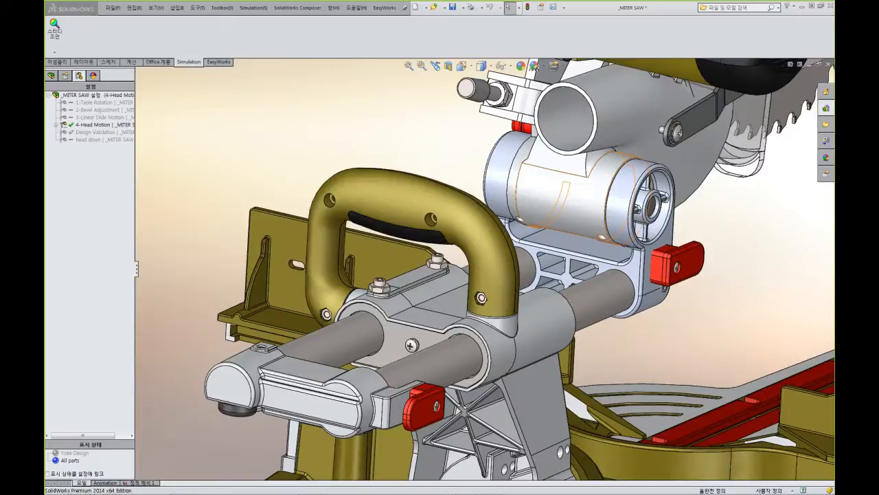
{"action": "middle_click_drag", "start_coordinate": [576, 258], "coordinate": [575, 282]}
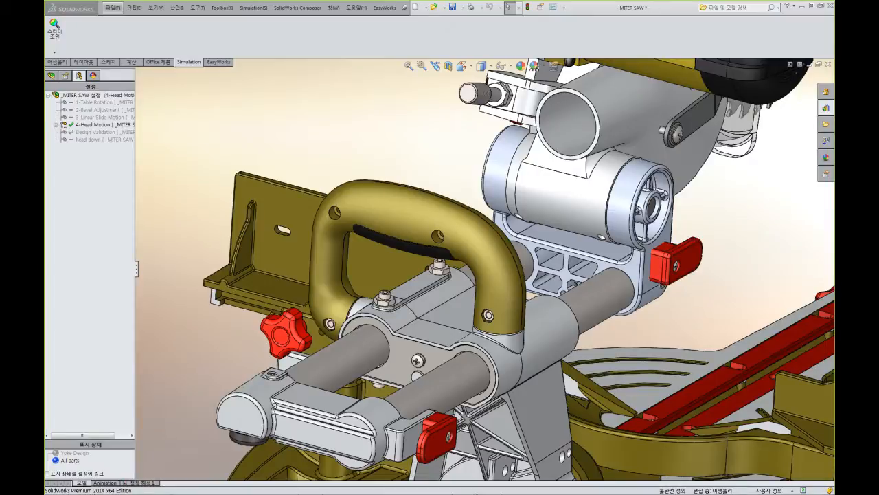
{"action": "left_click", "coordinate": [112, 7]}
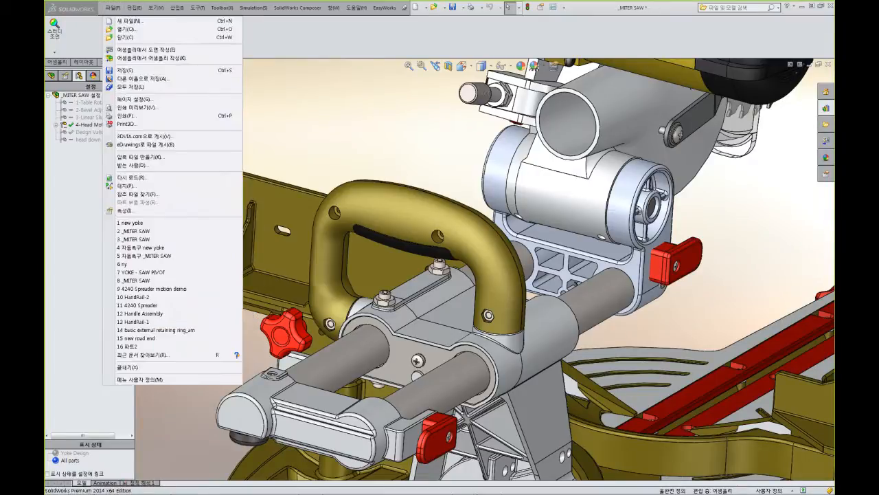
{"action": "left_click", "coordinate": [141, 78]}
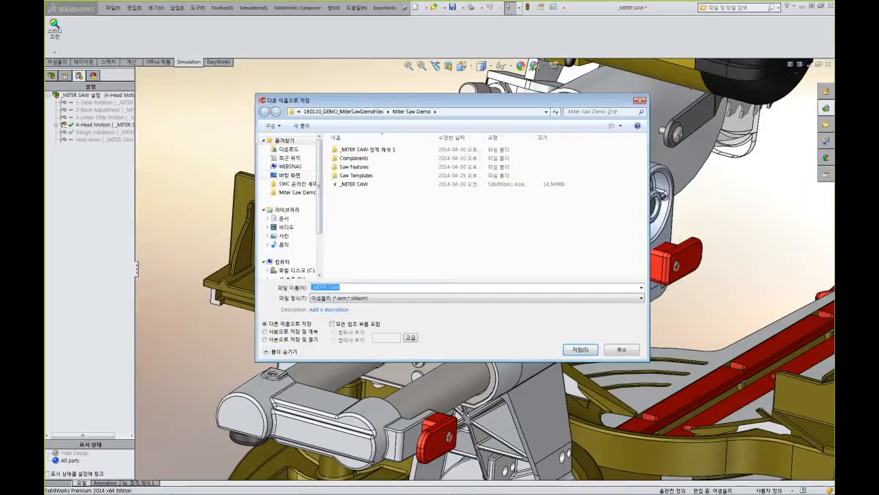
{"action": "left_click", "coordinate": [289, 175]}
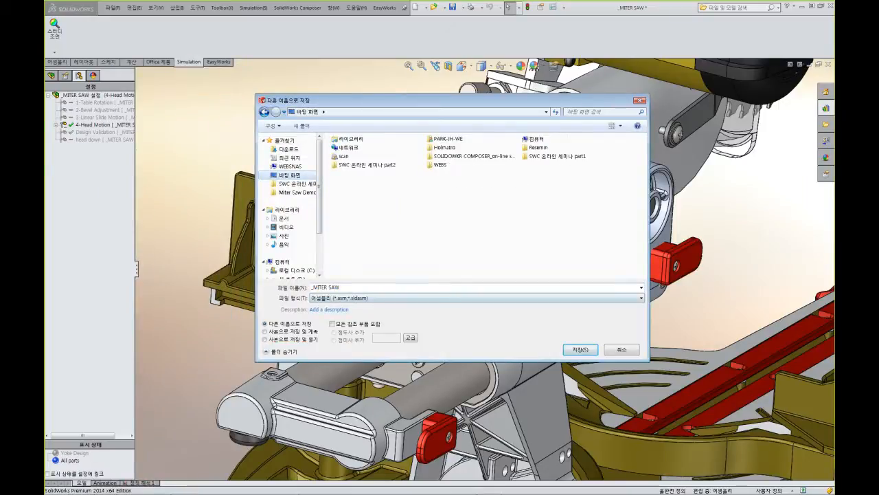
{"action": "left_click", "coordinate": [476, 298]}
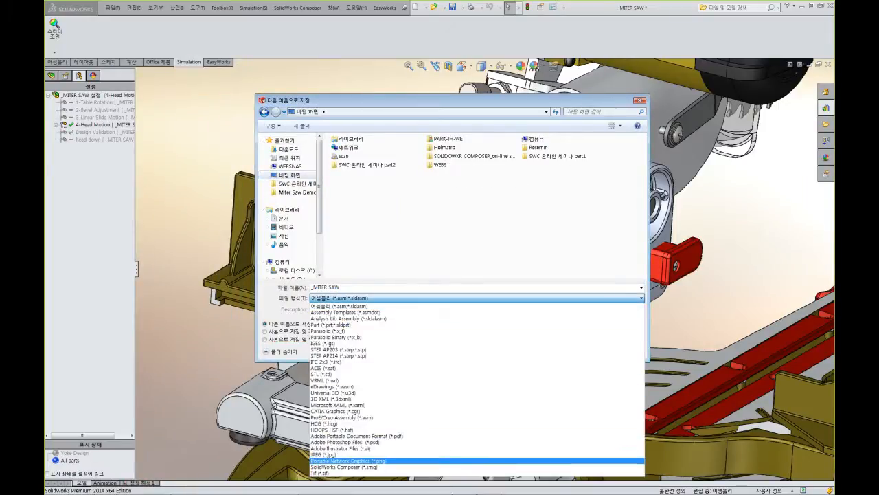
{"action": "left_click", "coordinate": [344, 467]}
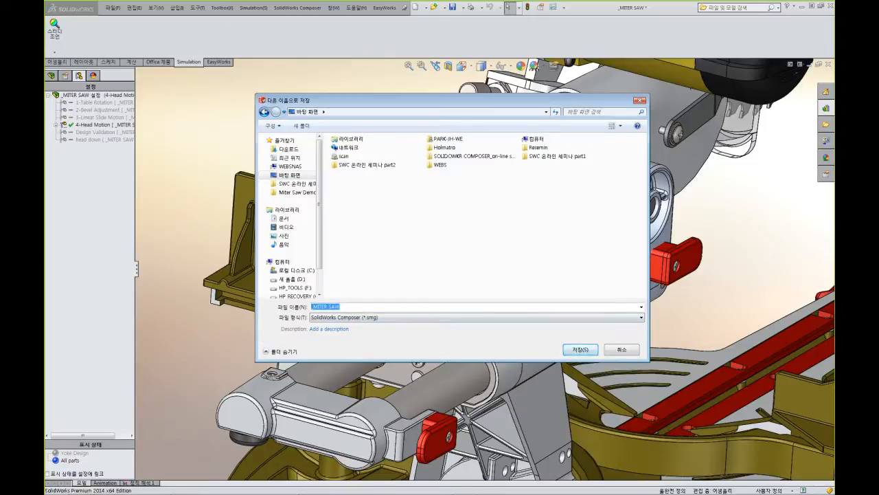
{"action": "key", "text": "Return"}
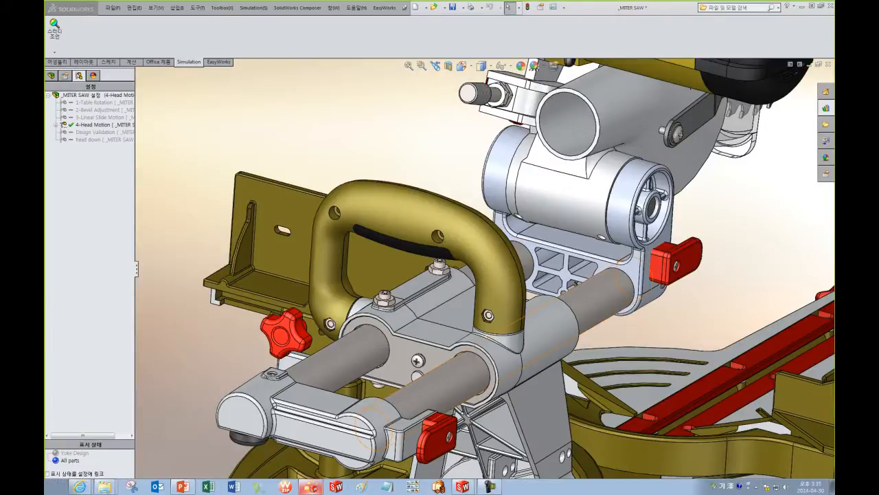
Switch to SolidWorks Composer and update the main base 1 view's document from the _MITER SAW SMG file on the desktop.
{"action": "left_click", "coordinate": [311, 486]}
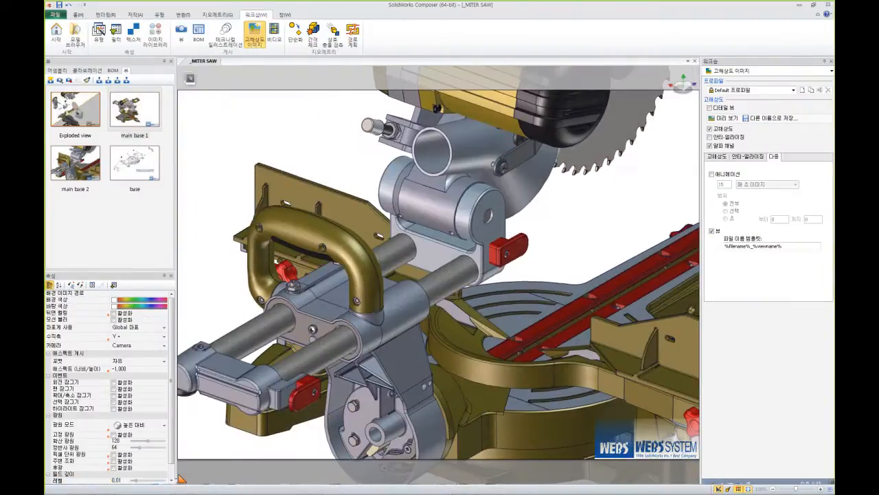
{"action": "double_click", "coordinate": [135, 111]}
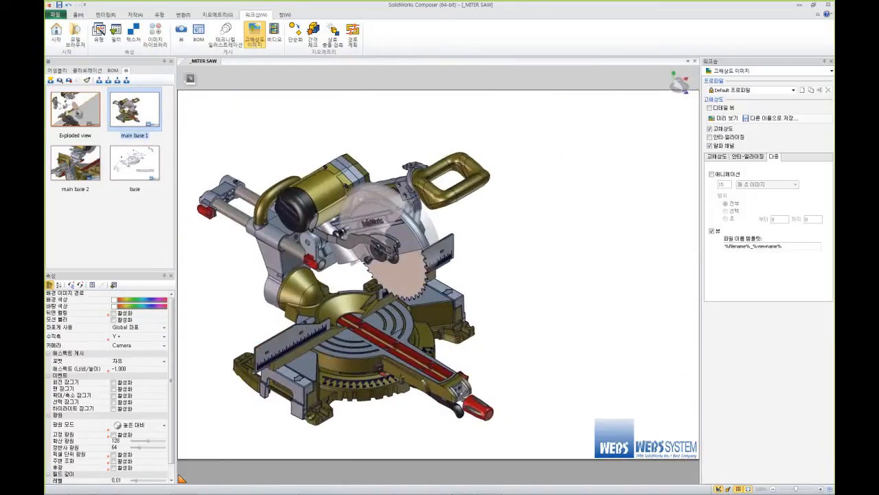
{"action": "left_click", "coordinate": [55, 14]}
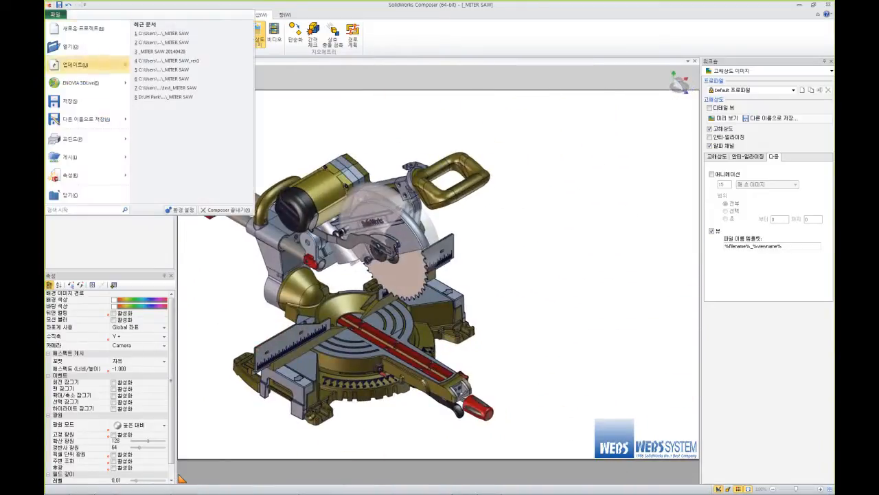
{"action": "mouse_move", "coordinate": [86, 65]}
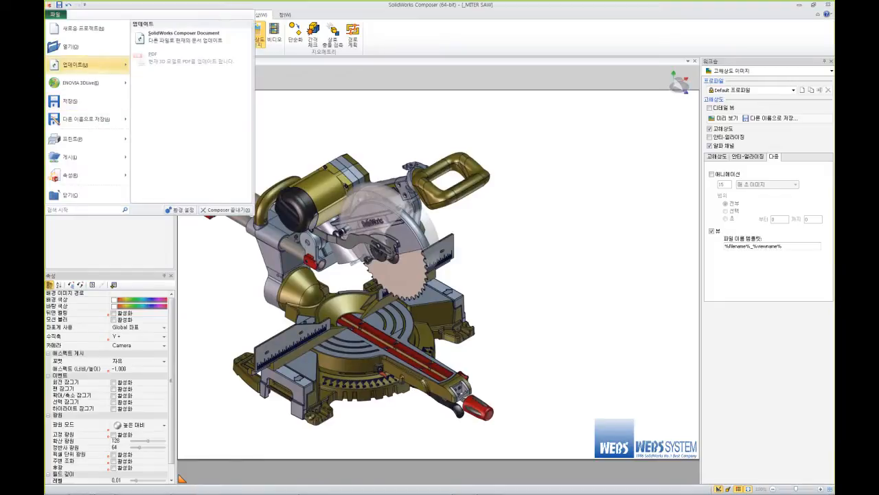
{"action": "left_click", "coordinate": [183, 35]}
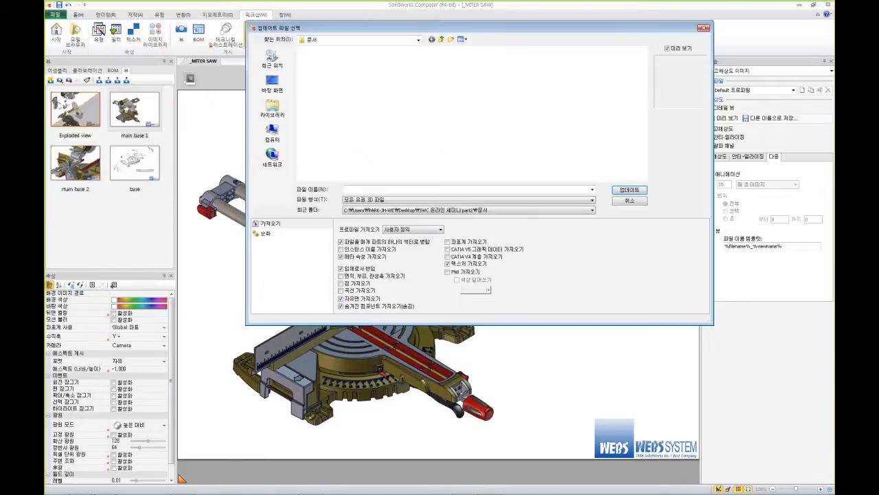
{"action": "left_click", "coordinate": [272, 83]}
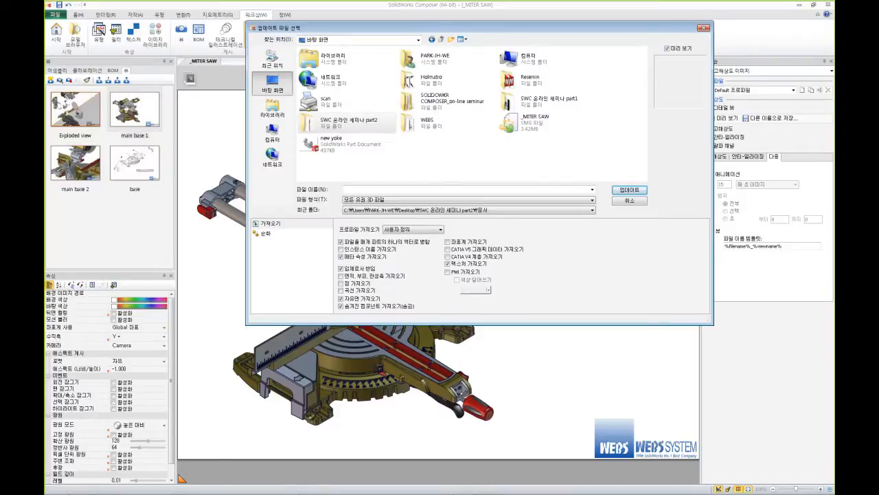
{"action": "left_click", "coordinate": [542, 122]}
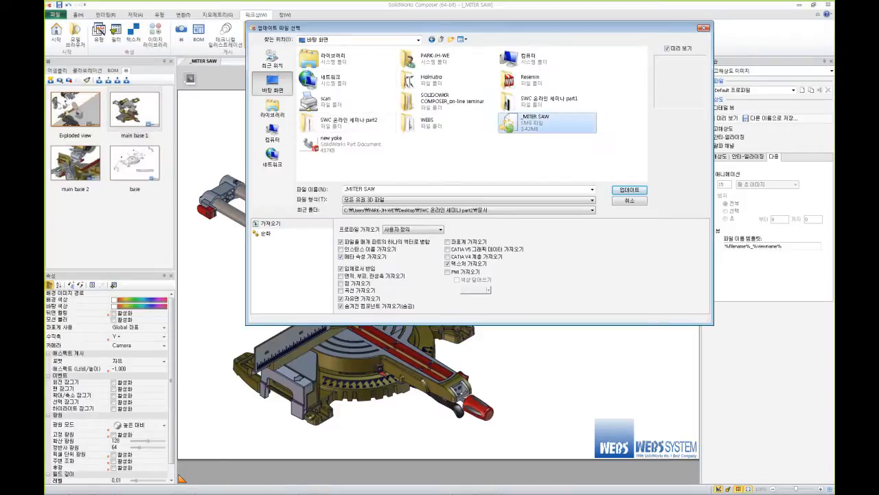
{"action": "left_click", "coordinate": [629, 189]}
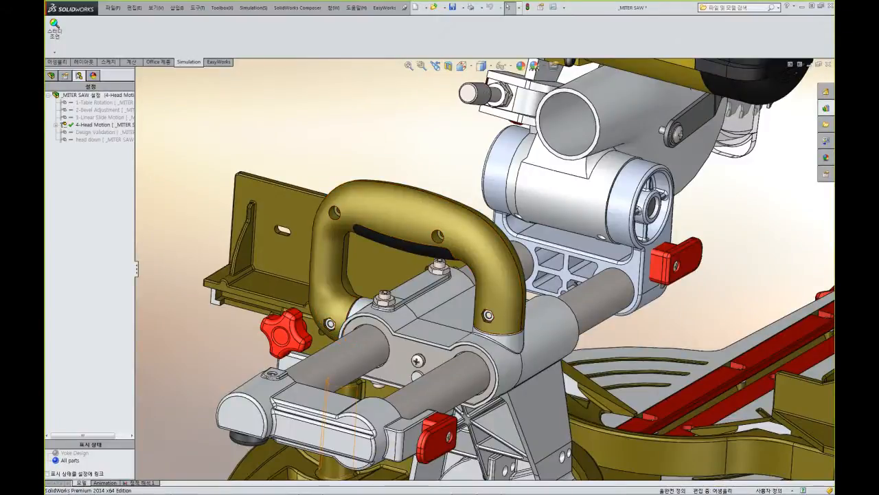
Return to SolidWorks Composer and check the updated yoke in the main base 2 and main base 1 views.
{"action": "left_click", "coordinate": [311, 487]}
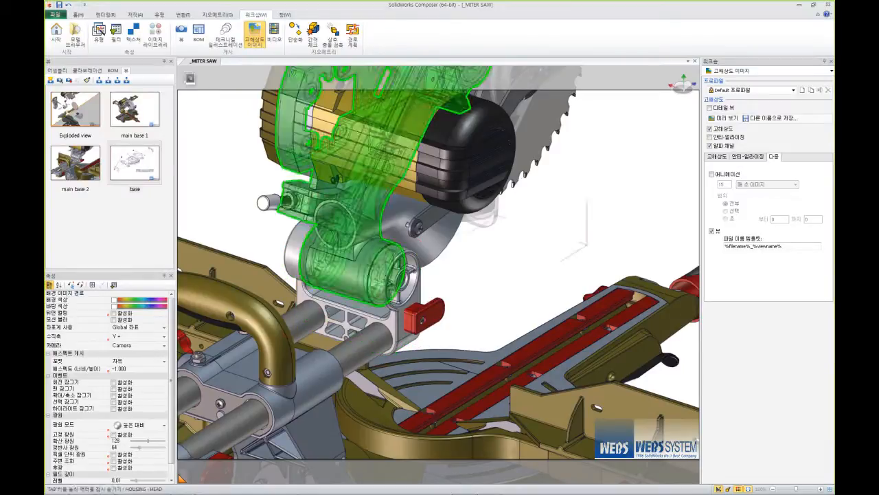
{"action": "double_click", "coordinate": [75, 163]}
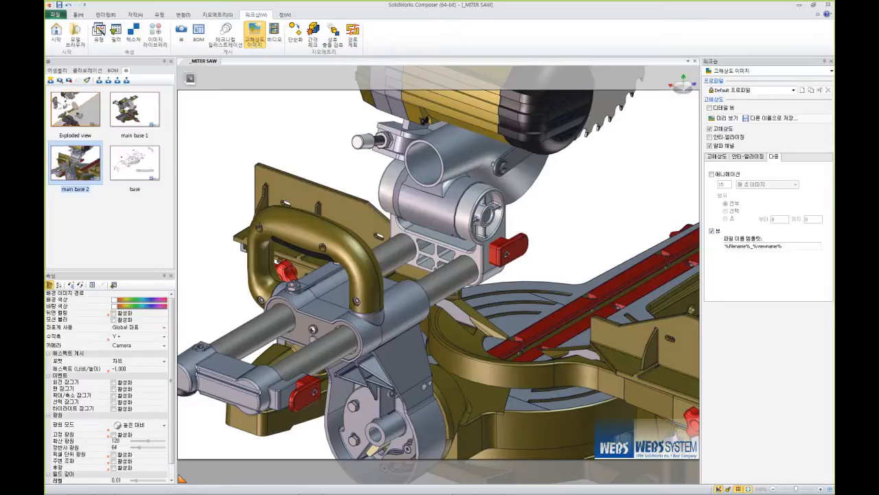
{"action": "double_click", "coordinate": [135, 109]}
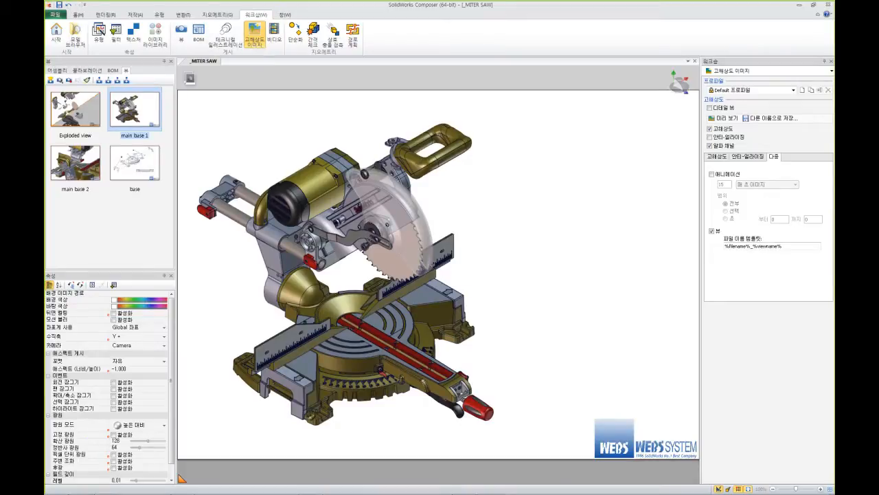
Save the high-resolution view images as JPEG under the name _MITER SAW in the 문서 folder of SWC 온라인 세미나 part2.
{"action": "left_click", "coordinate": [772, 118]}
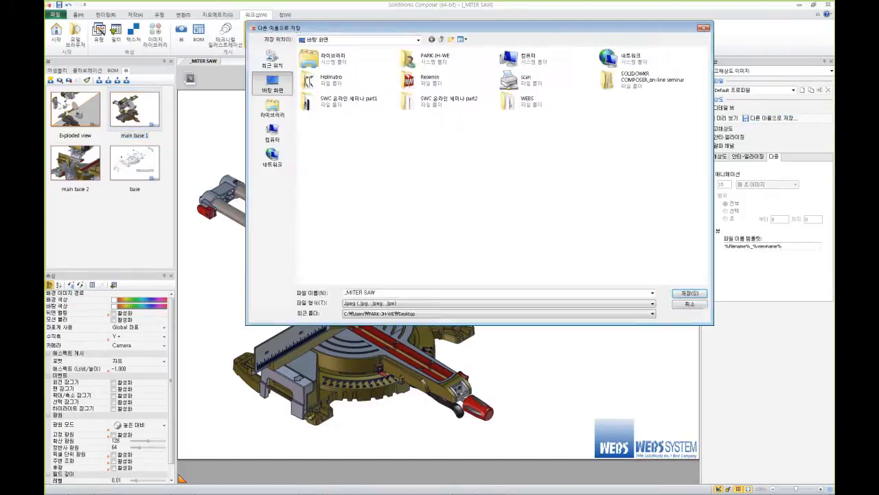
{"action": "double_click", "coordinate": [448, 102]}
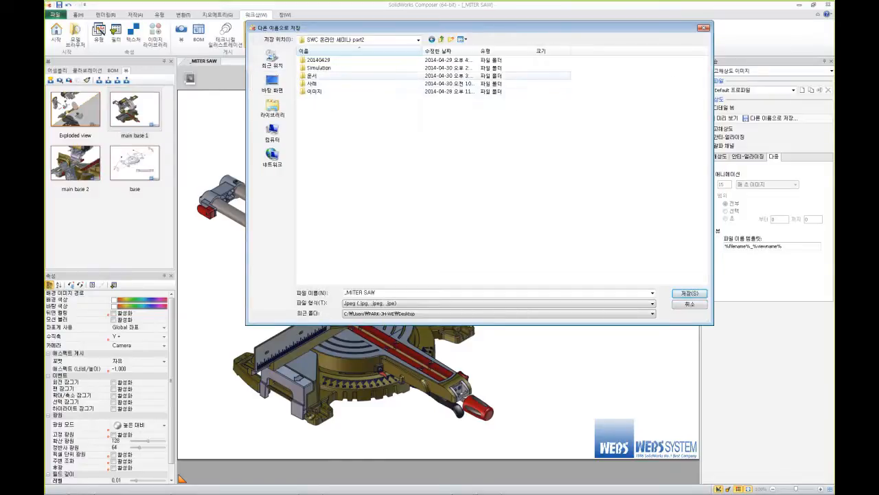
{"action": "double_click", "coordinate": [320, 76]}
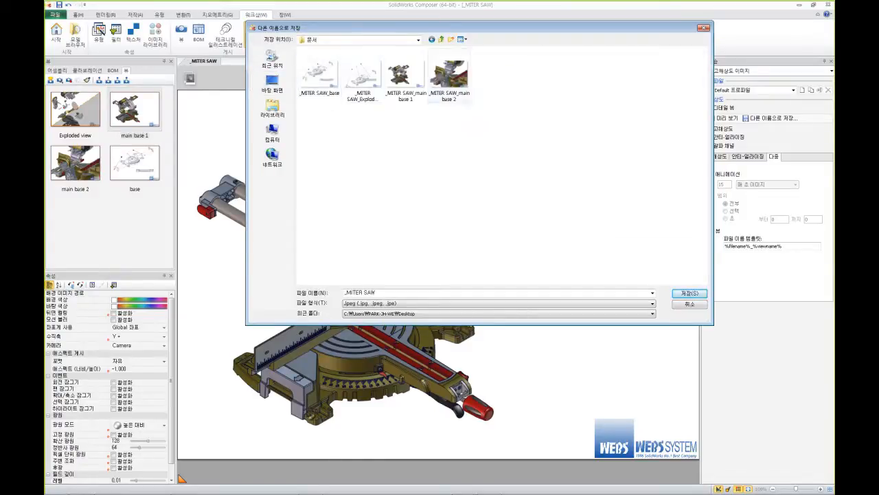
{"action": "key", "text": "Return"}
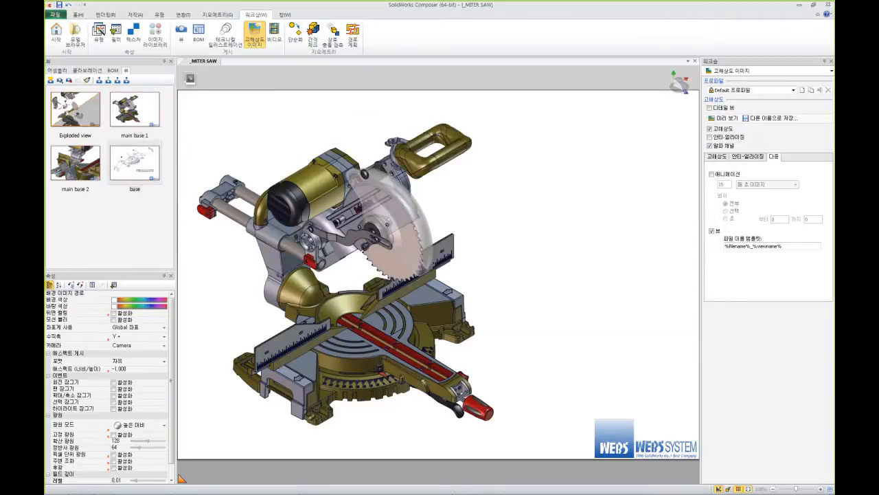
{"action": "mouse_move", "coordinate": [180, 491]}
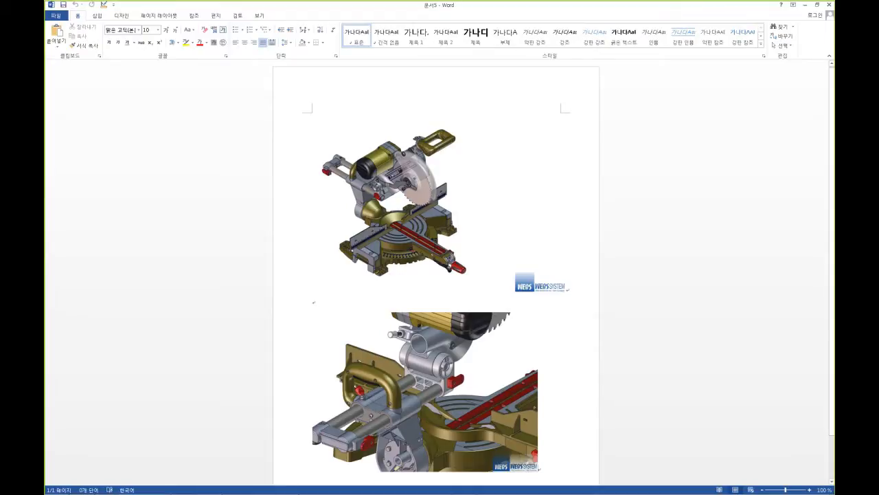
Review both updated saw images in the Word document, close the document and return to SolidWorks Composer.
{"action": "scroll", "coordinate": [436, 275], "scroll_direction": "down", "scroll_amount": 1}
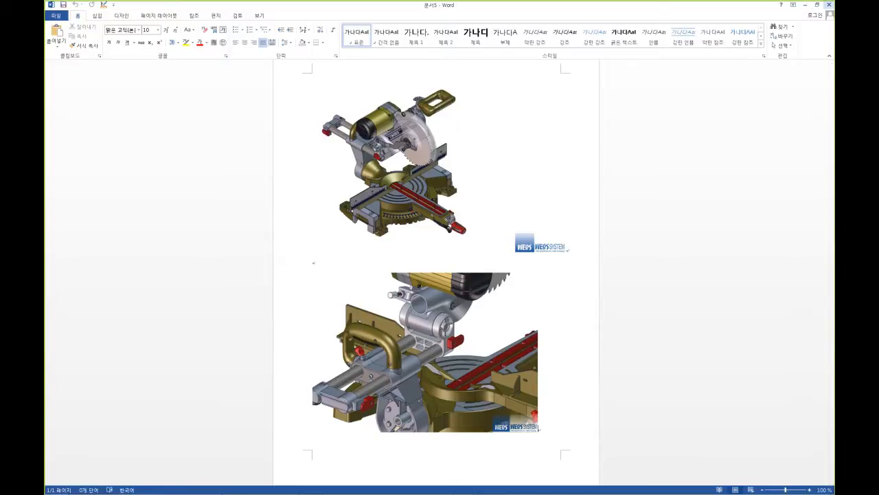
{"action": "left_click", "coordinate": [829, 4]}
{"action": "left_click", "coordinate": [656, 105]}
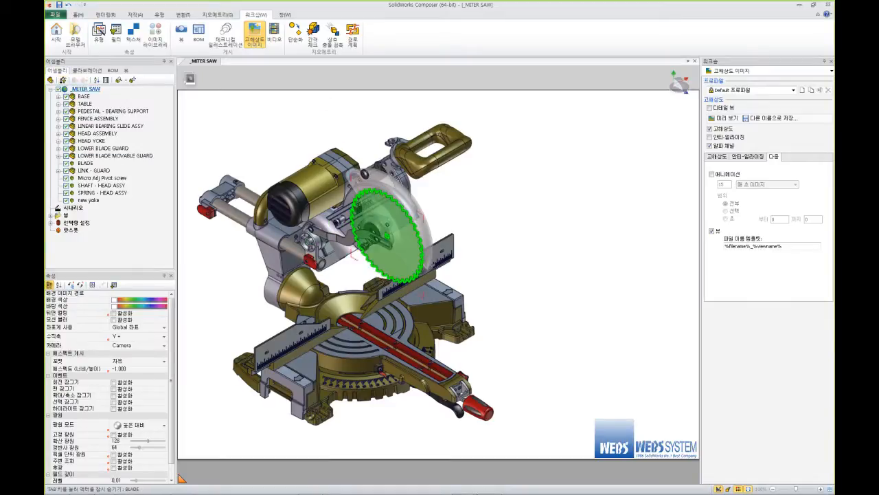
Hide the whole _MITER SAW assembly except LINK - GUARD, fit it in the viewport and close the high-resolution image workshop.
{"action": "left_click", "coordinate": [58, 89]}
{"action": "left_click", "coordinate": [67, 170]}
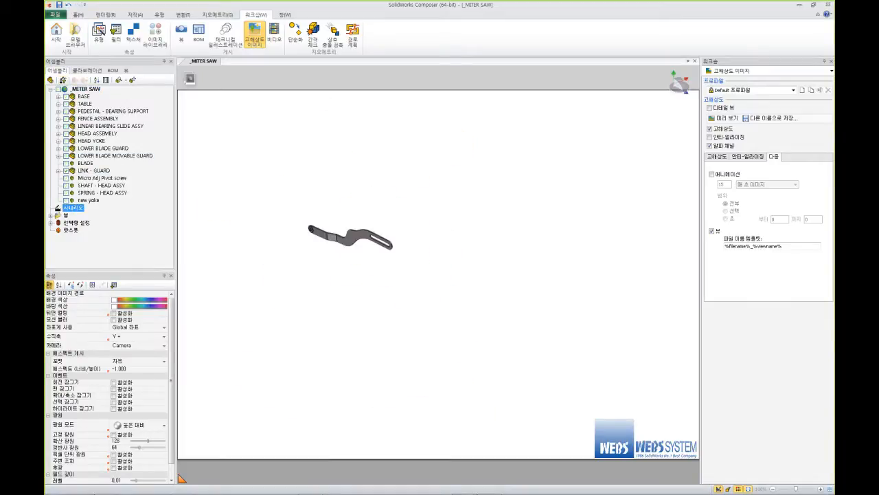
{"action": "double_click", "coordinate": [439, 288]}
{"action": "left_click", "coordinate": [831, 61]}
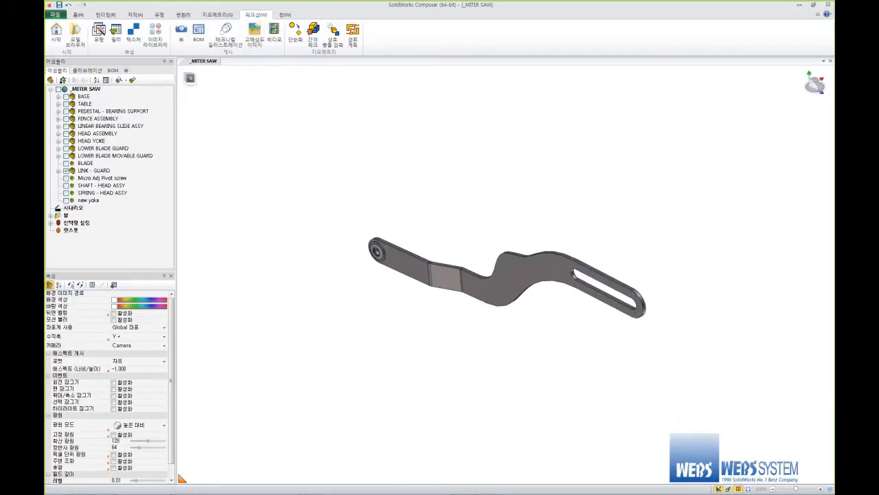
Explode the link guard's parts linearly, drawing the three washers out of the arm's end hole, and create a view of this state.
{"action": "left_click", "coordinate": [113, 70]}
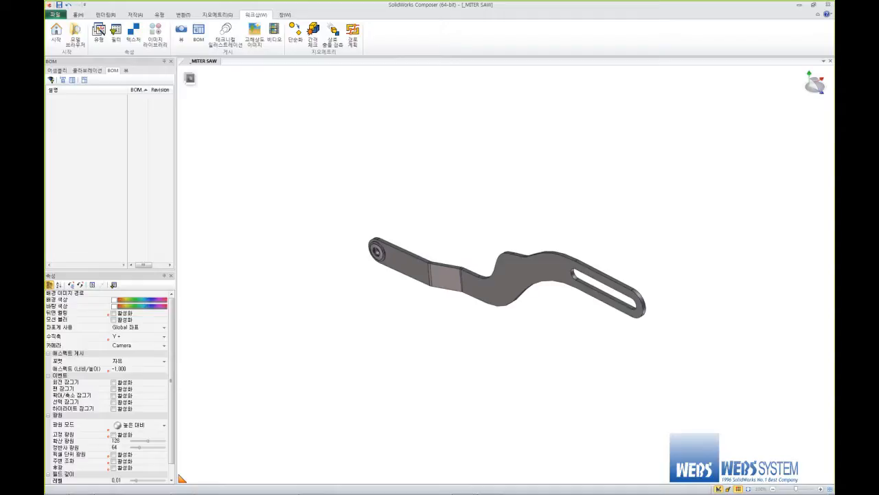
{"action": "left_click_drag", "start_coordinate": [311, 174], "coordinate": [734, 389]}
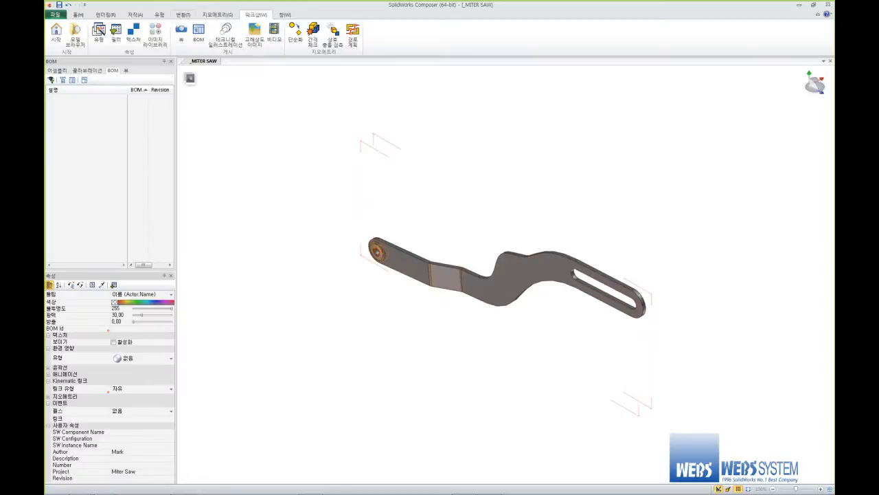
{"action": "left_click", "coordinate": [183, 15]}
{"action": "left_click", "coordinate": [137, 26]}
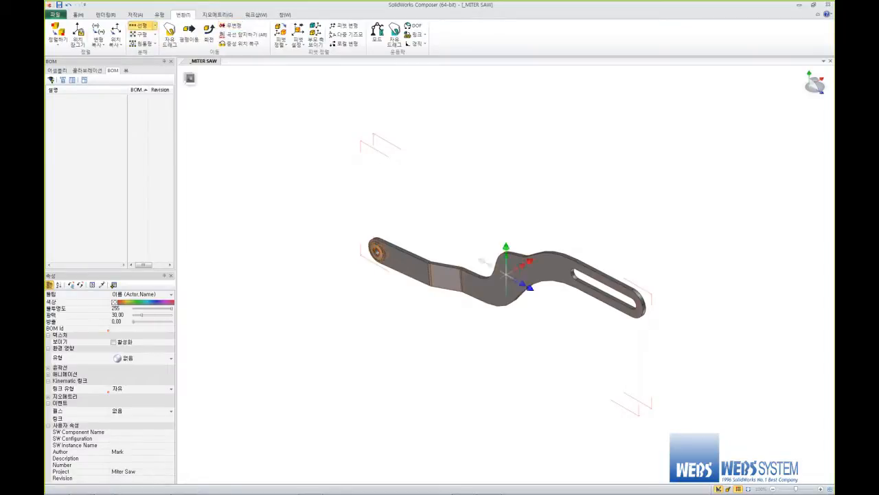
{"action": "left_click_drag", "start_coordinate": [528, 262], "coordinate": [425, 321]}
{"action": "left_click", "coordinate": [506, 273]}
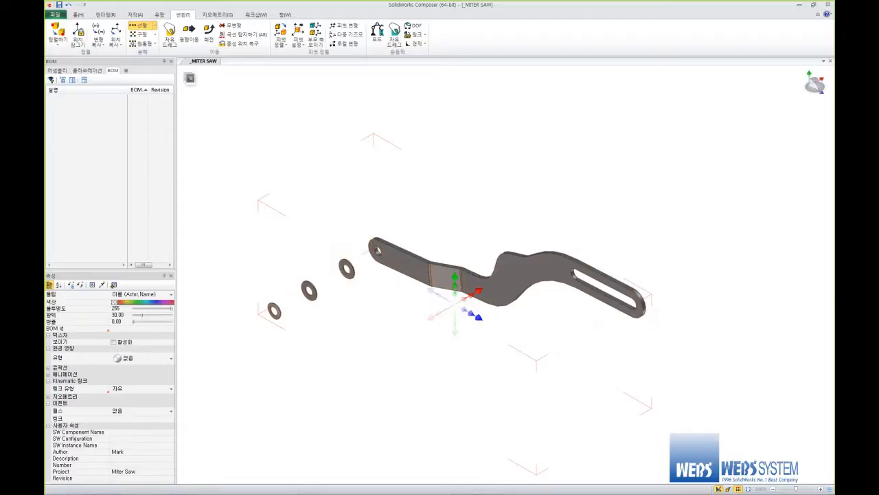
{"action": "key", "text": "Escape"}
{"action": "key", "text": "Escape"}
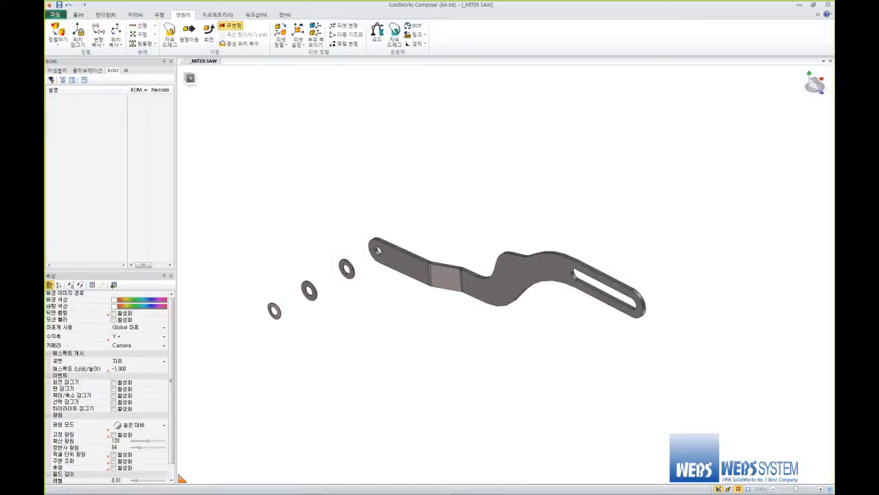
{"action": "left_click", "coordinate": [126, 71]}
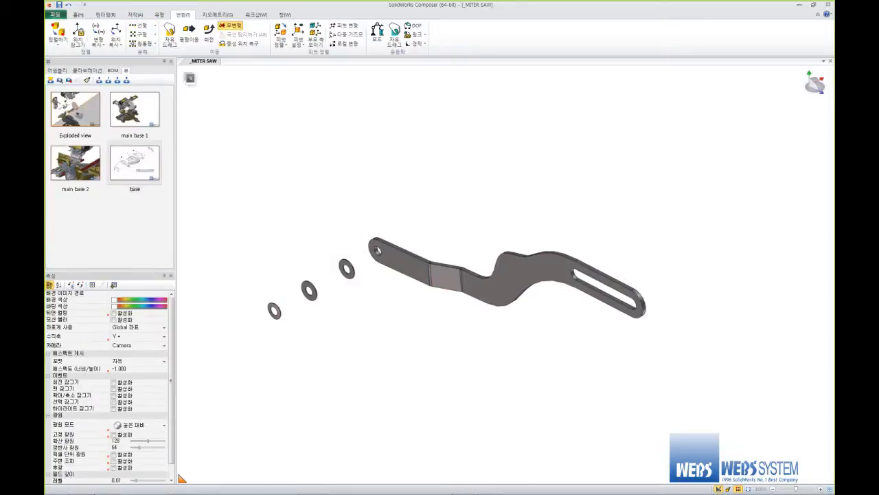
{"action": "left_click", "coordinate": [51, 80]}
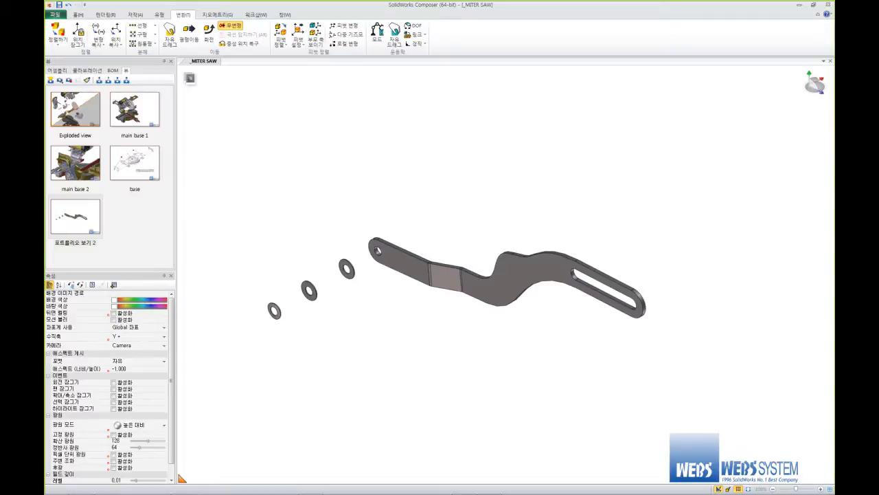
Draw a straight arrow along the axis of the arm's end hole, running through the three exploded washers.
{"action": "key", "text": "alt+a"}
{"action": "left_click", "coordinate": [117, 34]}
{"action": "key", "text": "alt"}
{"action": "left_click_drag", "start_coordinate": [378, 248], "coordinate": [254, 320]}
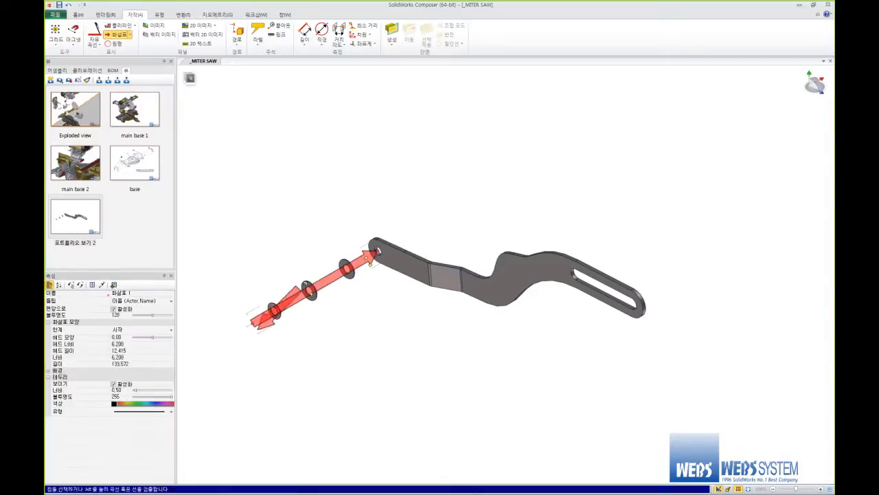
{"action": "key", "text": "Escape"}
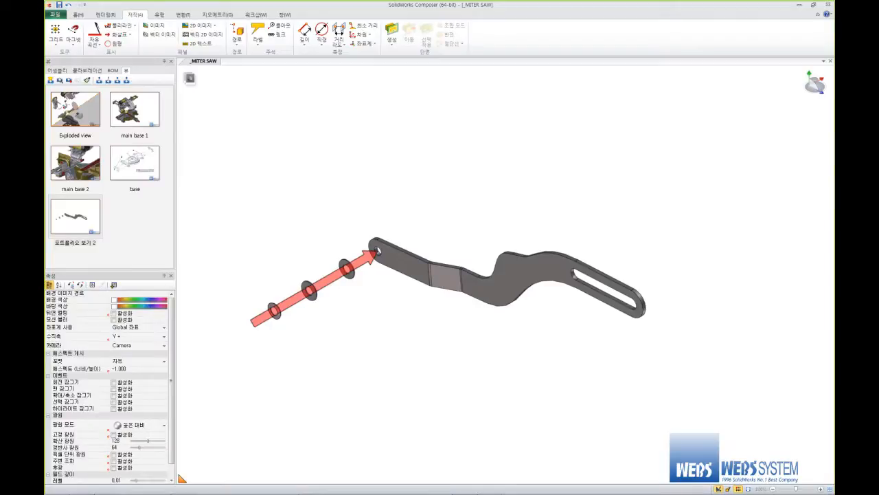
Put the straight arrow's head at its end (종료), raise its opacity to about 203 and turn off its stay-on-top option.
{"action": "left_click", "coordinate": [370, 257]}
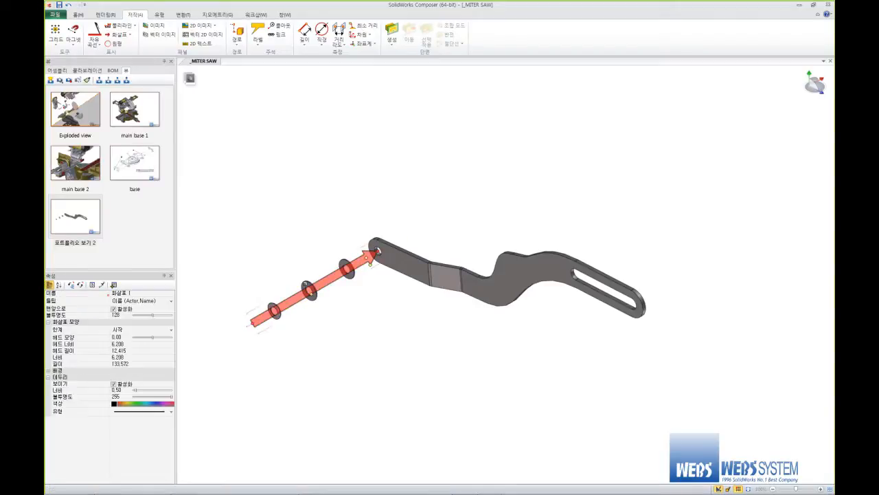
{"action": "left_click", "coordinate": [171, 330]}
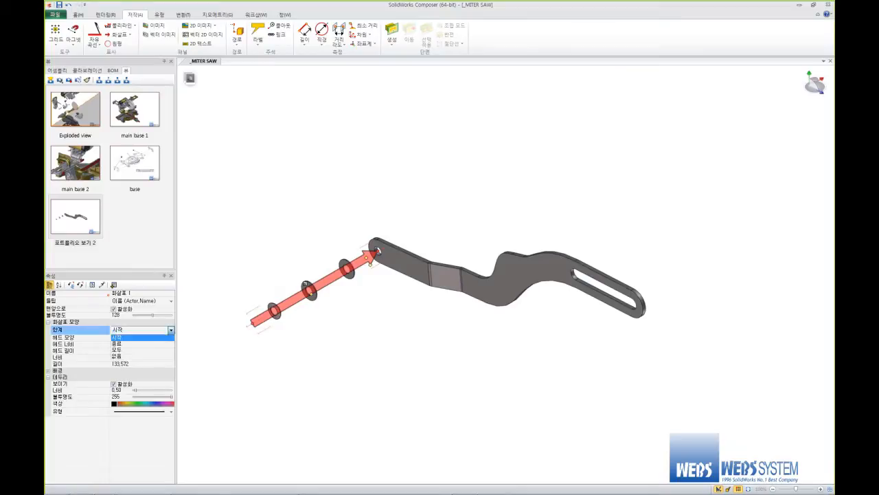
{"action": "left_click", "coordinate": [140, 343]}
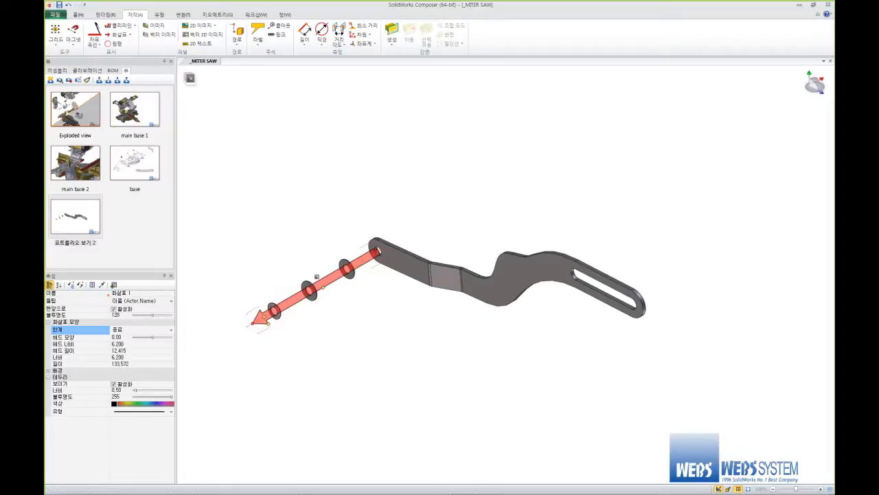
{"action": "left_click_drag", "start_coordinate": [153, 315], "coordinate": [164, 314]}
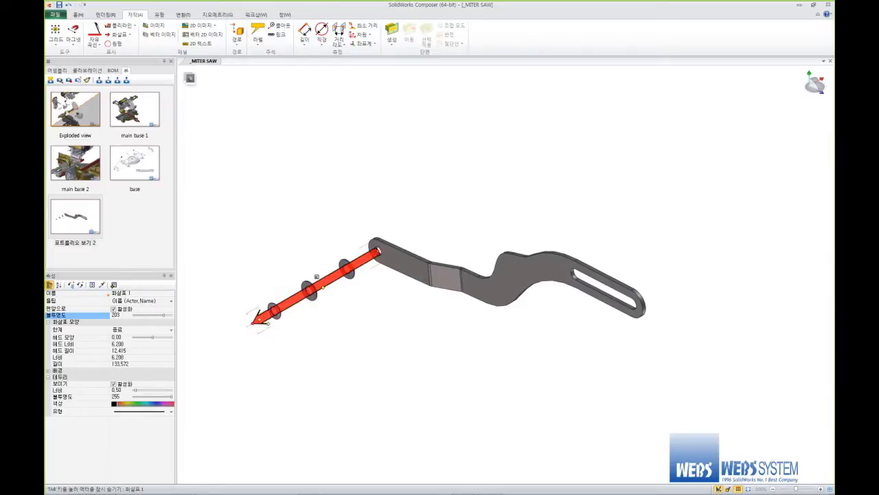
{"action": "left_click_drag", "start_coordinate": [263, 317], "coordinate": [261, 318]}
{"action": "left_click", "coordinate": [115, 309]}
{"action": "left_click", "coordinate": [275, 385]}
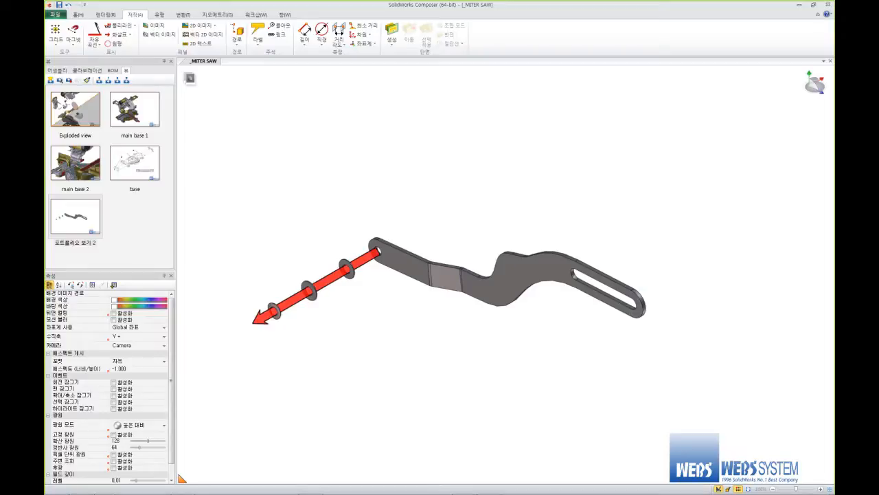
Add a circular arrow around the washers' axis with a radius of about 20.8 and an angle of about 176 degrees.
{"action": "left_click", "coordinate": [120, 34]}
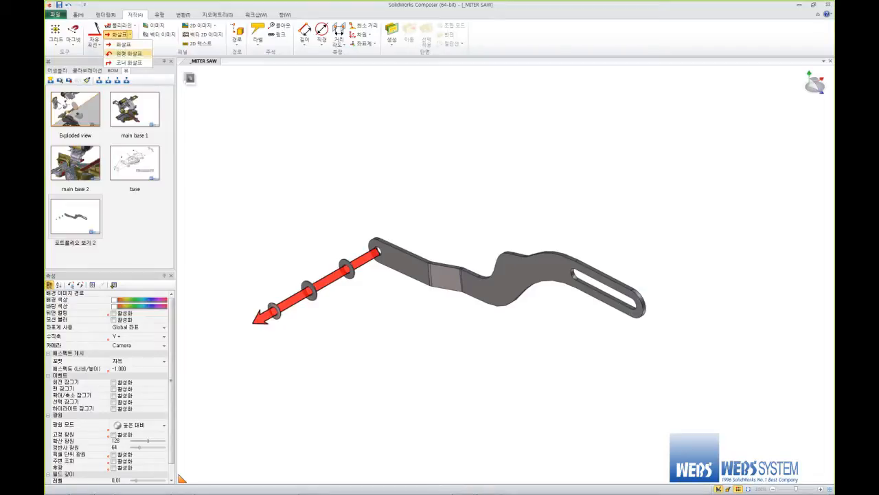
{"action": "left_click", "coordinate": [129, 53]}
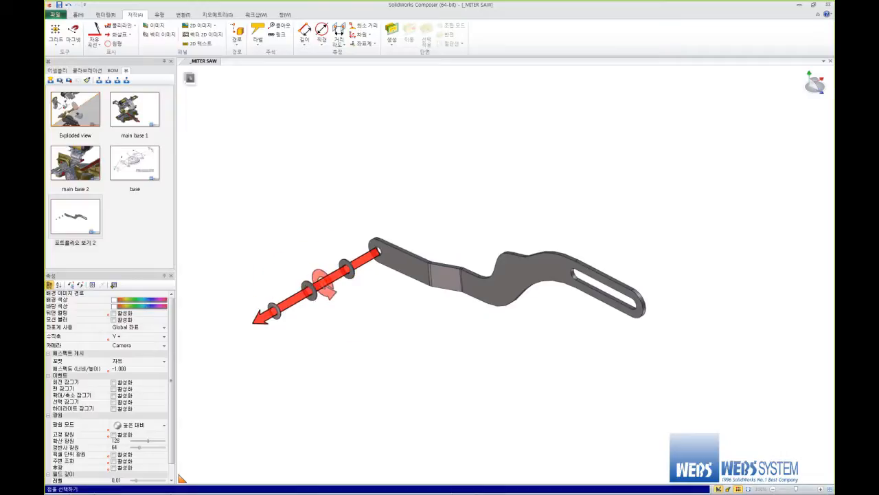
{"action": "left_click", "coordinate": [324, 282]}
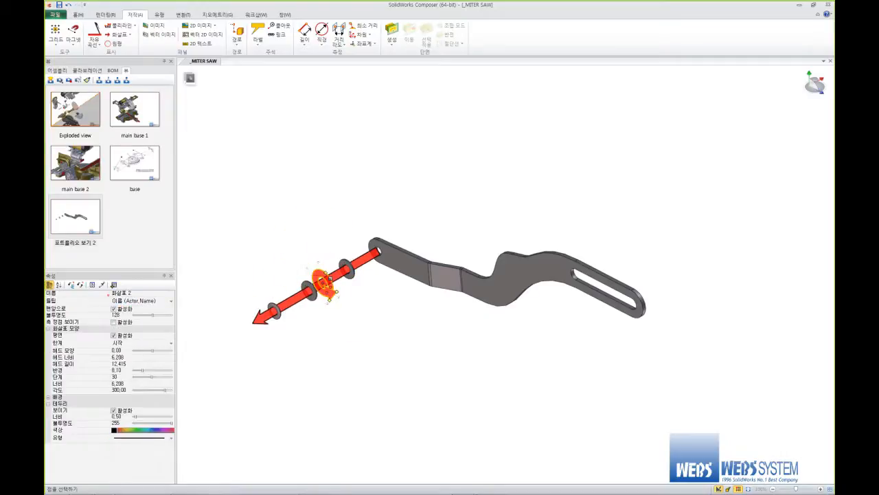
{"action": "key", "text": "Escape"}
{"action": "left_click", "coordinate": [326, 280]}
{"action": "left_click_drag", "start_coordinate": [329, 279], "coordinate": [342, 272]}
{"action": "left_click_drag", "start_coordinate": [337, 310], "coordinate": [298, 267]}
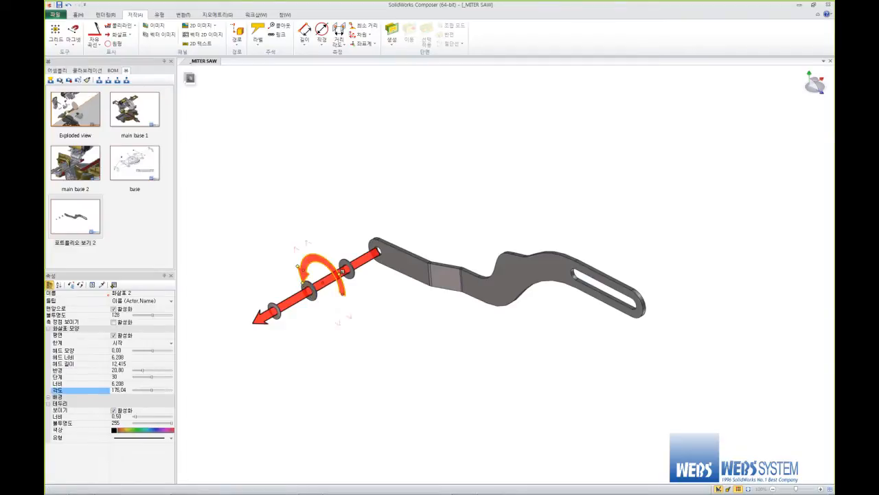
Move the circular arrow along the washers' axis, a little closer to the straight arrow's head.
{"action": "right_click", "coordinate": [316, 202]}
{"action": "left_click", "coordinate": [323, 182]}
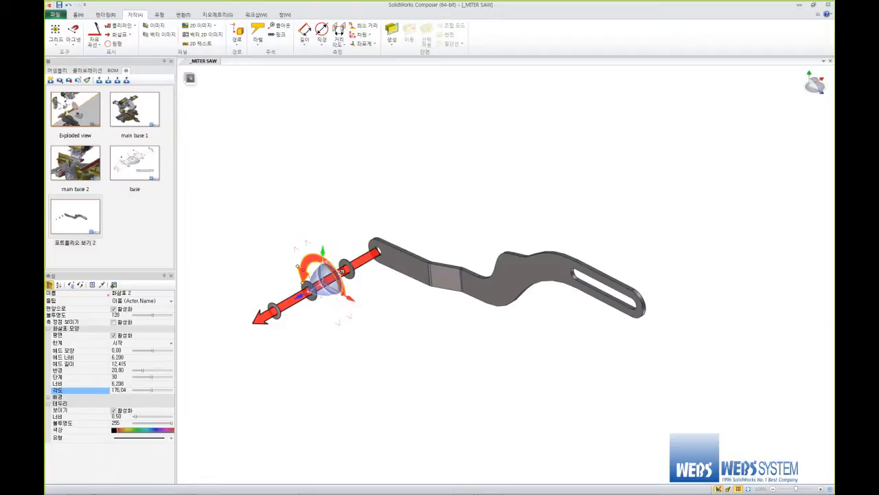
{"action": "left_click_drag", "start_coordinate": [299, 296], "coordinate": [287, 304]}
{"action": "key", "text": "Escape"}
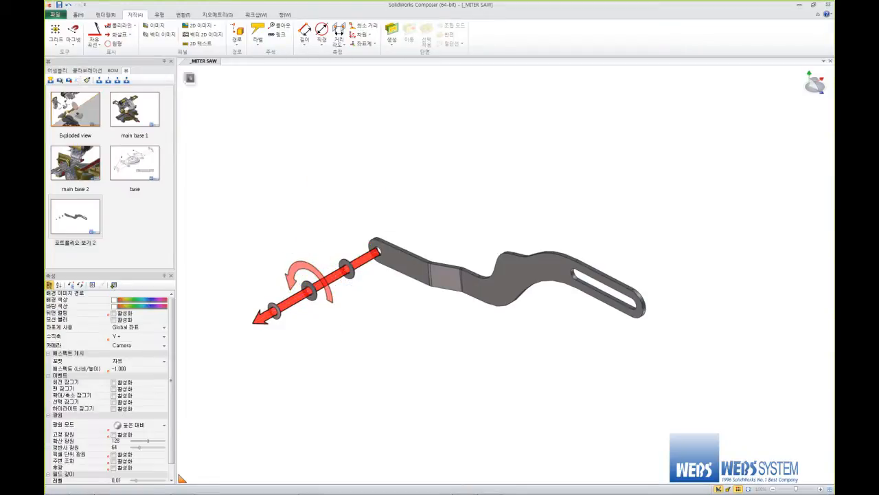
Select both arrows, rotate them about the washers' axis and save the annotated link guard as a new view.
{"action": "left_click_drag", "start_coordinate": [232, 203], "coordinate": [360, 364]}
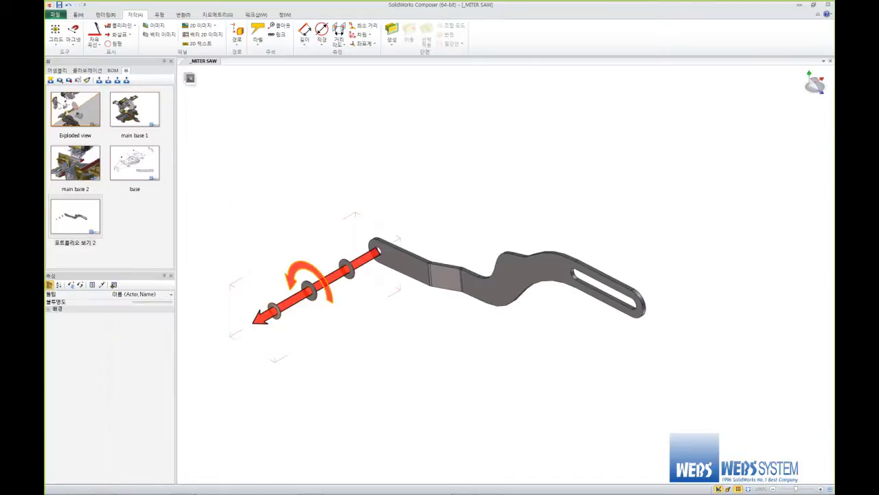
{"action": "right_click", "coordinate": [369, 366]}
{"action": "left_click", "coordinate": [384, 344]}
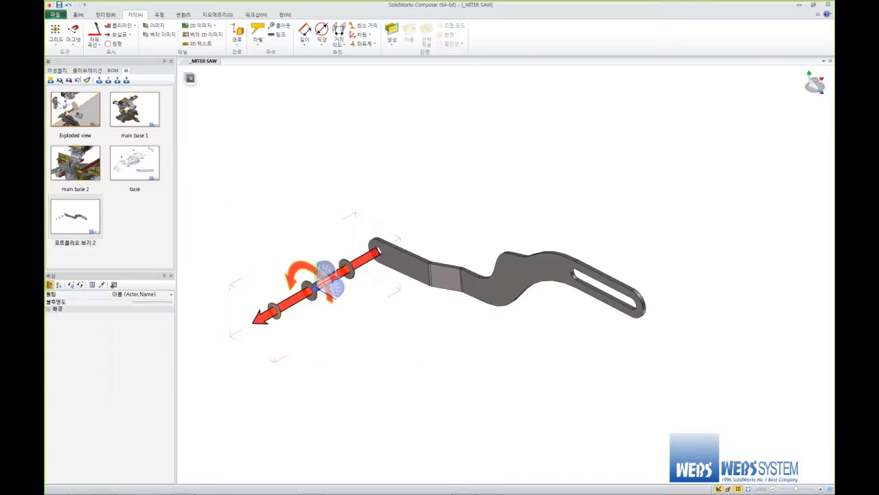
{"action": "left_click_drag", "start_coordinate": [329, 276], "coordinate": [303, 316]}
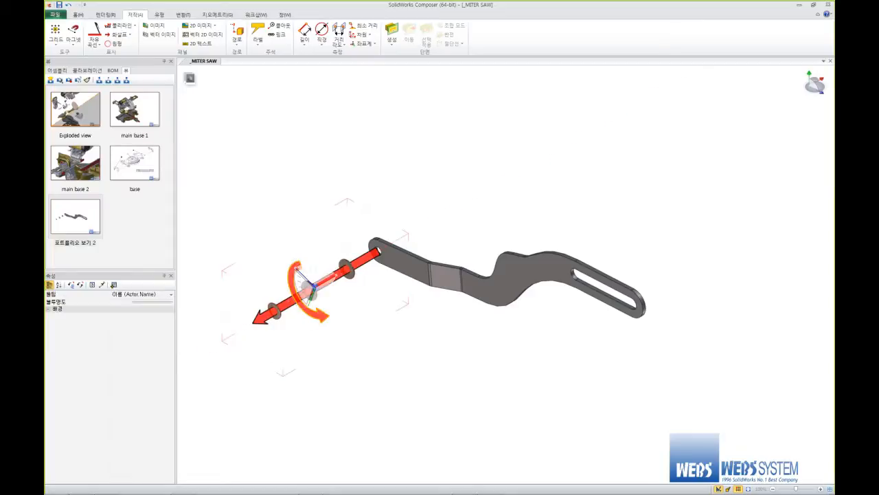
{"action": "left_click", "coordinate": [182, 477]}
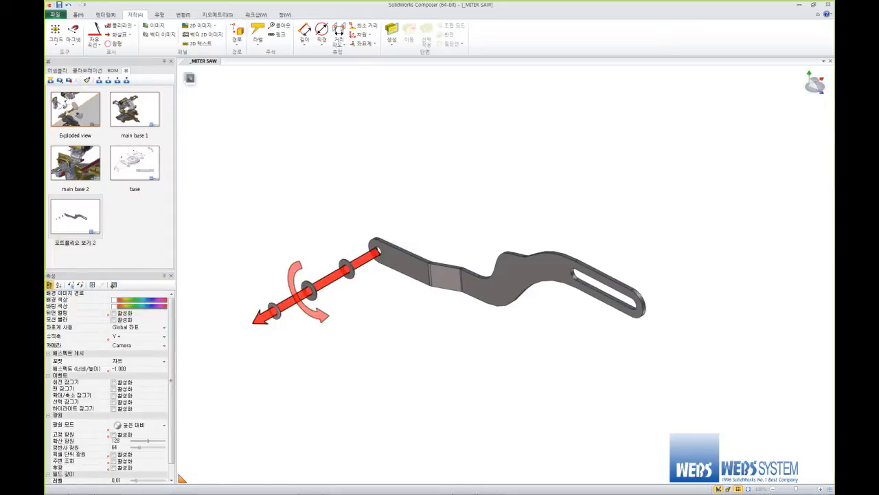
{"action": "key", "text": "ctrl+shift+n"}
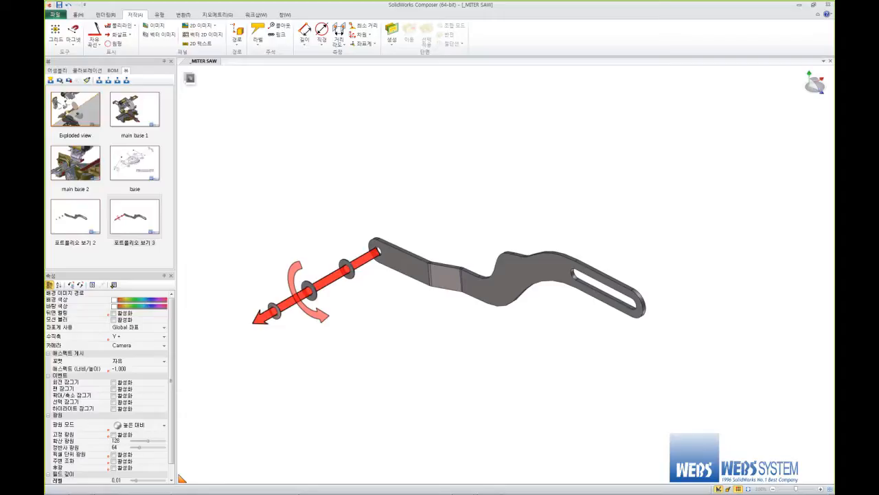
{"action": "left_click", "coordinate": [134, 217]}
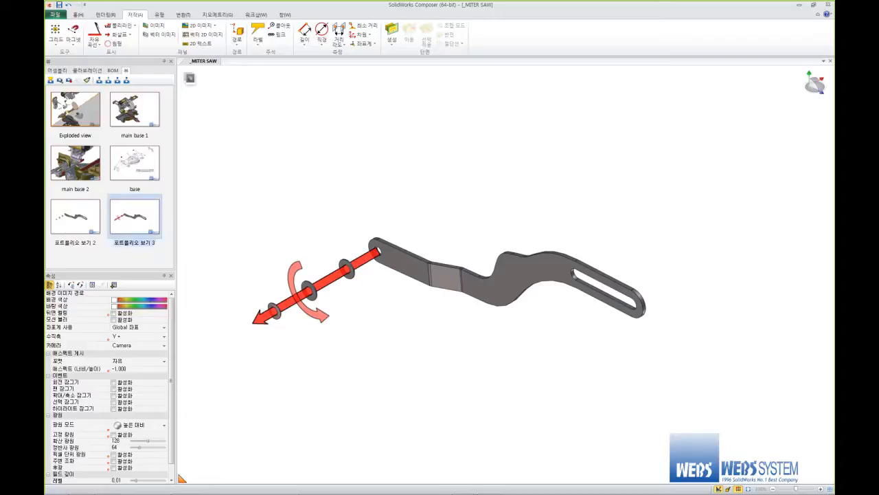
In the exploded view without arrows, copy the arm's transformation to the three washers to reassemble them, and create another view.
{"action": "left_click", "coordinate": [75, 217]}
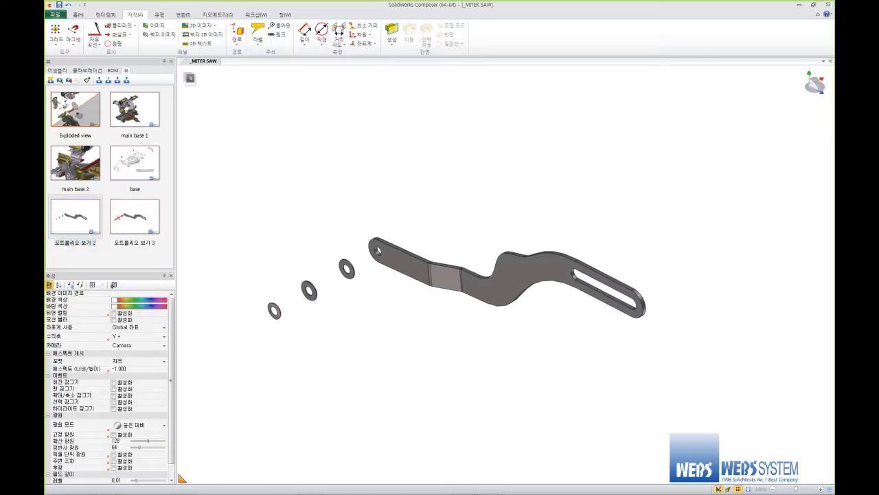
{"action": "left_click_drag", "start_coordinate": [243, 231], "coordinate": [355, 347]}
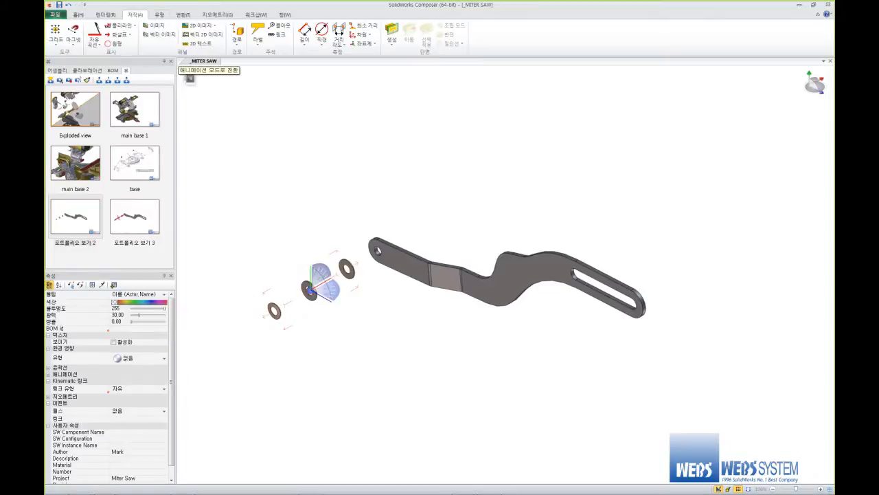
{"action": "left_click", "coordinate": [183, 15]}
{"action": "left_click", "coordinate": [98, 36]}
{"action": "left_click", "coordinate": [439, 273]}
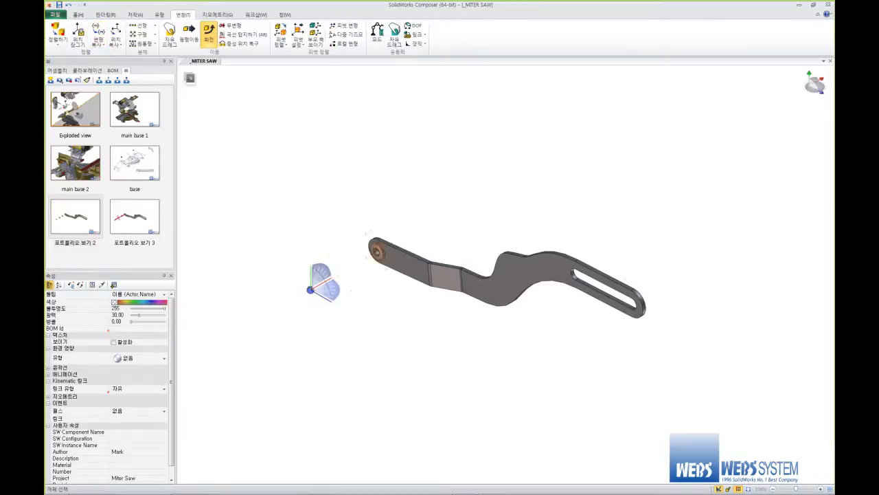
{"action": "key", "text": "Escape"}
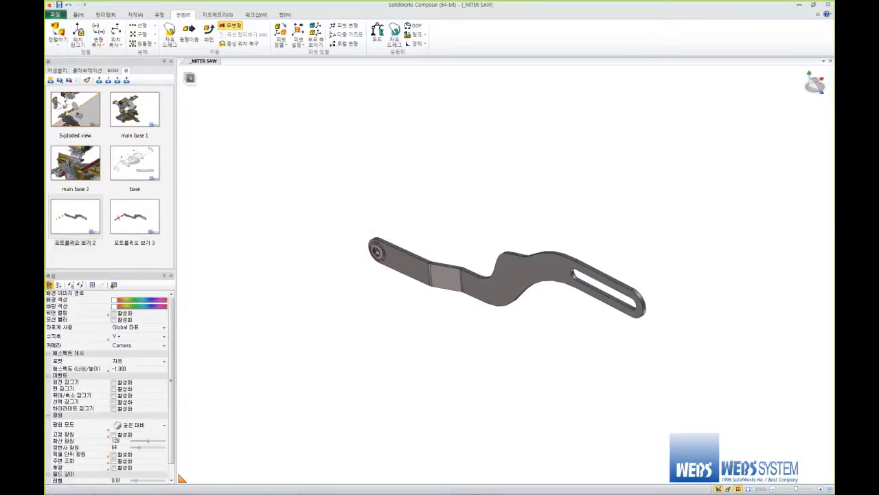
{"action": "left_click", "coordinate": [51, 80]}
{"action": "left_click", "coordinate": [75, 239]}
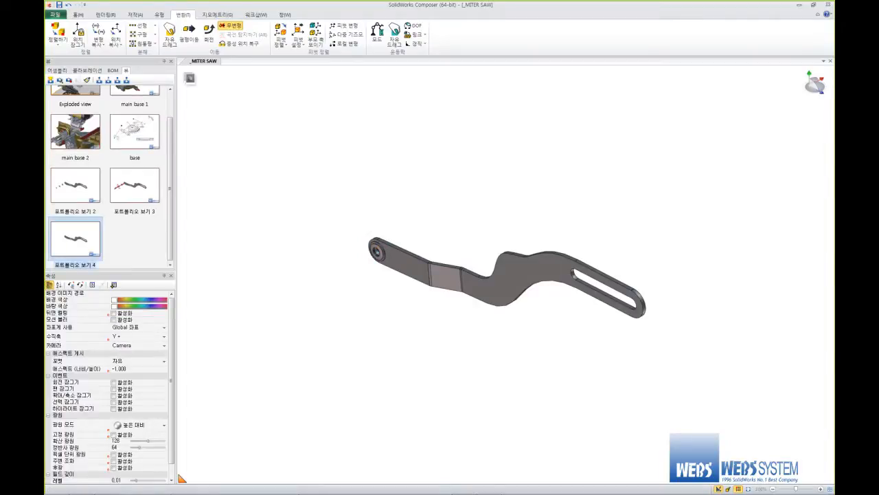
Compare the arrow-annotated link guard view with the assembled view by switching between them.
{"action": "double_click", "coordinate": [135, 185]}
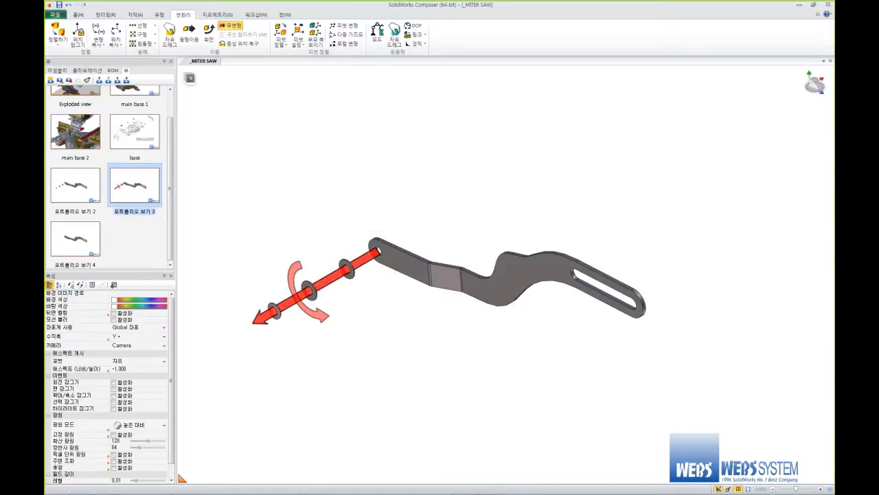
{"action": "left_click", "coordinate": [75, 239]}
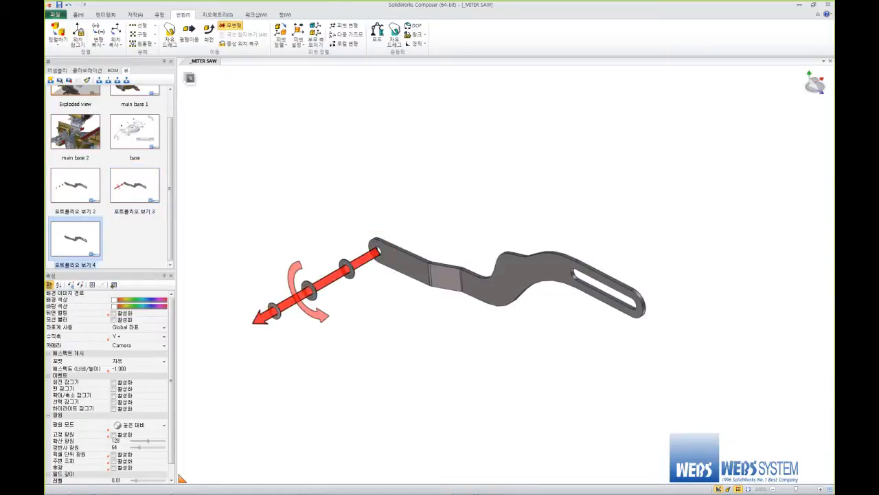
{"action": "double_click", "coordinate": [75, 239]}
{"action": "left_click", "coordinate": [135, 185]}
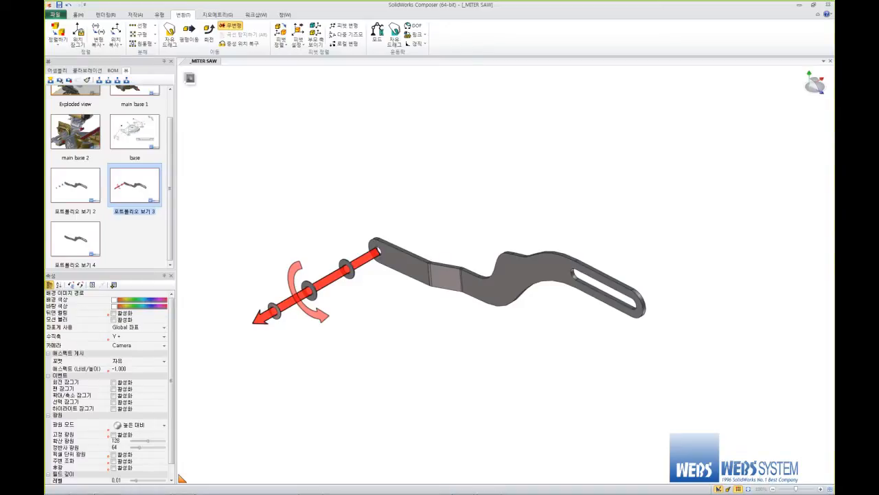
Show the timeline and animate the link guard from the assembled view at 0 s to the arrow-annotated view at 4.5 s.
{"action": "left_click", "coordinate": [256, 15]}
{"action": "left_click", "coordinate": [285, 15]}
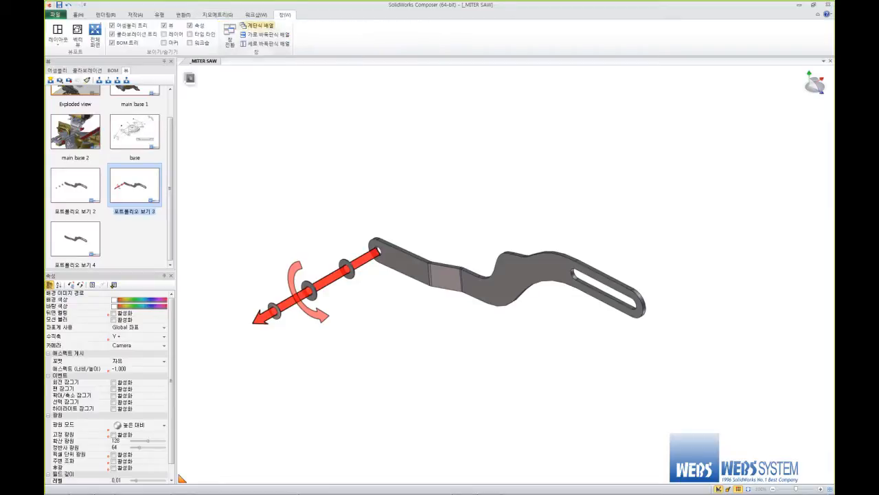
{"action": "left_click", "coordinate": [190, 33]}
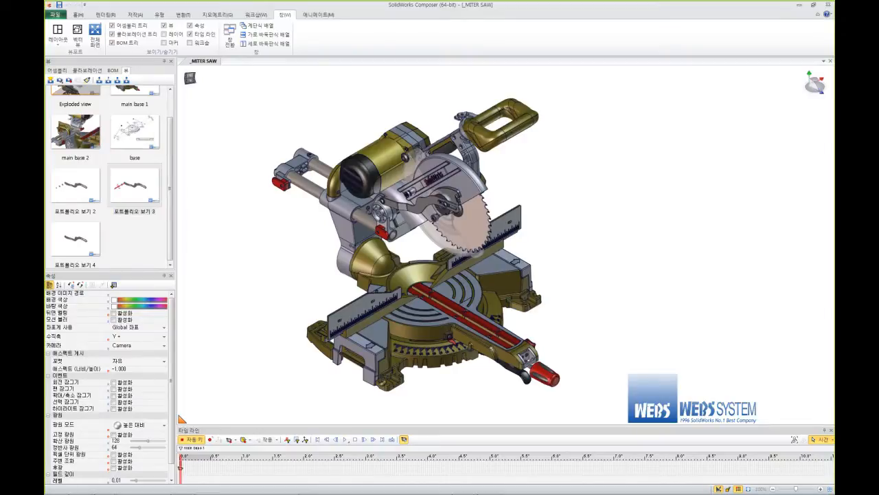
{"action": "left_click", "coordinate": [76, 239]}
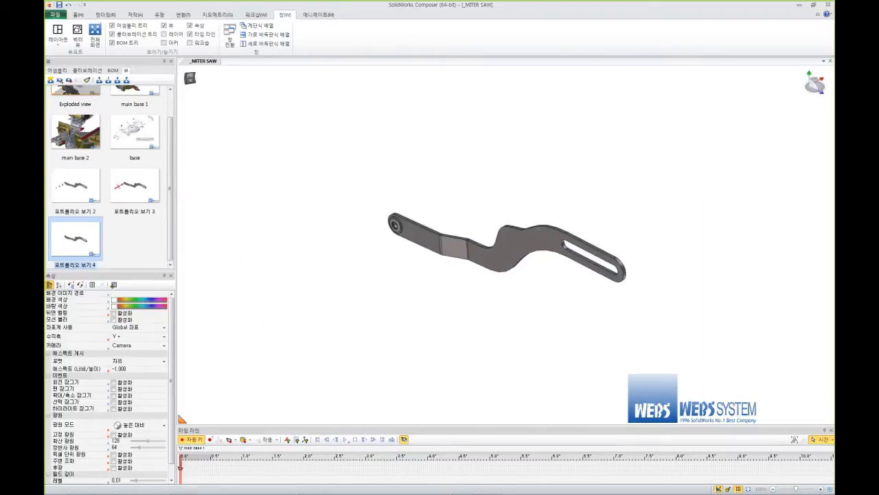
{"action": "mouse_move", "coordinate": [135, 187]}
{"action": "left_mouse_down"}
{"action": "mouse_move", "coordinate": [470, 468]}
{"action": "mouse_move", "coordinate": [459, 467]}
{"action": "left_mouse_up"}
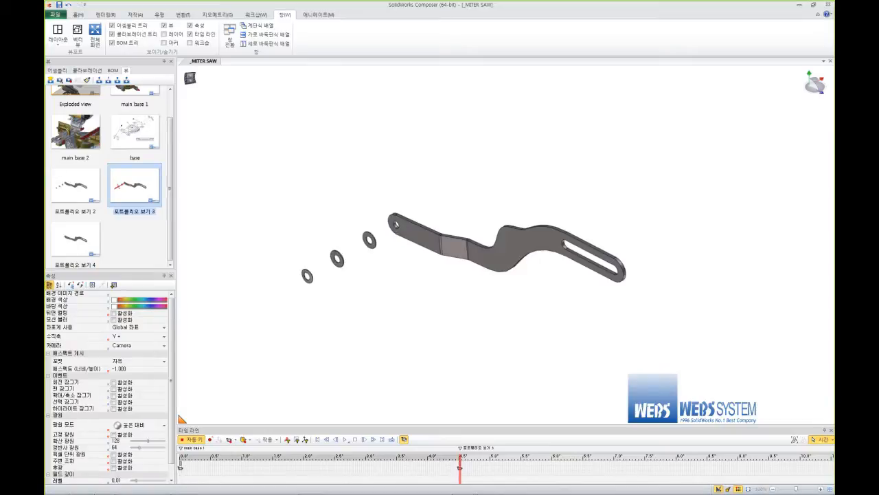
{"action": "left_click", "coordinate": [181, 461]}
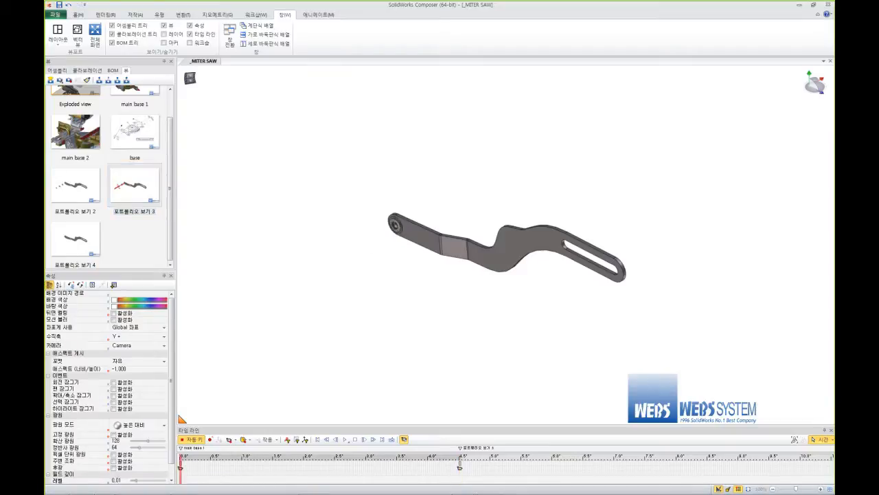
Make the circular arrow visible at the 4.5 s key of the animation.
{"action": "left_click", "coordinate": [87, 70]}
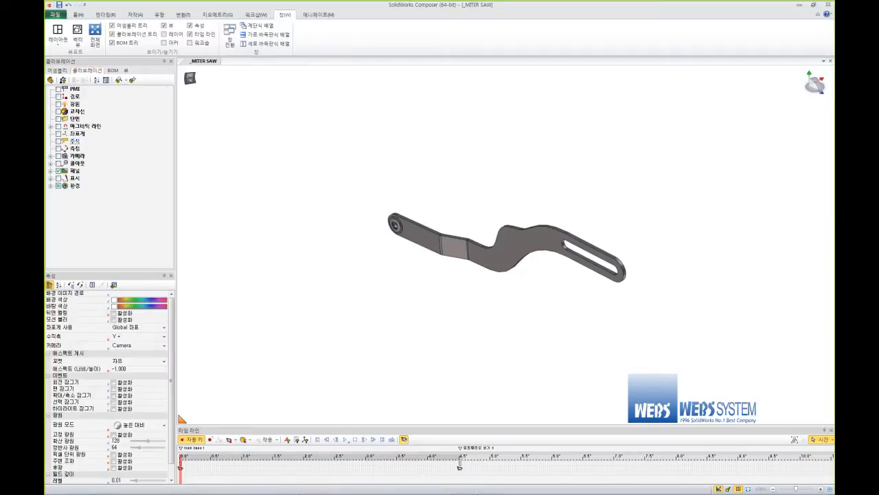
{"action": "left_click", "coordinate": [51, 171]}
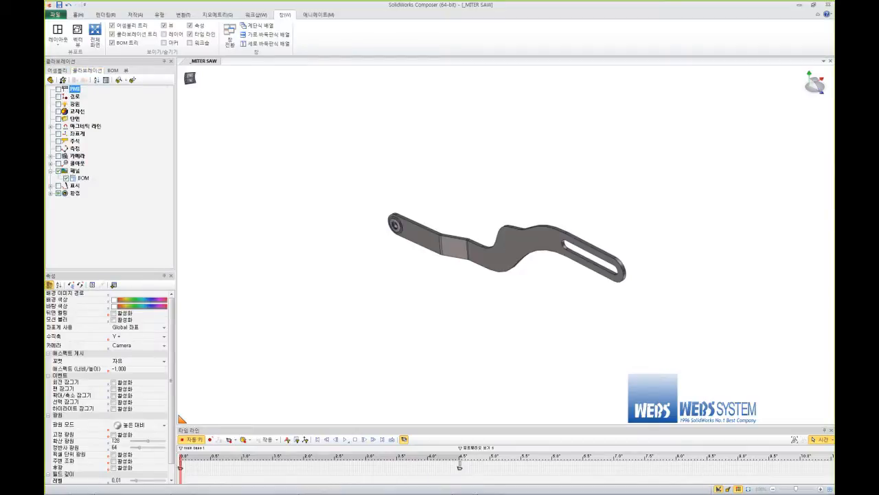
{"action": "left_click", "coordinate": [50, 186]}
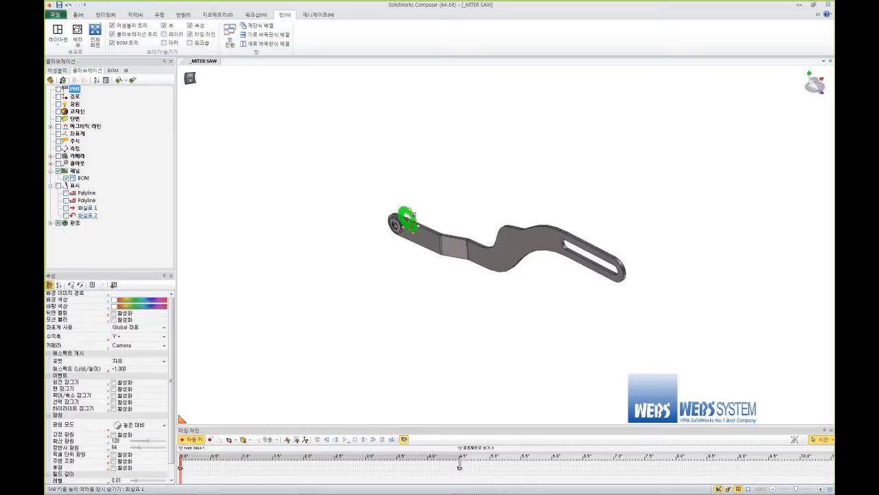
{"action": "left_click", "coordinate": [459, 466]}
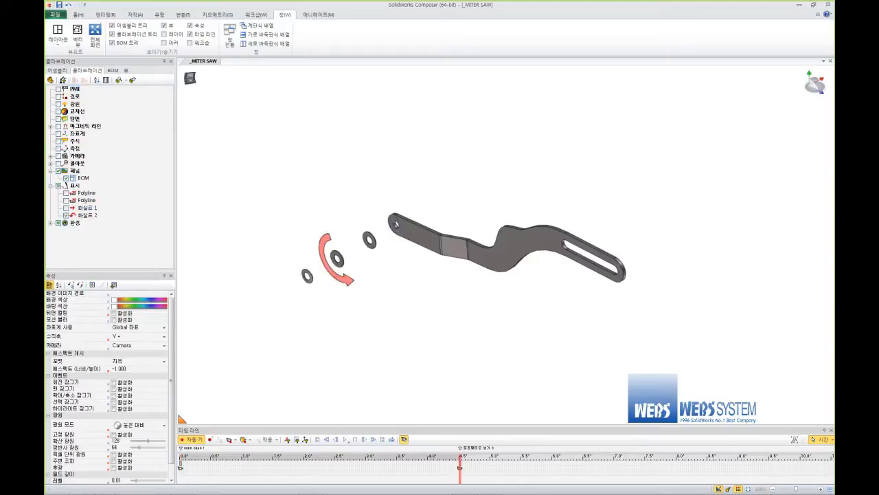
{"action": "left_click", "coordinate": [317, 438]}
Add the main base 1 view to the timeline at about 8.4 s and play the animation.
{"action": "left_click", "coordinate": [126, 70]}
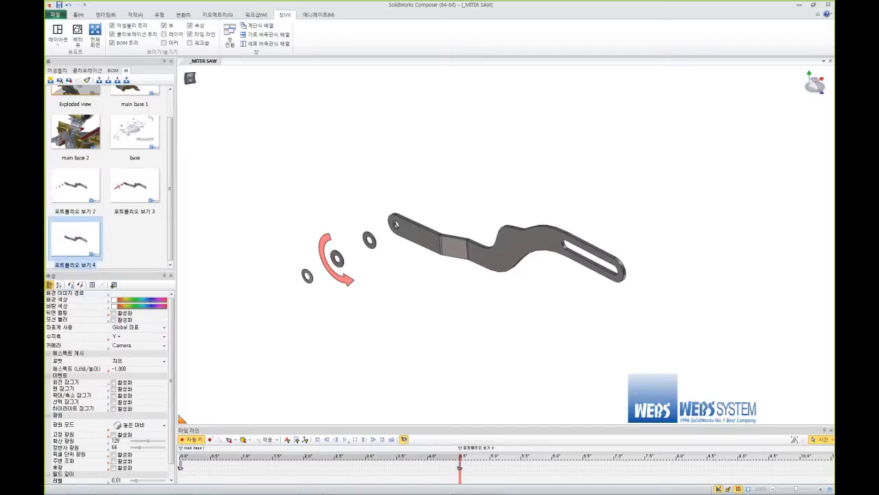
{"action": "scroll", "coordinate": [75, 240], "scroll_direction": "up", "scroll_amount": 1}
{"action": "mouse_move", "coordinate": [134, 112]}
{"action": "left_mouse_down"}
{"action": "mouse_move", "coordinate": [384, 295]}
{"action": "mouse_move", "coordinate": [702, 467]}
{"action": "left_mouse_up"}
{"action": "left_click", "coordinate": [346, 439]}
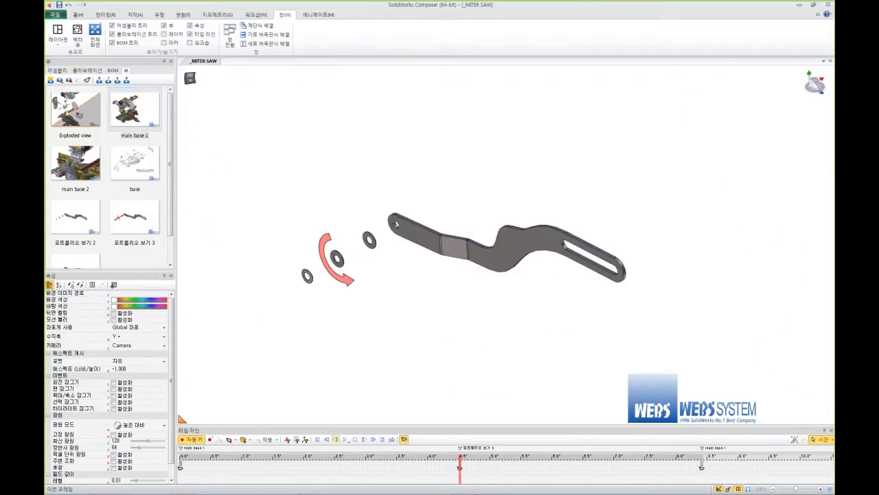
{"action": "left_click", "coordinate": [364, 439]}
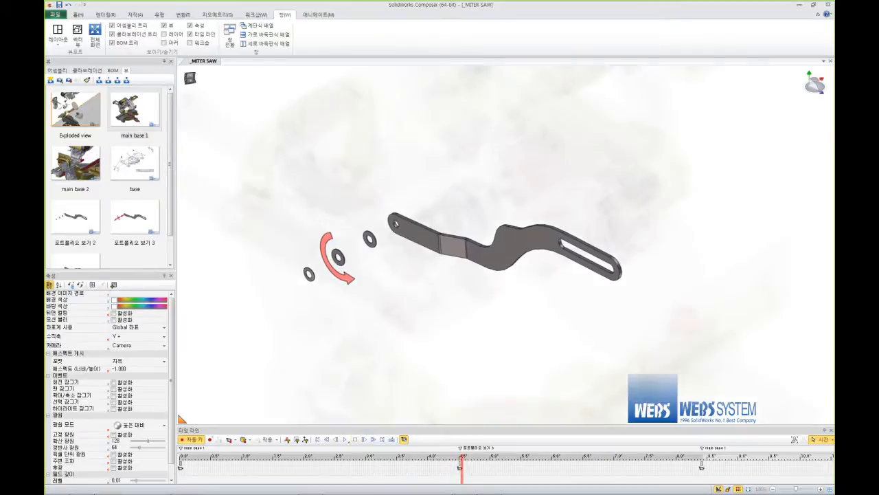
{"action": "left_click", "coordinate": [345, 438]}
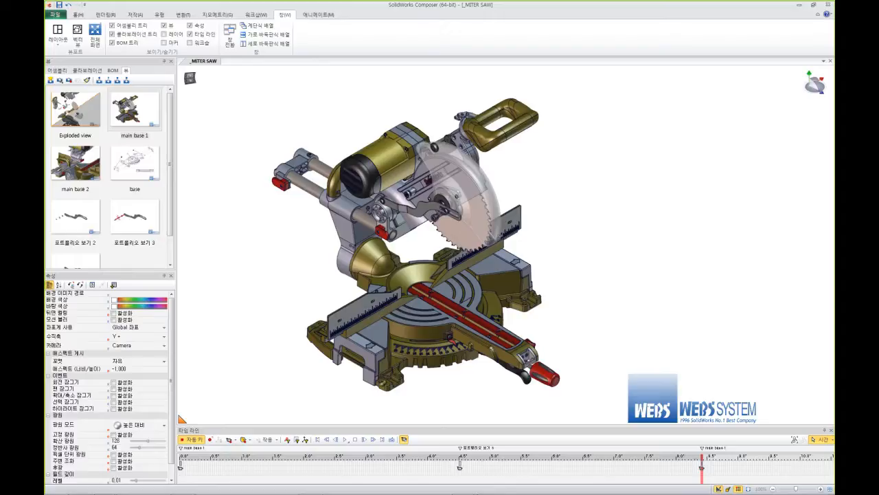
Restore the main base 1 view outside the animation and hide the timeline.
{"action": "double_click", "coordinate": [134, 110]}
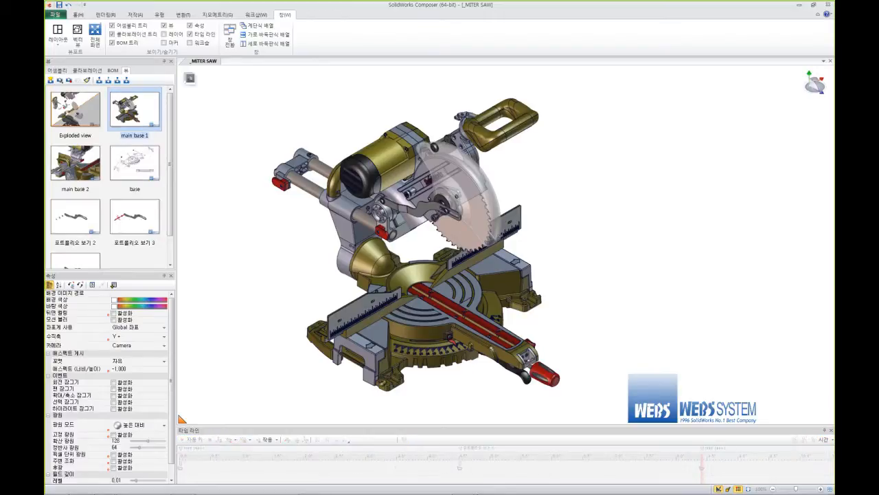
{"action": "left_click", "coordinate": [201, 35]}
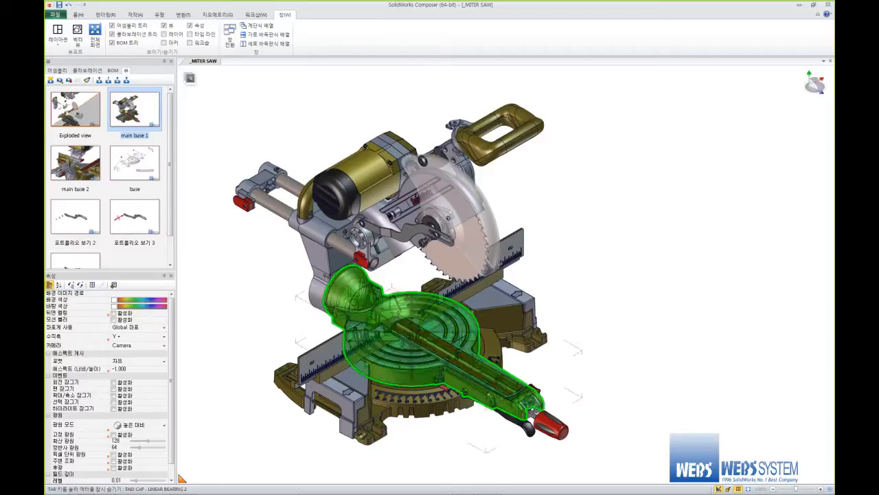
Color the parts in the color selection set blue and save the result as a new view.
{"action": "left_click", "coordinate": [57, 71]}
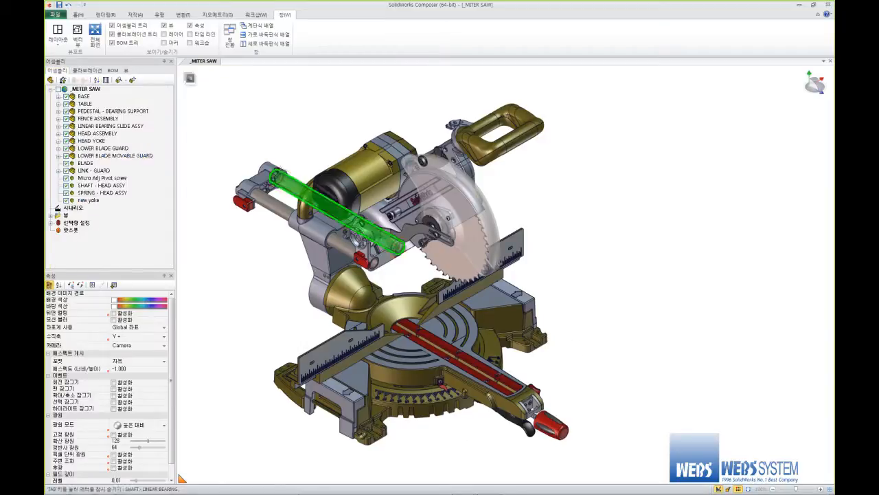
{"action": "left_click", "coordinate": [51, 223]}
{"action": "left_click", "coordinate": [83, 230]}
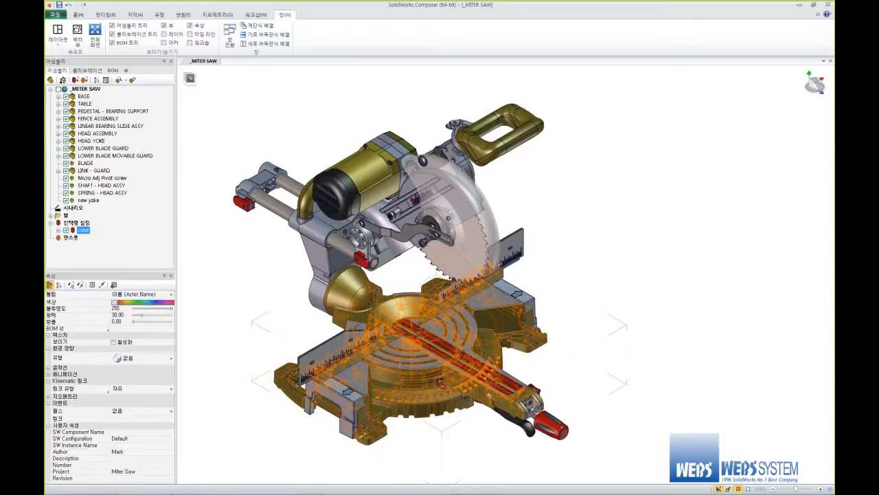
{"action": "left_click", "coordinate": [83, 231]}
{"action": "left_click", "coordinate": [126, 70]}
{"action": "left_click", "coordinate": [114, 302]}
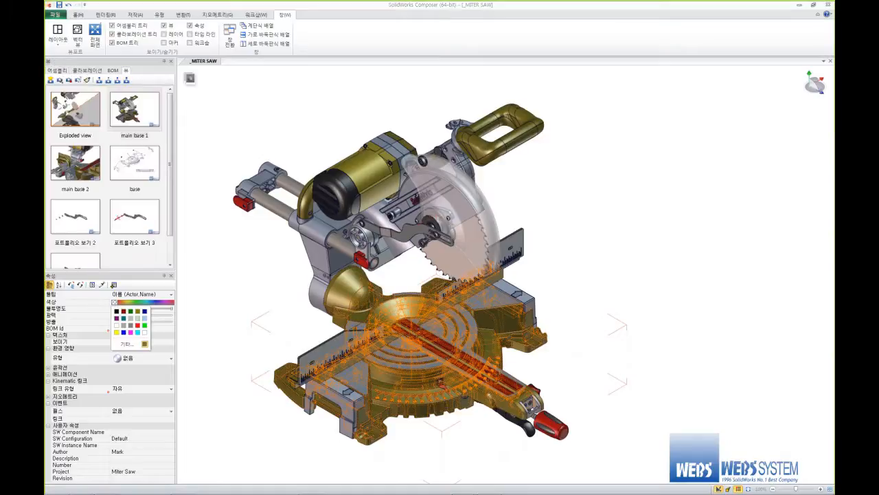
{"action": "left_click", "coordinate": [124, 332]}
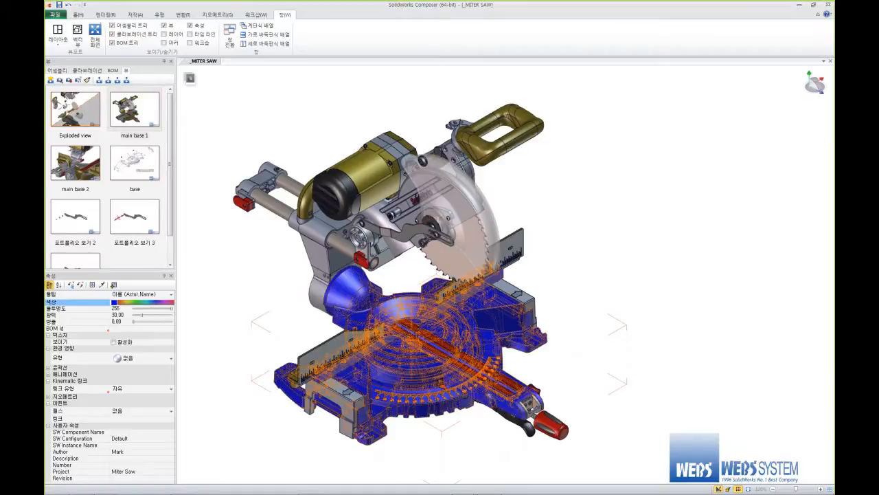
{"action": "left_click", "coordinate": [51, 81]}
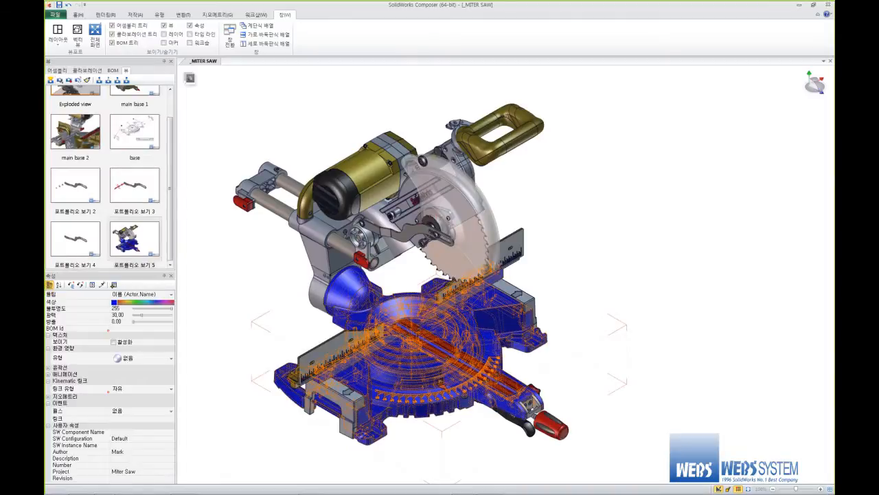
Recolor the same parts yellow and save that variant as another new view.
{"action": "left_click", "coordinate": [114, 302]}
{"action": "left_click", "coordinate": [116, 332]}
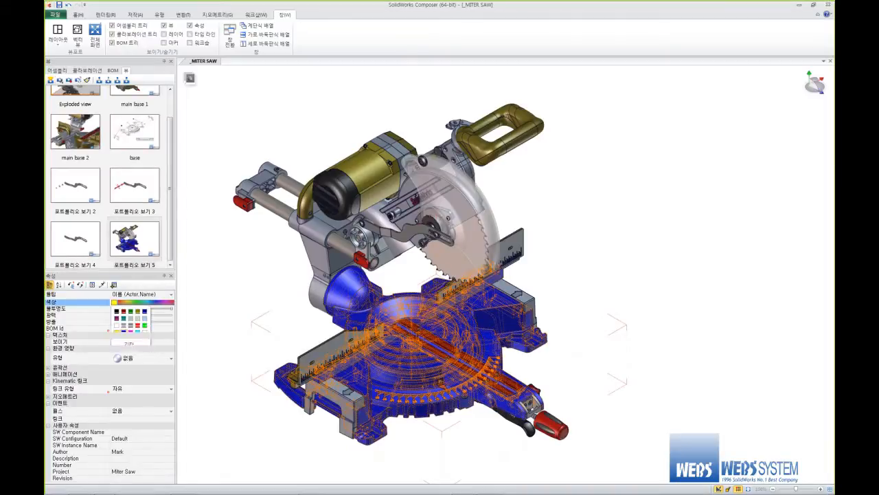
{"action": "left_click", "coordinate": [51, 81]}
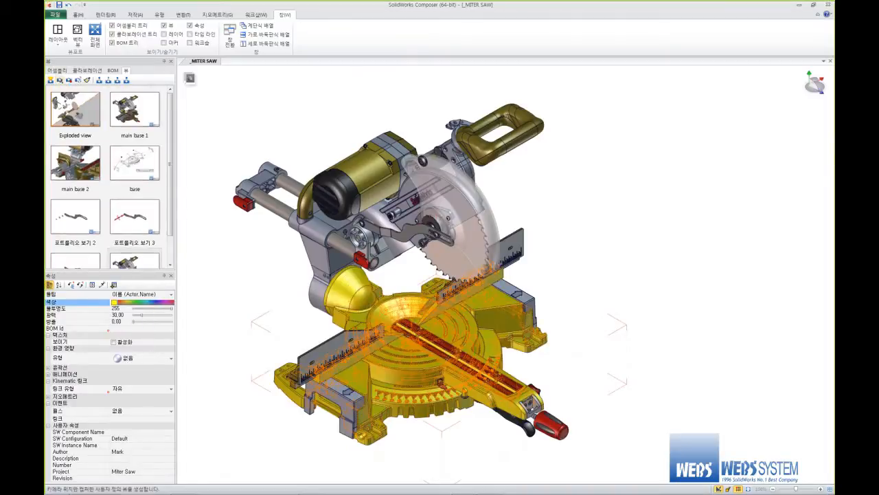
{"action": "left_click", "coordinate": [134, 186]}
{"action": "left_click", "coordinate": [75, 239]}
{"action": "left_click", "coordinate": [135, 240]}
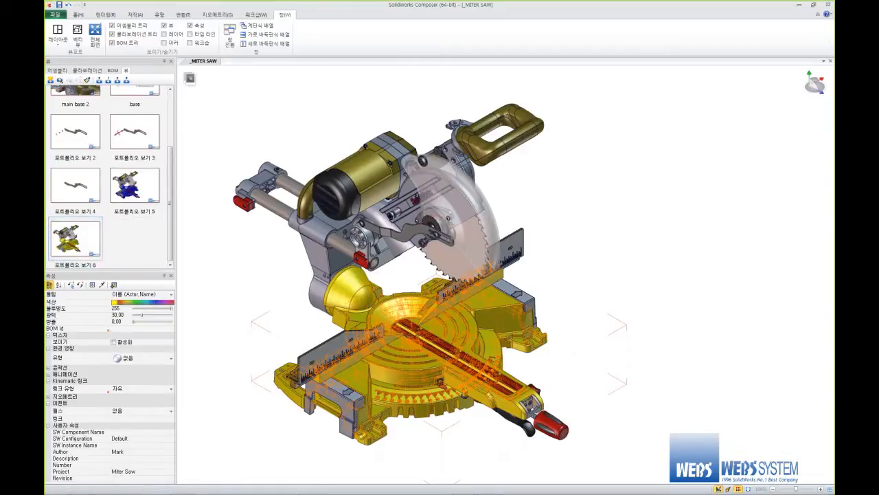
Paste a copy of the main base 1 view after the yellow variant's view and open it with nothing selected.
{"action": "scroll", "coordinate": [135, 185], "scroll_direction": "up", "scroll_amount": 3}
{"action": "left_click", "coordinate": [134, 110]}
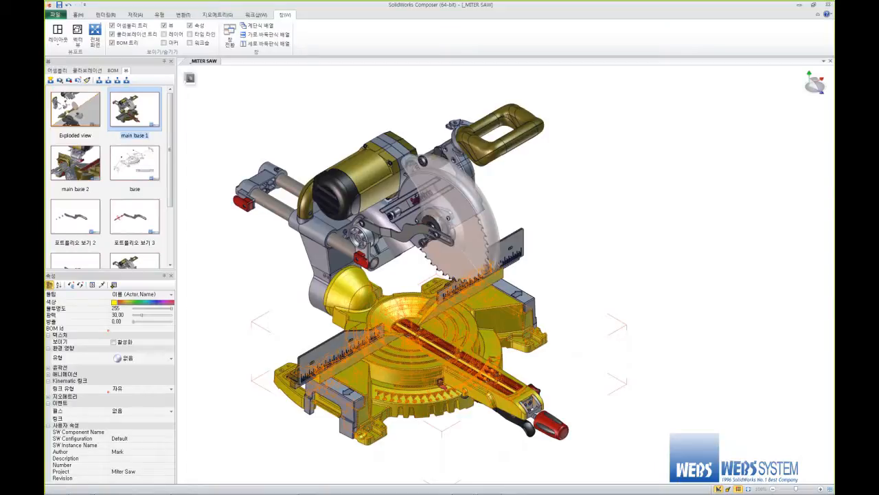
{"action": "key", "text": "ctrl+c"}
{"action": "scroll", "coordinate": [135, 206], "scroll_direction": "down", "scroll_amount": 3}
{"action": "left_click", "coordinate": [134, 240]}
{"action": "key", "text": "ctrl+v"}
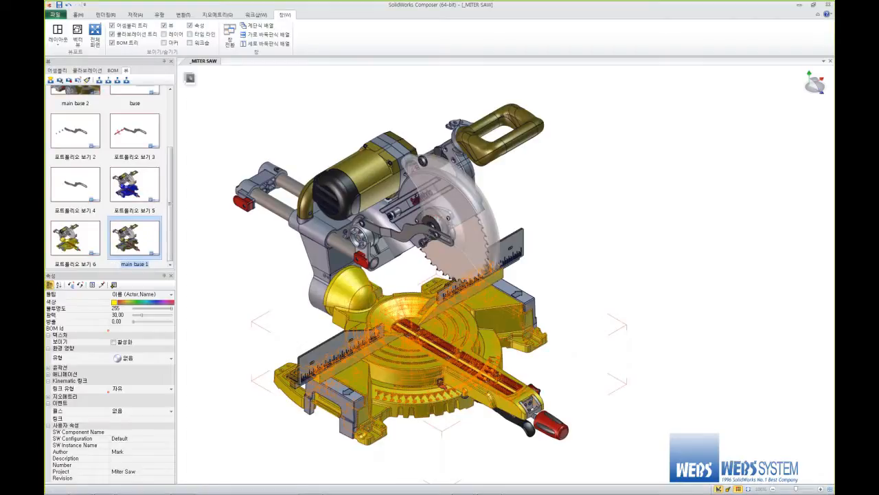
{"action": "double_click", "coordinate": [134, 239]}
{"action": "left_click", "coordinate": [182, 478]}
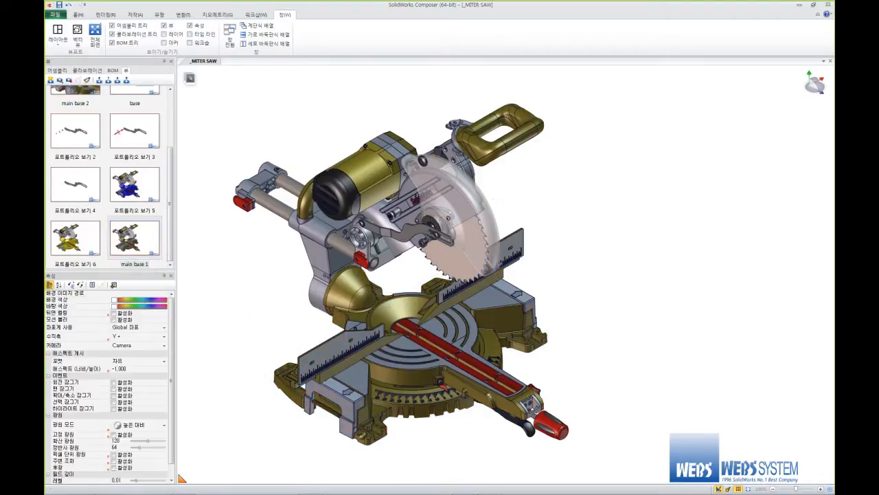
Place the blue and yellow variant views as thumbnail images beside the saw and create a new view.
{"action": "left_click", "coordinate": [134, 185]}
{"action": "left_click", "coordinate": [75, 238], "text": "ctrl"}
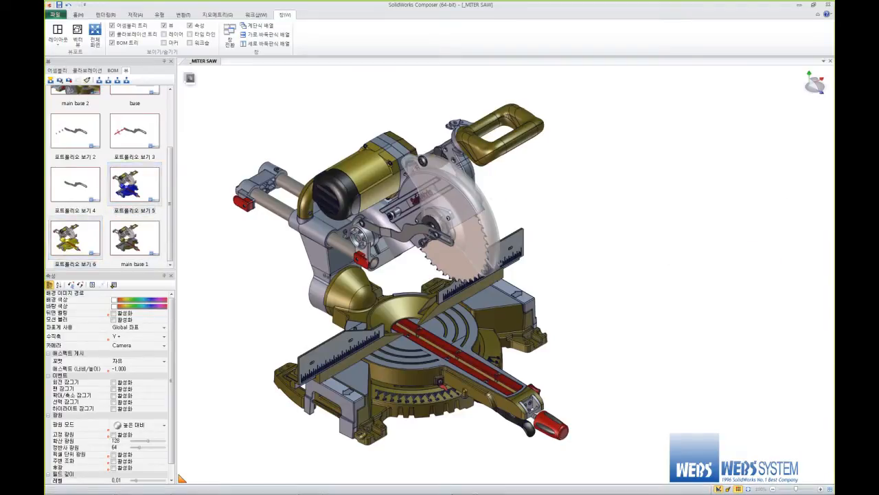
{"action": "left_click_drag", "start_coordinate": [134, 186], "coordinate": [717, 226]}
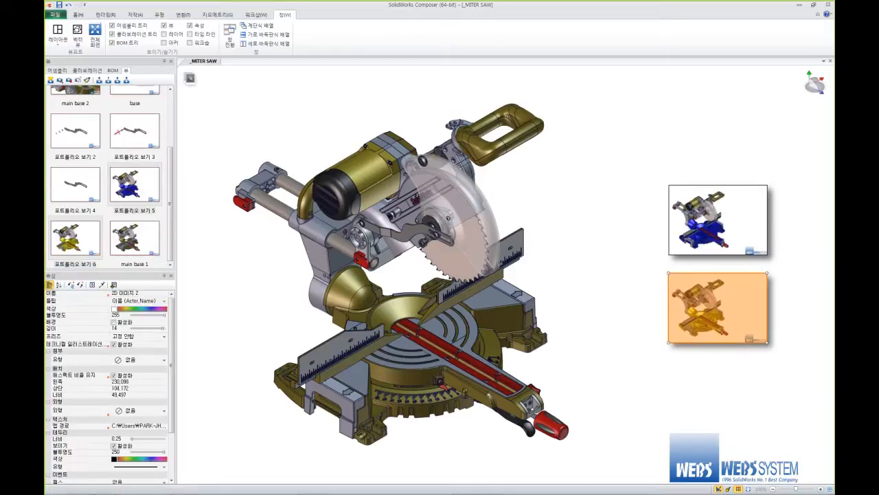
{"action": "left_click", "coordinate": [182, 479]}
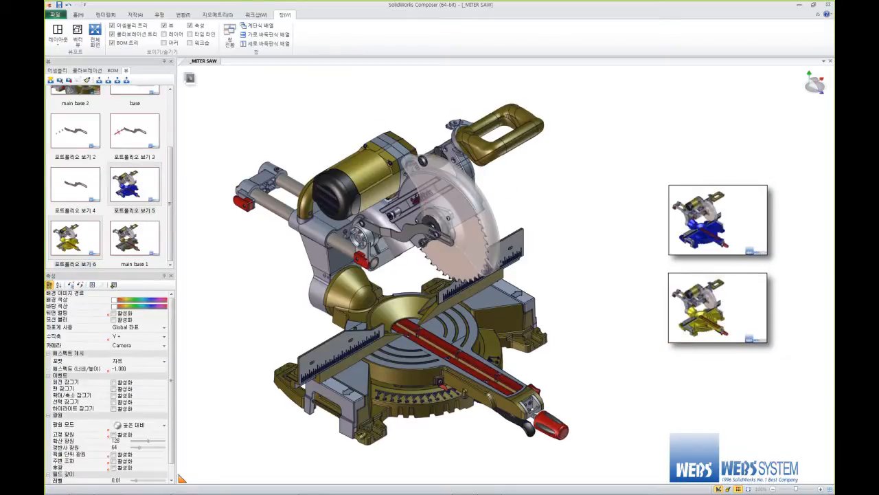
{"action": "left_click", "coordinate": [50, 80]}
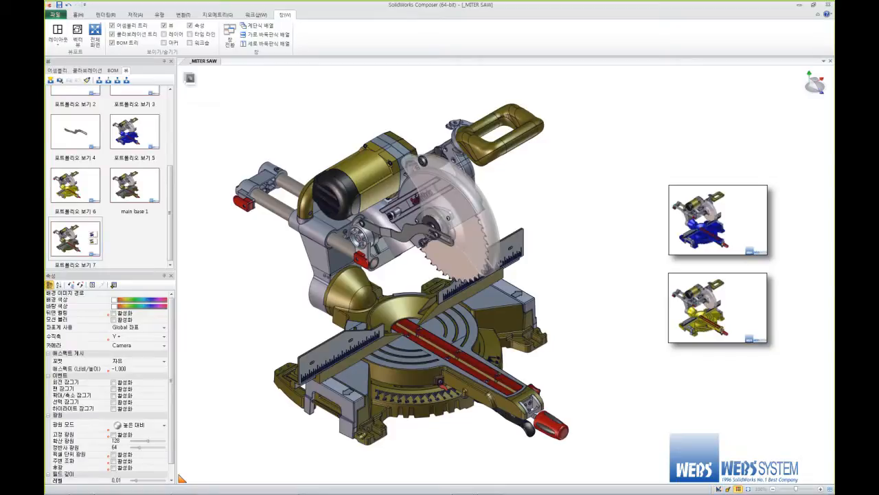
Test the blue variant's thumbnail image as a link to its view.
{"action": "left_click", "coordinate": [718, 220]}
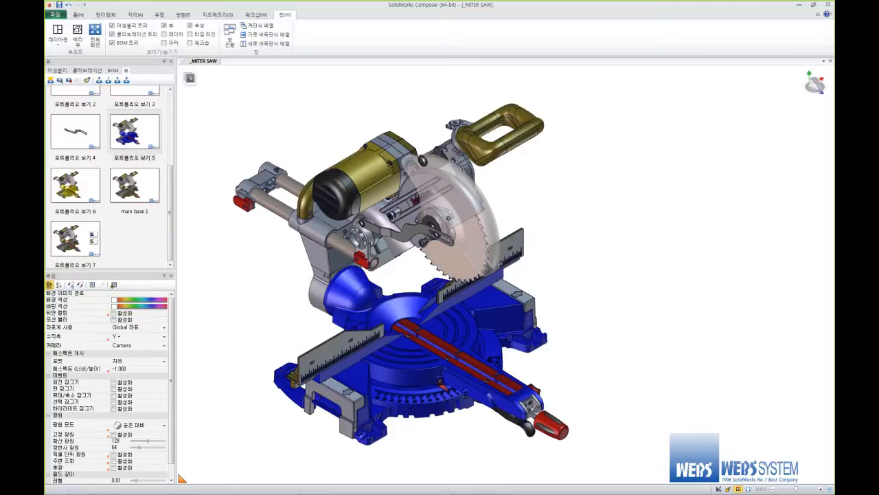
{"action": "left_click", "coordinate": [135, 240]}
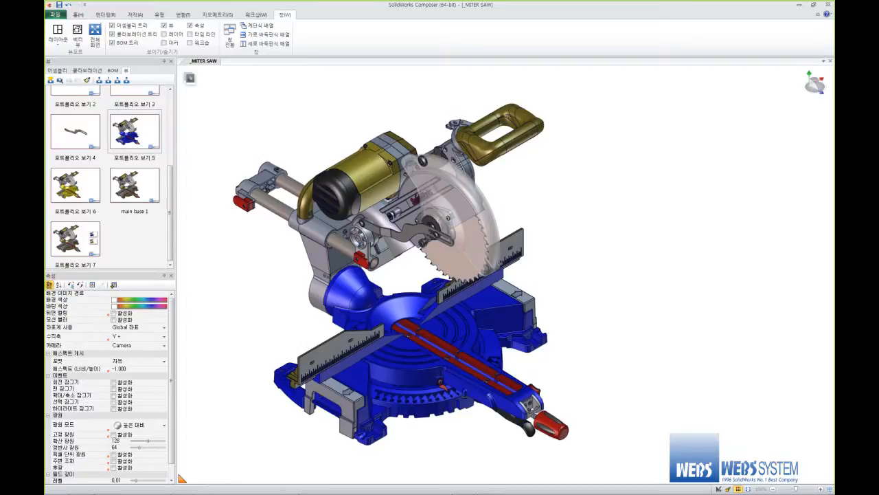
Place the 포트폴리오 보기 7 thumbnail beside the saw in the blue variant's view, update that view and test its link both ways.
{"action": "left_click", "coordinate": [75, 239]}
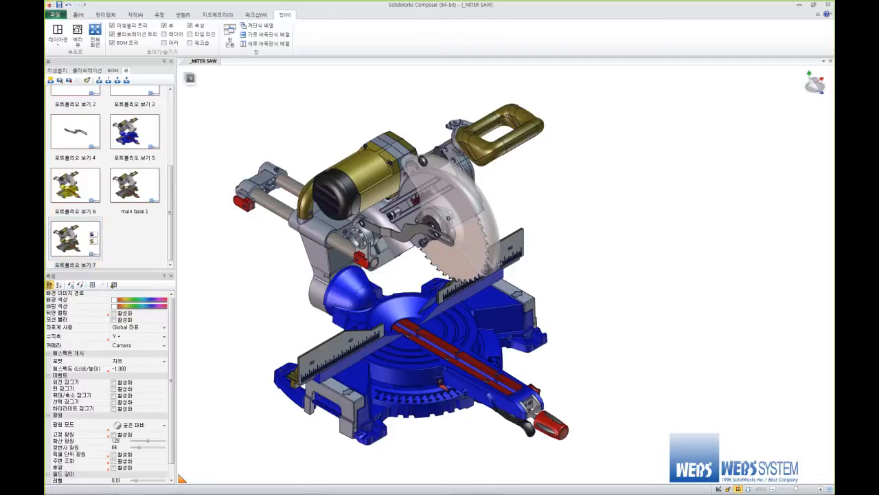
{"action": "left_click_drag", "start_coordinate": [75, 239], "coordinate": [653, 255], "text": "ctrl"}
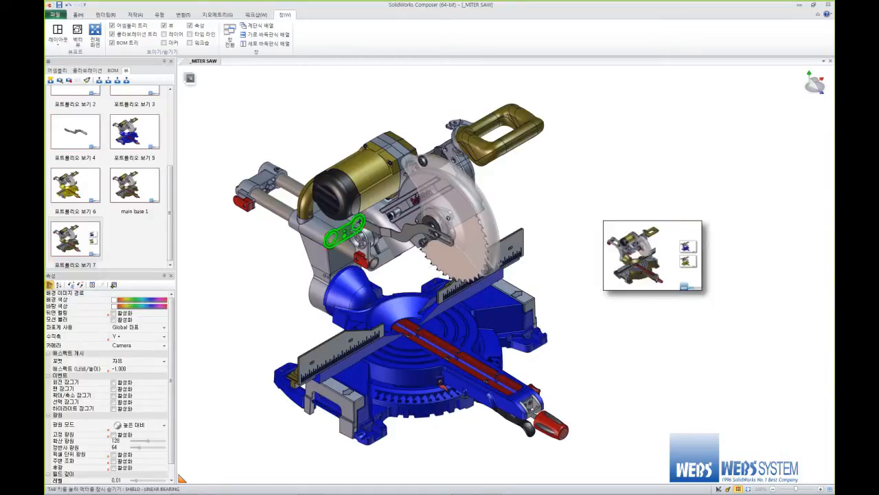
{"action": "left_click", "coordinate": [135, 132]}
{"action": "left_click", "coordinate": [69, 80]}
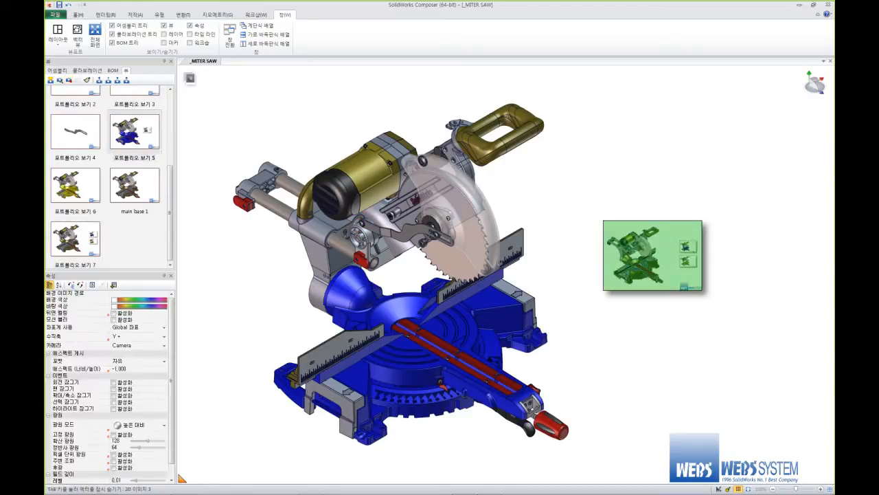
{"action": "left_click", "coordinate": [653, 256]}
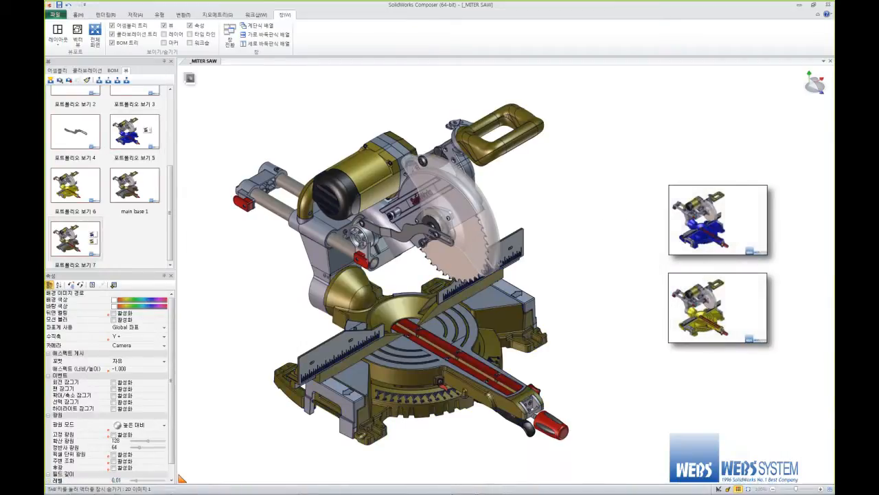
{"action": "left_click", "coordinate": [718, 220]}
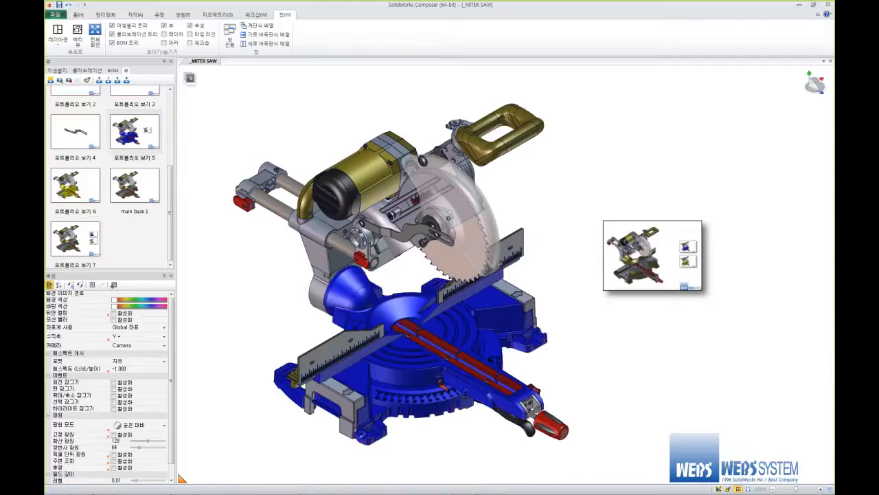
Add the same linked thumbnail image to the yellow variant's view and clear the selection.
{"action": "left_click", "coordinate": [653, 255]}
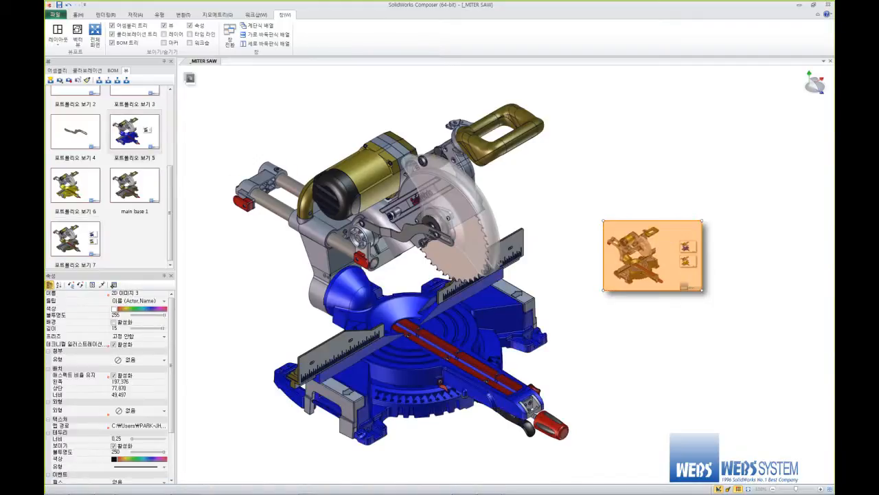
{"action": "left_click", "coordinate": [74, 184]}
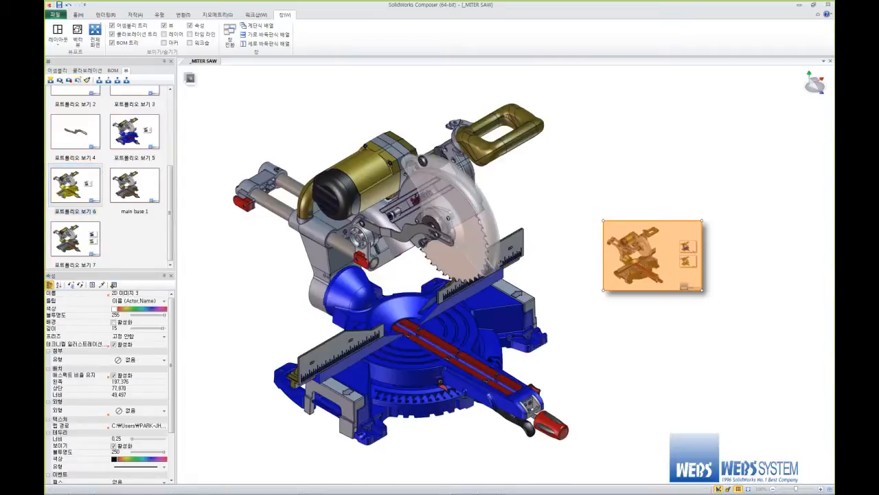
{"action": "left_click", "coordinate": [135, 240]}
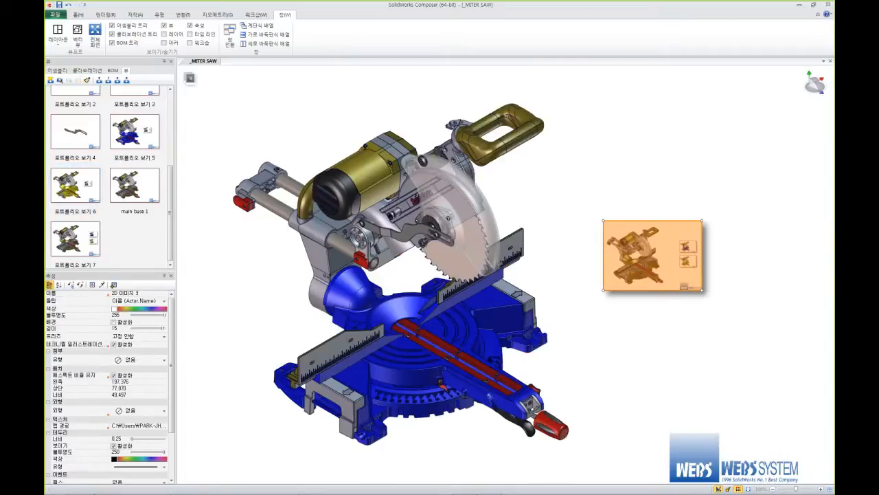
{"action": "left_click", "coordinate": [265, 282]}
{"action": "left_click", "coordinate": [182, 478]}
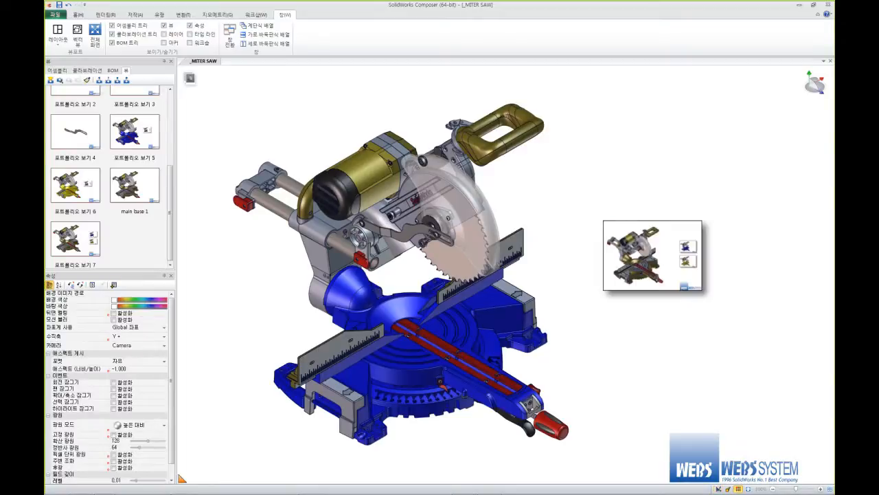
Test the thumbnail links between the overview with both variants and the yellow variant's view.
{"action": "left_click", "coordinate": [654, 254]}
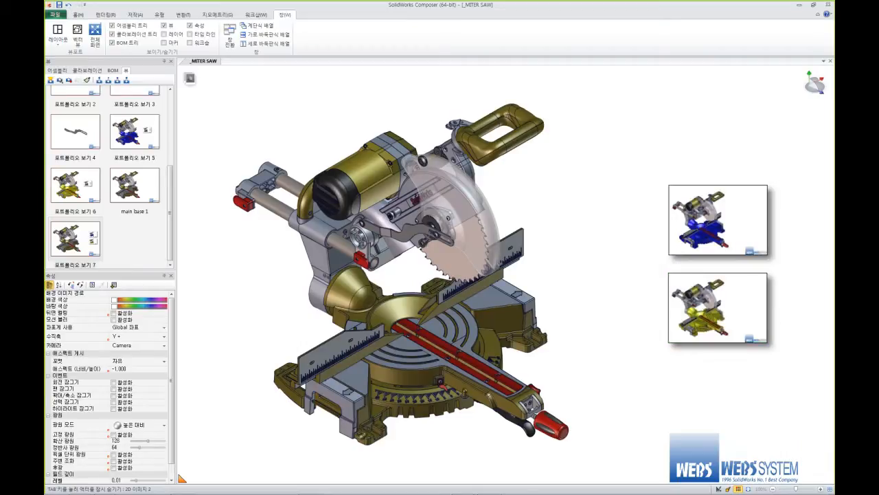
{"action": "left_click", "coordinate": [718, 308]}
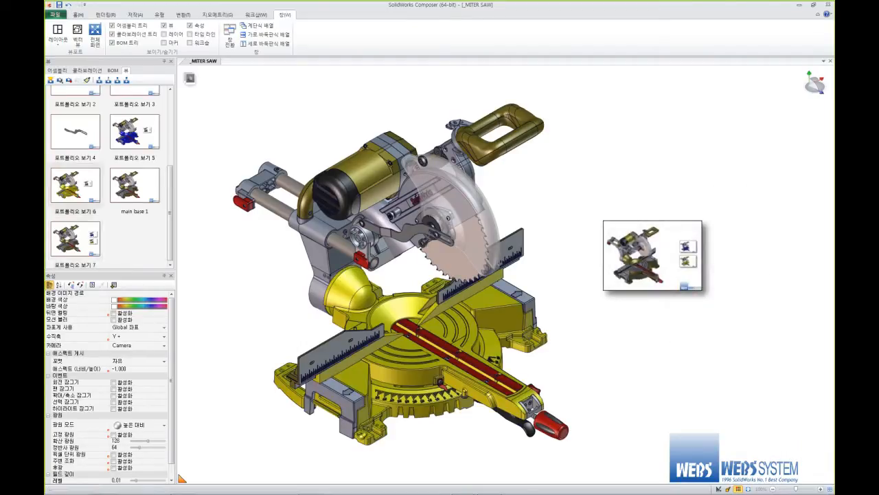
{"action": "left_click", "coordinate": [652, 255]}
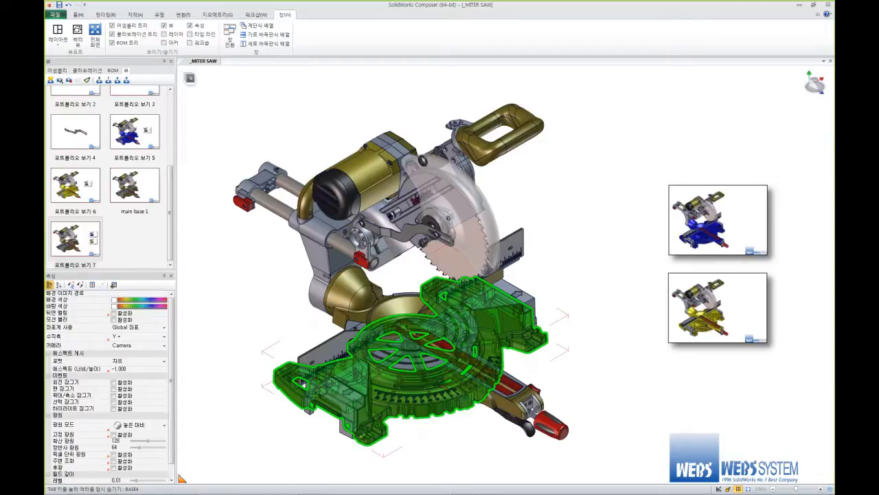
Link the BASE4 part to the base view with view://base and test the link on the model.
{"action": "left_click_drag", "start_coordinate": [170, 213], "coordinate": [171, 139]}
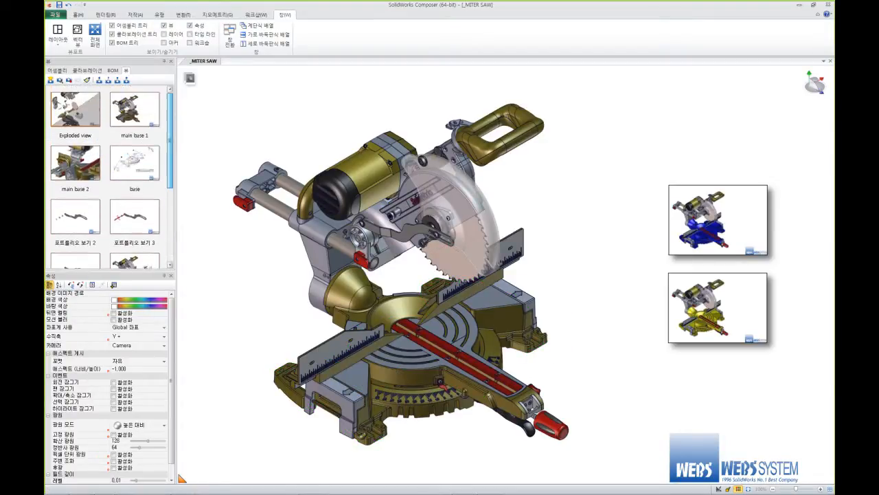
{"action": "left_click", "coordinate": [135, 164]}
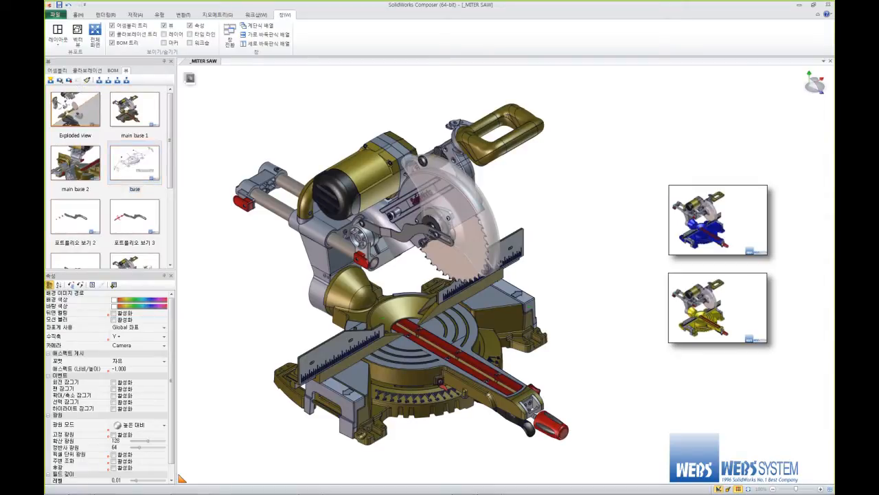
{"action": "left_click", "coordinate": [399, 371]}
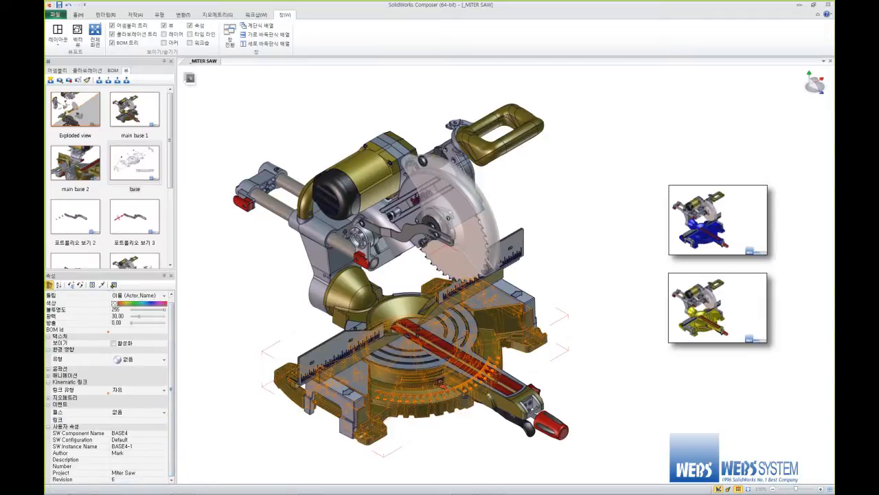
{"action": "left_click", "coordinate": [161, 420]}
{"action": "left_click", "coordinate": [164, 420]}
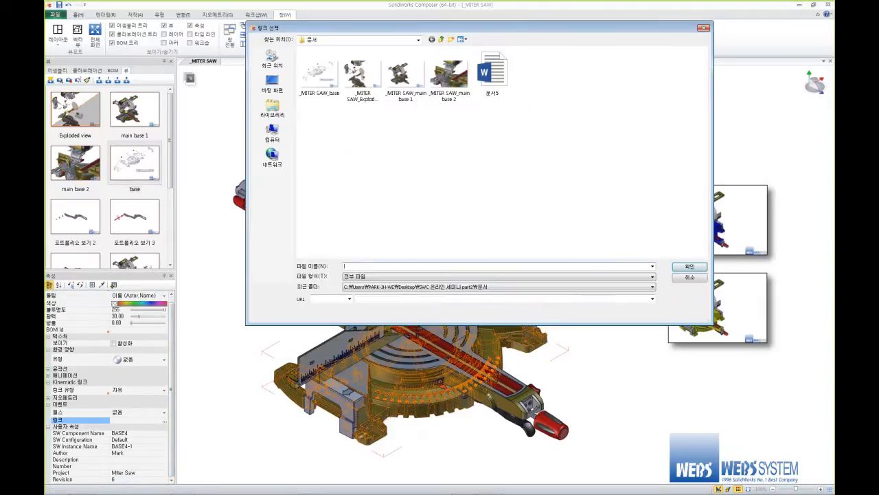
{"action": "left_click", "coordinate": [350, 299]}
{"action": "left_click", "coordinate": [337, 330]}
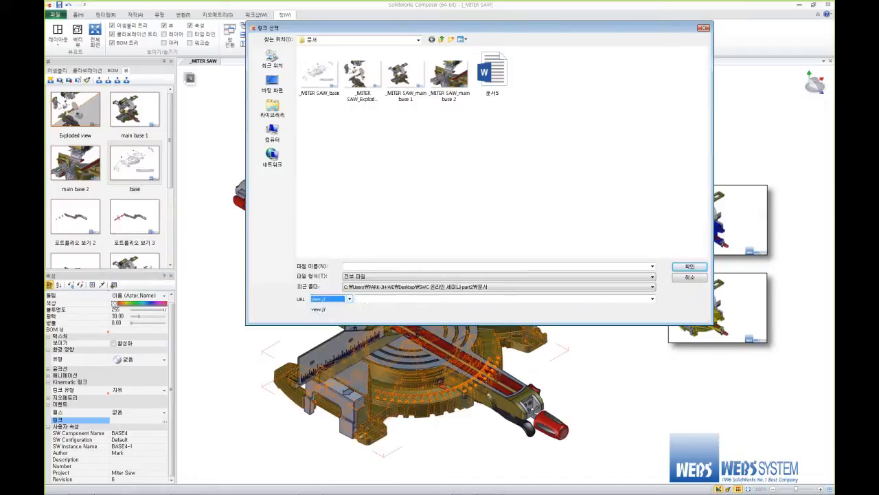
{"action": "left_click", "coordinate": [652, 298]}
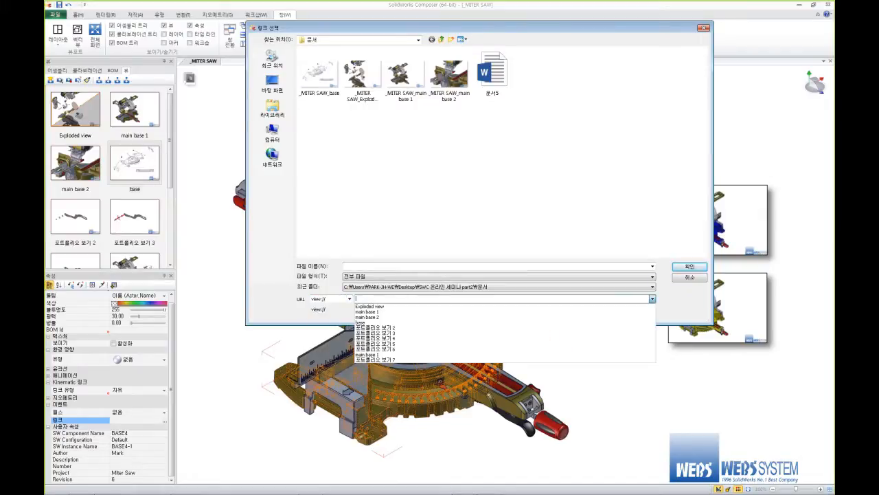
{"action": "left_click", "coordinate": [360, 322]}
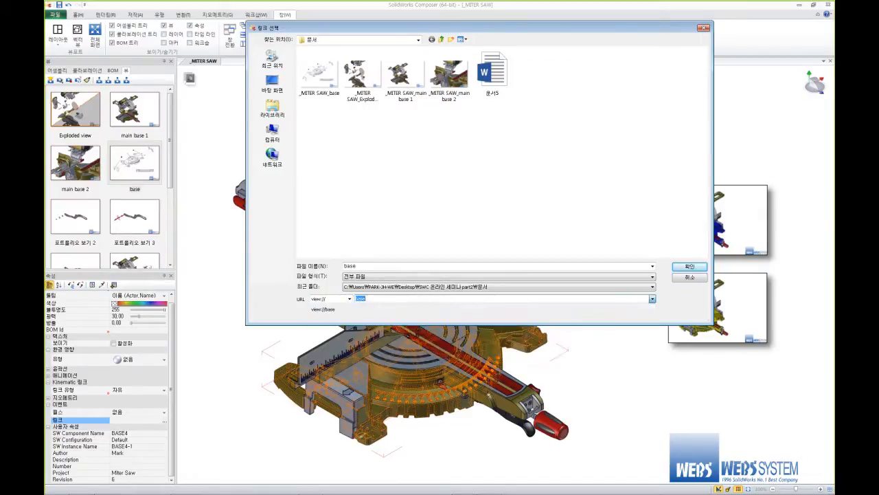
{"action": "left_click", "coordinate": [690, 266]}
{"action": "left_click", "coordinate": [614, 257]}
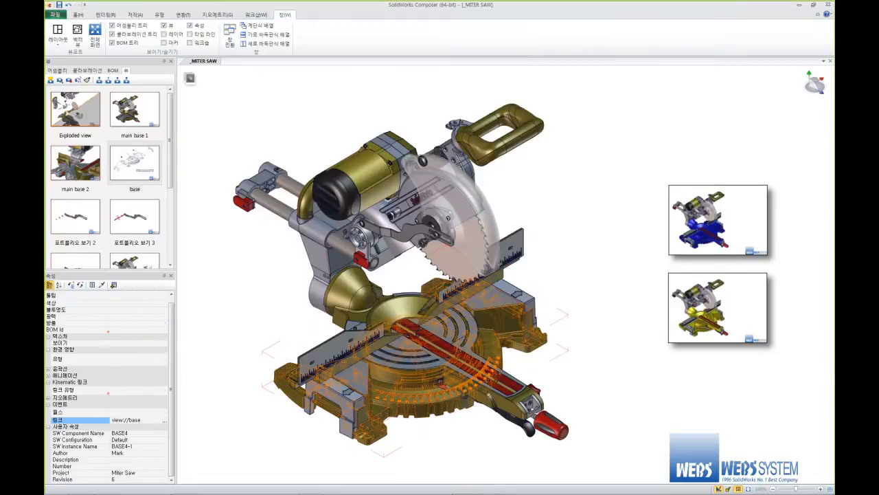
{"action": "left_click", "coordinate": [412, 357]}
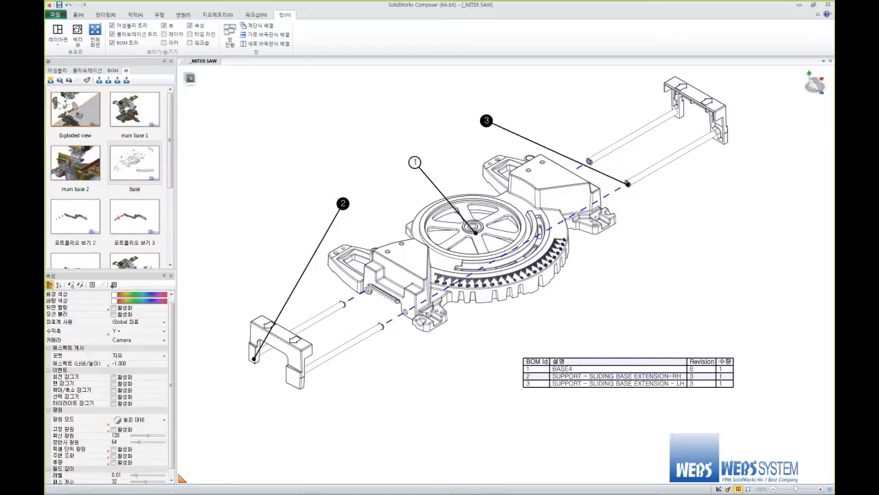
Open the main base 1 view, turn on the Digger and move it over the saw and back to the empty area.
{"action": "double_click", "coordinate": [135, 110]}
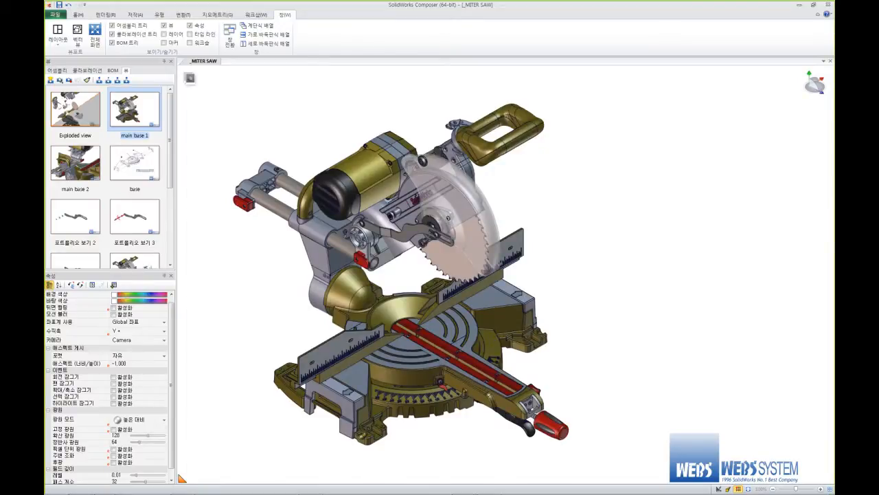
{"action": "double_click", "coordinate": [75, 164]}
{"action": "double_click", "coordinate": [135, 110]}
{"action": "key", "text": "space"}
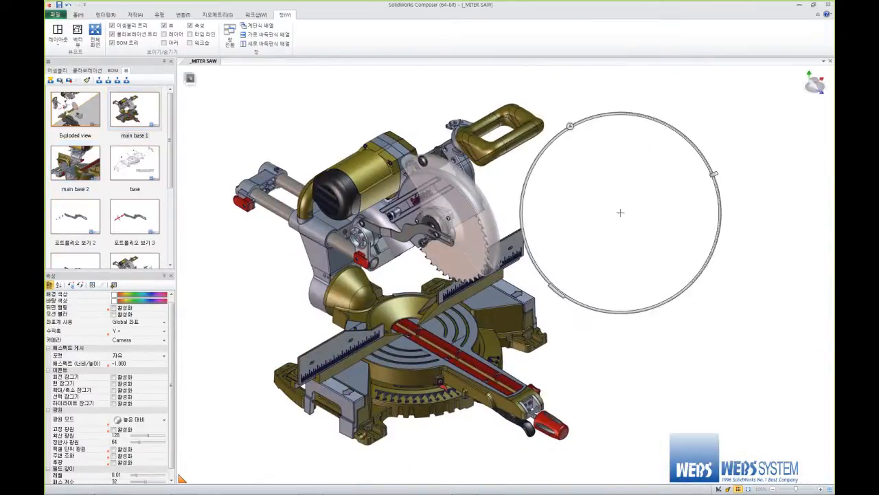
{"action": "left_click_drag", "start_coordinate": [620, 213], "coordinate": [363, 266]}
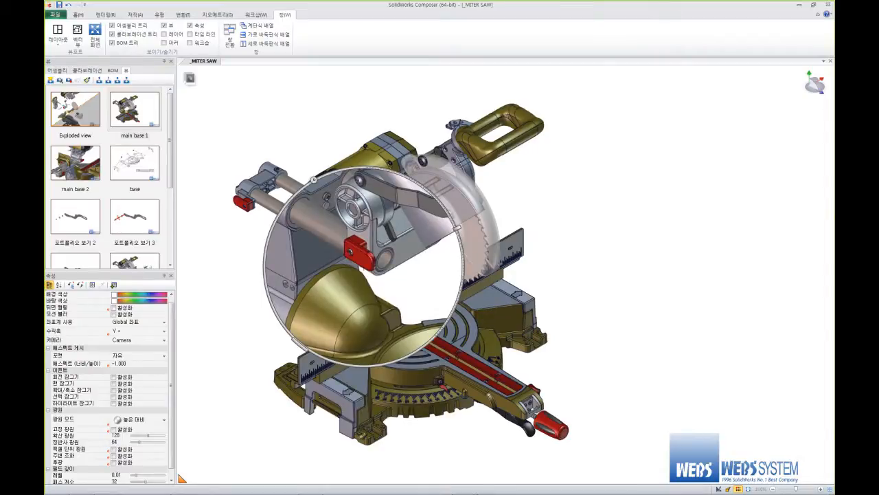
{"action": "left_click_drag", "start_coordinate": [363, 266], "coordinate": [653, 220]}
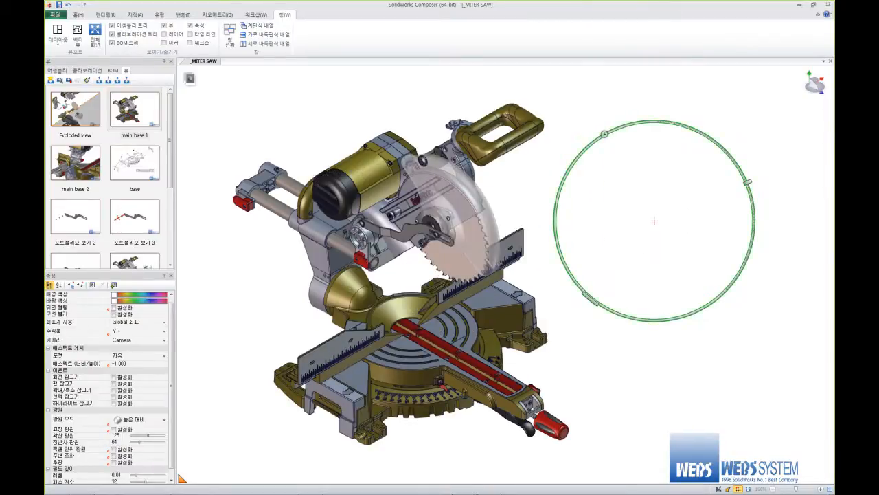
Center the Digger's detail on the pivot area beside the link guard and set its magnification to about 49%.
{"action": "left_click", "coordinate": [604, 134]}
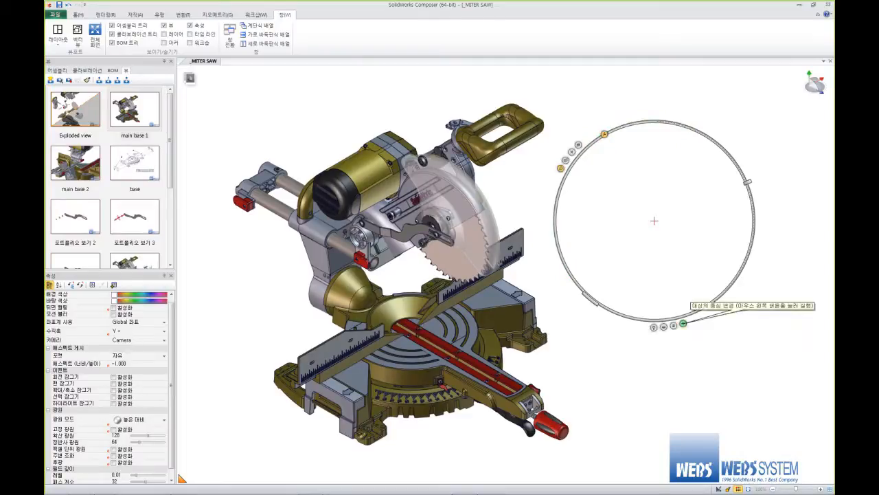
{"action": "left_click_drag", "start_coordinate": [684, 323], "coordinate": [372, 228]}
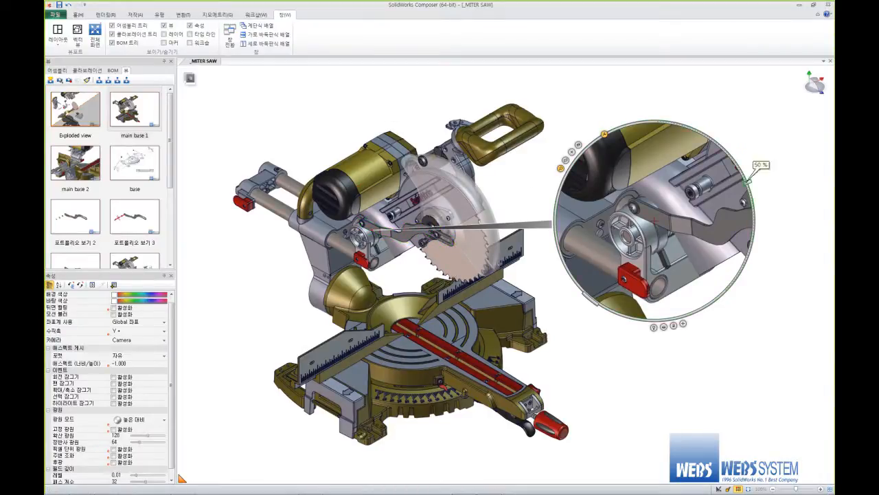
{"action": "mouse_move", "coordinate": [747, 180]}
{"action": "left_mouse_down"}
{"action": "mouse_move", "coordinate": [744, 161]}
{"action": "mouse_move", "coordinate": [756, 218]}
{"action": "mouse_move", "coordinate": [743, 172]}
{"action": "mouse_move", "coordinate": [749, 183]}
{"action": "left_mouse_up"}
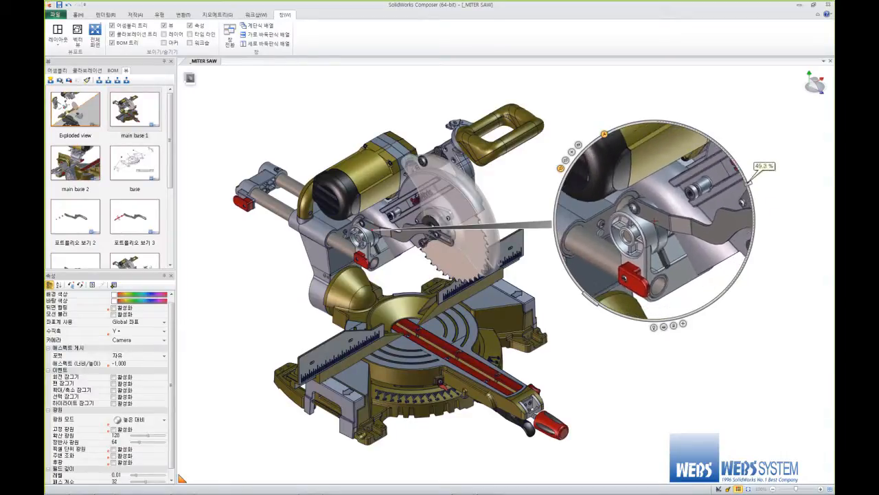
Try the Digger's cutting plane and X-ray modes, adjusting the depth to expose the saw's internal parts.
{"action": "left_click", "coordinate": [565, 160]}
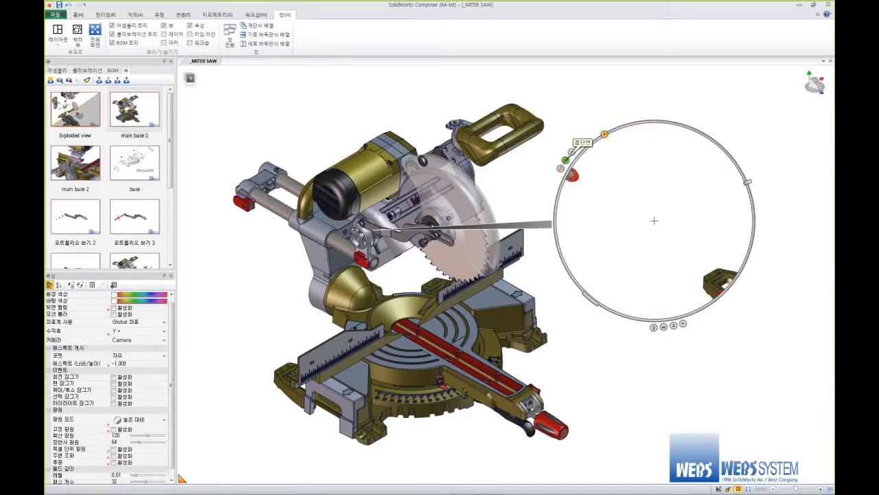
{"action": "left_click_drag", "start_coordinate": [747, 180], "coordinate": [754, 204]}
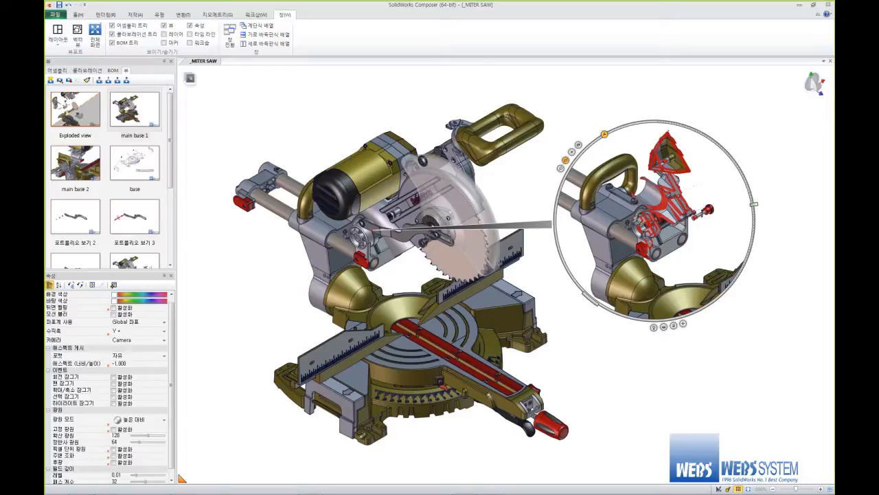
{"action": "left_click", "coordinate": [571, 152]}
{"action": "left_click_drag", "start_coordinate": [747, 182], "coordinate": [744, 266]}
Switch the Digger to onion skin mode, capture it as a 2D image and save the scene as a new view.
{"action": "left_click", "coordinate": [578, 145]}
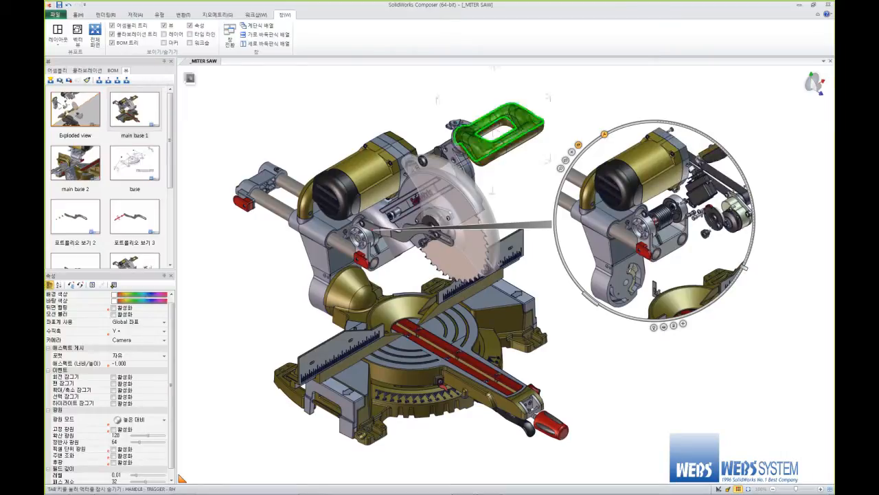
{"action": "left_click", "coordinate": [663, 327]}
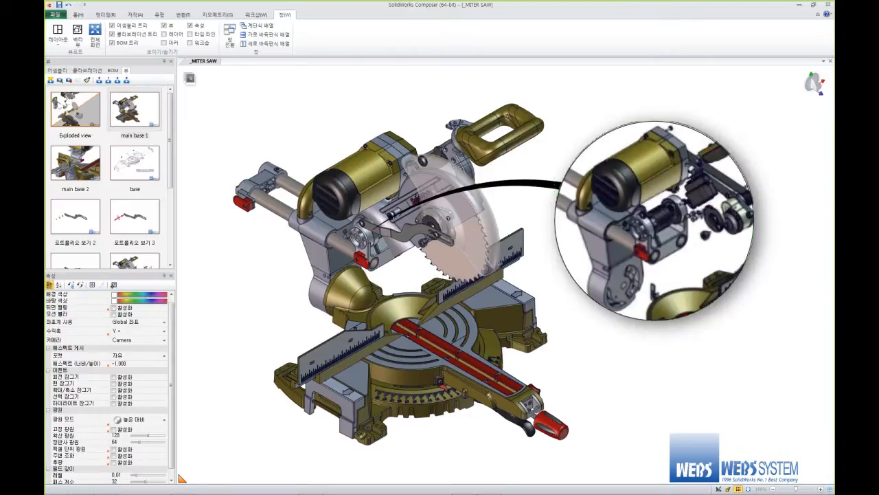
{"action": "left_click", "coordinate": [50, 81]}
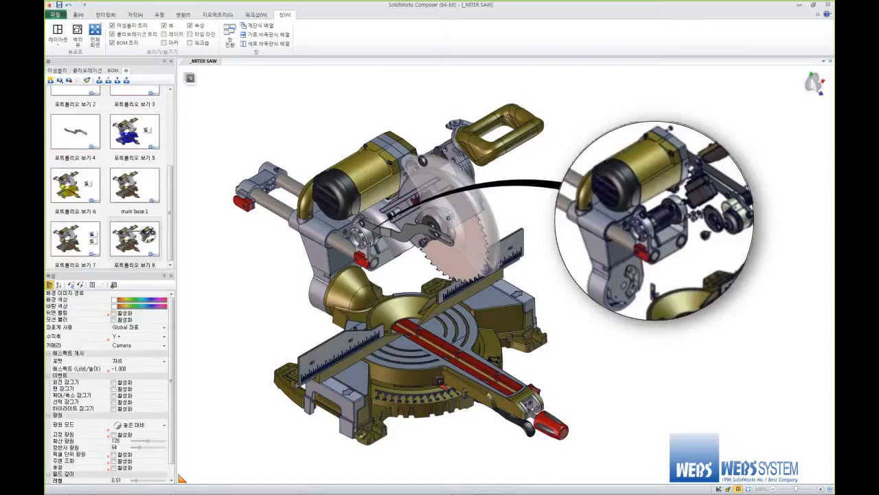
{"action": "scroll", "coordinate": [220, 34], "scroll_direction": "up", "scroll_amount": 3}
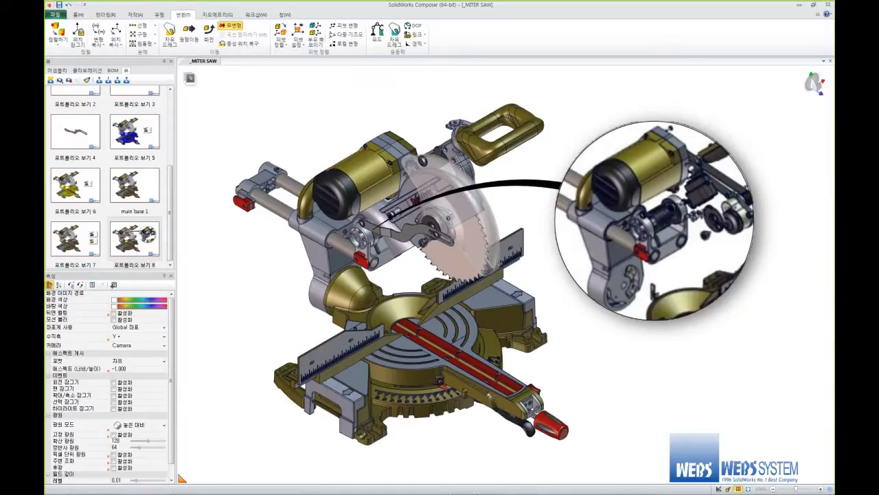
{"action": "scroll", "coordinate": [220, 35], "scroll_direction": "down", "scroll_amount": 2}
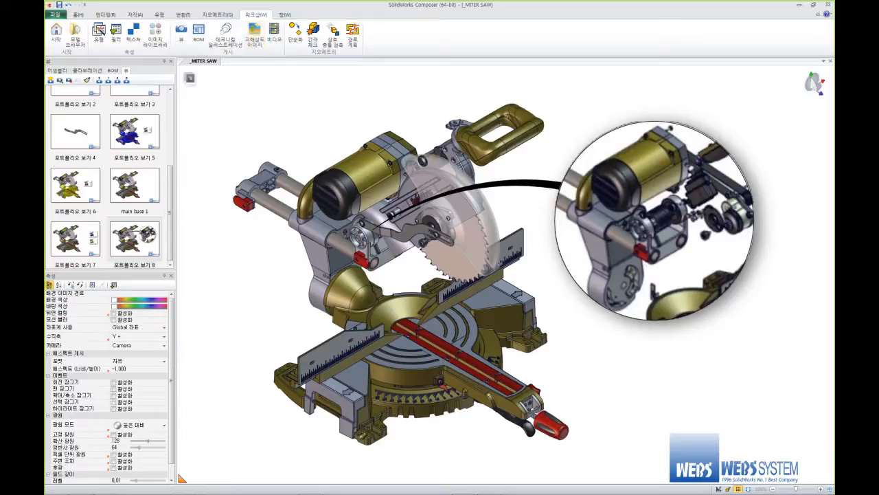
Open the _MITER SAW(link&ani) file from the SWC 온라인 세미나 part2 folder on the desktop and return to its model.
{"action": "left_click", "coordinate": [55, 15]}
{"action": "left_click", "coordinate": [70, 46]}
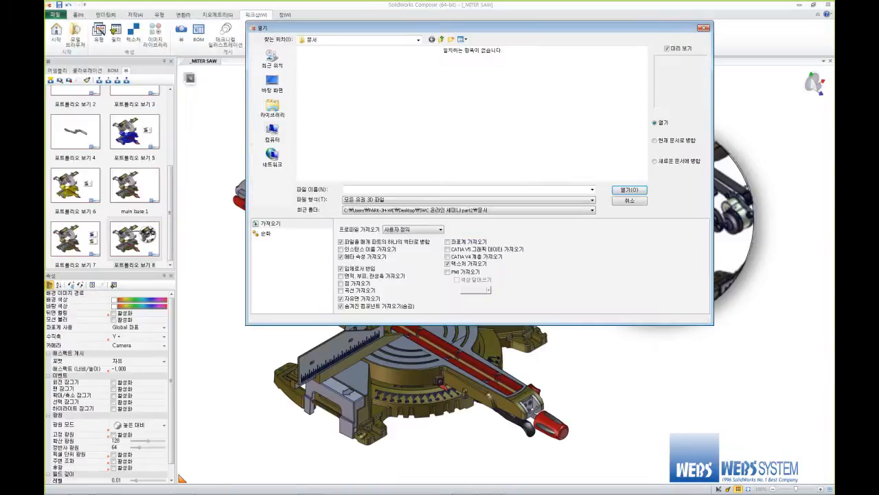
{"action": "left_click", "coordinate": [272, 84]}
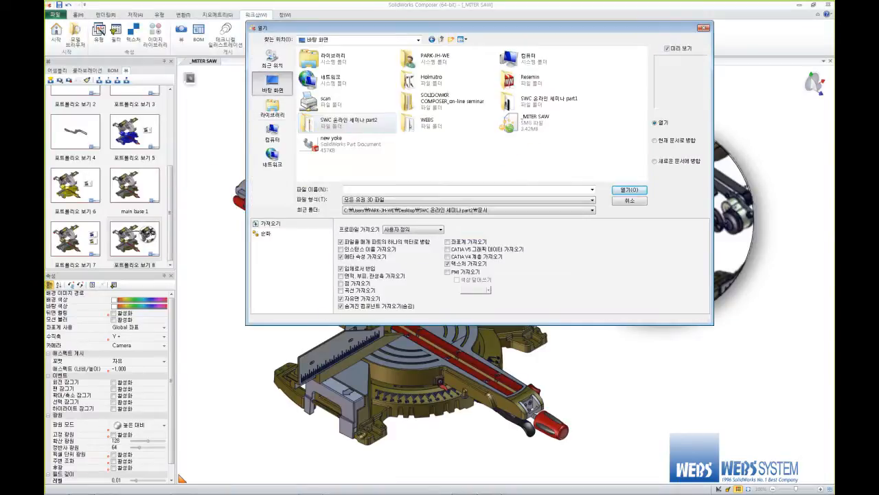
{"action": "double_click", "coordinate": [348, 122]}
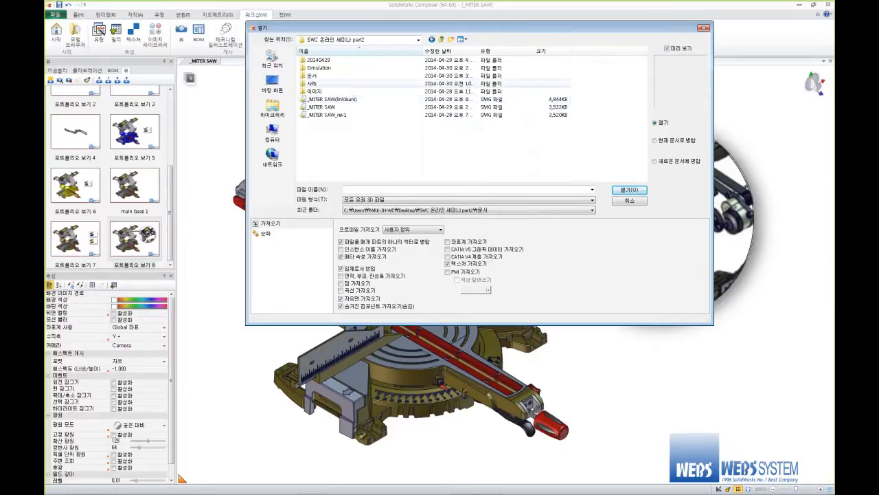
{"action": "double_click", "coordinate": [332, 99]}
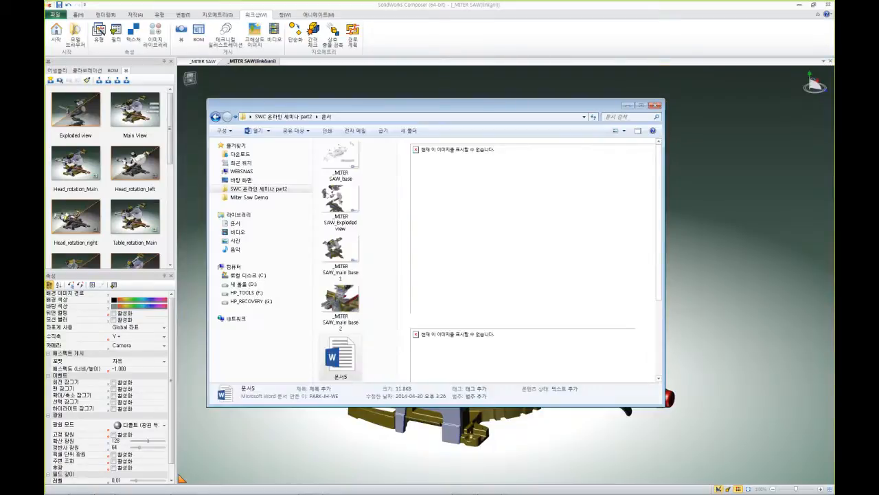
{"action": "key", "text": "alt+Tab"}
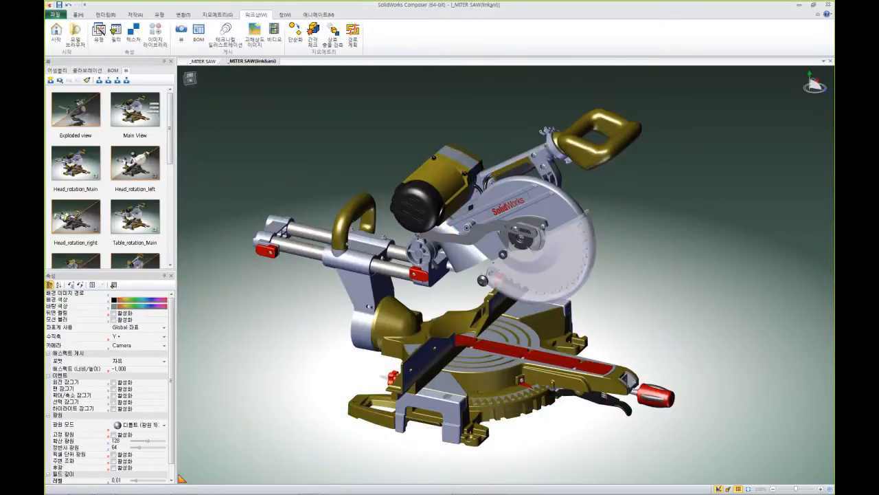
Open the Main View, show the timeline and play the miter saw's animation.
{"action": "double_click", "coordinate": [135, 110]}
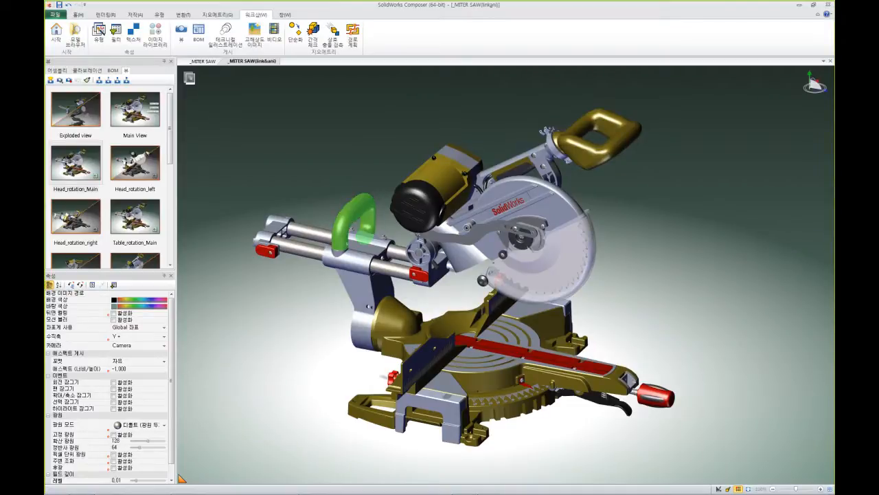
{"action": "left_click", "coordinate": [285, 14]}
{"action": "left_click", "coordinate": [190, 34]}
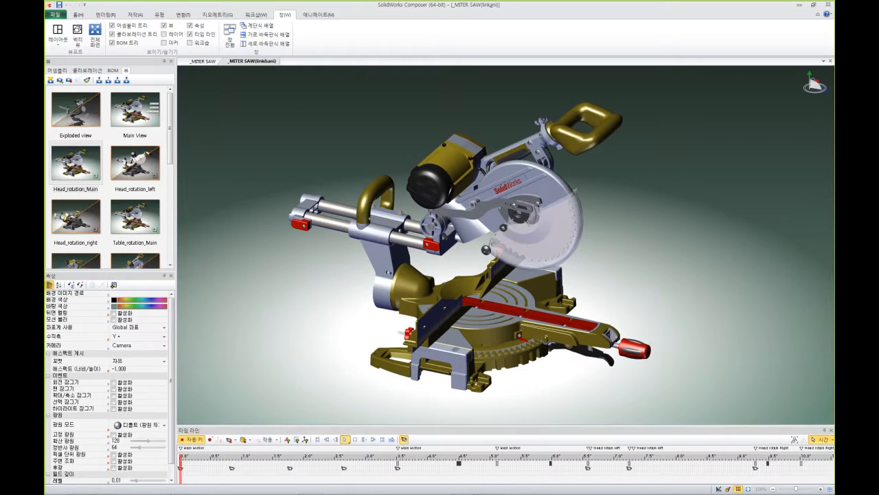
{"action": "left_click", "coordinate": [345, 439]}
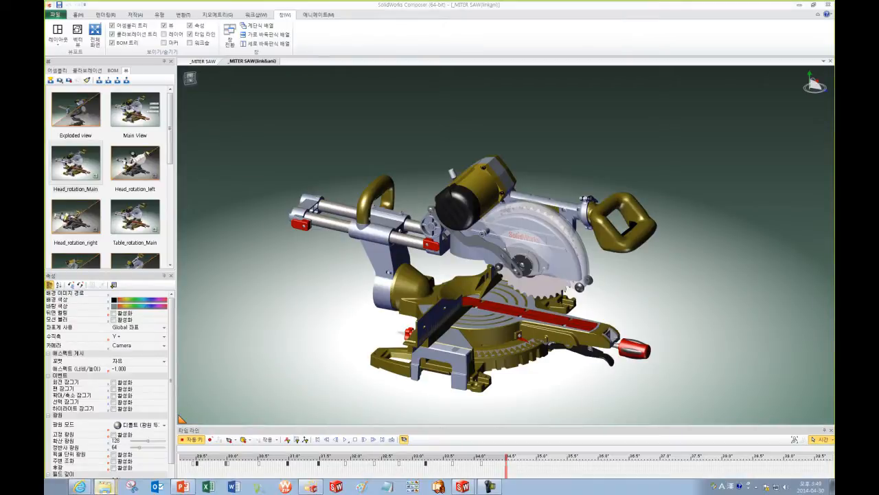
Play the video 세종파마텍_VANTIX_F_X2 from the seminar's 사례 folder in a maximized player and close it at the end.
{"action": "left_click", "coordinate": [104, 486]}
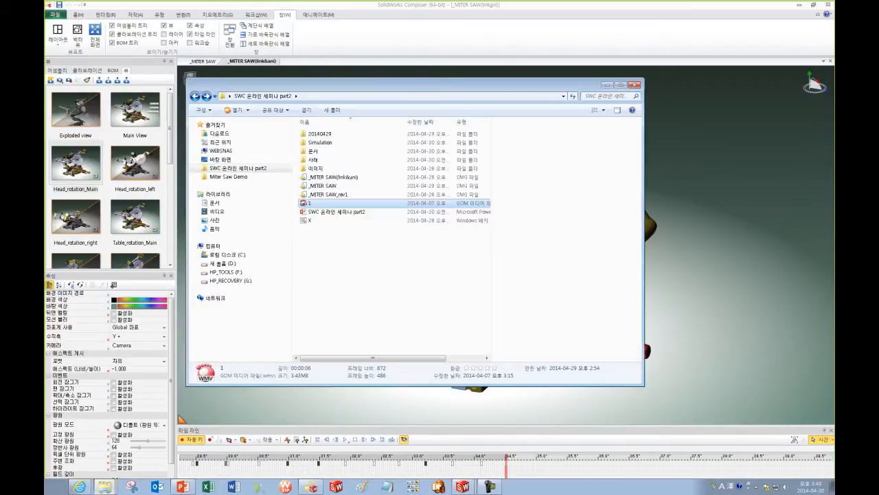
{"action": "double_click", "coordinate": [313, 159]}
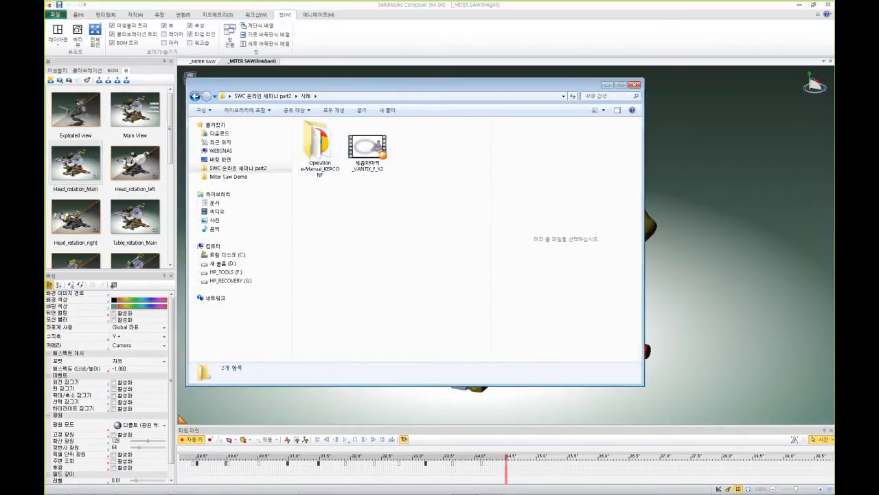
{"action": "double_click", "coordinate": [384, 85]}
{"action": "left_click", "coordinate": [223, 67]}
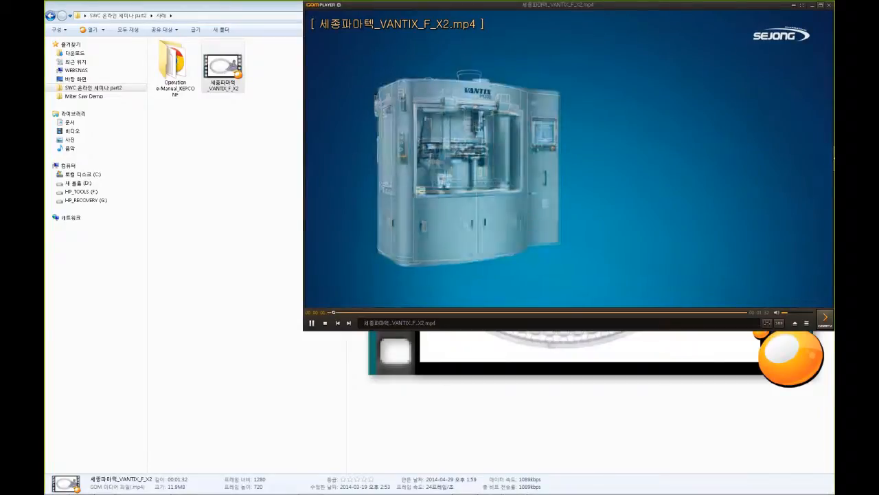
{"action": "key", "text": "super+Up"}
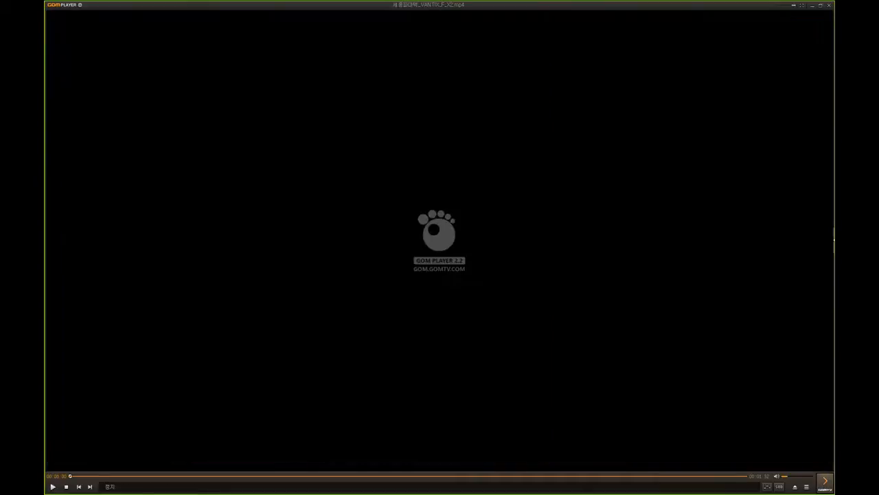
{"action": "key", "text": "alt+F4"}
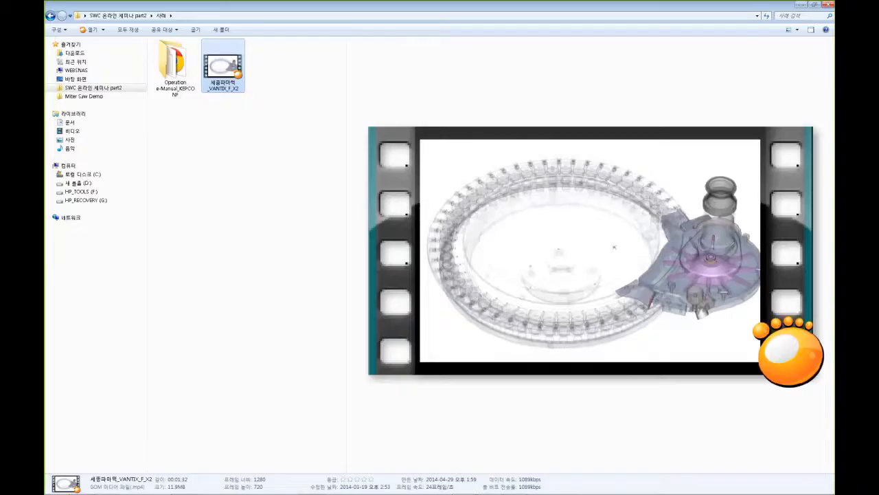
Open the index2 page from the Operation e-Manual_KEPCO NF folder in Internet Explorer.
{"action": "left_click", "coordinate": [275, 138]}
{"action": "double_click", "coordinate": [176, 63]}
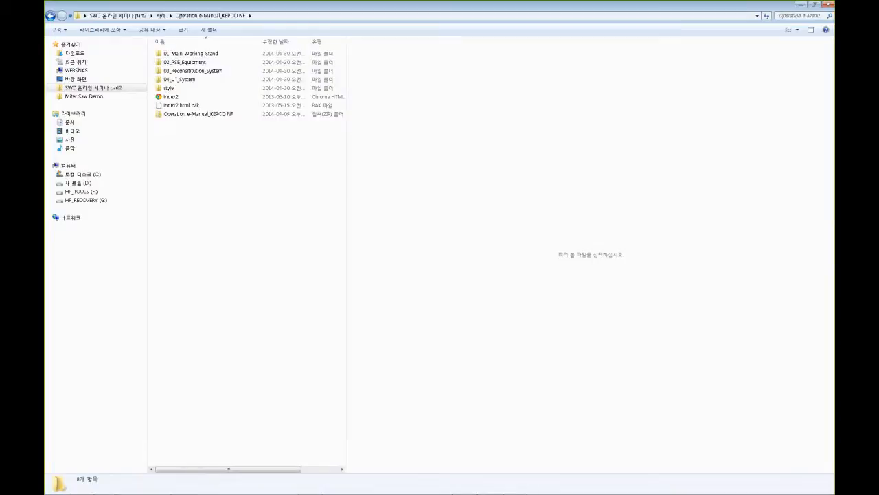
{"action": "right_click", "coordinate": [170, 97]}
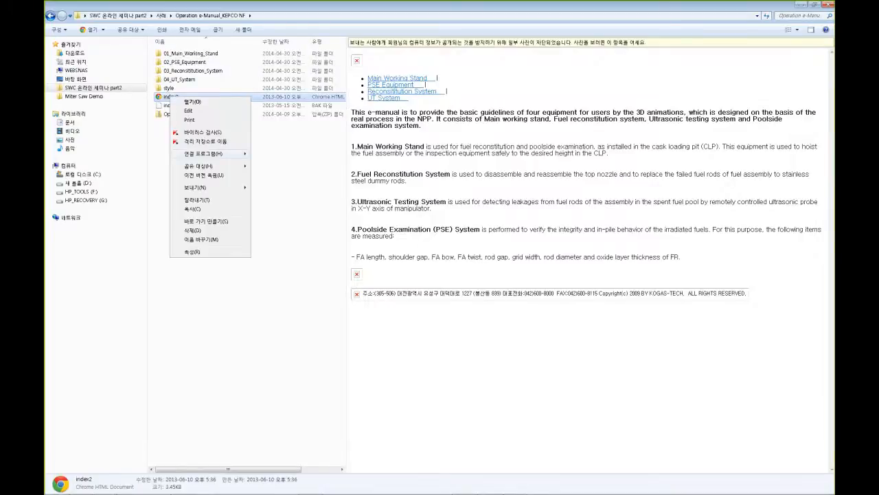
{"action": "mouse_move", "coordinate": [205, 154]}
{"action": "left_click", "coordinate": [283, 163]}
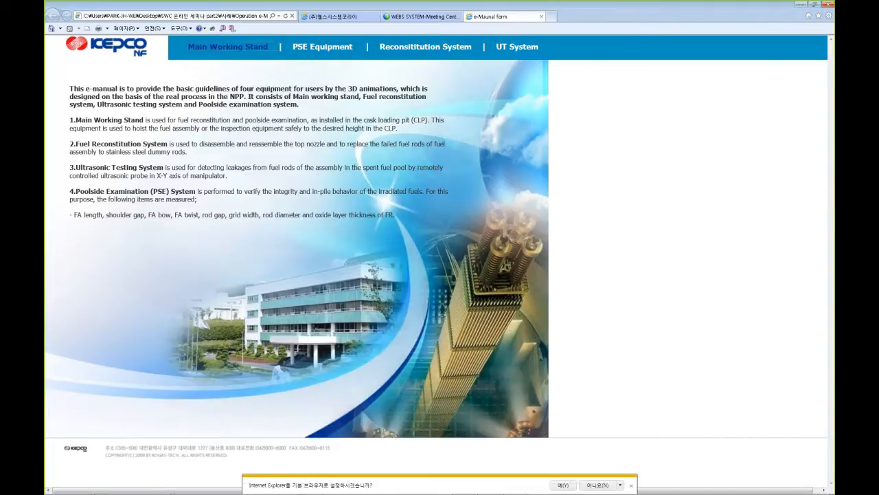
Browse the e-manual's Main Working Stand section, step through its Work Platform views, and visit the Reconsititution System section.
{"action": "left_click", "coordinate": [228, 46]}
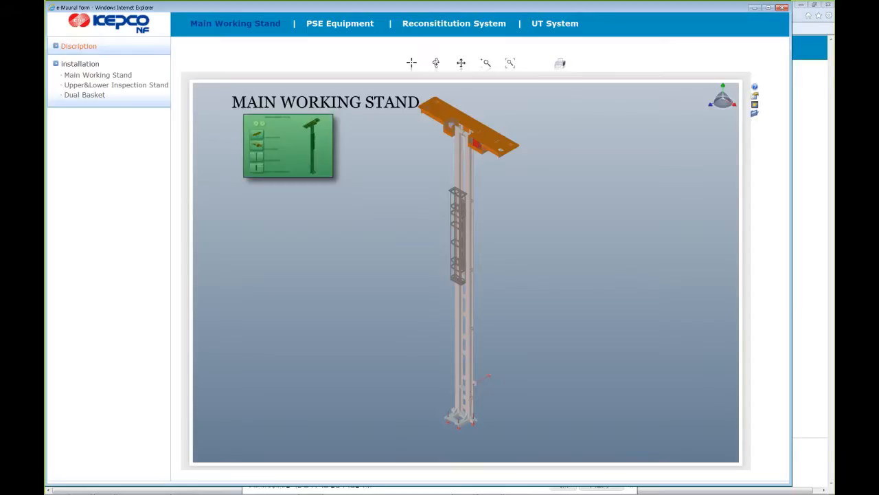
{"action": "left_click", "coordinate": [288, 146]}
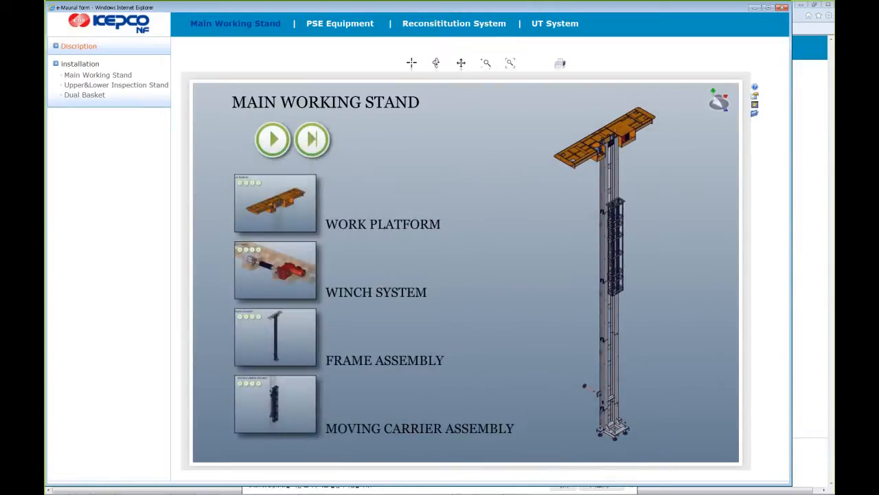
{"action": "left_click", "coordinate": [275, 203]}
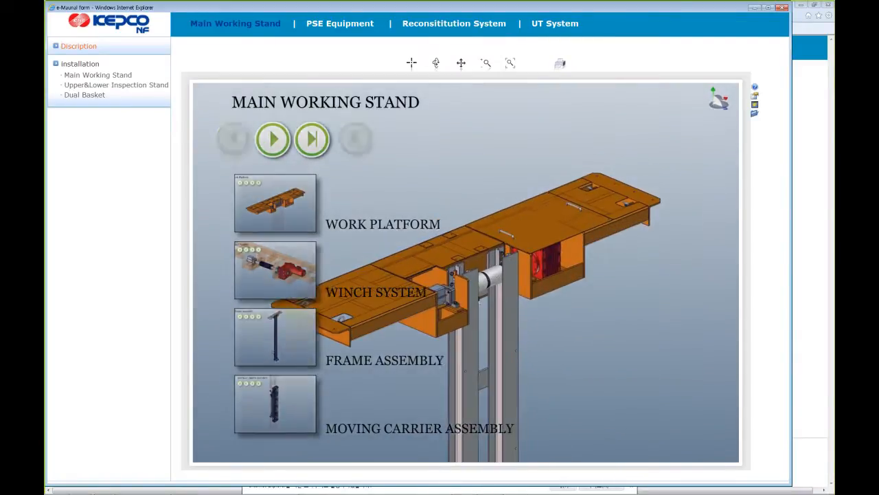
{"action": "left_click", "coordinate": [314, 139]}
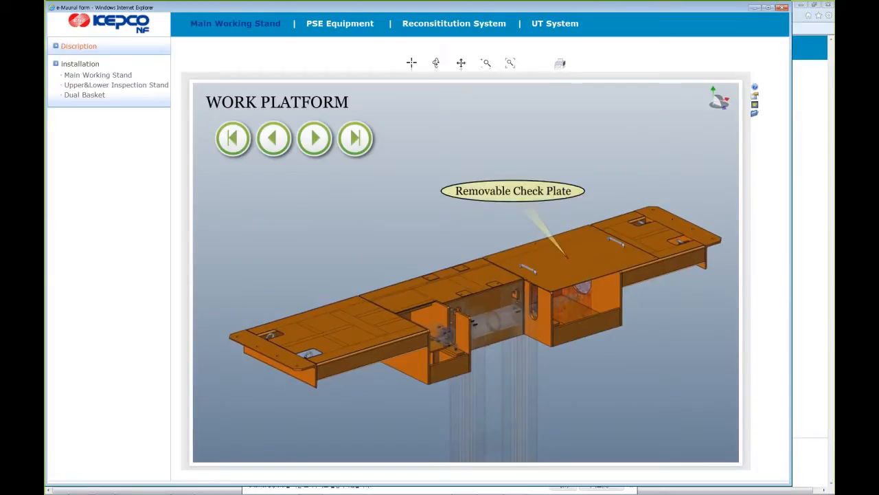
{"action": "left_click", "coordinate": [314, 138]}
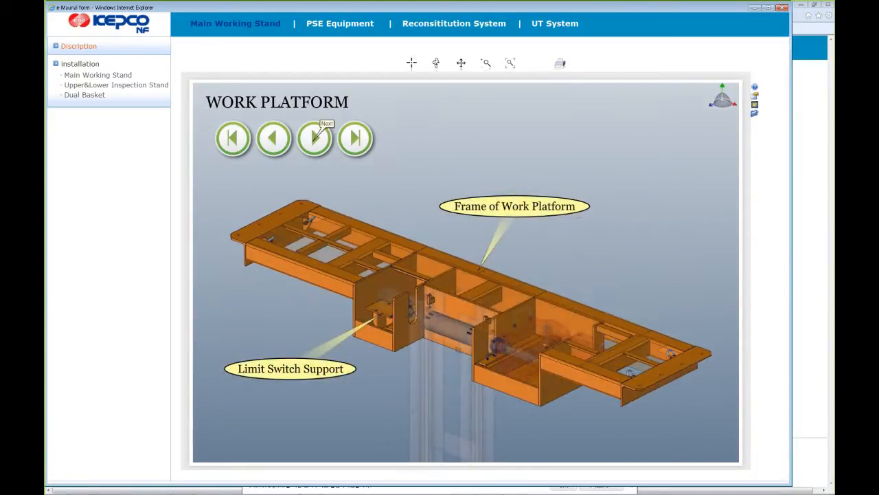
{"action": "left_click", "coordinate": [314, 138]}
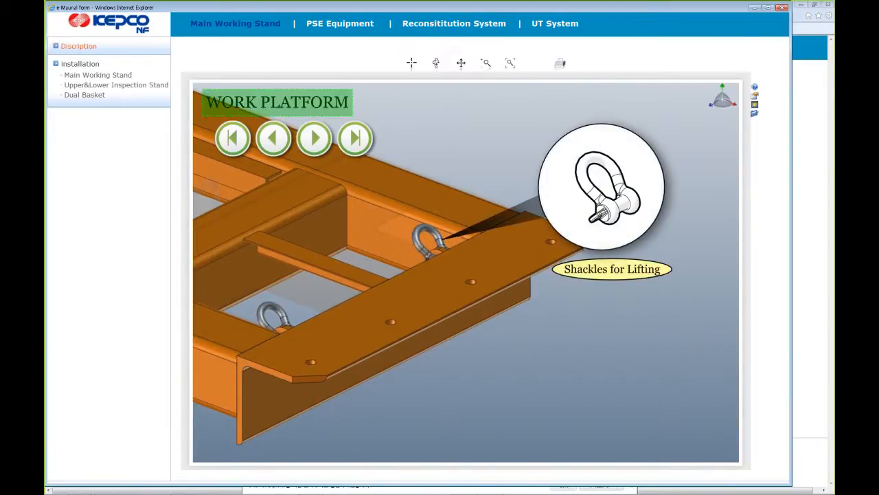
{"action": "left_click", "coordinate": [454, 24]}
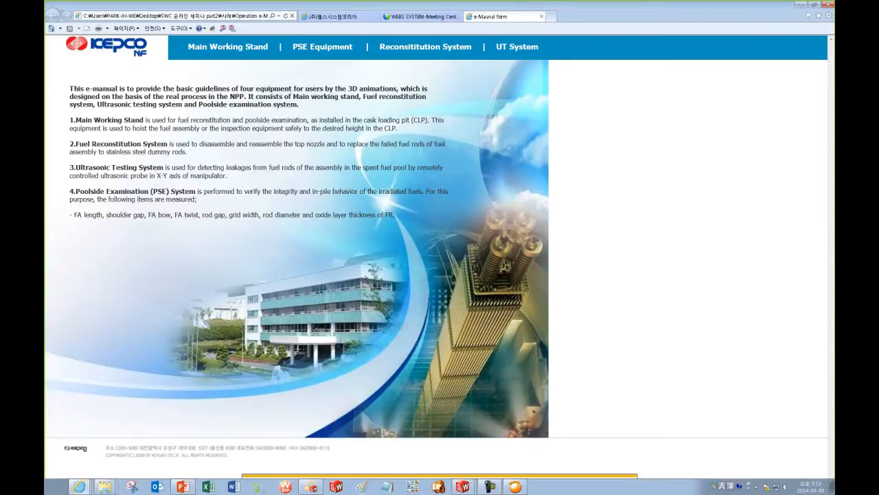
Switch through Composer to the PowerPoint presentation and show its final contact slide as a slide show.
{"action": "left_click", "coordinate": [311, 487]}
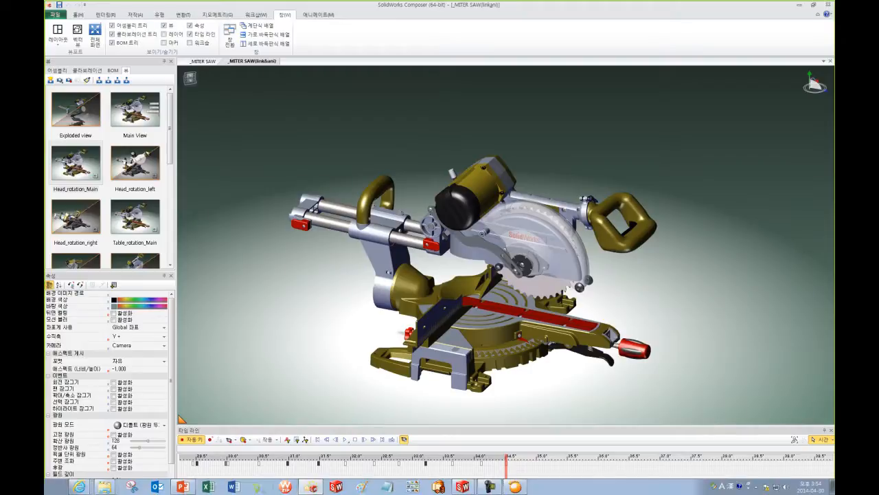
{"action": "left_click", "coordinate": [182, 487]}
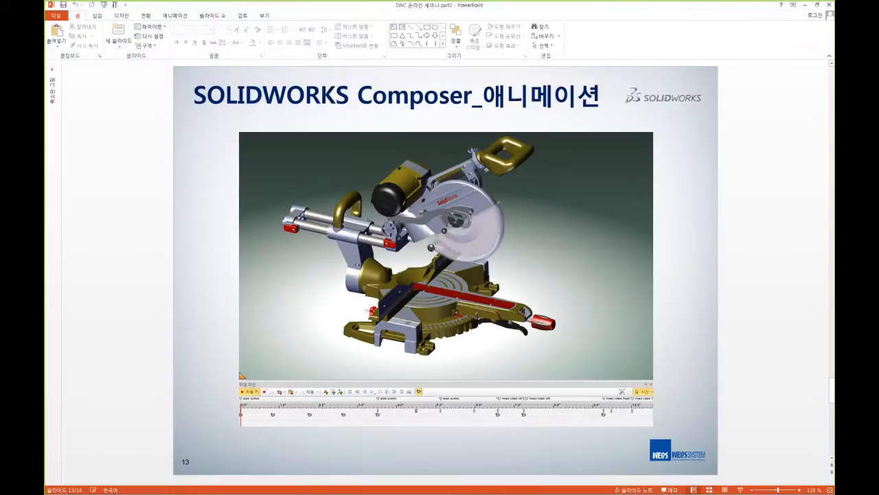
{"action": "scroll", "coordinate": [445, 268], "scroll_direction": "down", "scroll_amount": 3}
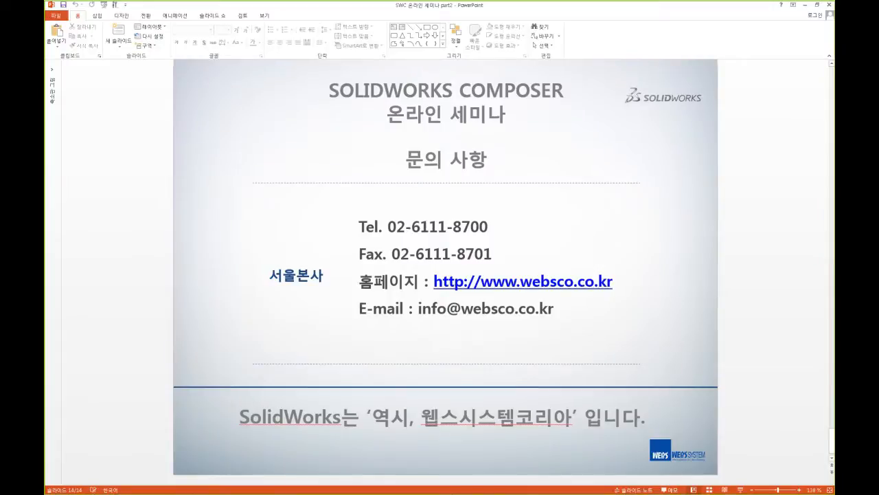
{"action": "key", "text": "shift+F5"}
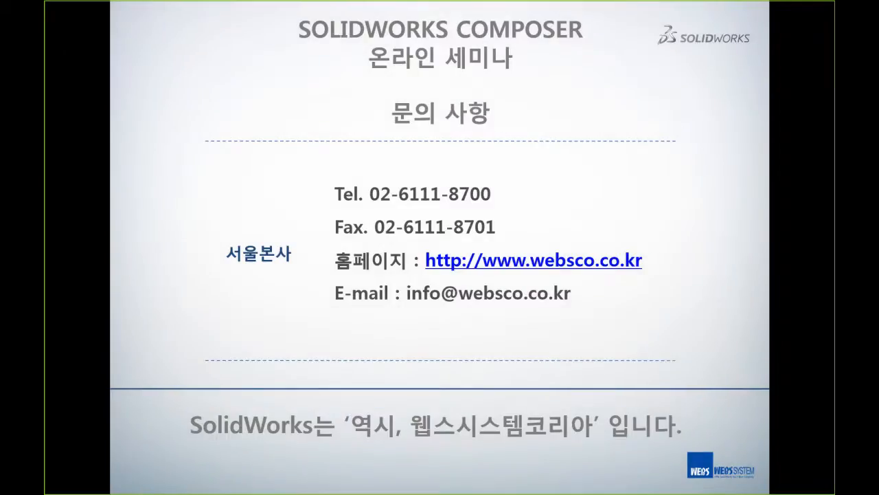